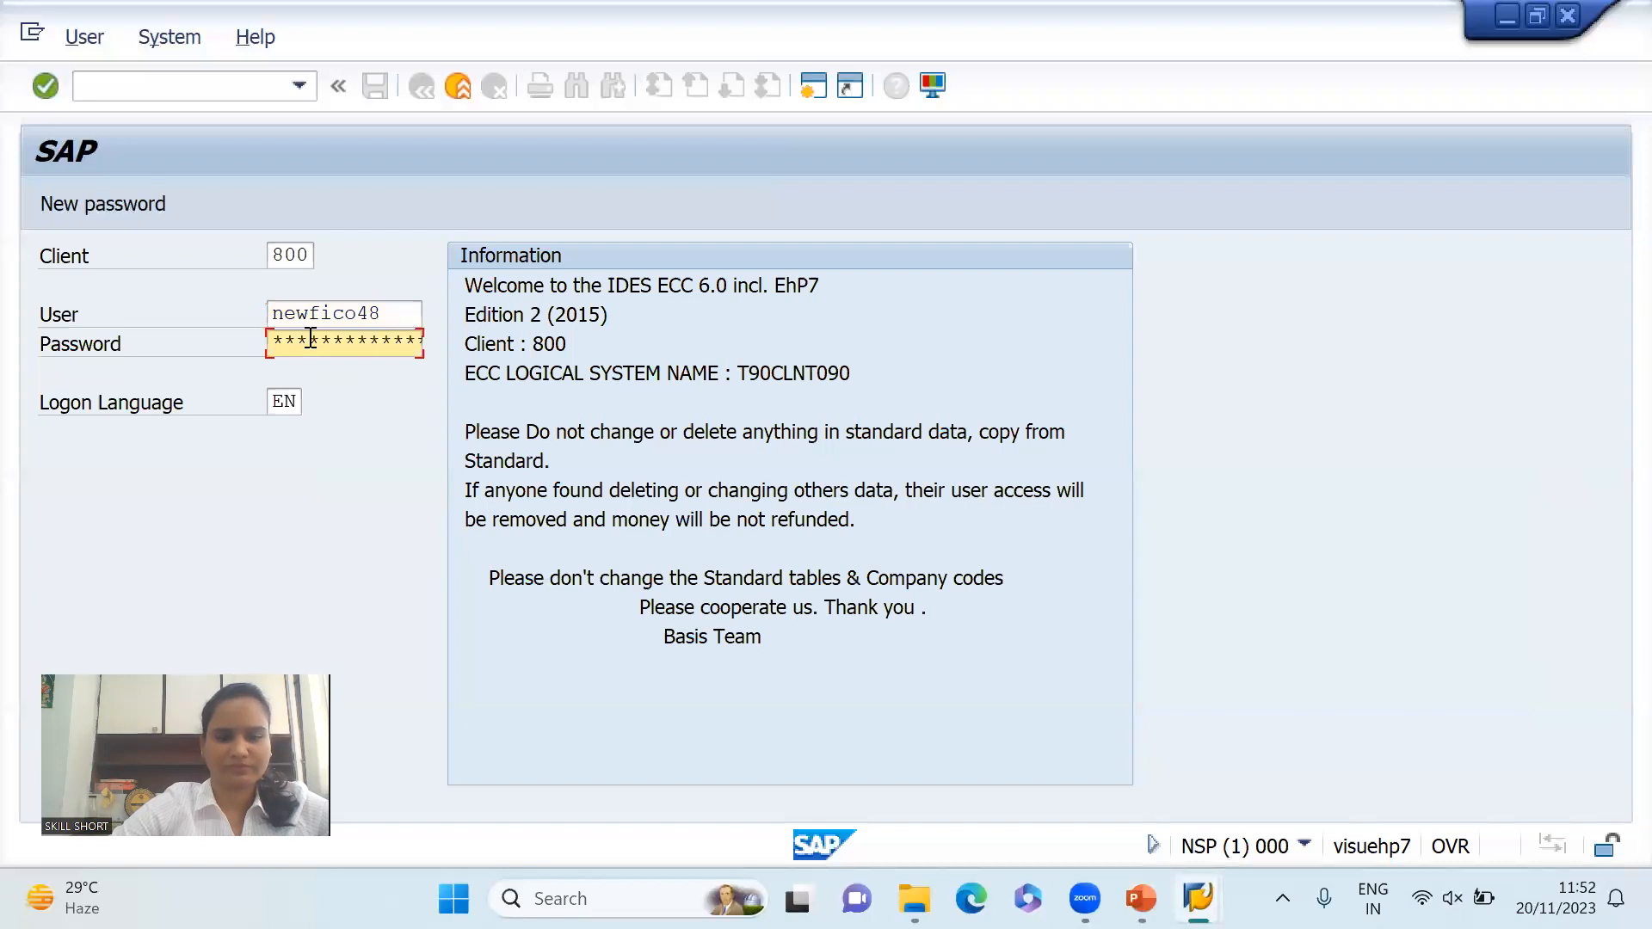
# Log on to client 800 by re-entering the account password and acknowledge the licence expiration notice
pyautogui.press('Return')
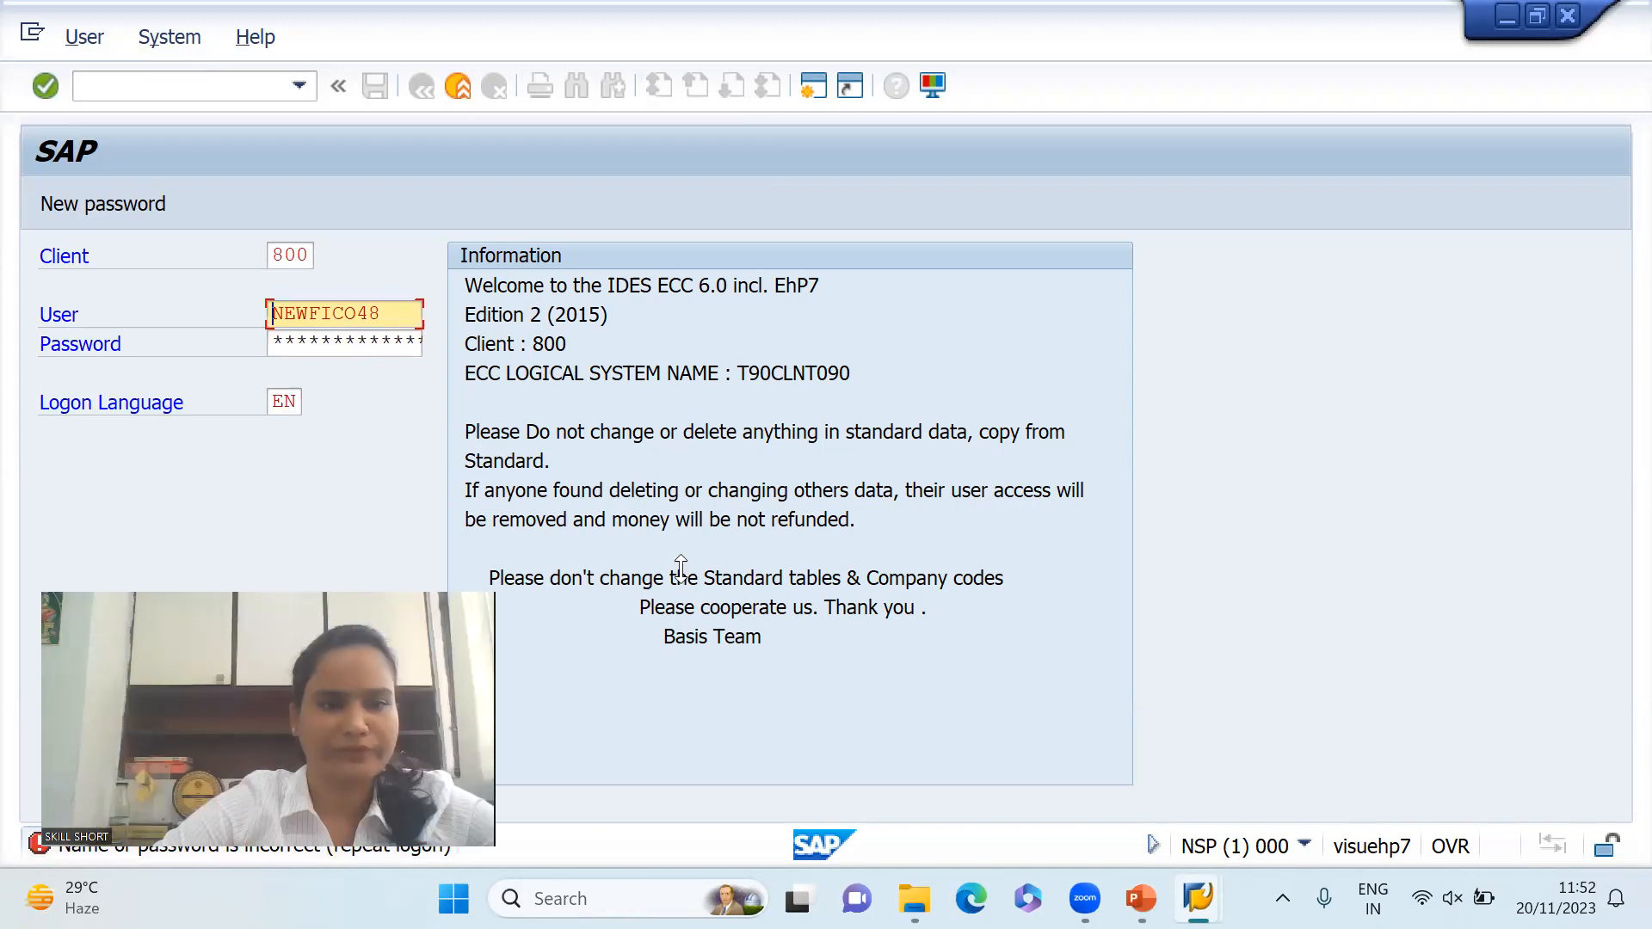
pyautogui.click(499, 585)
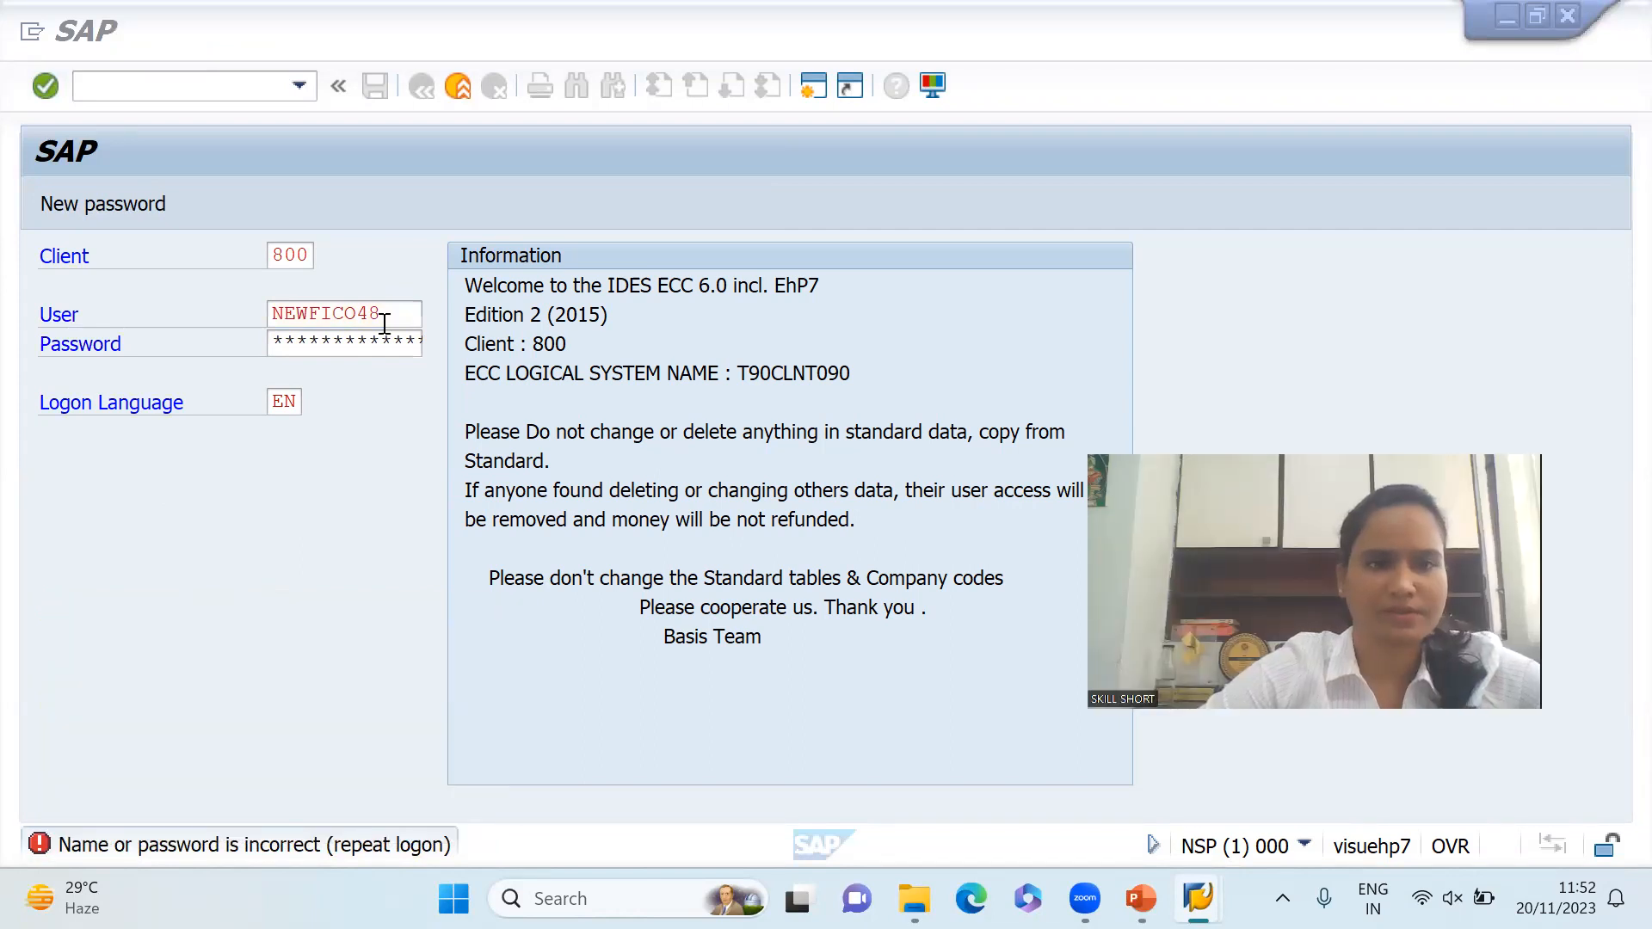
pyautogui.click(373, 336)
pyautogui.write('****')
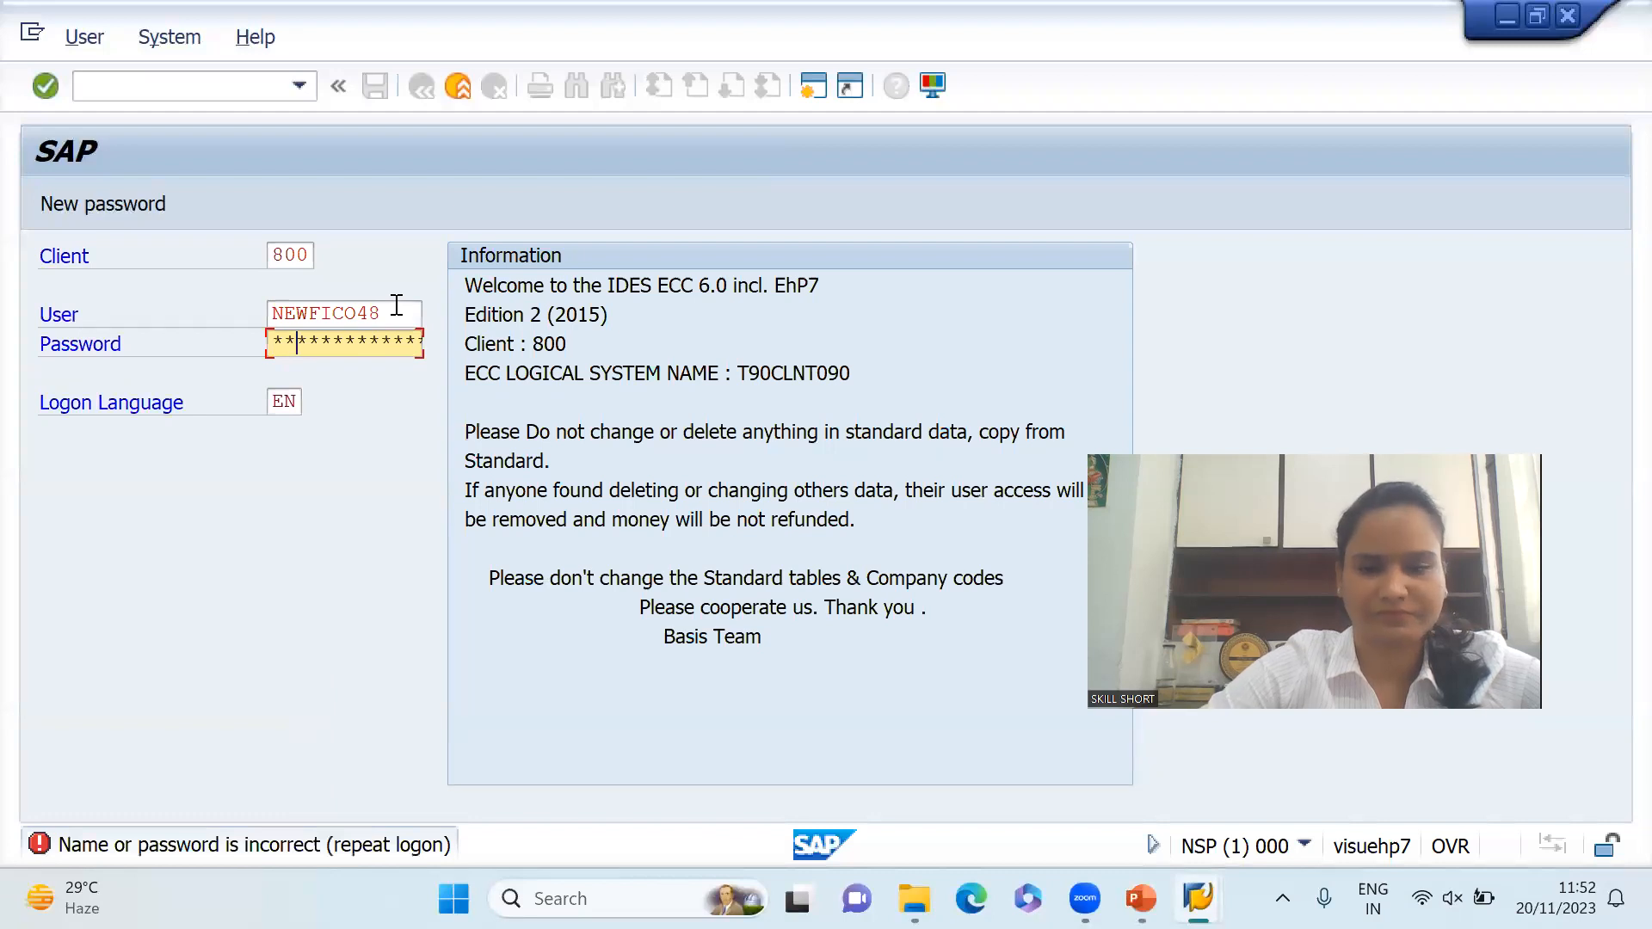
pyautogui.press('Return')
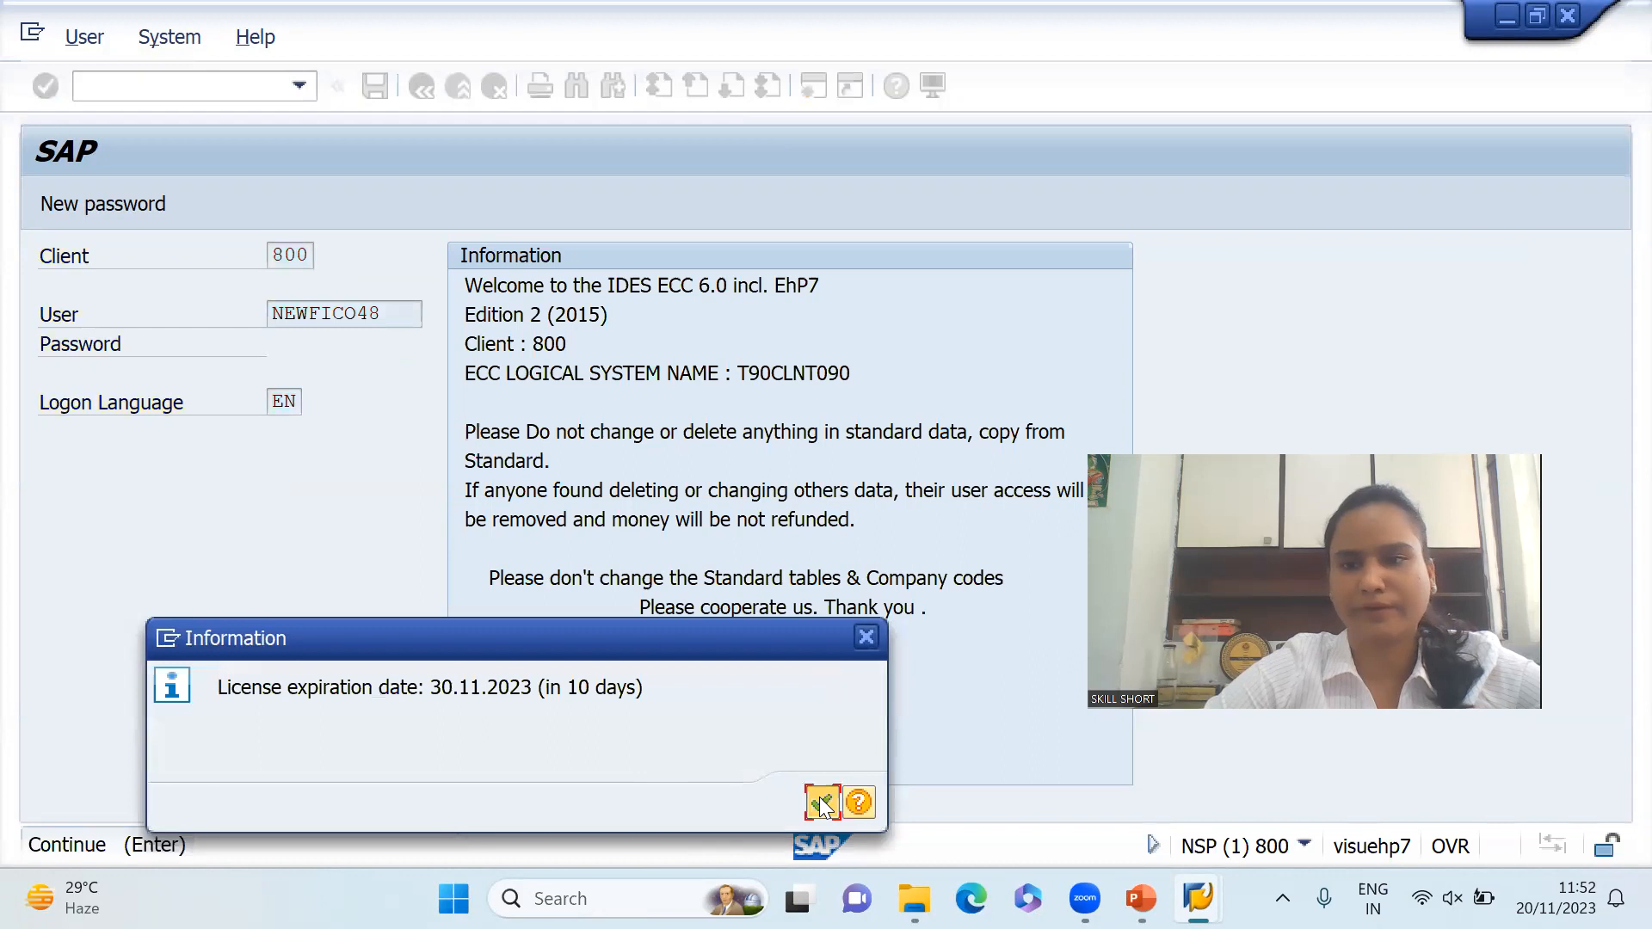
pyautogui.click(822, 831)
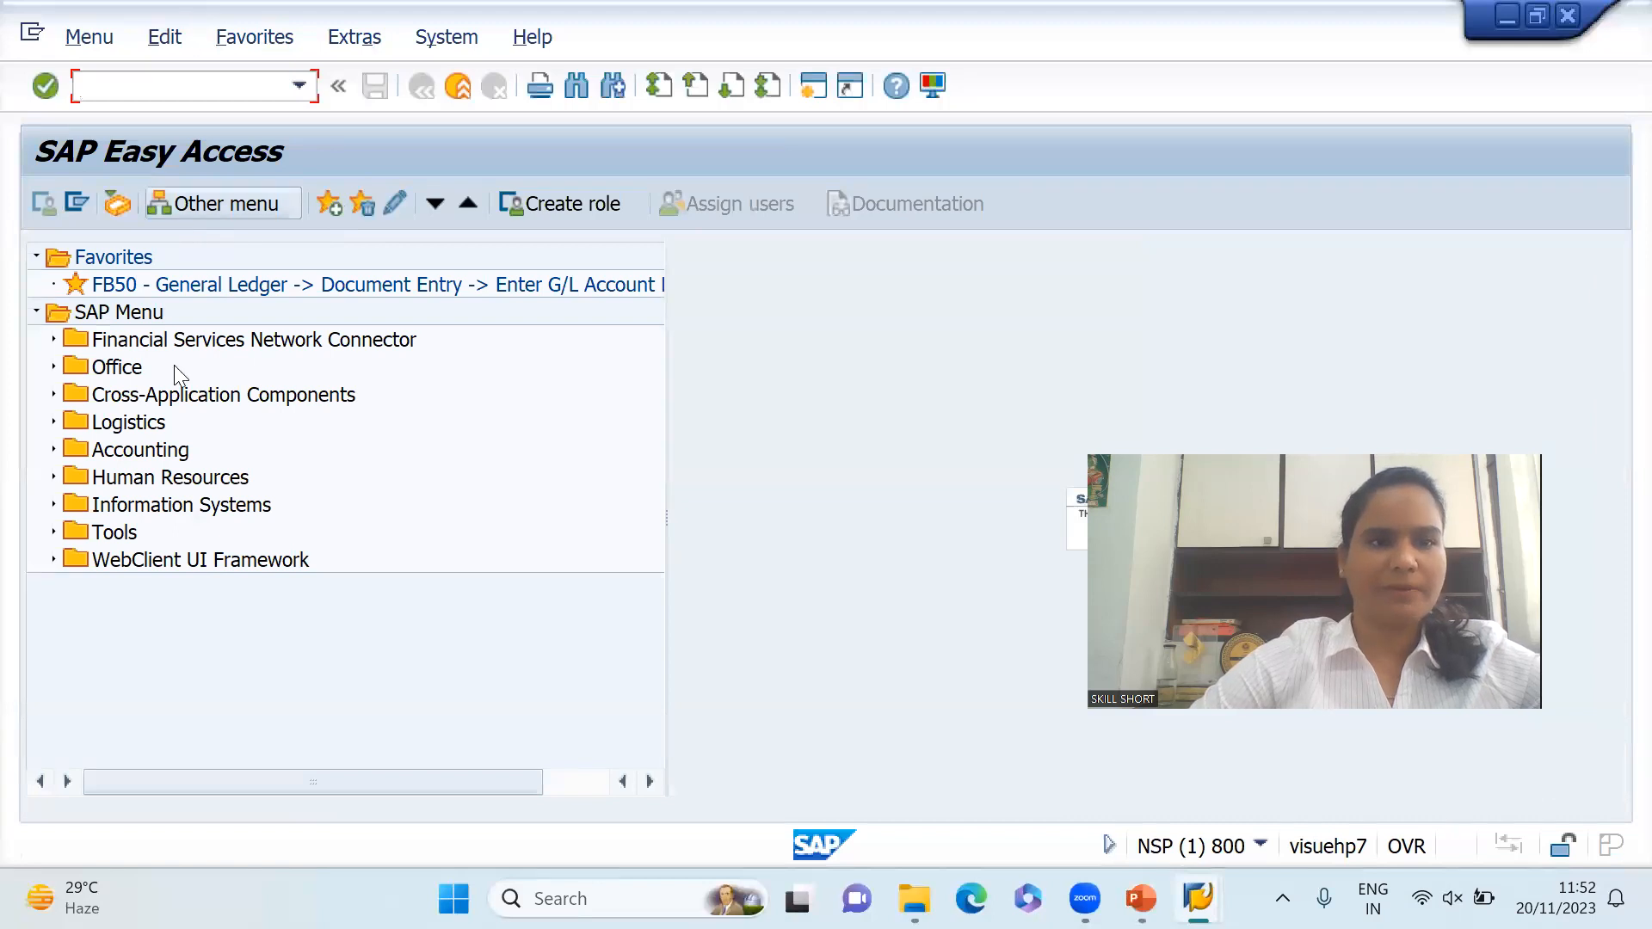
# Open SPRO - Execute Project under Tools, Customizing, IMG in the SAP Menu tree and display the SAP Reference IMG
pyautogui.click(54, 535)
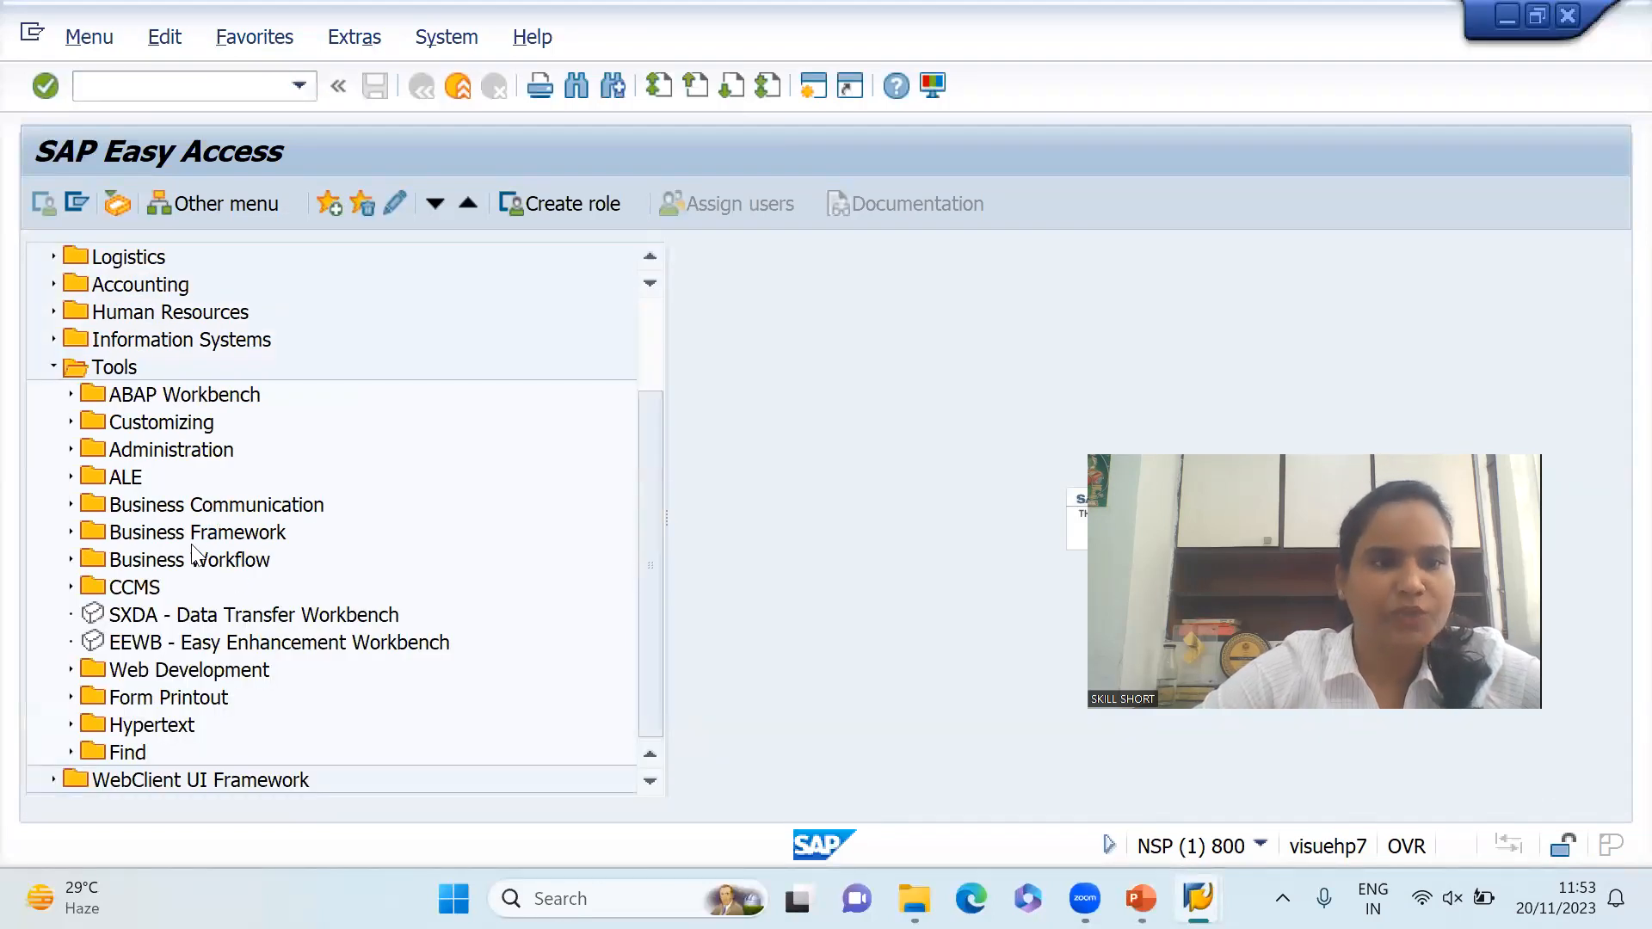
pyautogui.click(71, 422)
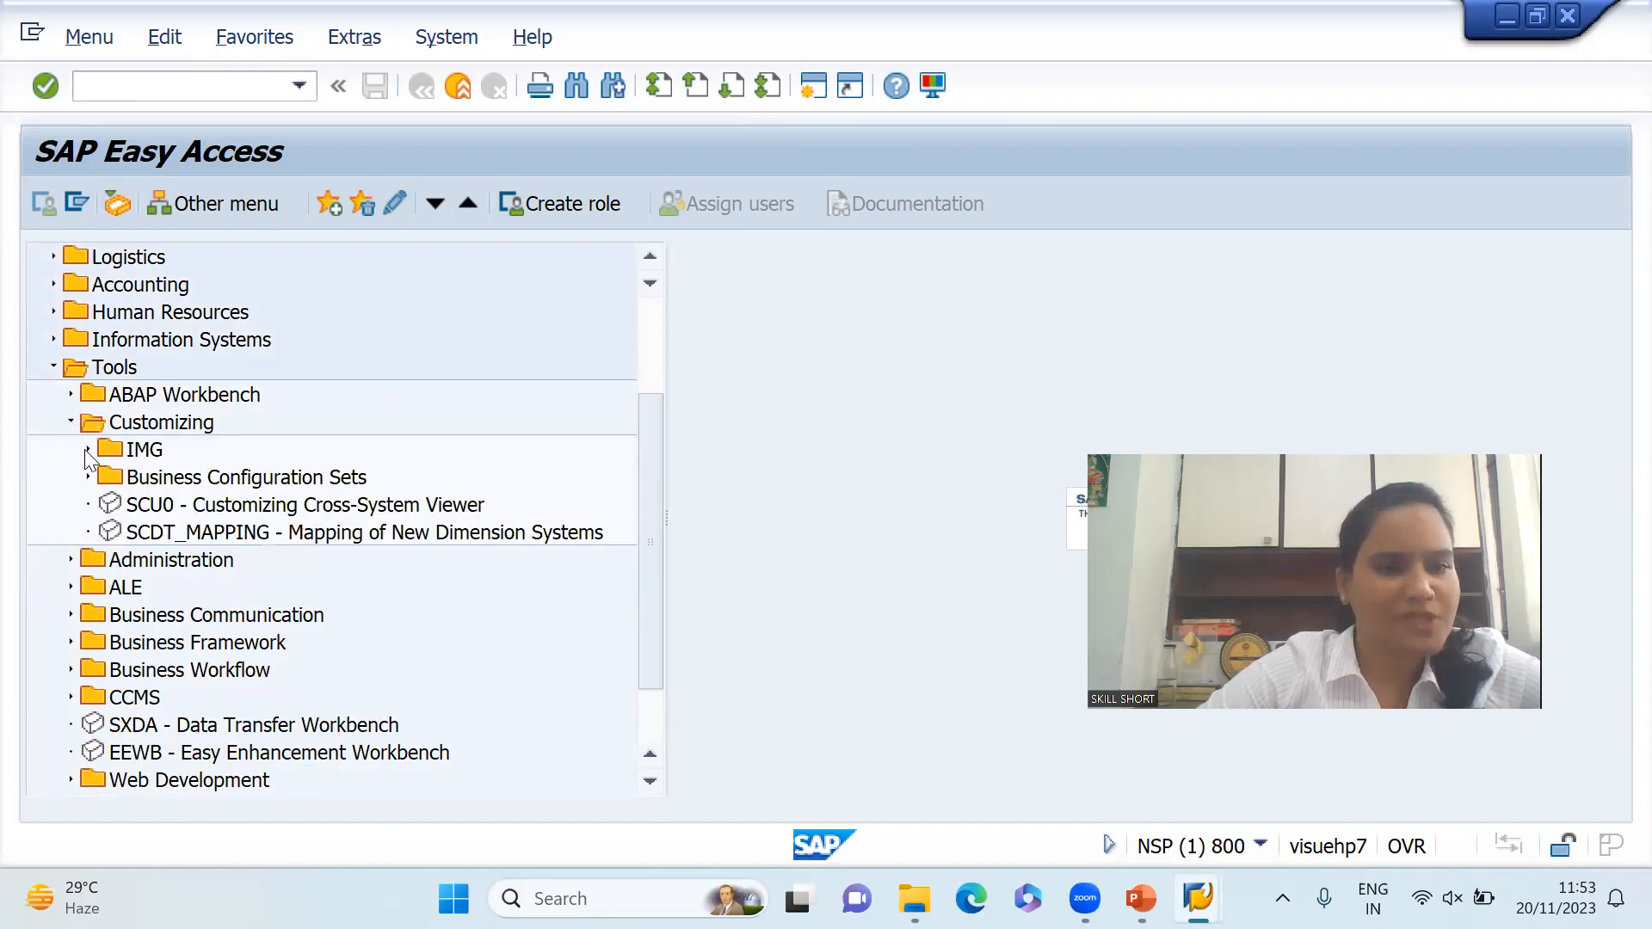
pyautogui.click(86, 450)
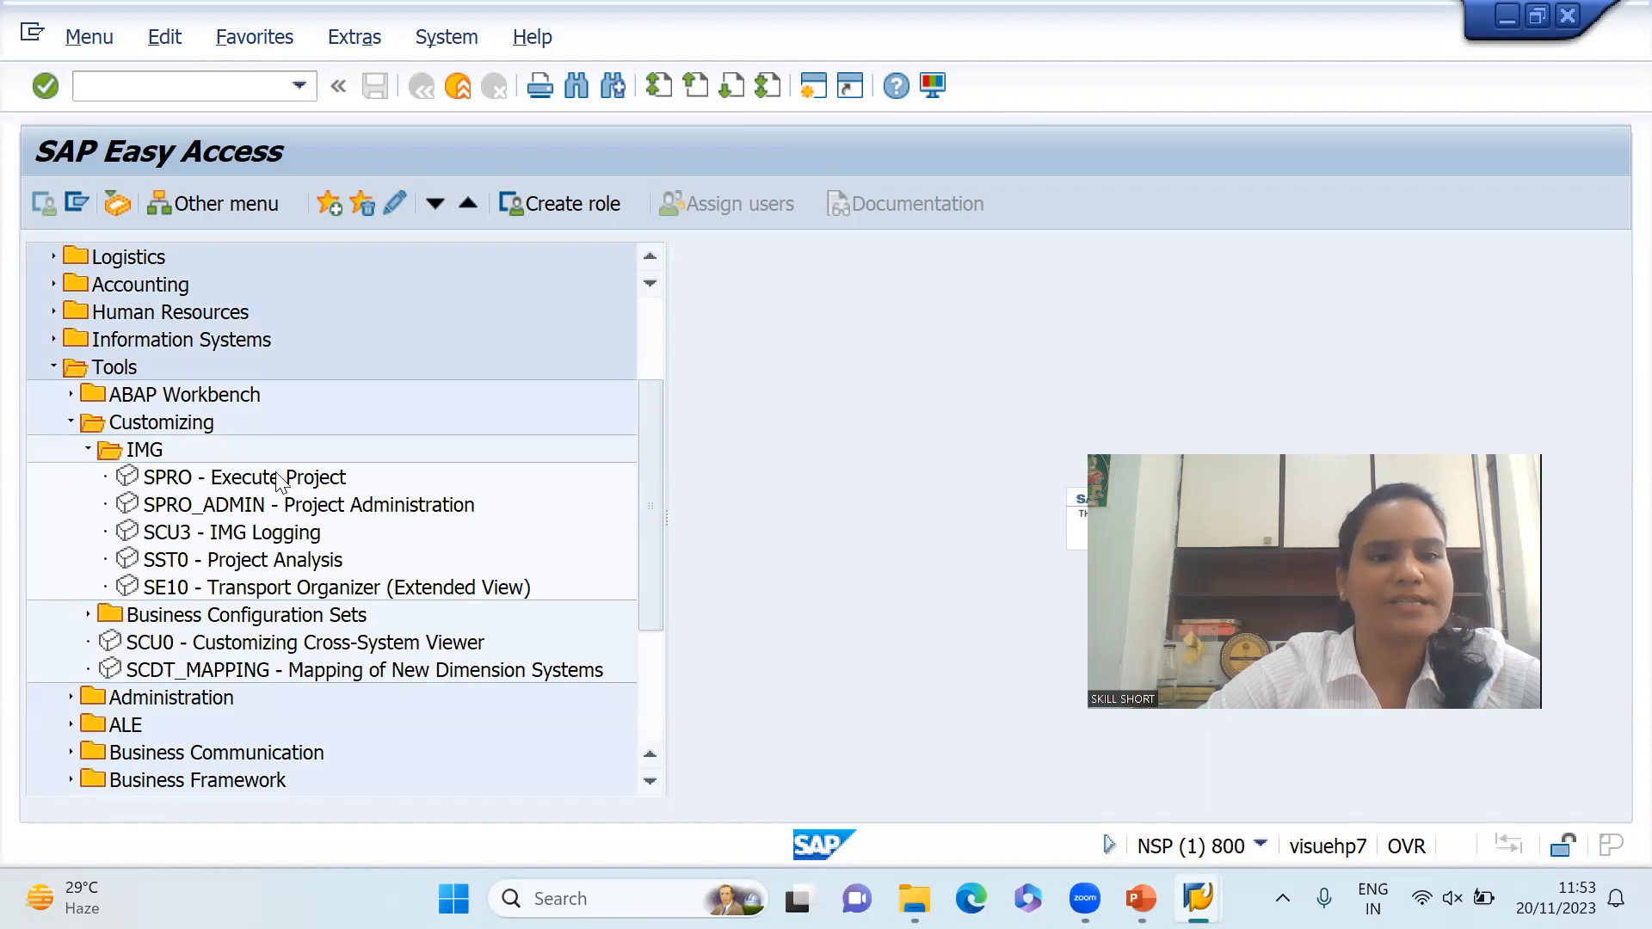
pyautogui.doubleClick(190, 478)
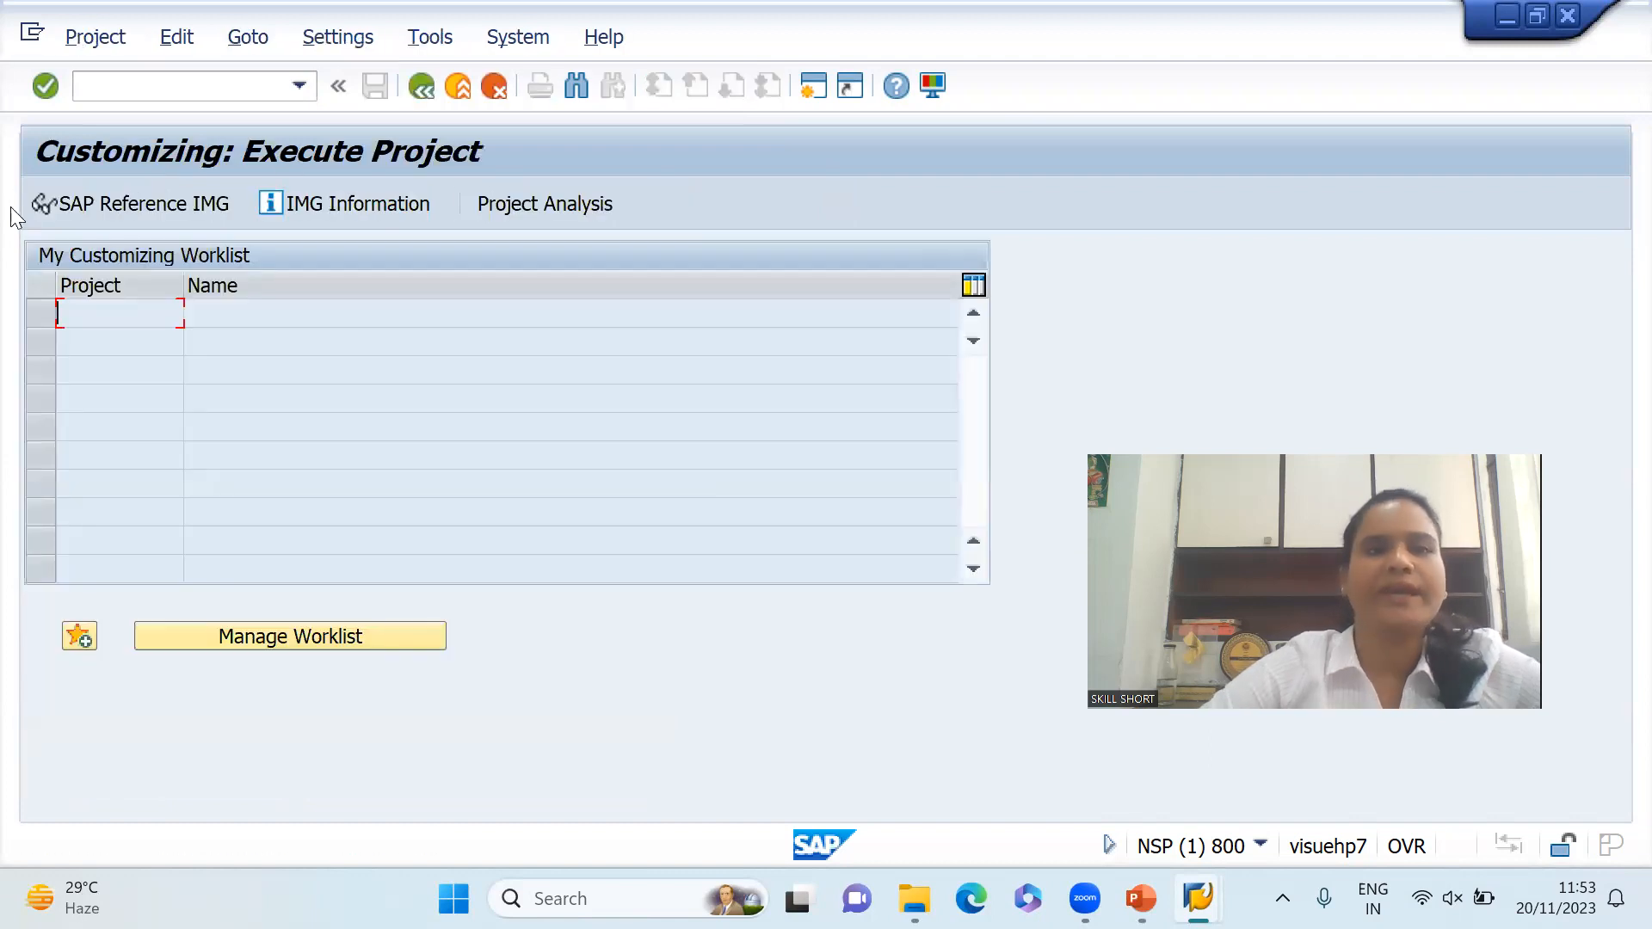
pyautogui.click(127, 214)
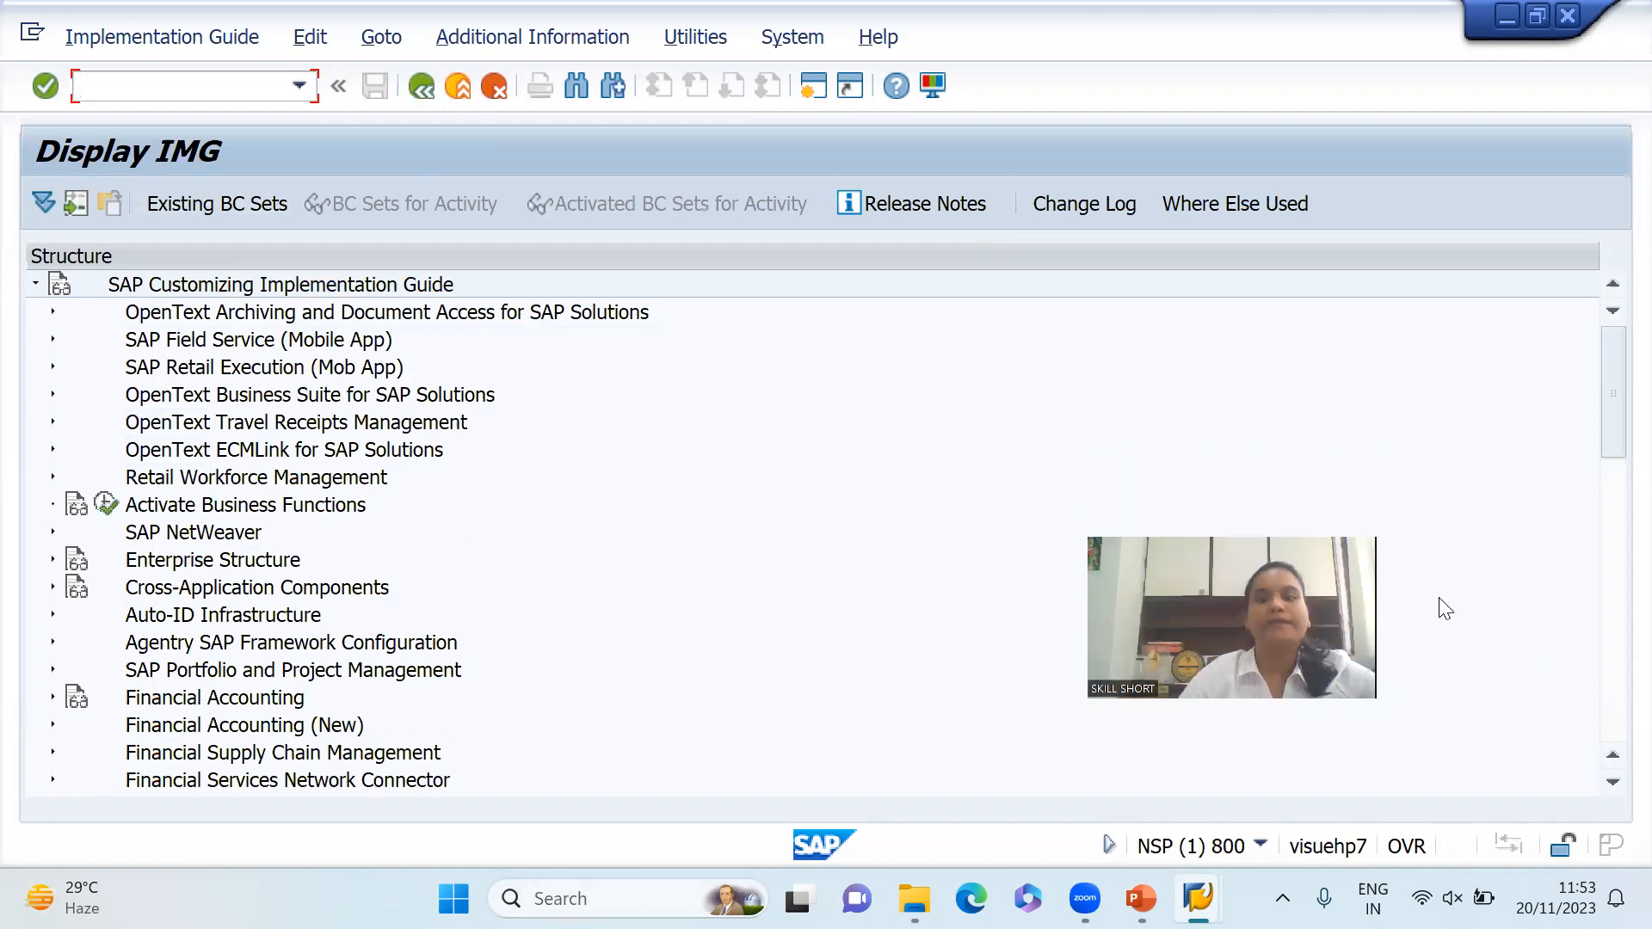
# Return to SAP Easy Access with /n and reopen the SAP Reference IMG using transaction code spro
pyautogui.moveTo(797, 898)
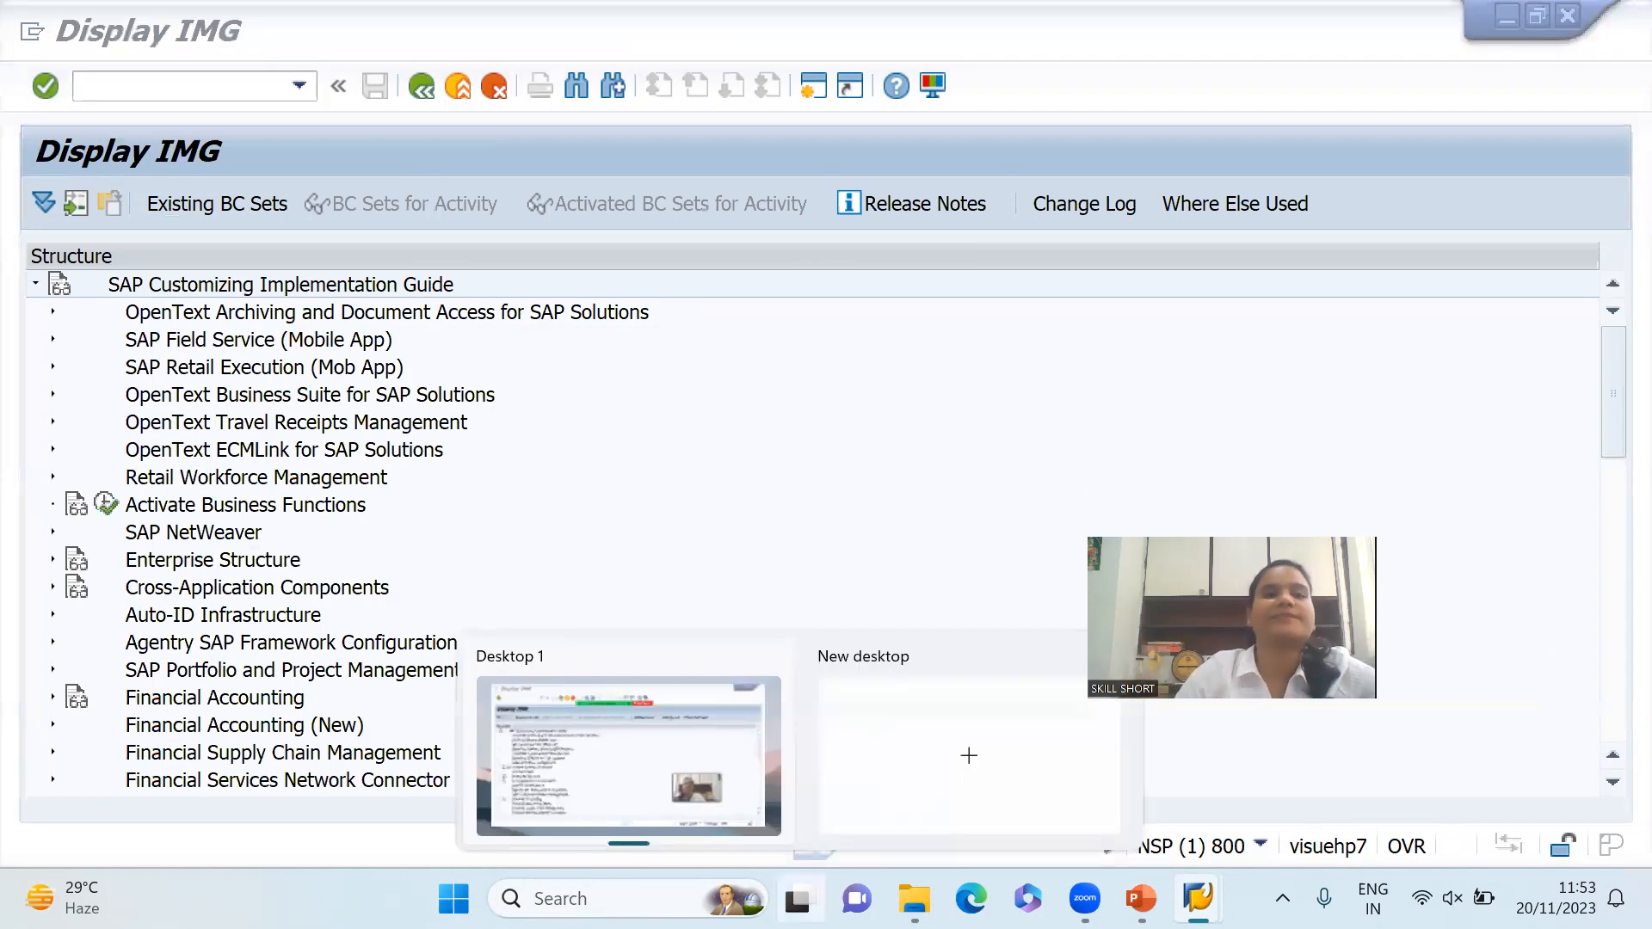
pyautogui.click(491, 170)
pyautogui.write('/n')
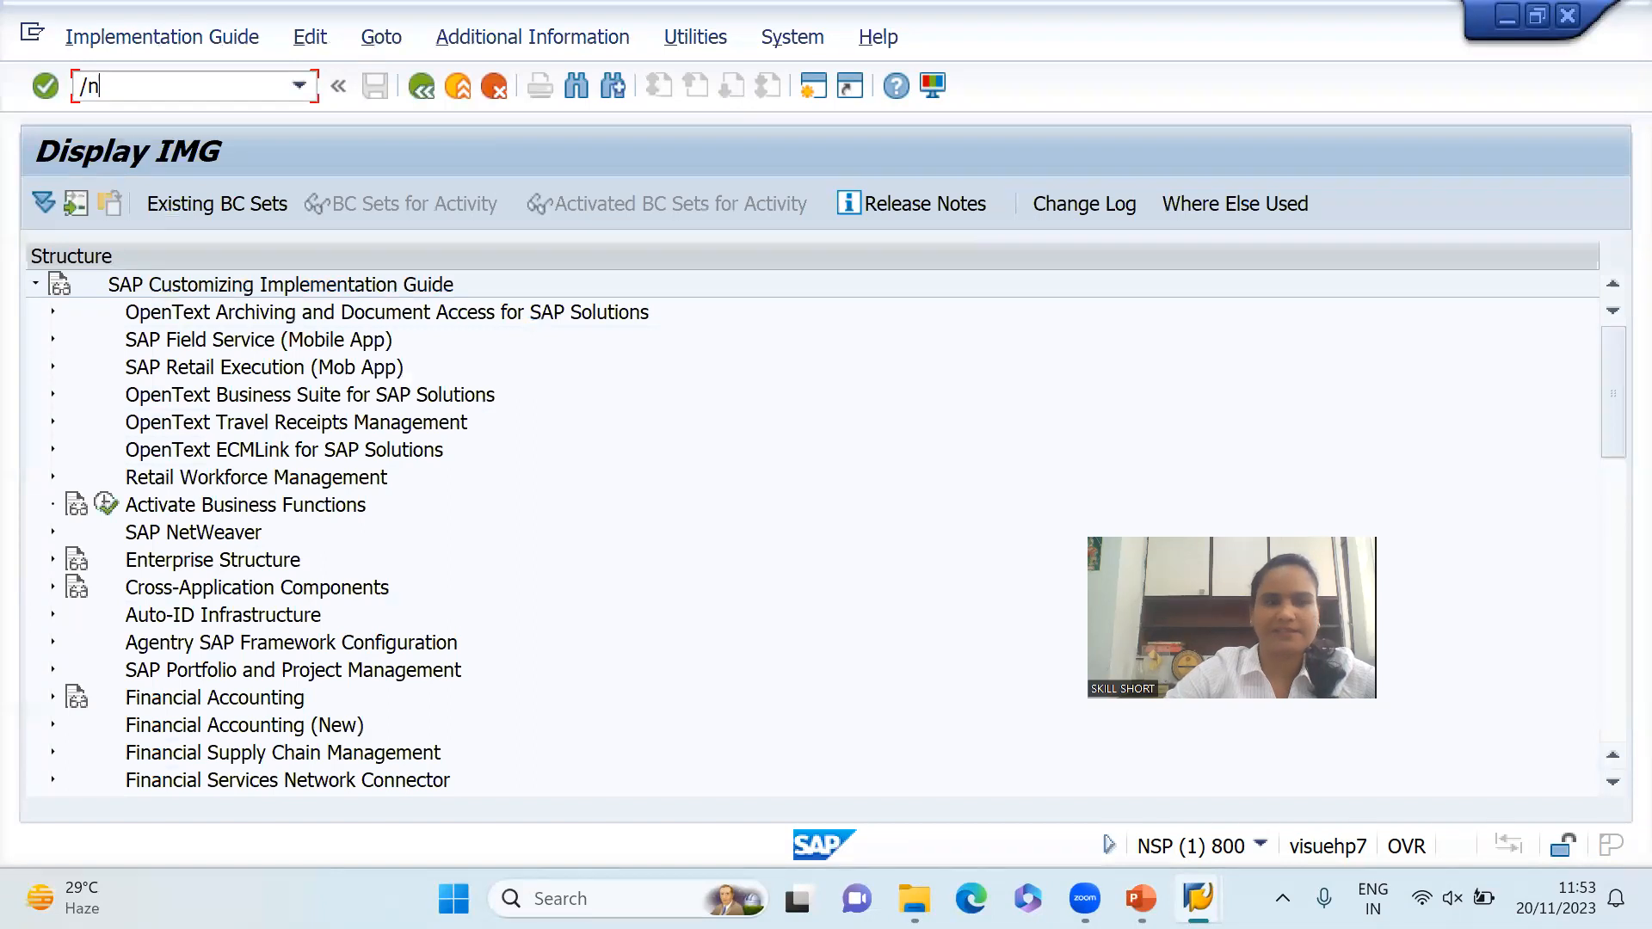
pyautogui.press('Return')
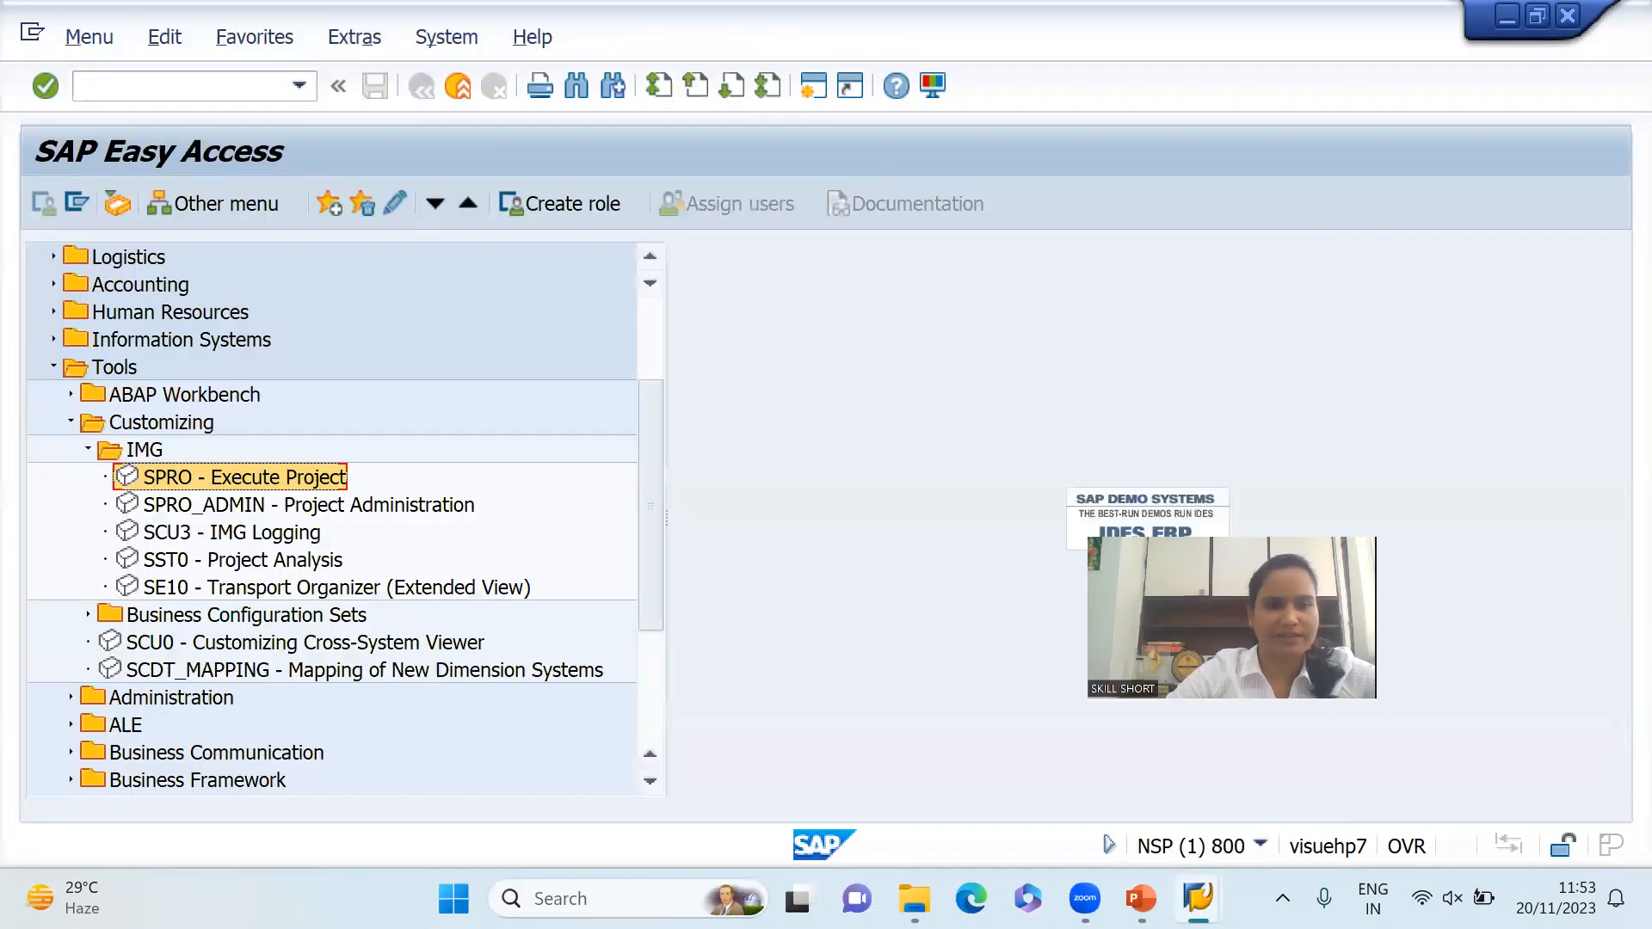
pyautogui.click(172, 86)
pyautogui.write('spro')
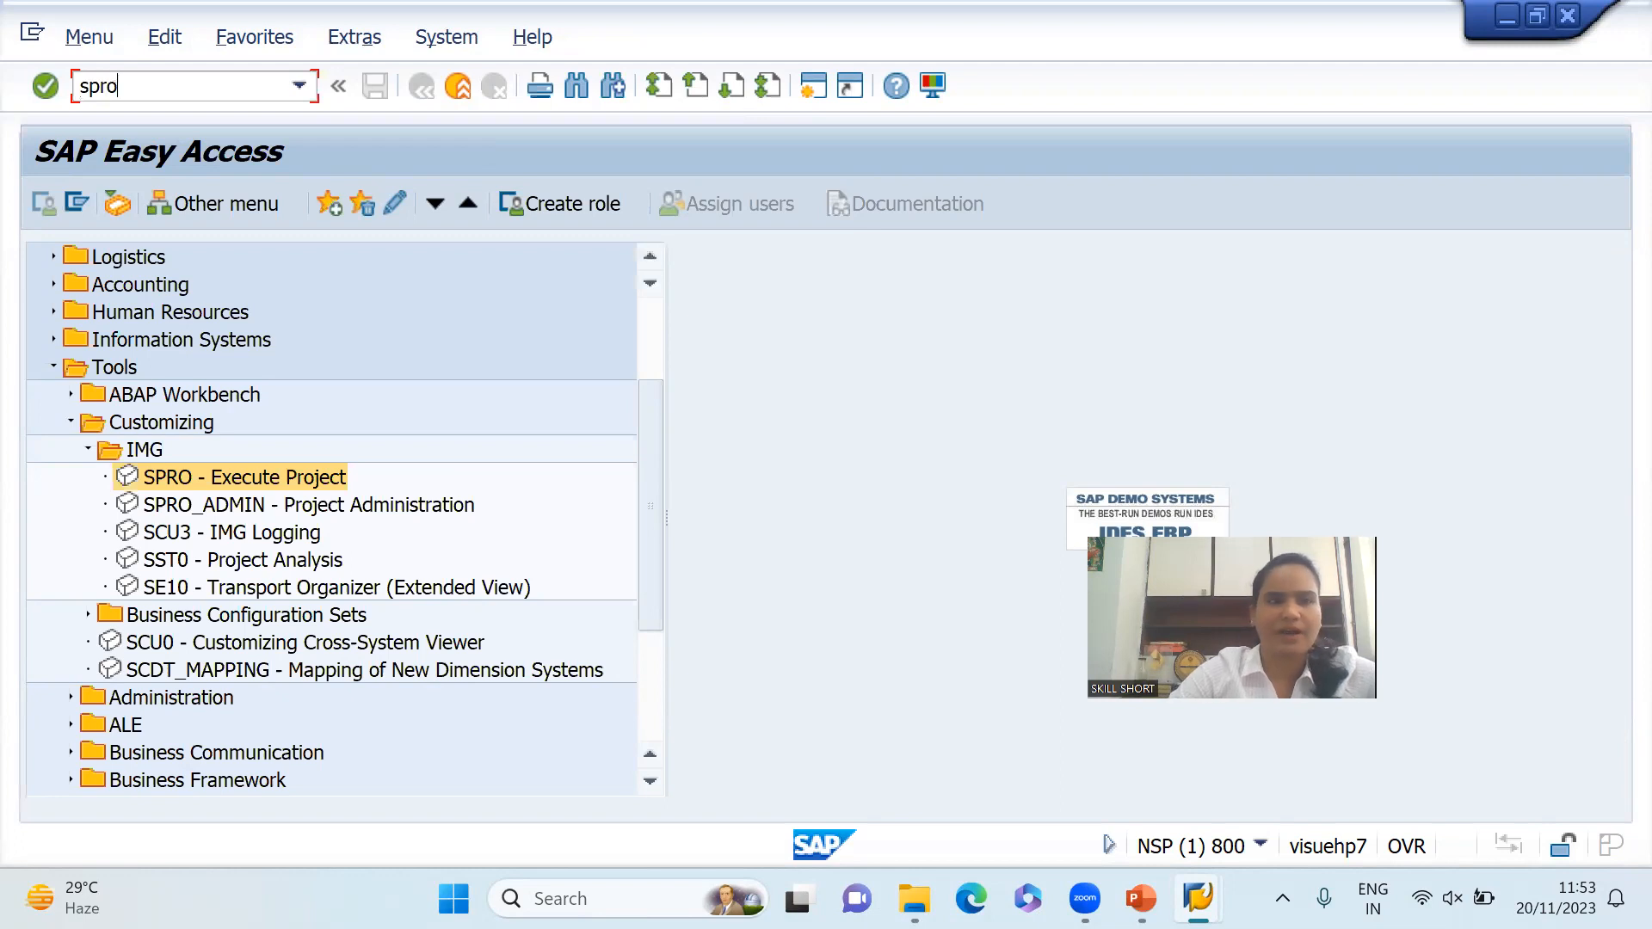
pyautogui.press('Return')
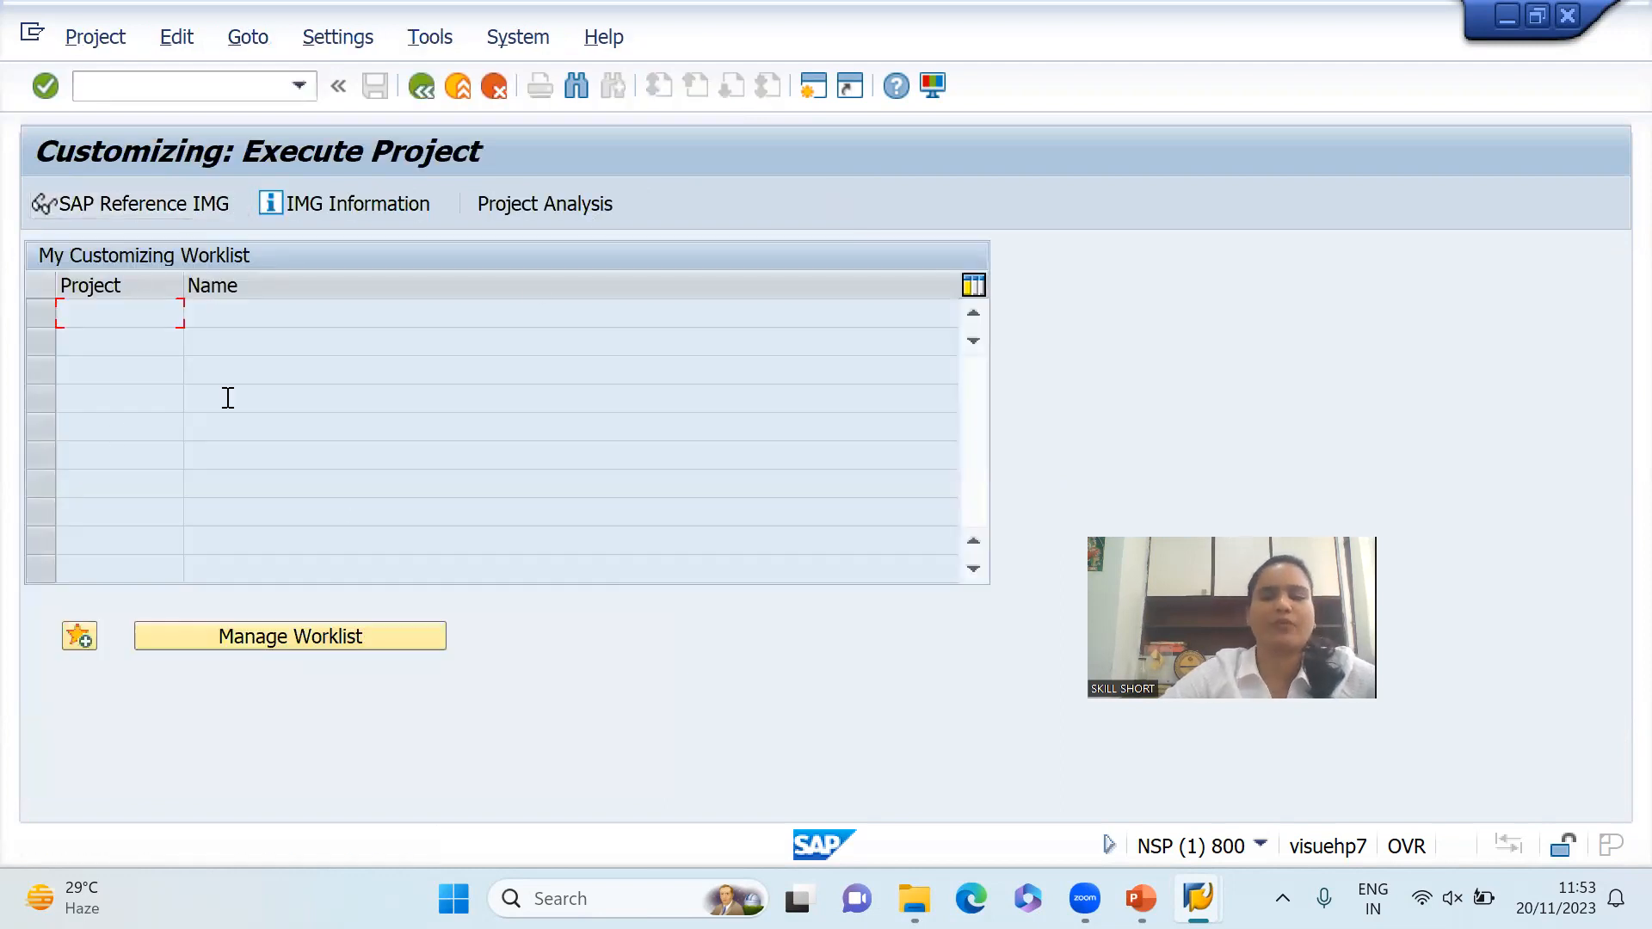
pyautogui.click(157, 200)
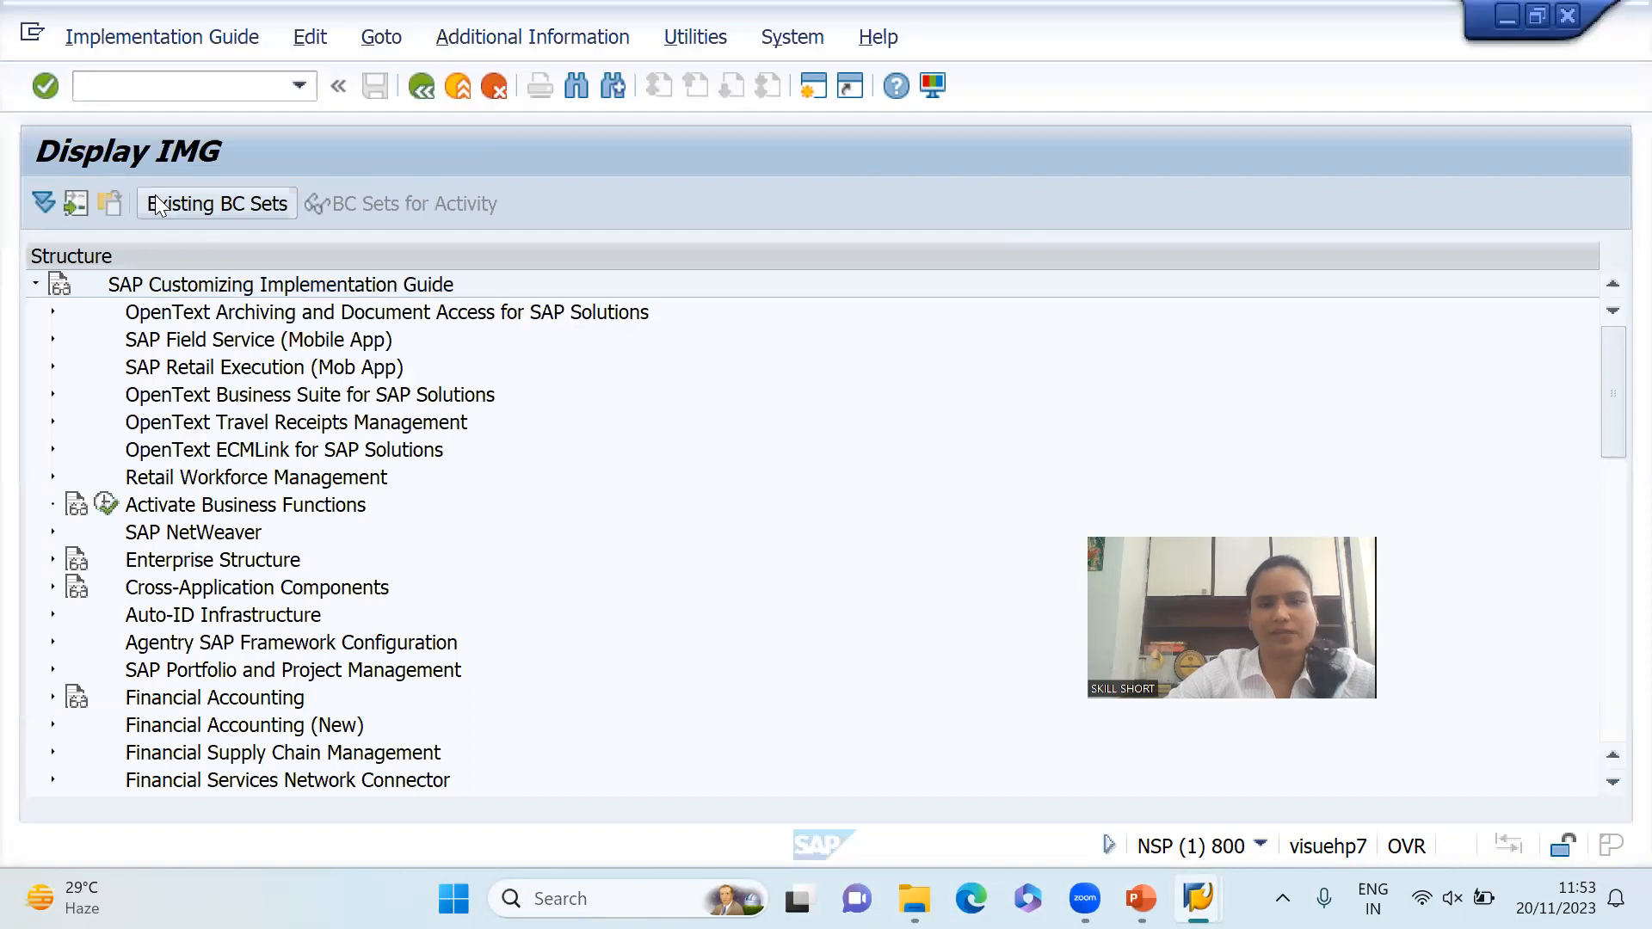
# Switch to the SAP Interface presentation in PowerPoint and start the slide show from the "Define Company - How to Access?" slide
pyautogui.hotkey('alt', 'Tab')
pyautogui.hotkey('alt', 'Tab')
pyautogui.press('Down')
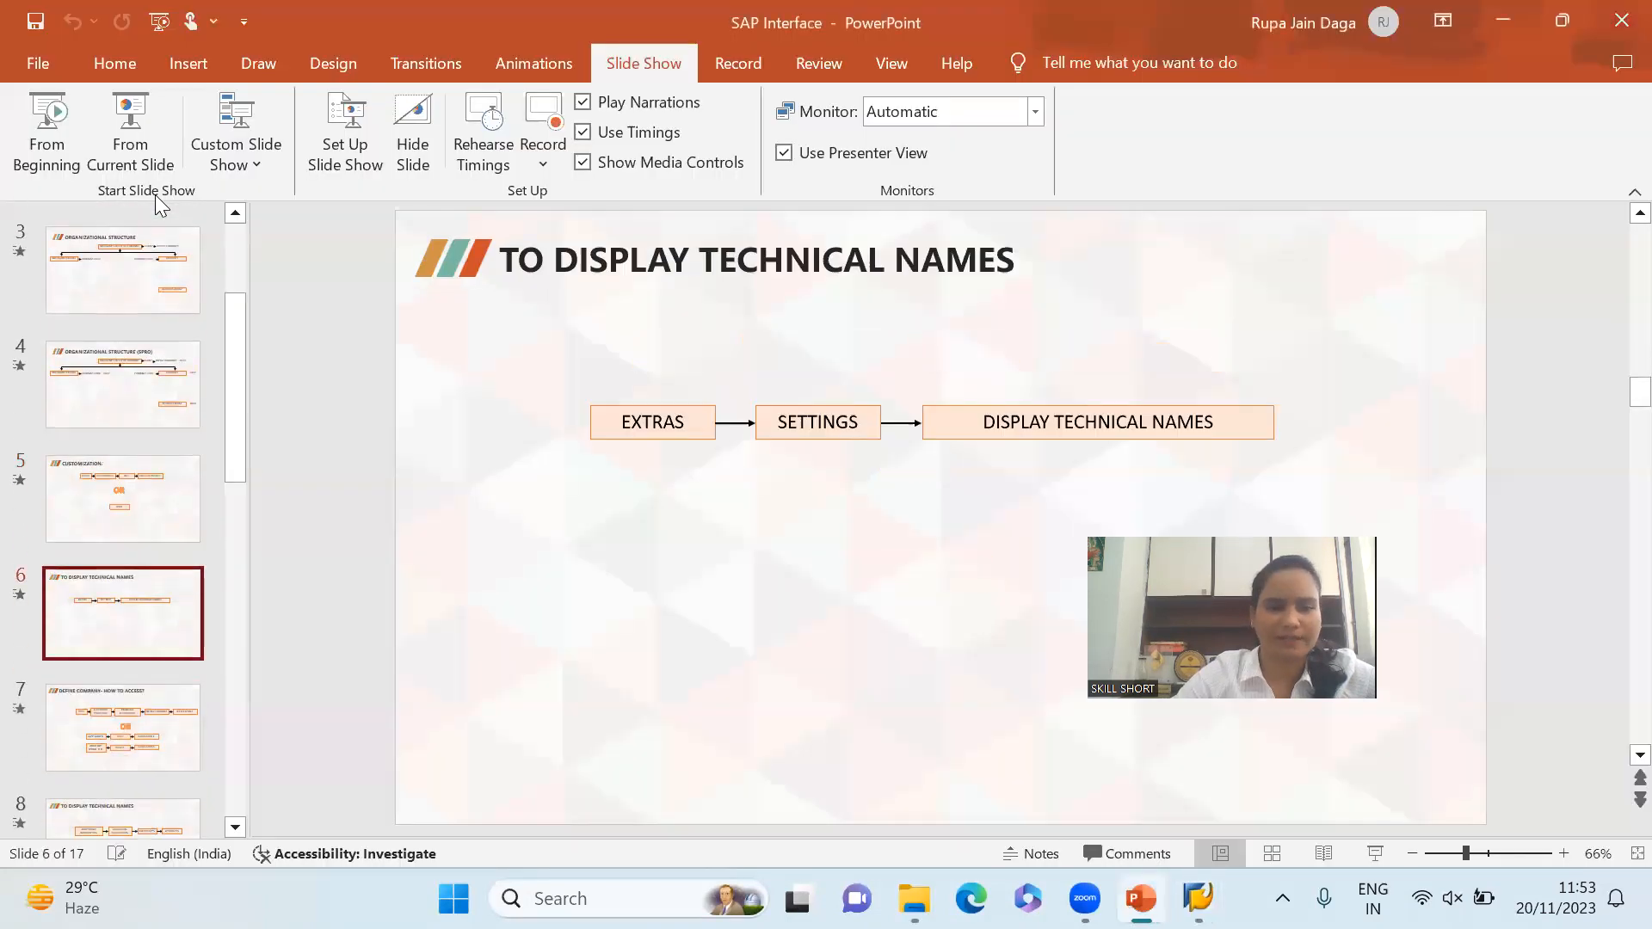
pyautogui.press('Up')
pyautogui.press('Down')
pyautogui.press('Down')
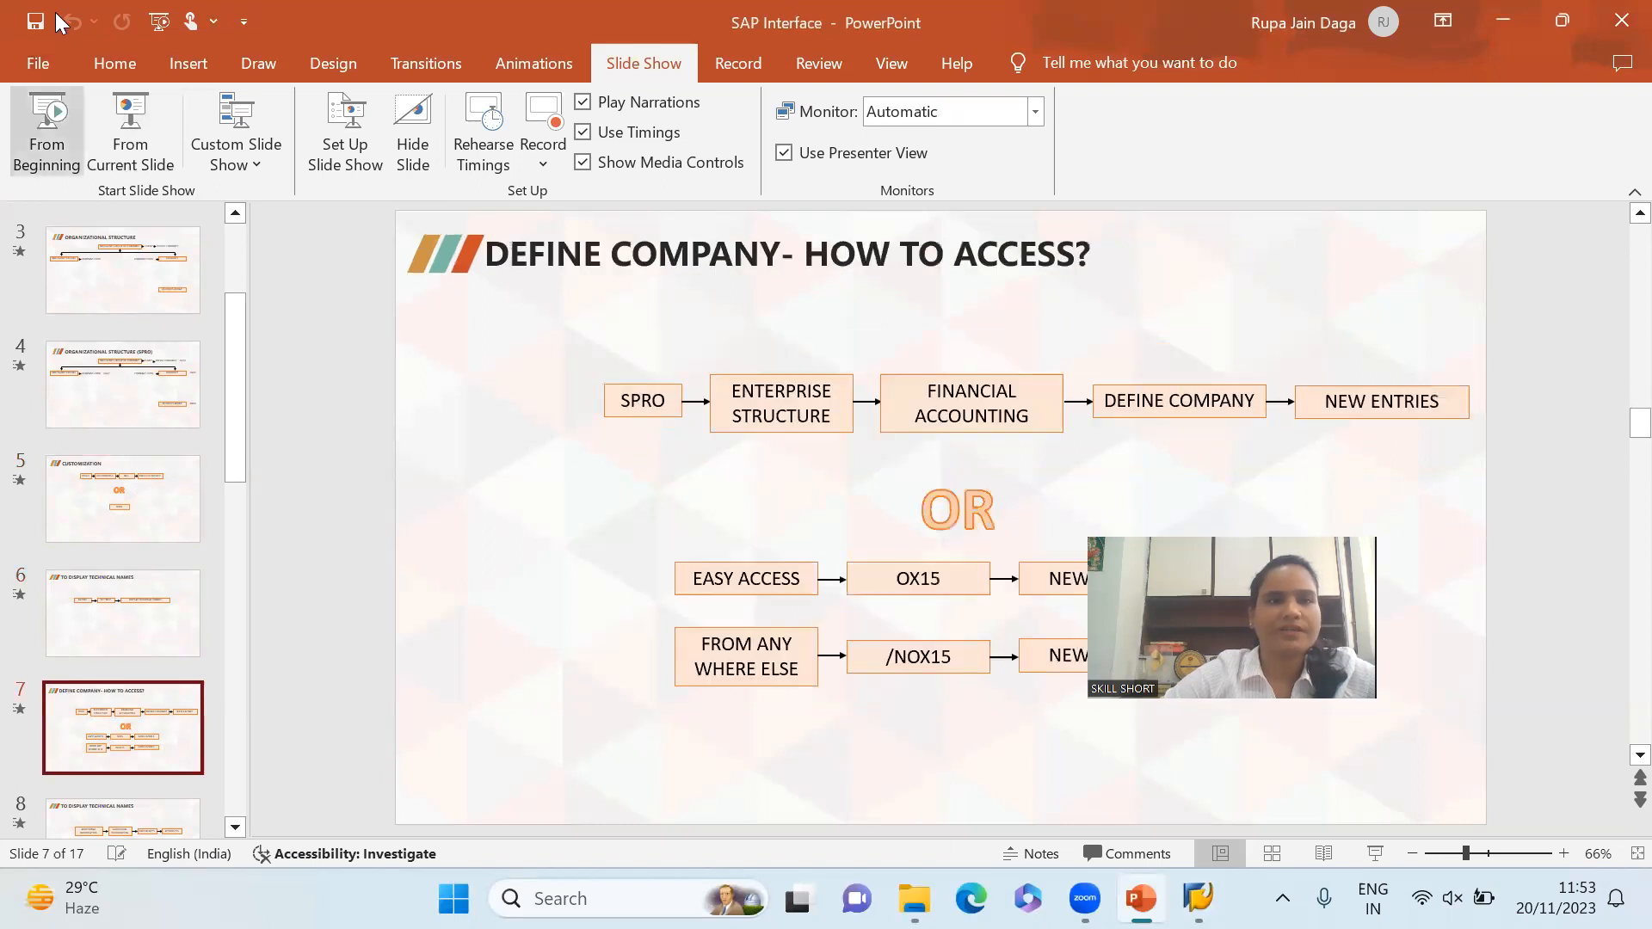
pyautogui.hotkey('shift', 'F5')
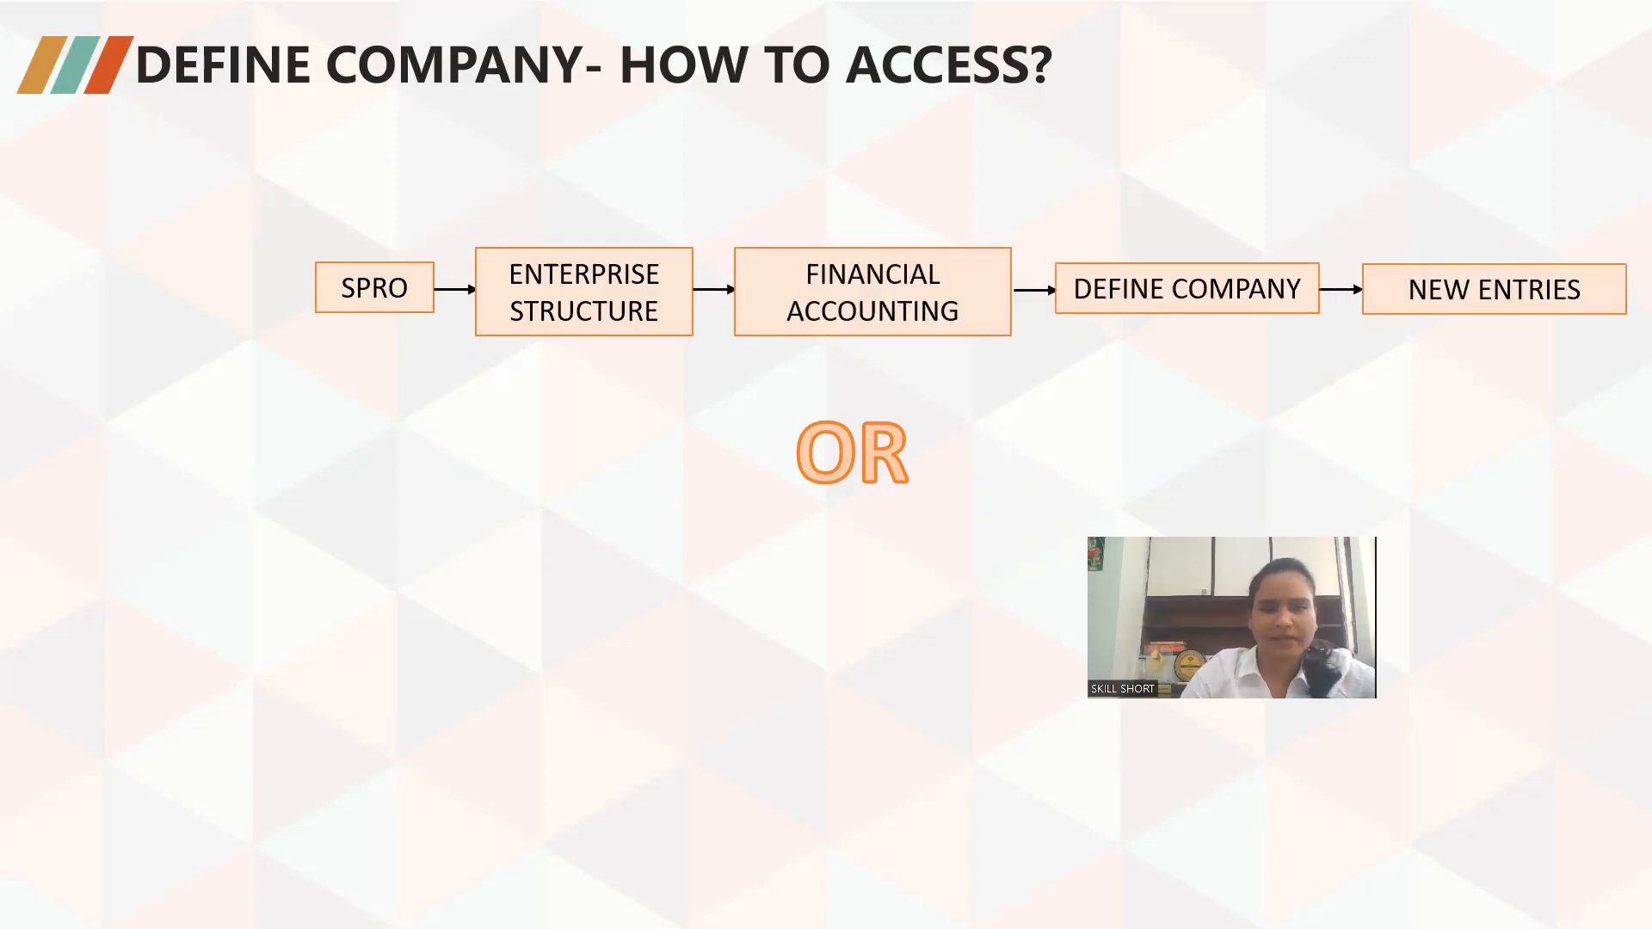
# Switch back to SAP and run the Define company activity under Enterprise Structure, Definition, Financial Accounting
pyautogui.hotkey('alt', 'Tab')
pyautogui.hotkey('alt', 'Tab')
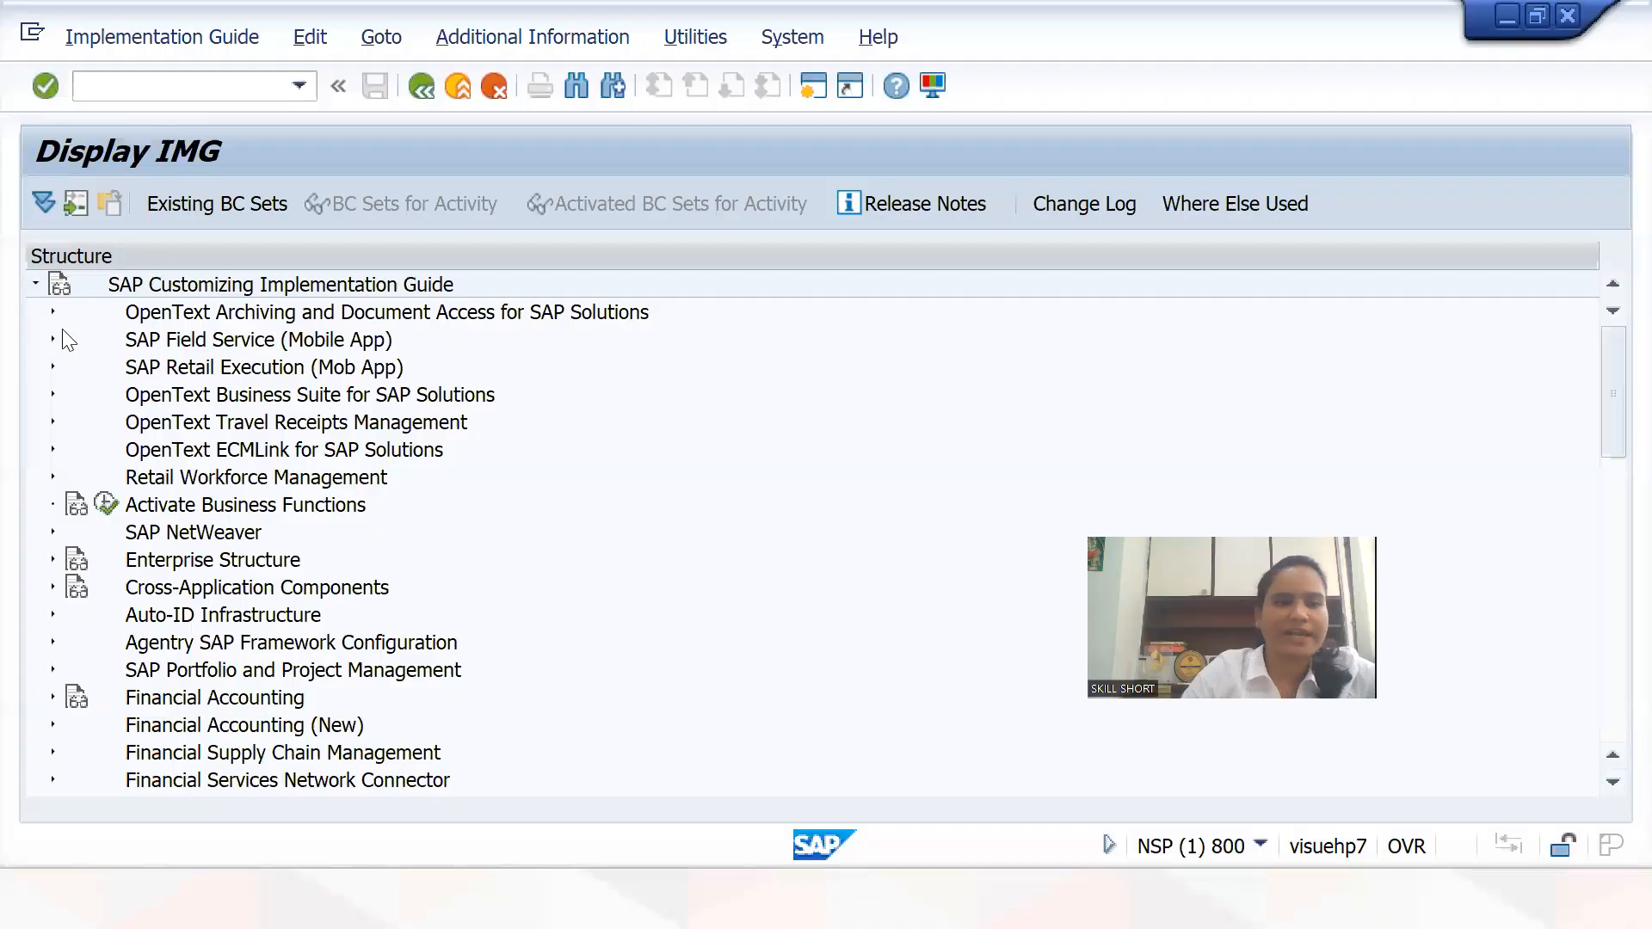
pyautogui.click(50, 560)
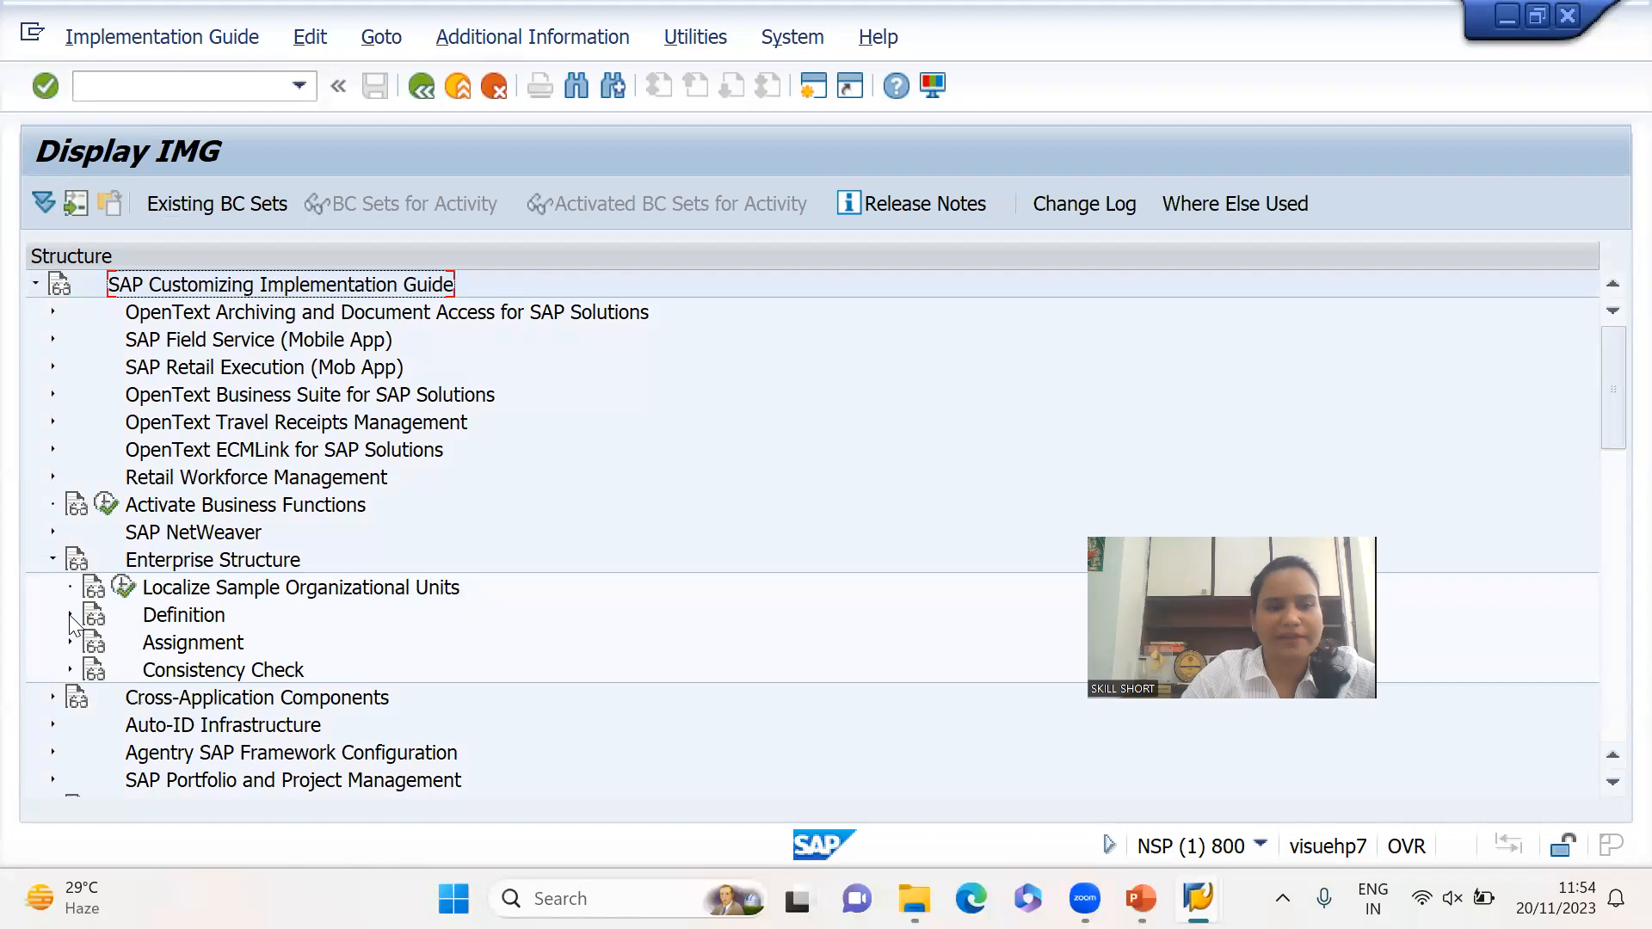
pyautogui.click(71, 615)
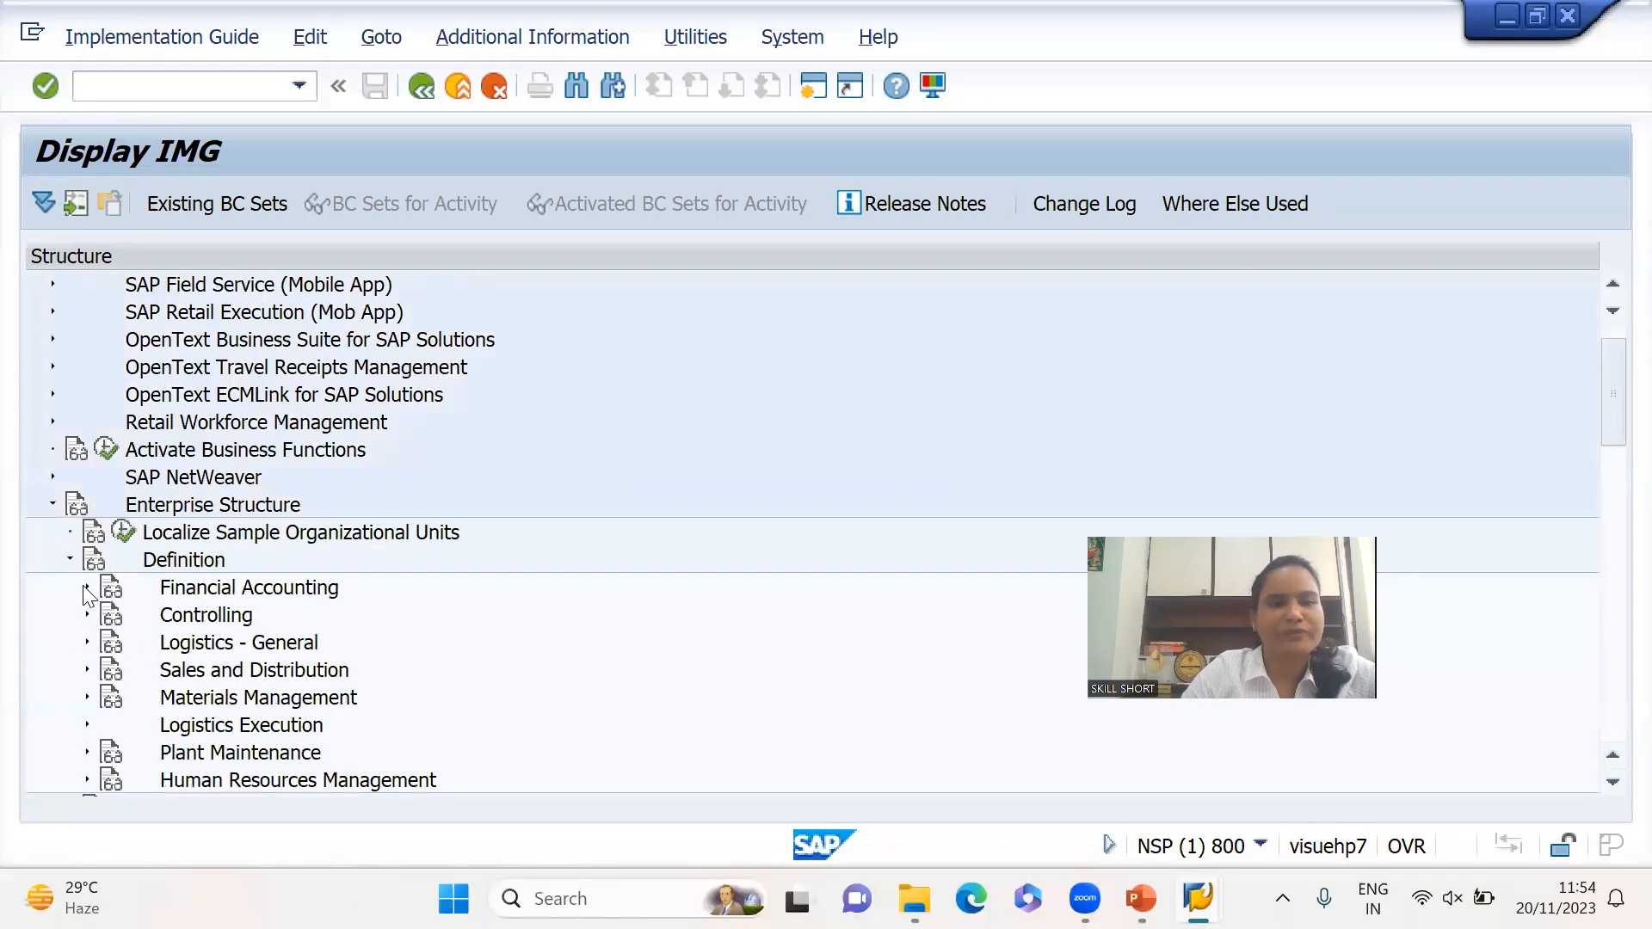
pyautogui.click(89, 589)
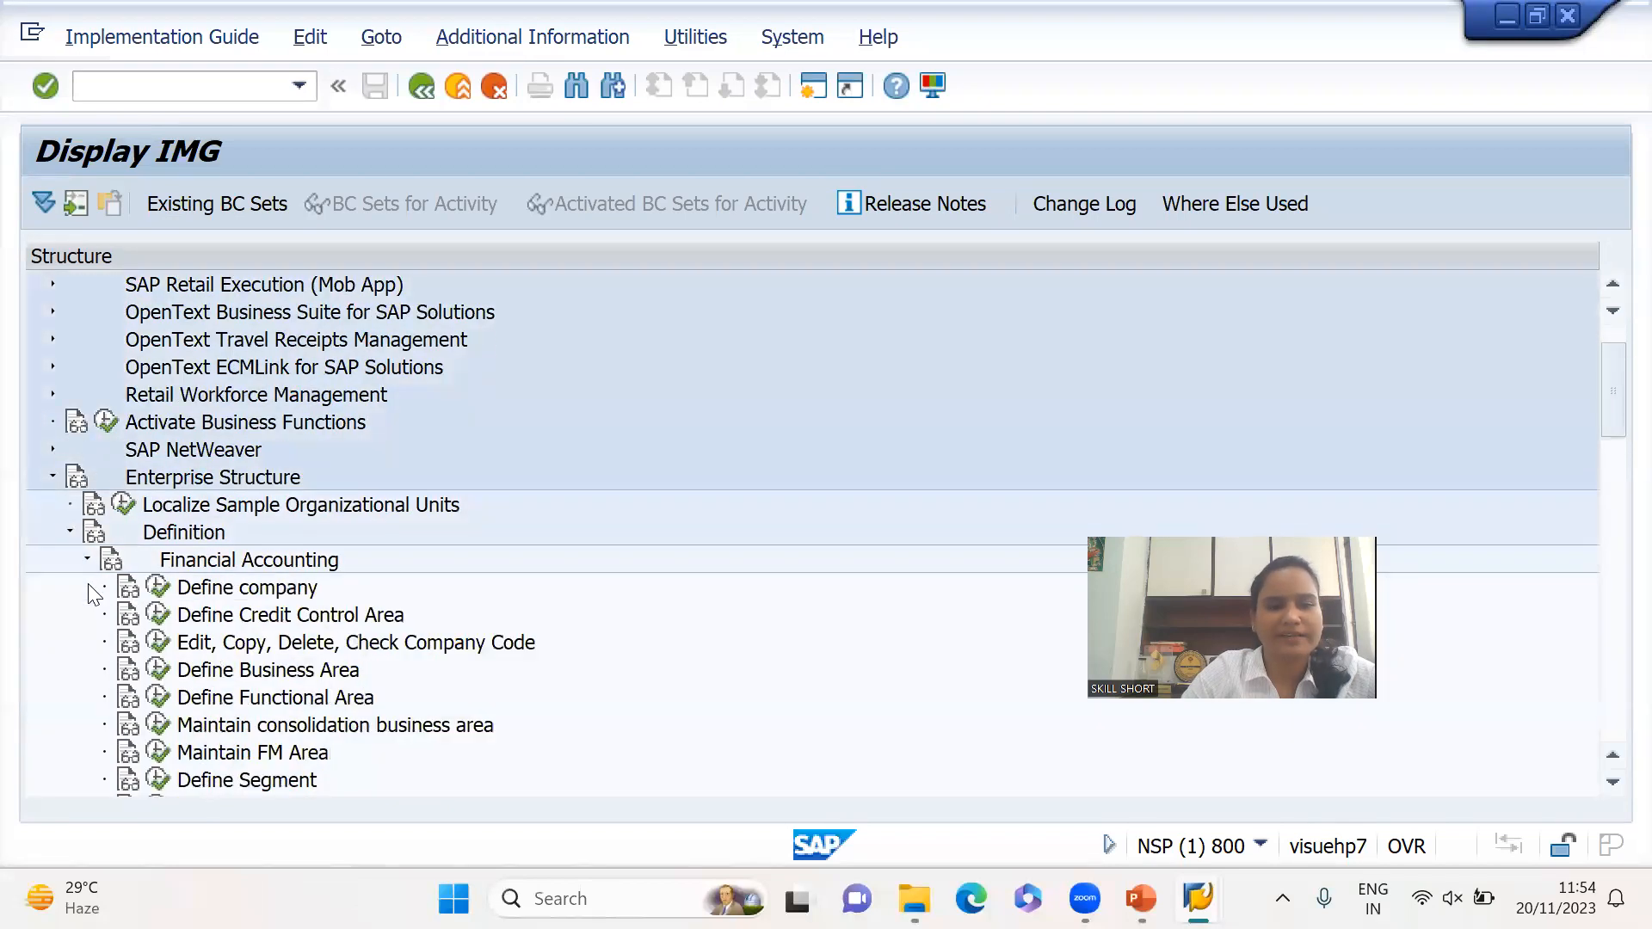
pyautogui.click(158, 589)
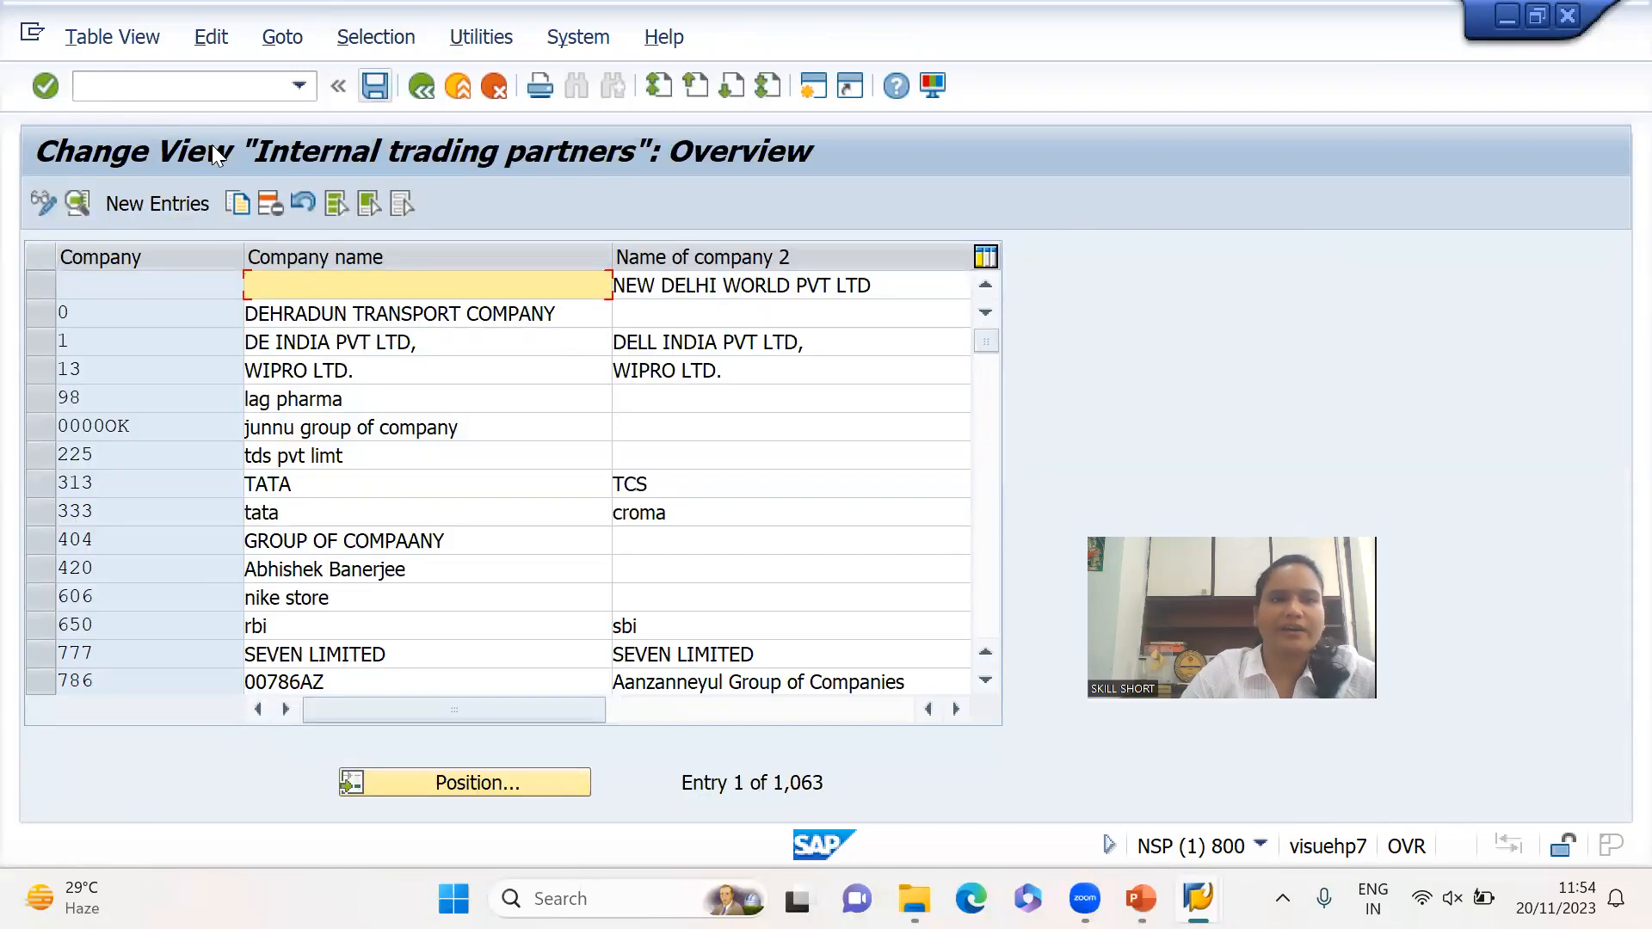
# Leave the current view with /n, run transaction ox15, and start a new internal trading partner entry
pyautogui.hotkey('ctrl', '/')
pyautogui.write('/n')
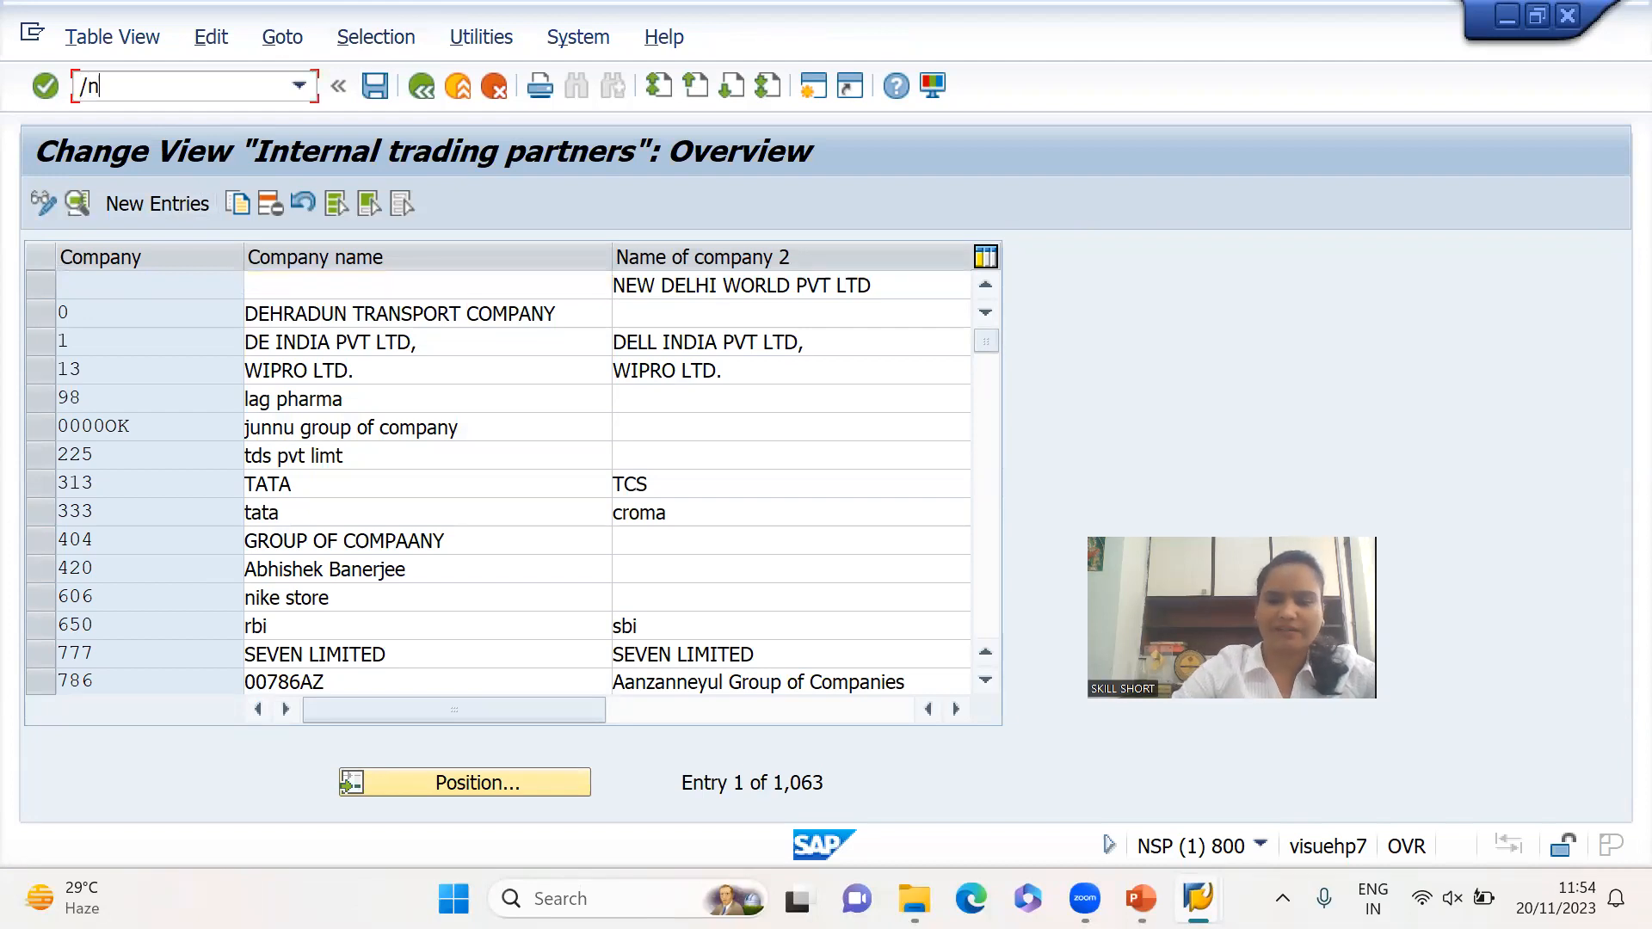
pyautogui.press('Return')
pyautogui.write('ox15')
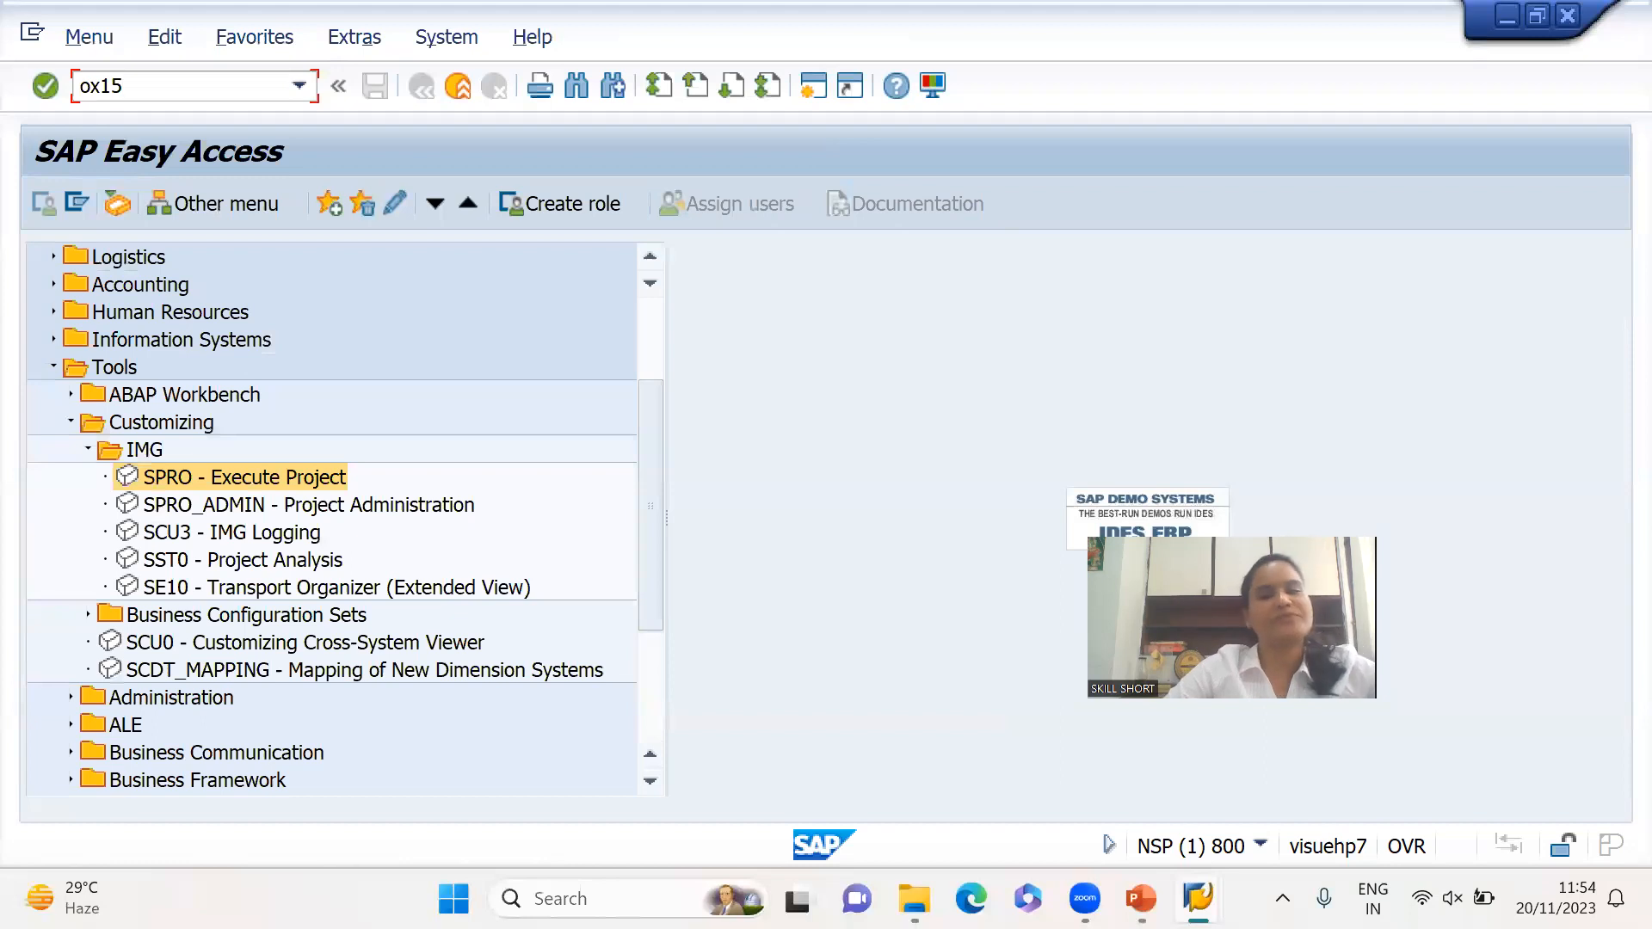
pyautogui.press('Return')
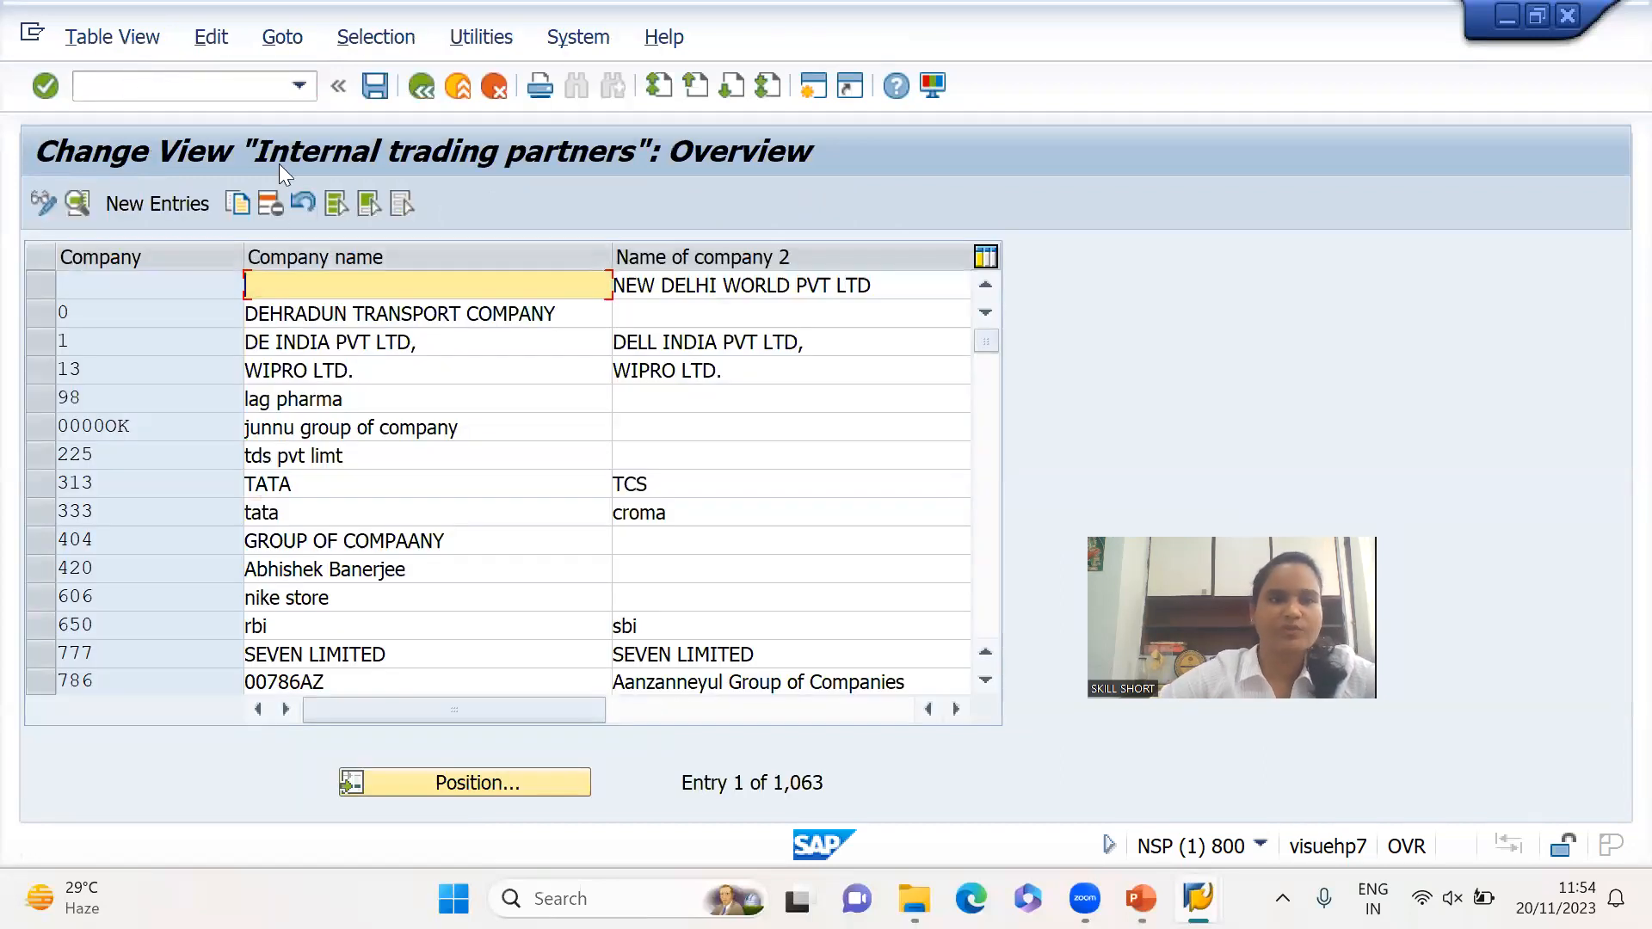
pyautogui.click(150, 199)
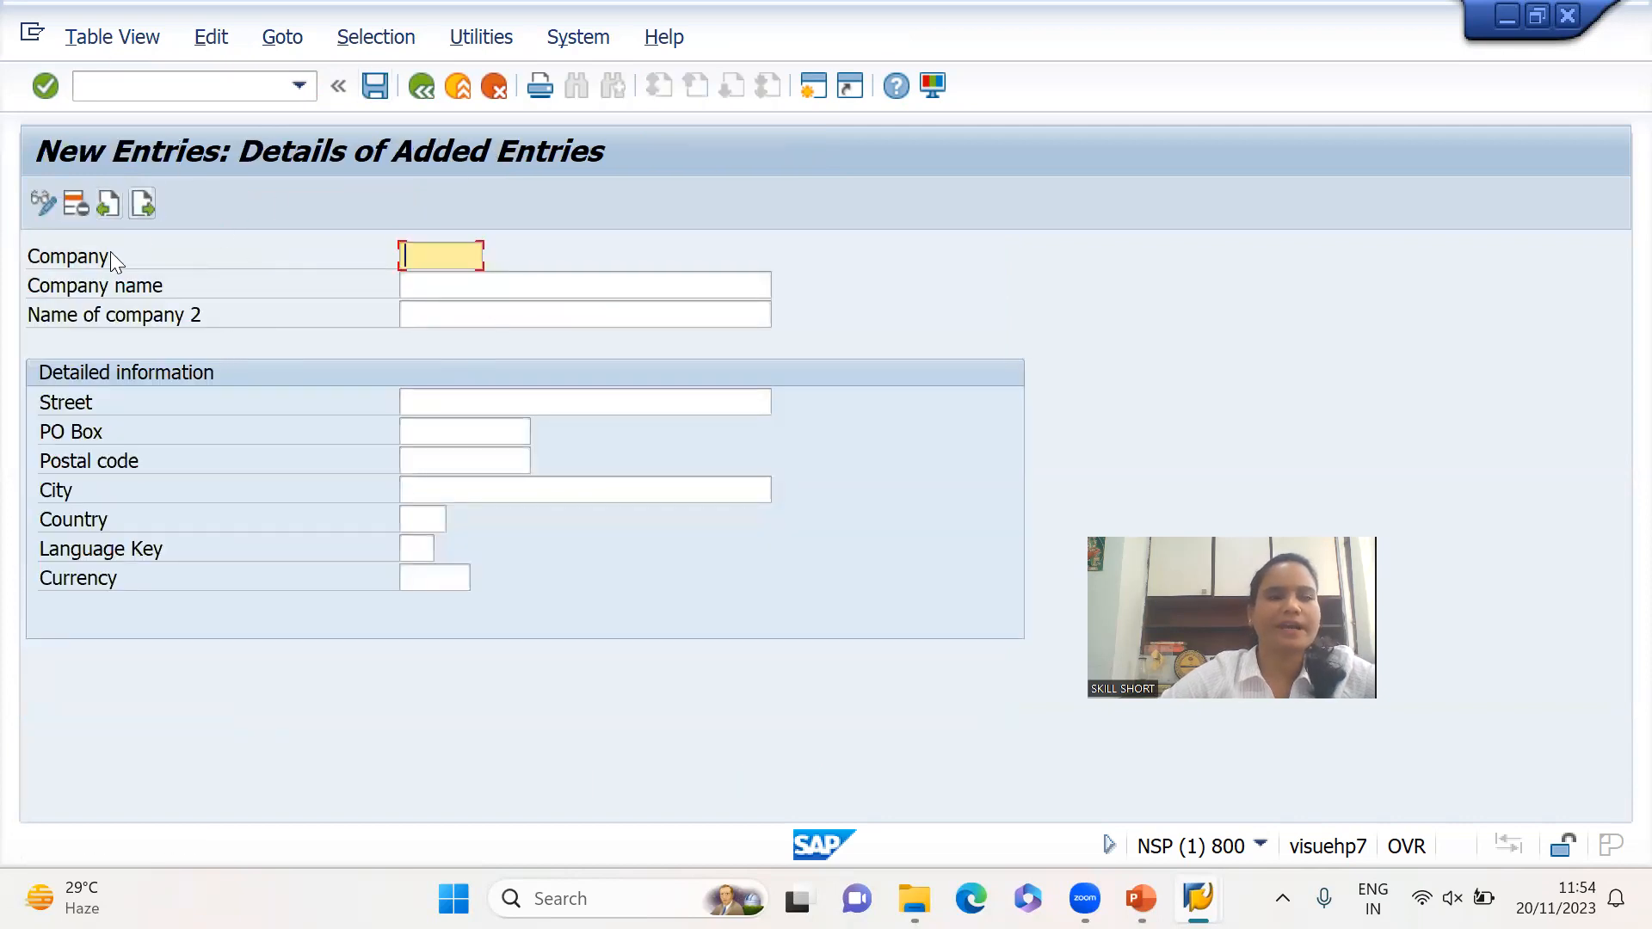
# Switch to the PowerPoint slide show and advance to the "Define Company - Process" slide explaining the company entry fields
pyautogui.hotkey('alt', 'Tab')
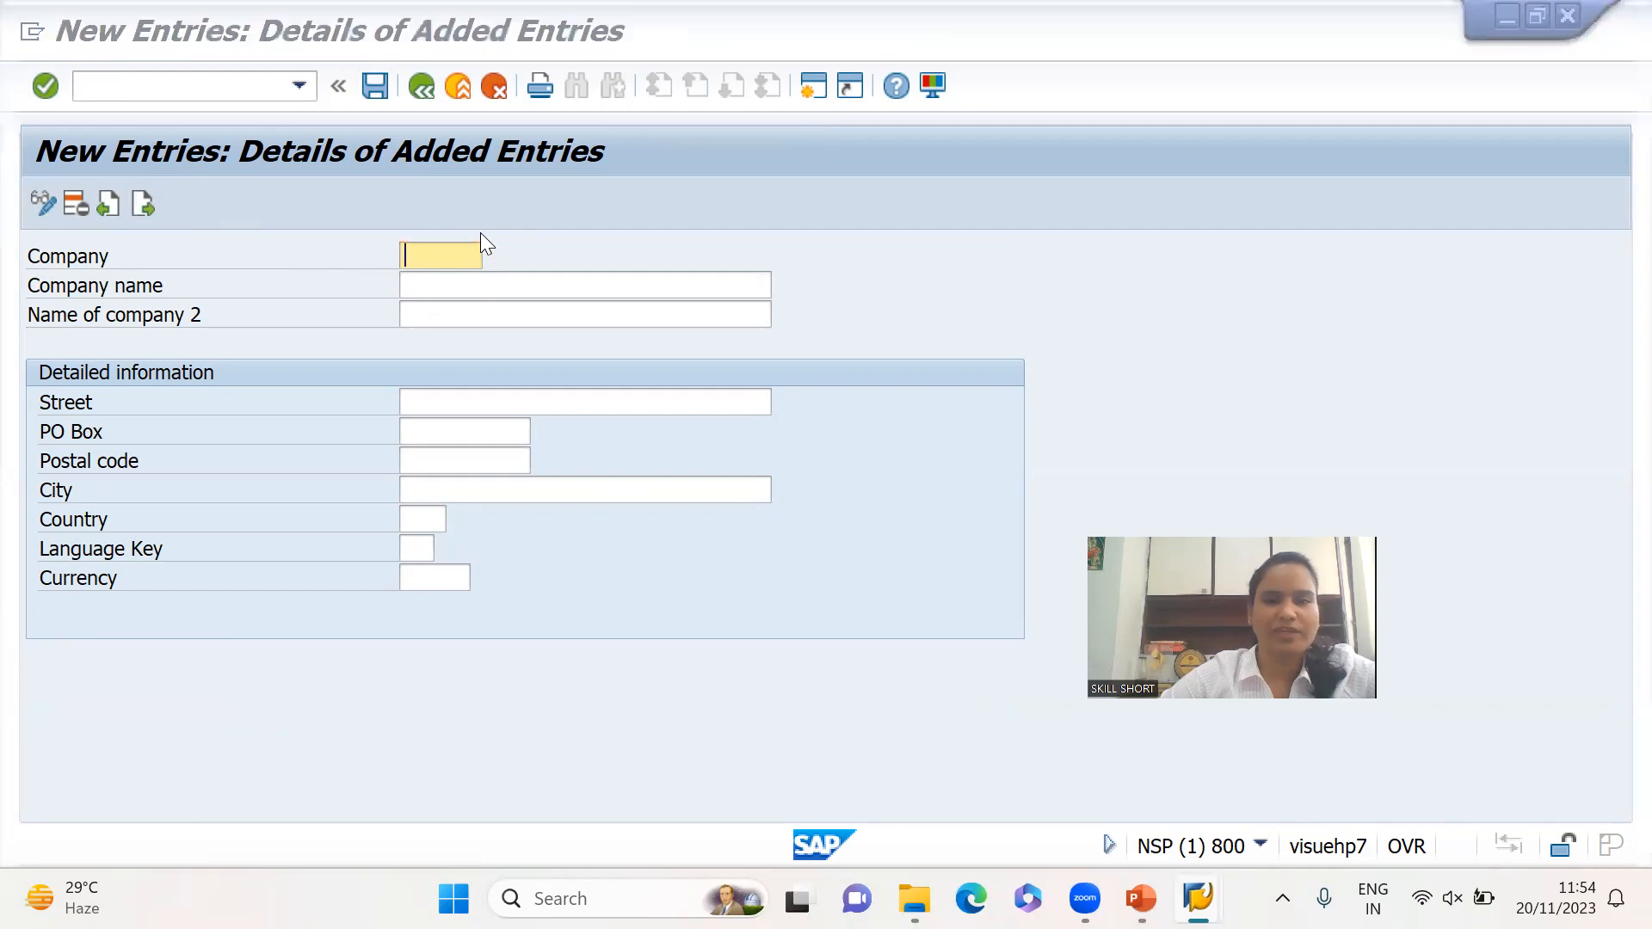
pyautogui.press('Right')
pyautogui.press('Right')
pyautogui.press('Right')
pyautogui.press('Right')
pyautogui.press('Right')
pyautogui.press('Right')
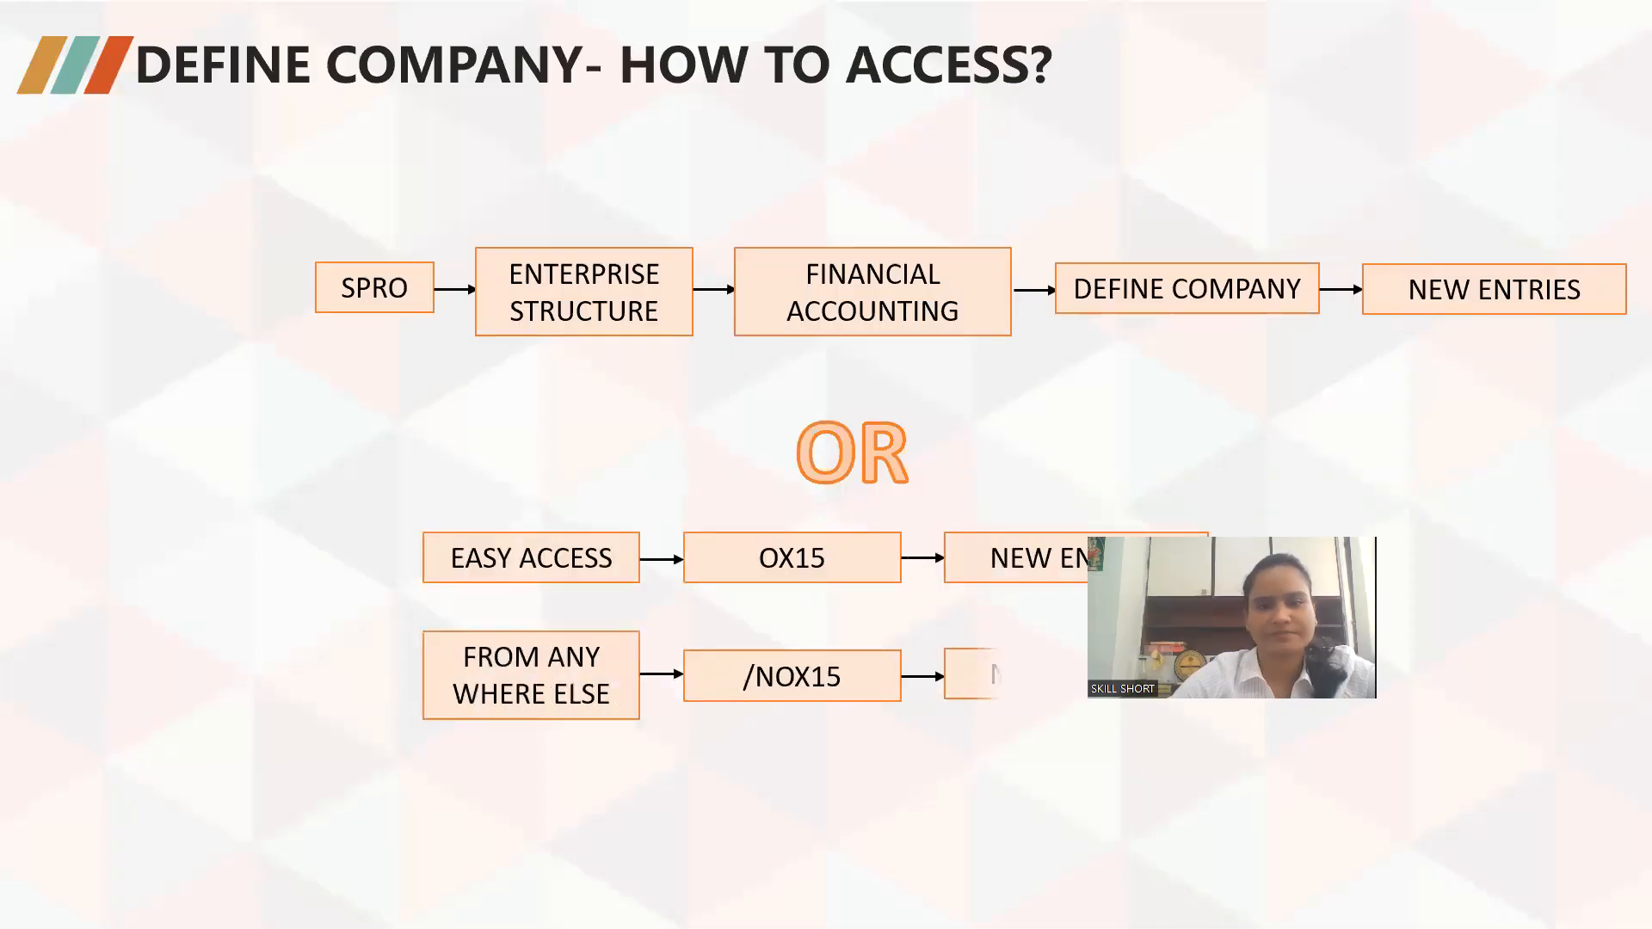
pyautogui.press('Right')
pyautogui.press('Right')
pyautogui.press('Right')
pyautogui.press('Right')
pyautogui.press('Right')
pyautogui.press('Right')
pyautogui.press('Right')
pyautogui.press('Right')
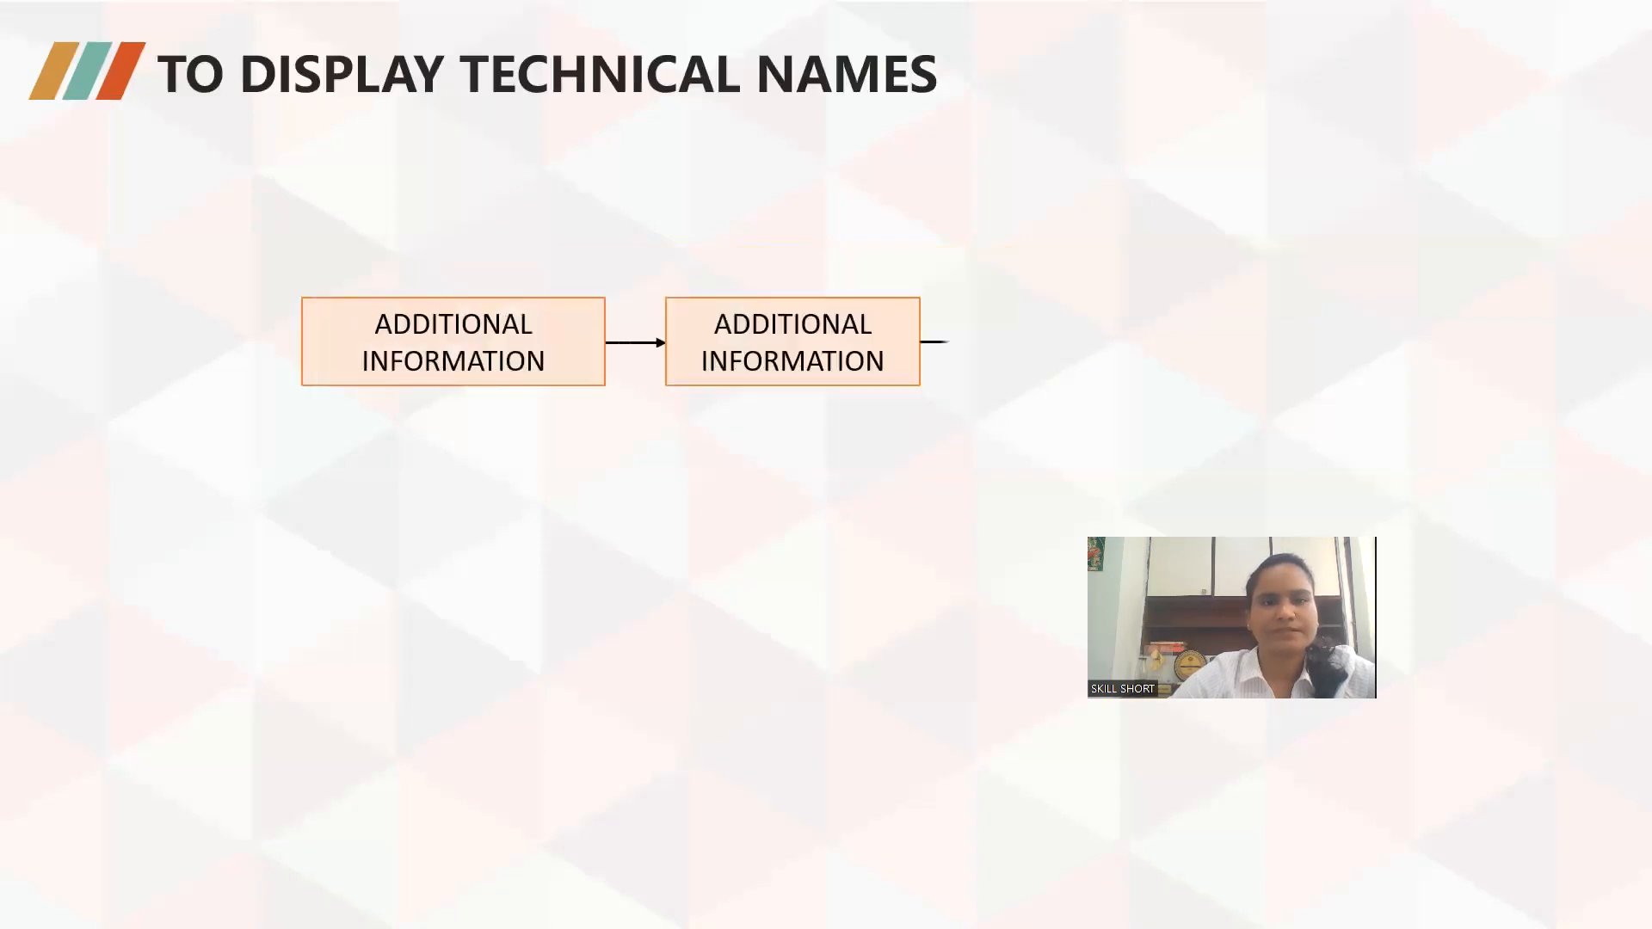
pyautogui.press('Right')
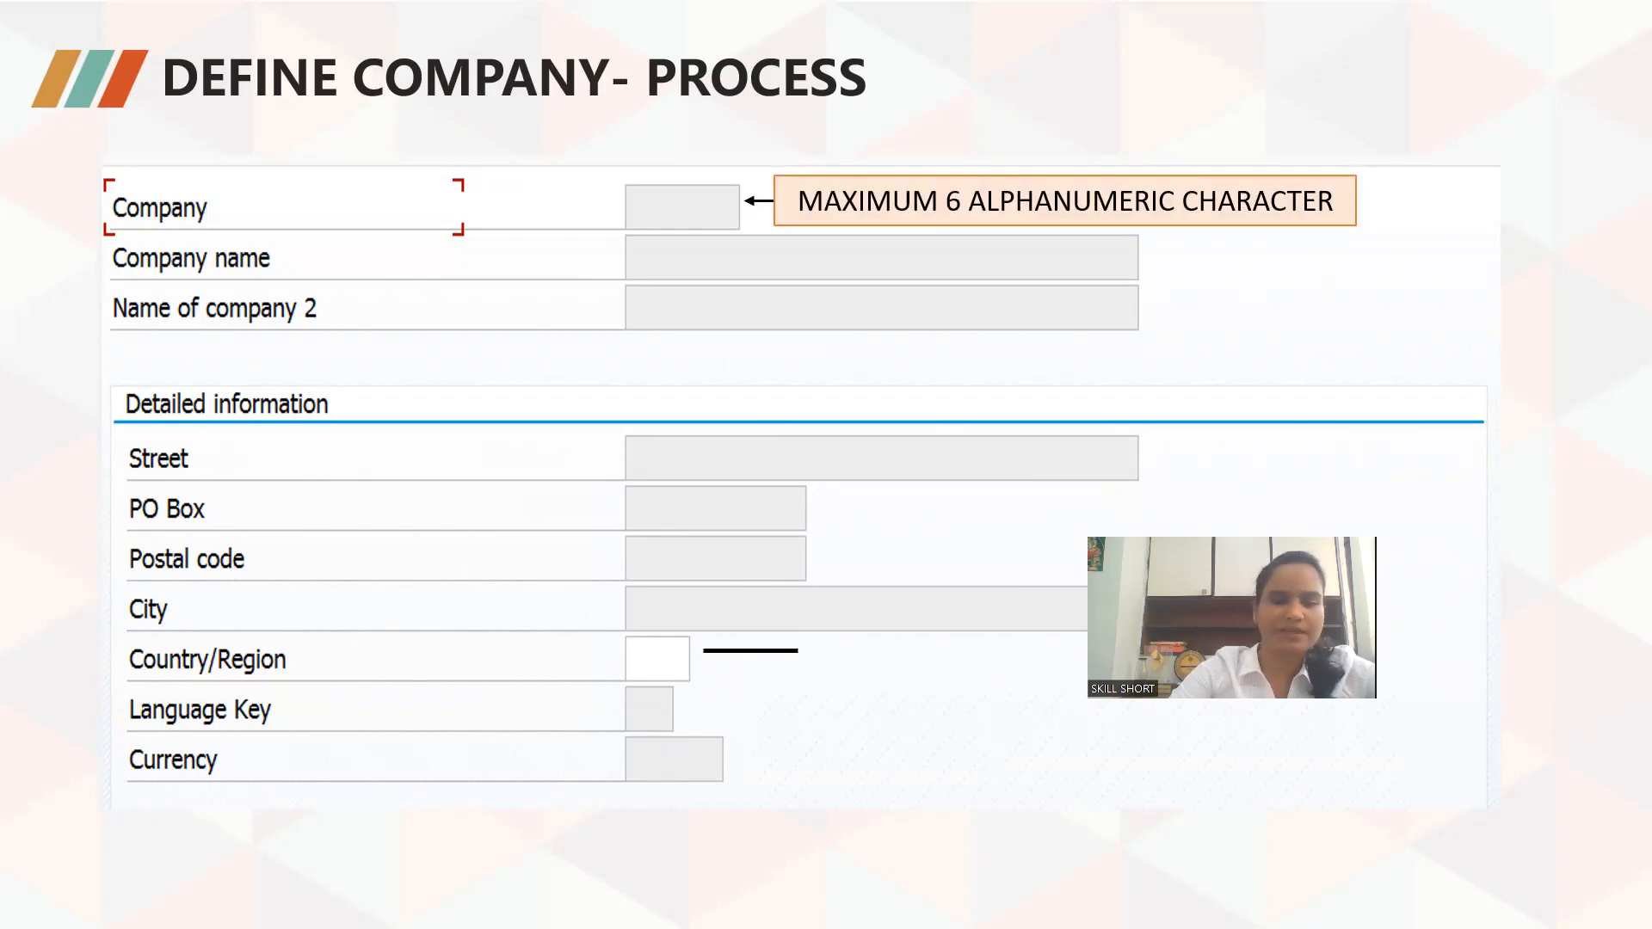
# Switch back to SAP and enter company 6702 with the company name SKILLSHORT GROUP in the new entry
pyautogui.hotkey('alt', 'Tab')
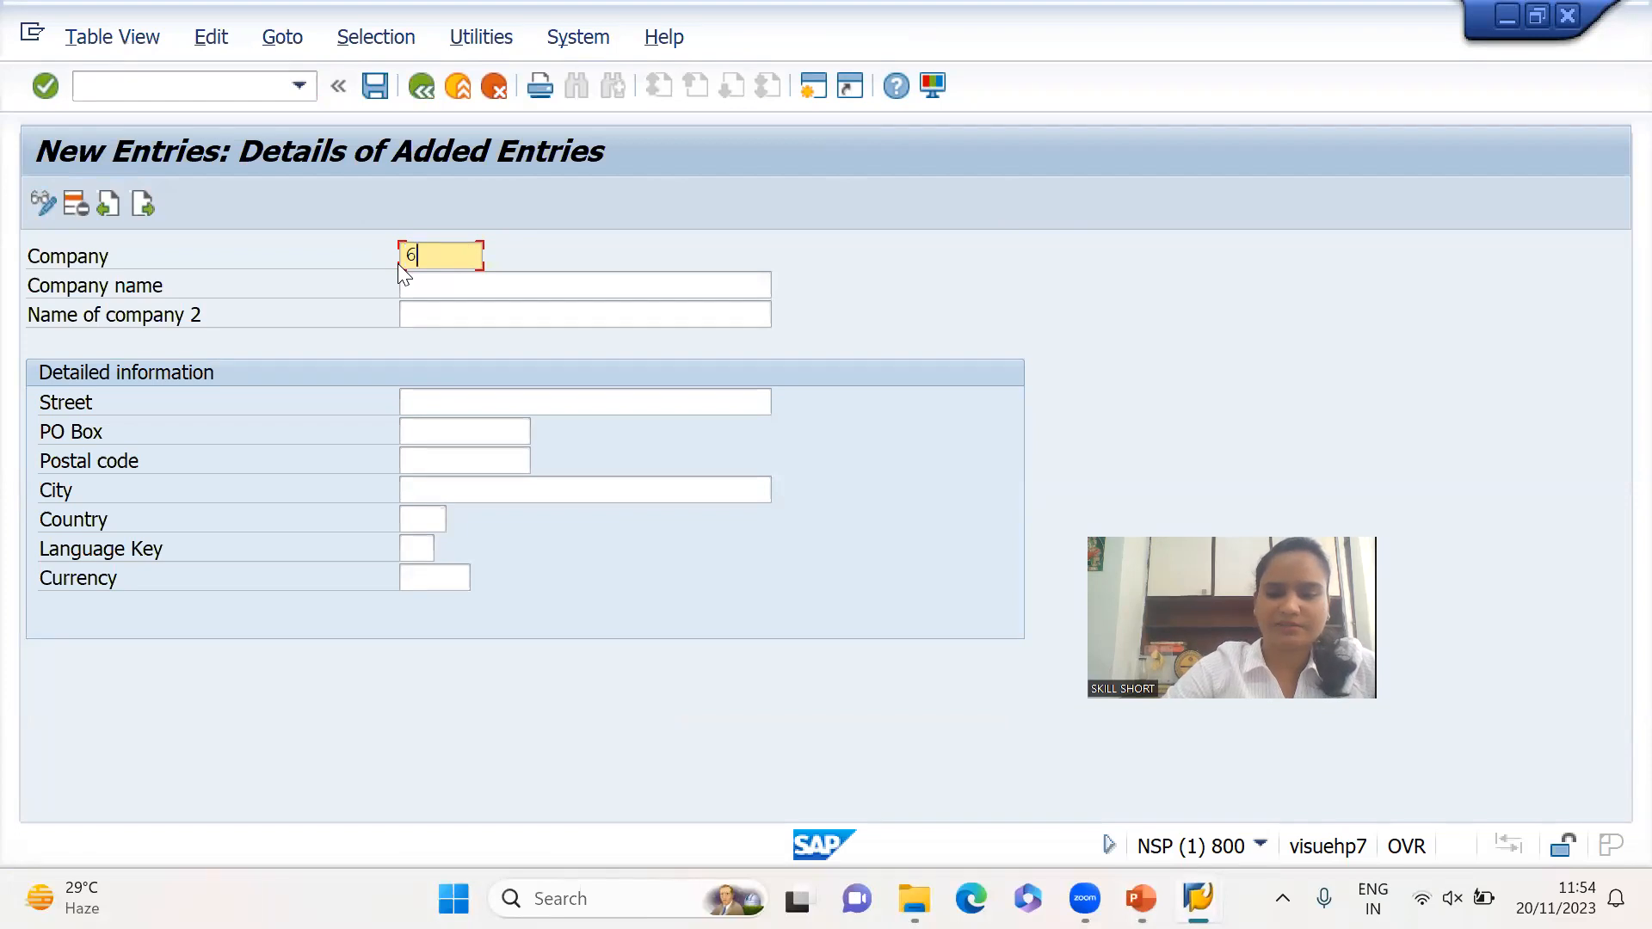
pyautogui.write('2')
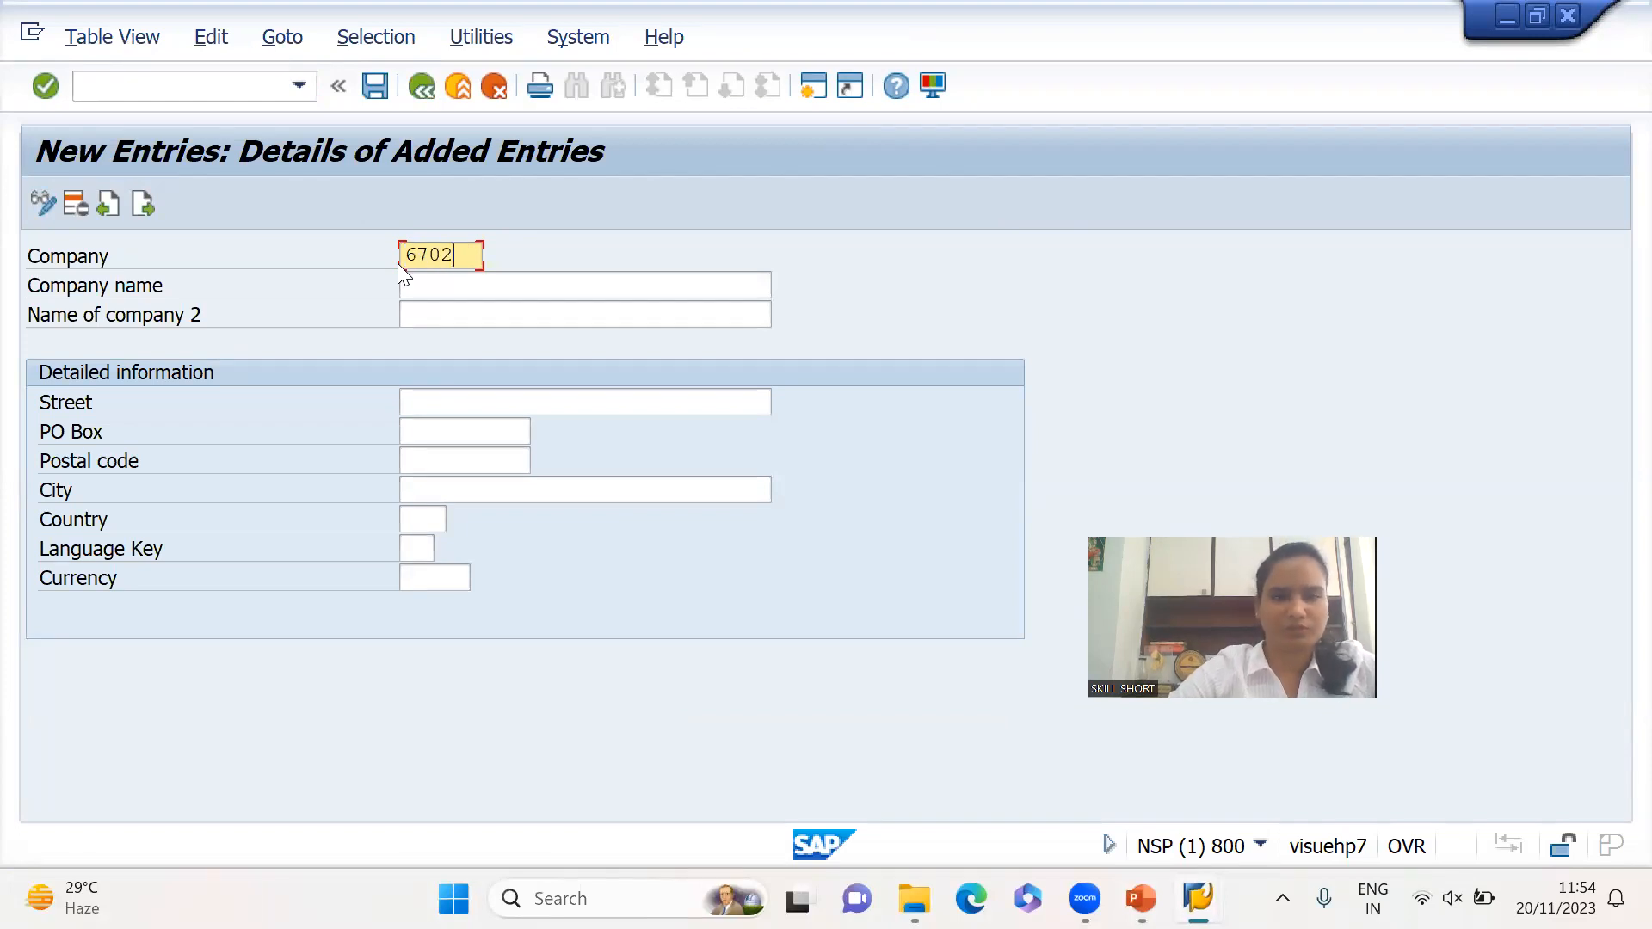
pyautogui.click(519, 281)
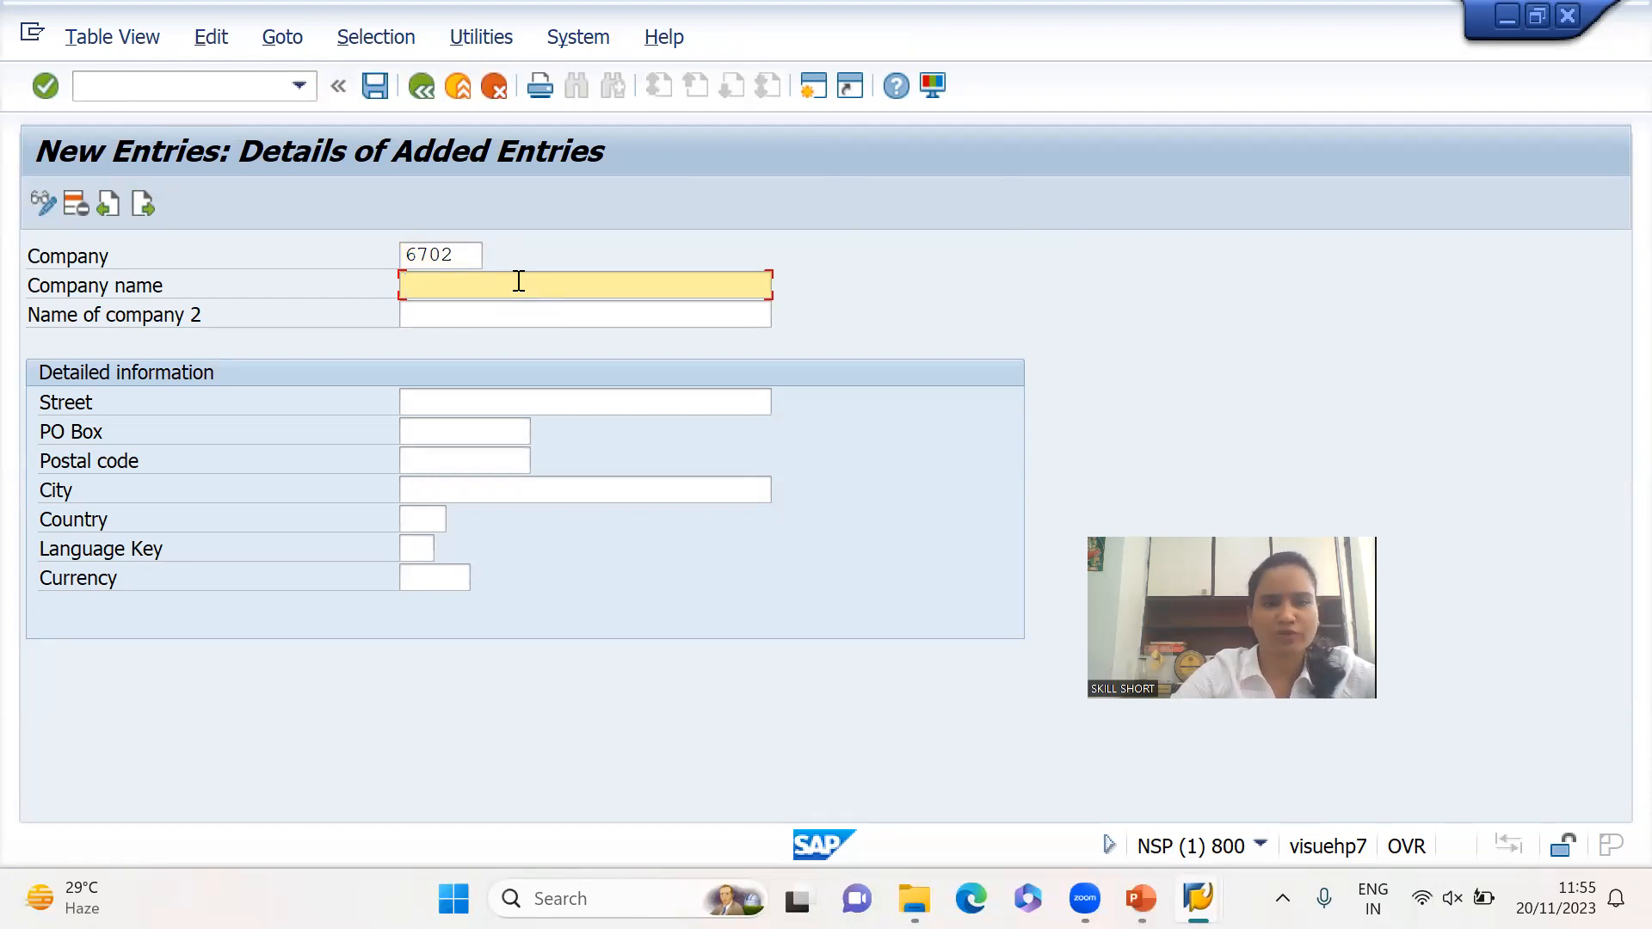
pyautogui.write('skills')
pyautogui.press('BackSpace')
pyautogui.press('BackSpace')
pyautogui.press('BackSpace')
pyautogui.press('BackSpace')
pyautogui.press('BackSpace')
pyautogui.press('BackSpace')
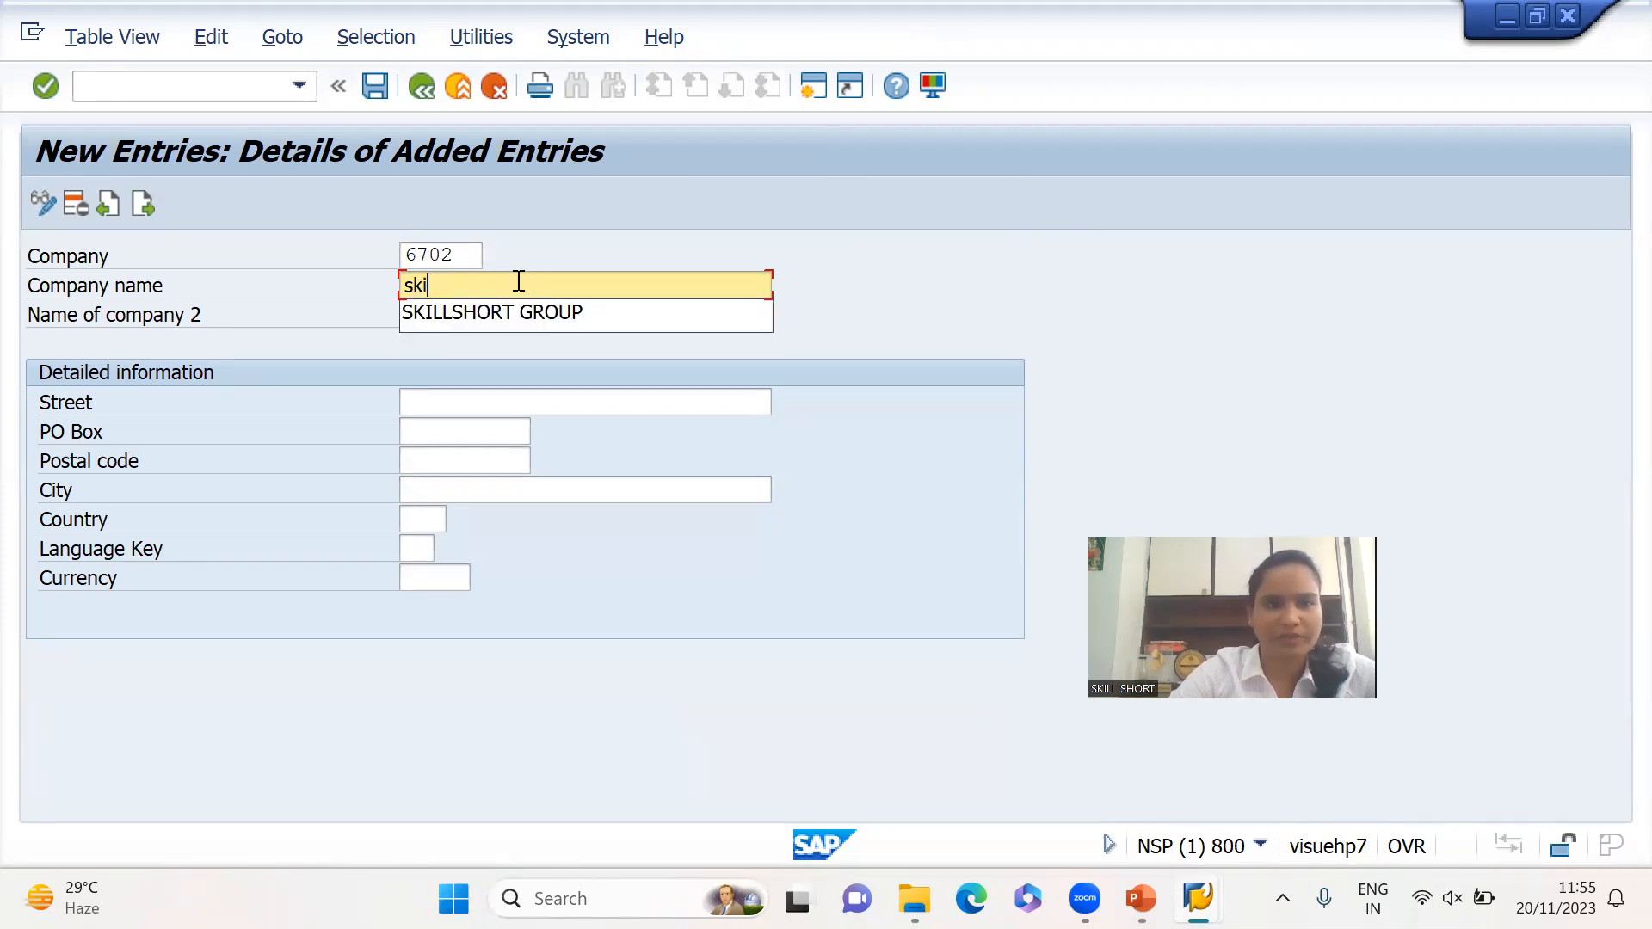
pyautogui.write('SKILLS')
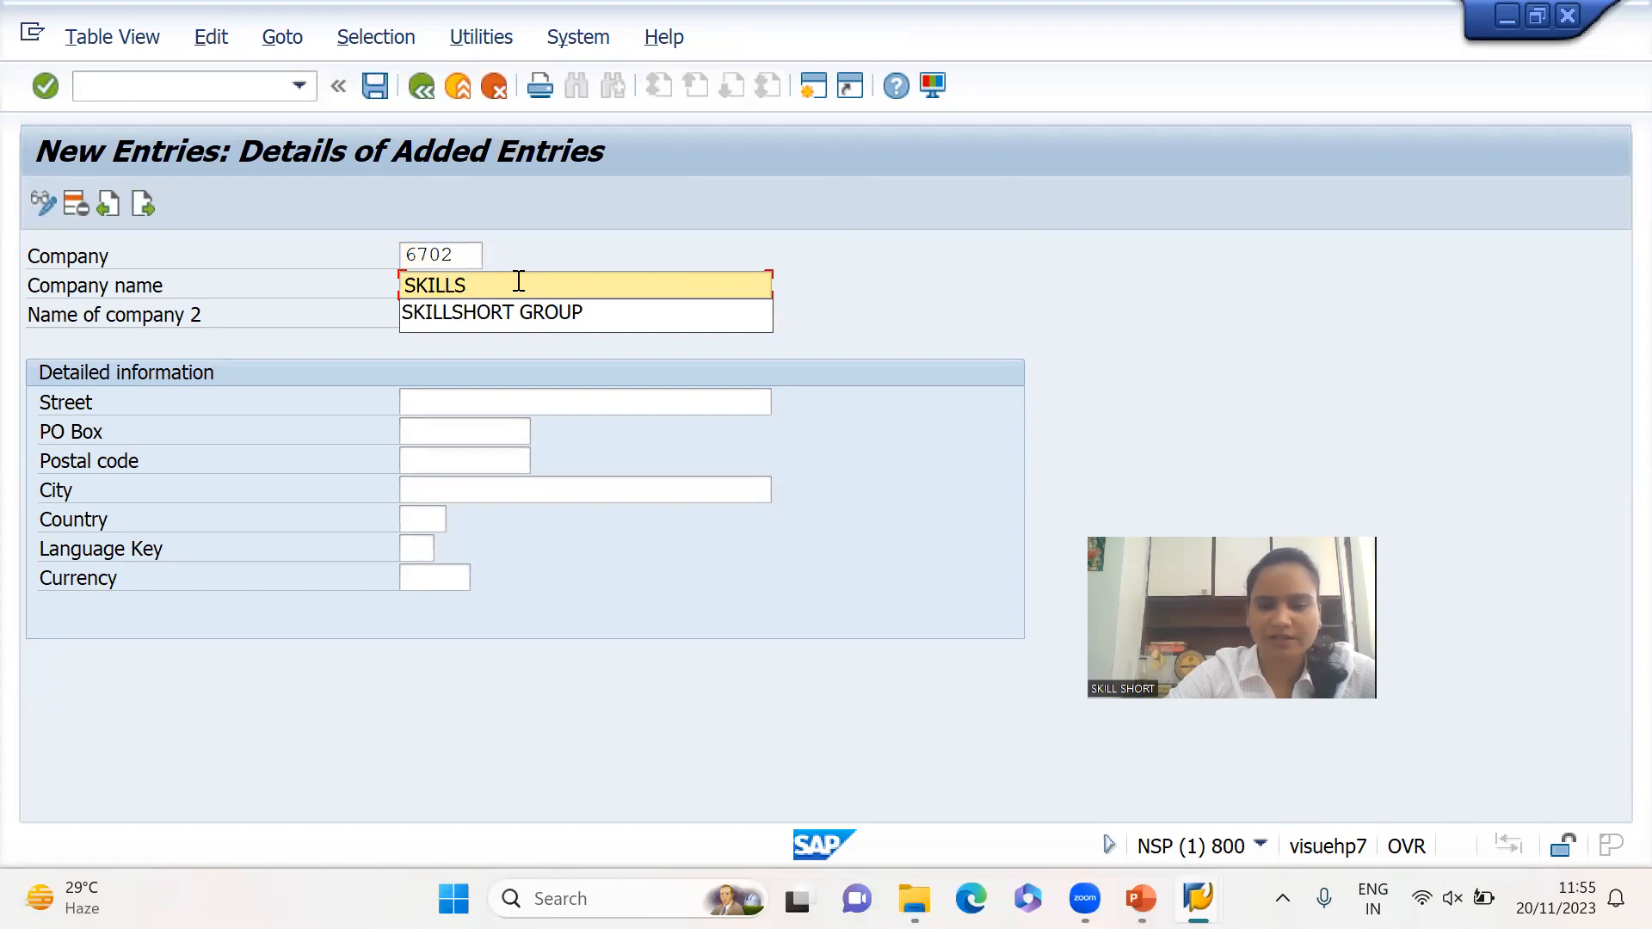
pyautogui.press('capslock')
pyautogui.write('HORT GROUP')
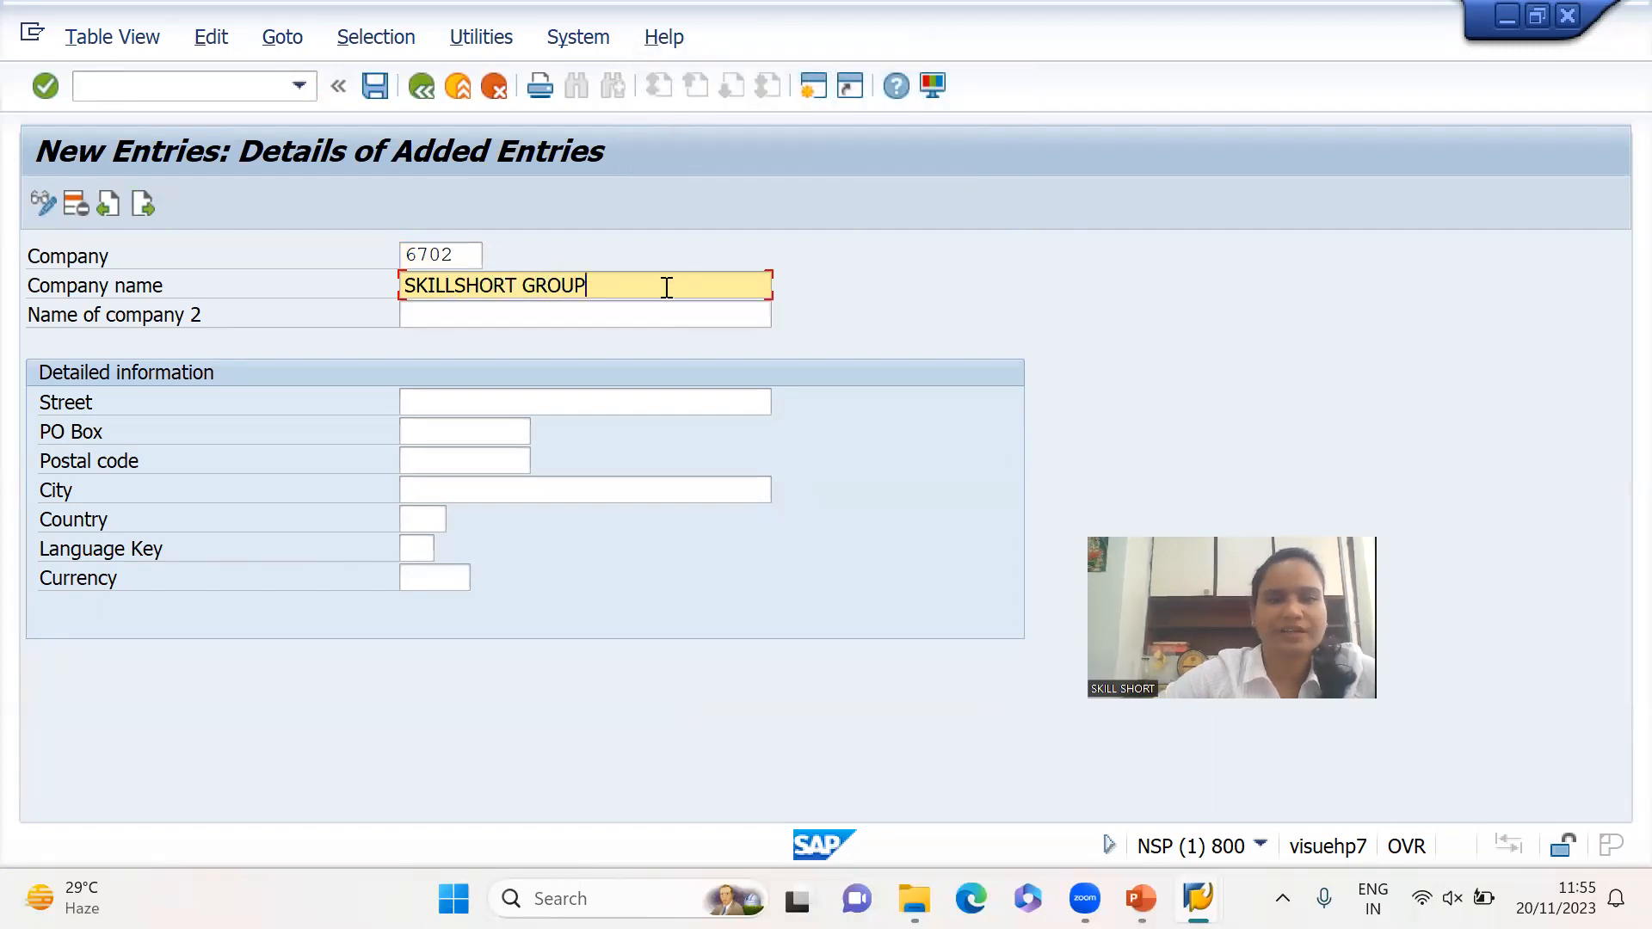
# Copy the company name into Name of company 2 and extend it to SKILLSHORT GROUP OF COMPANY
pyautogui.hotkey('ctrl', 'a')
pyautogui.hotkey('ctrl', 'c')
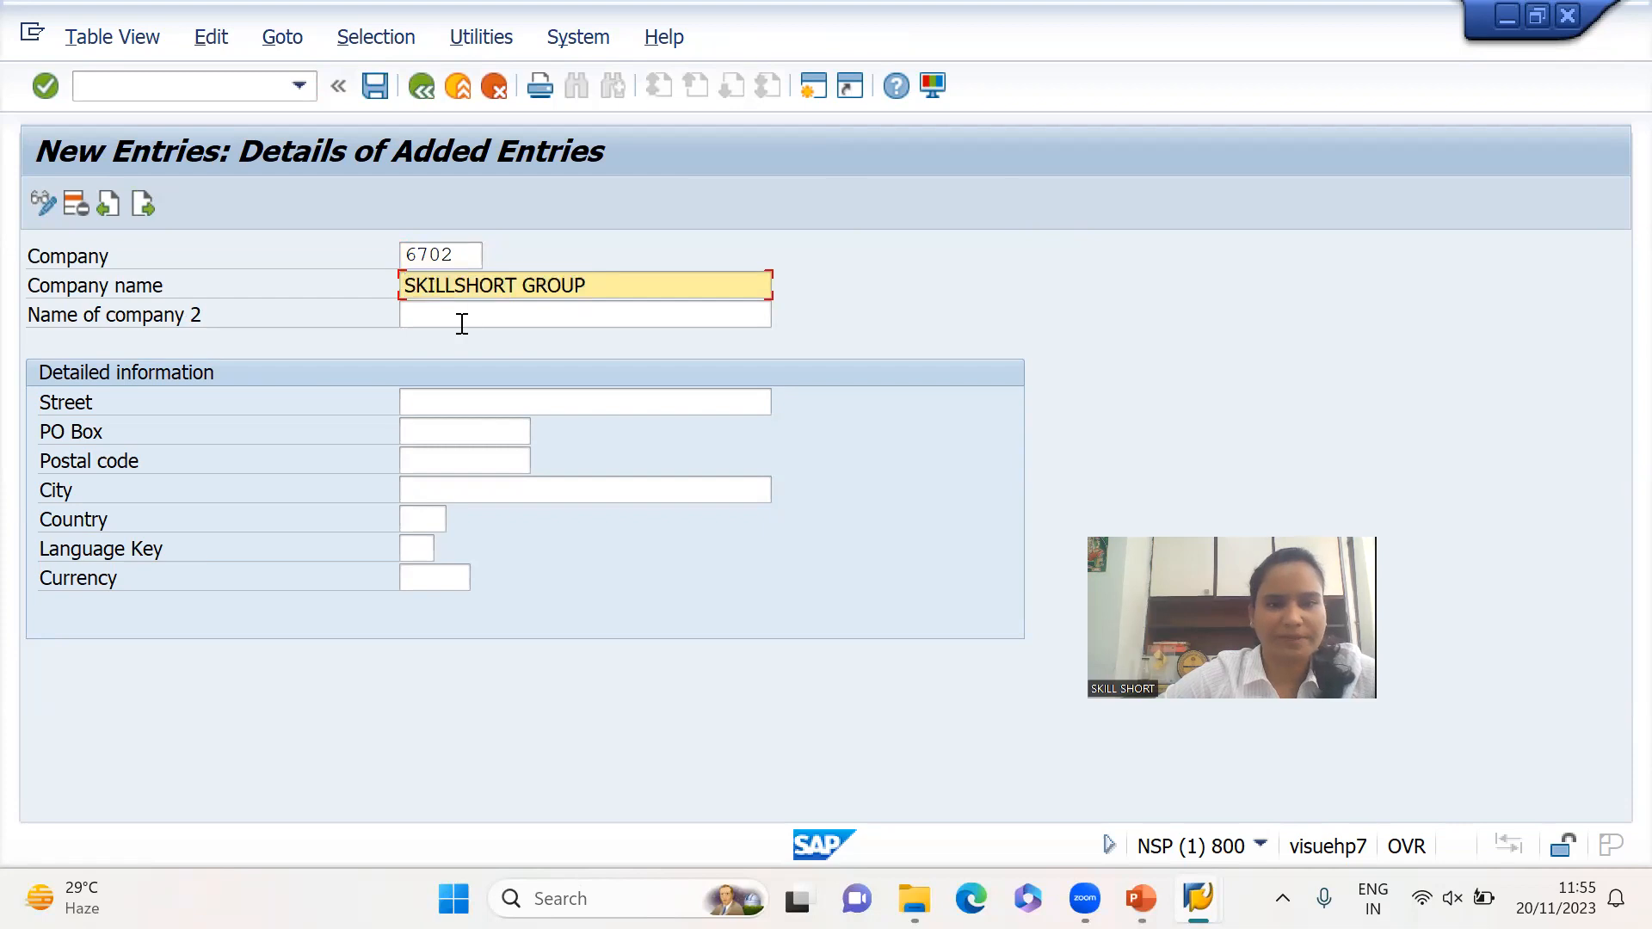
pyautogui.click(462, 321)
pyautogui.hotkey('ctrl', 'v')
pyautogui.write('OF C')
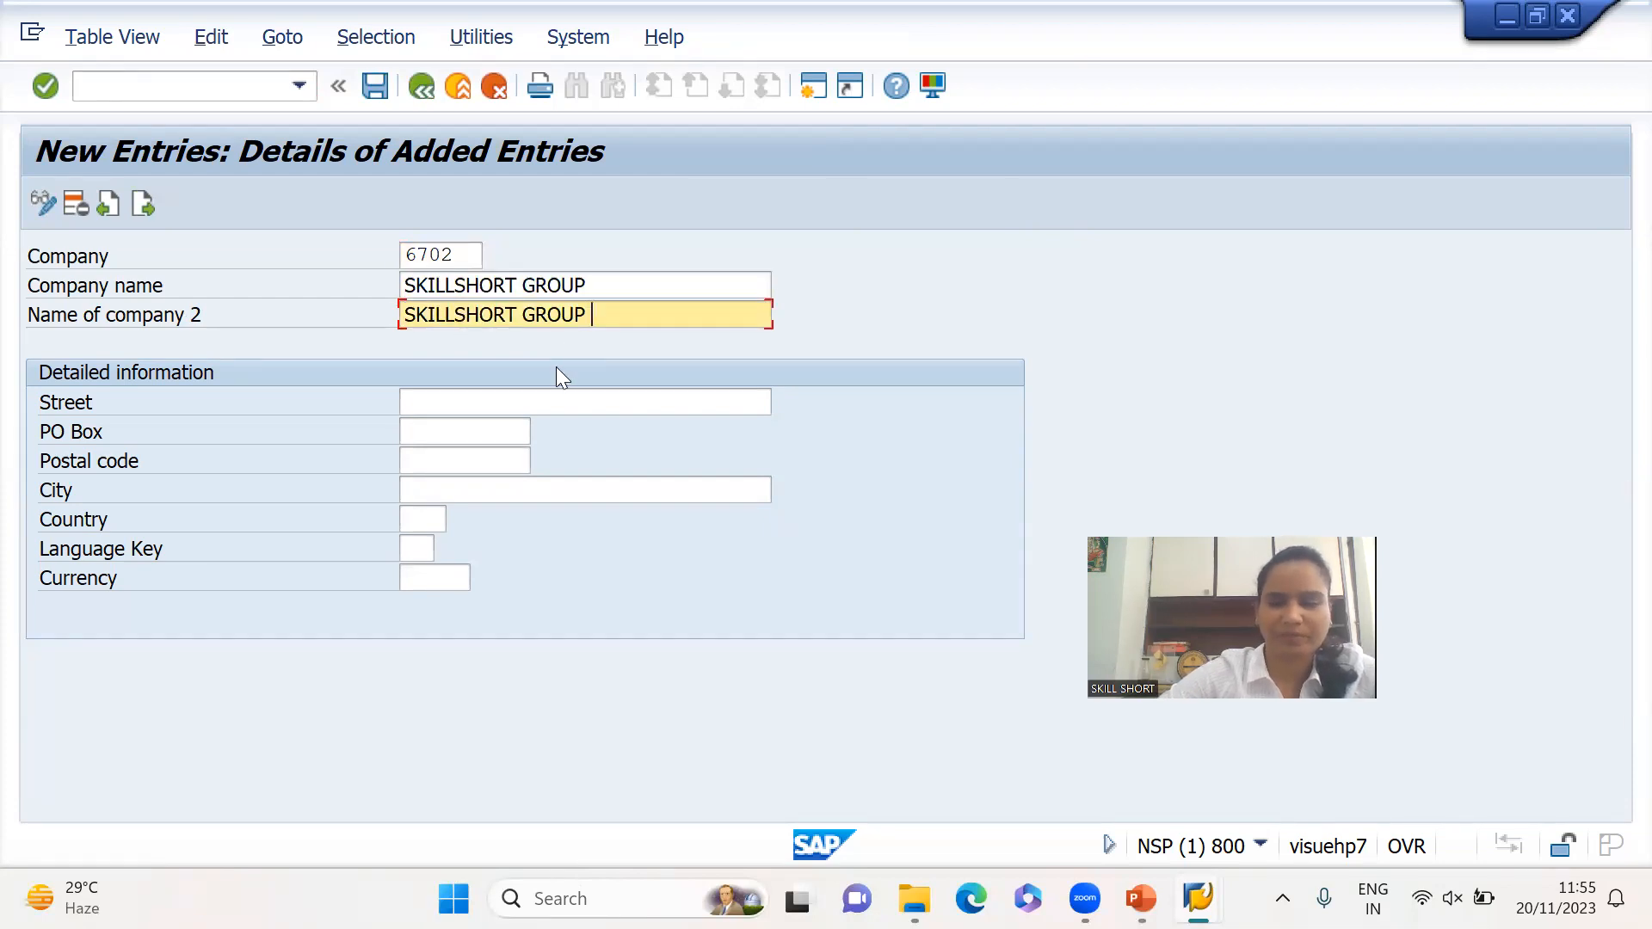
pyautogui.write('OMPANY')
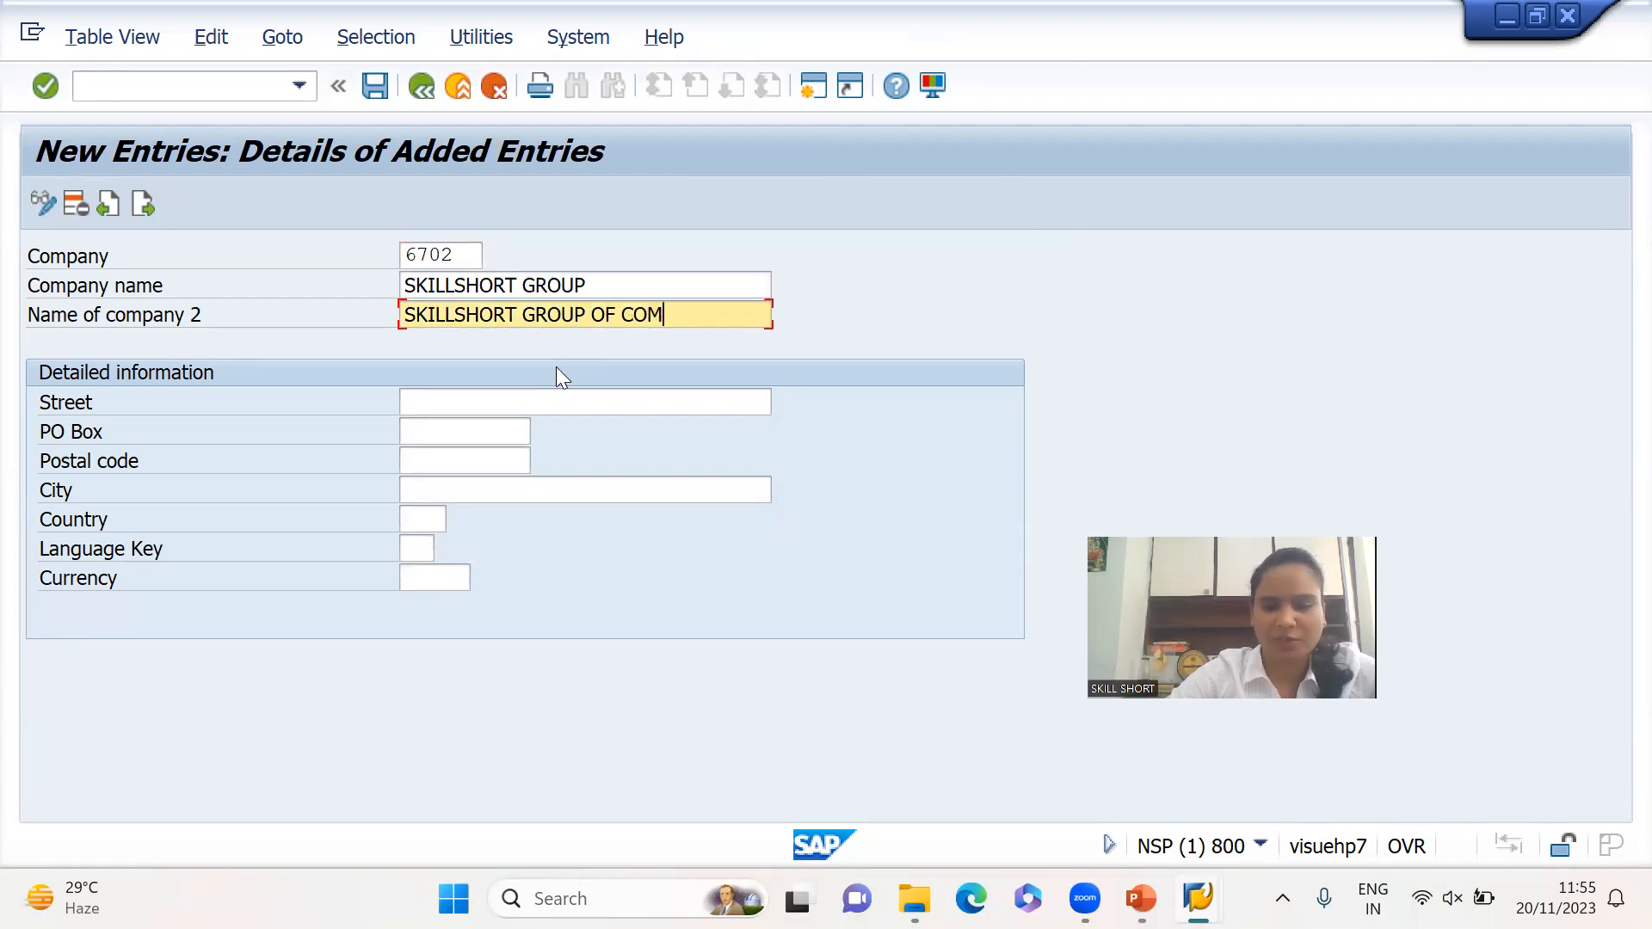
# Fill in the company's street address and postal code, and set the city to kolkata
pyautogui.click(459, 405)
pyautogui.write('230A, AJC BOSE ROAD')
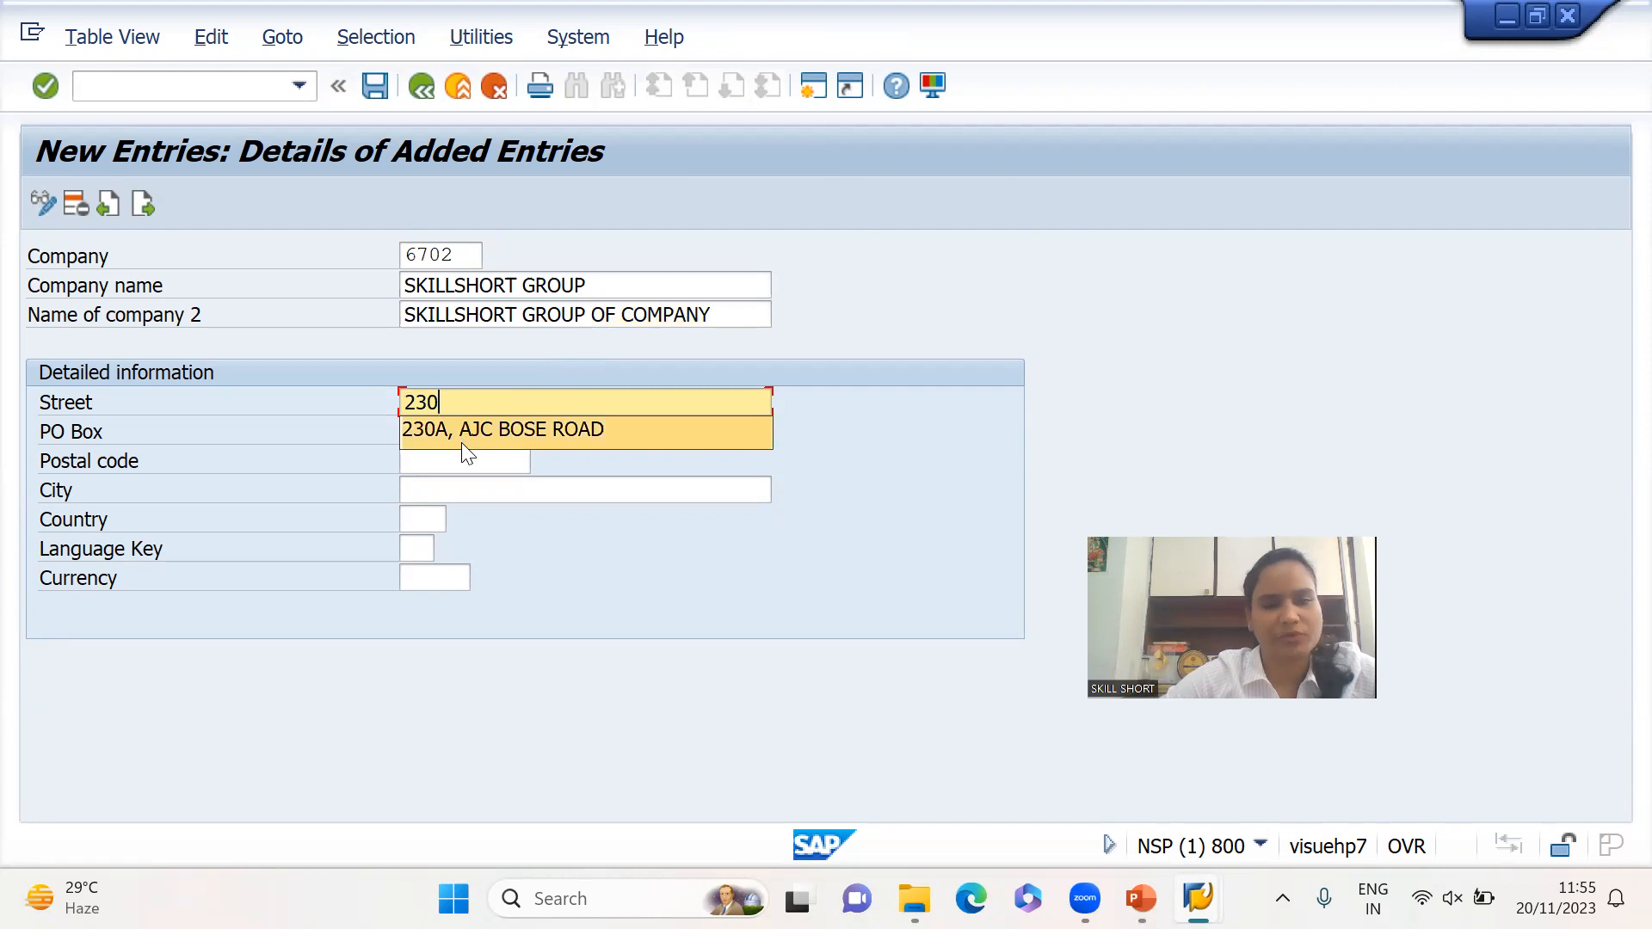
pyautogui.click(463, 432)
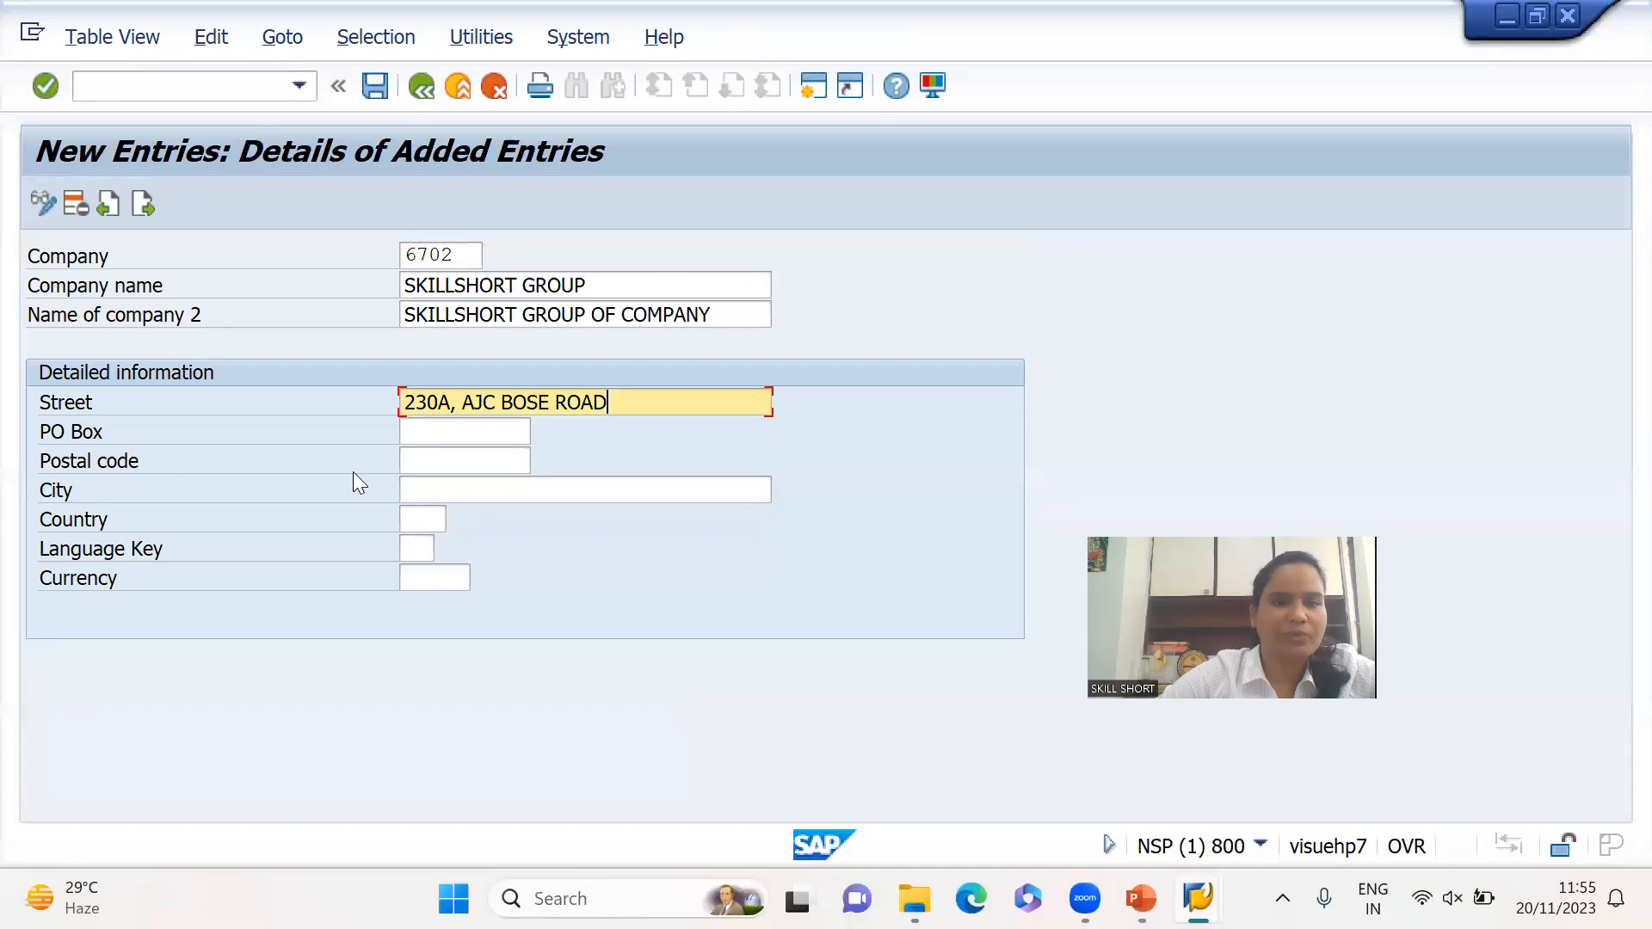
pyautogui.click(477, 460)
pyautogui.write('700020')
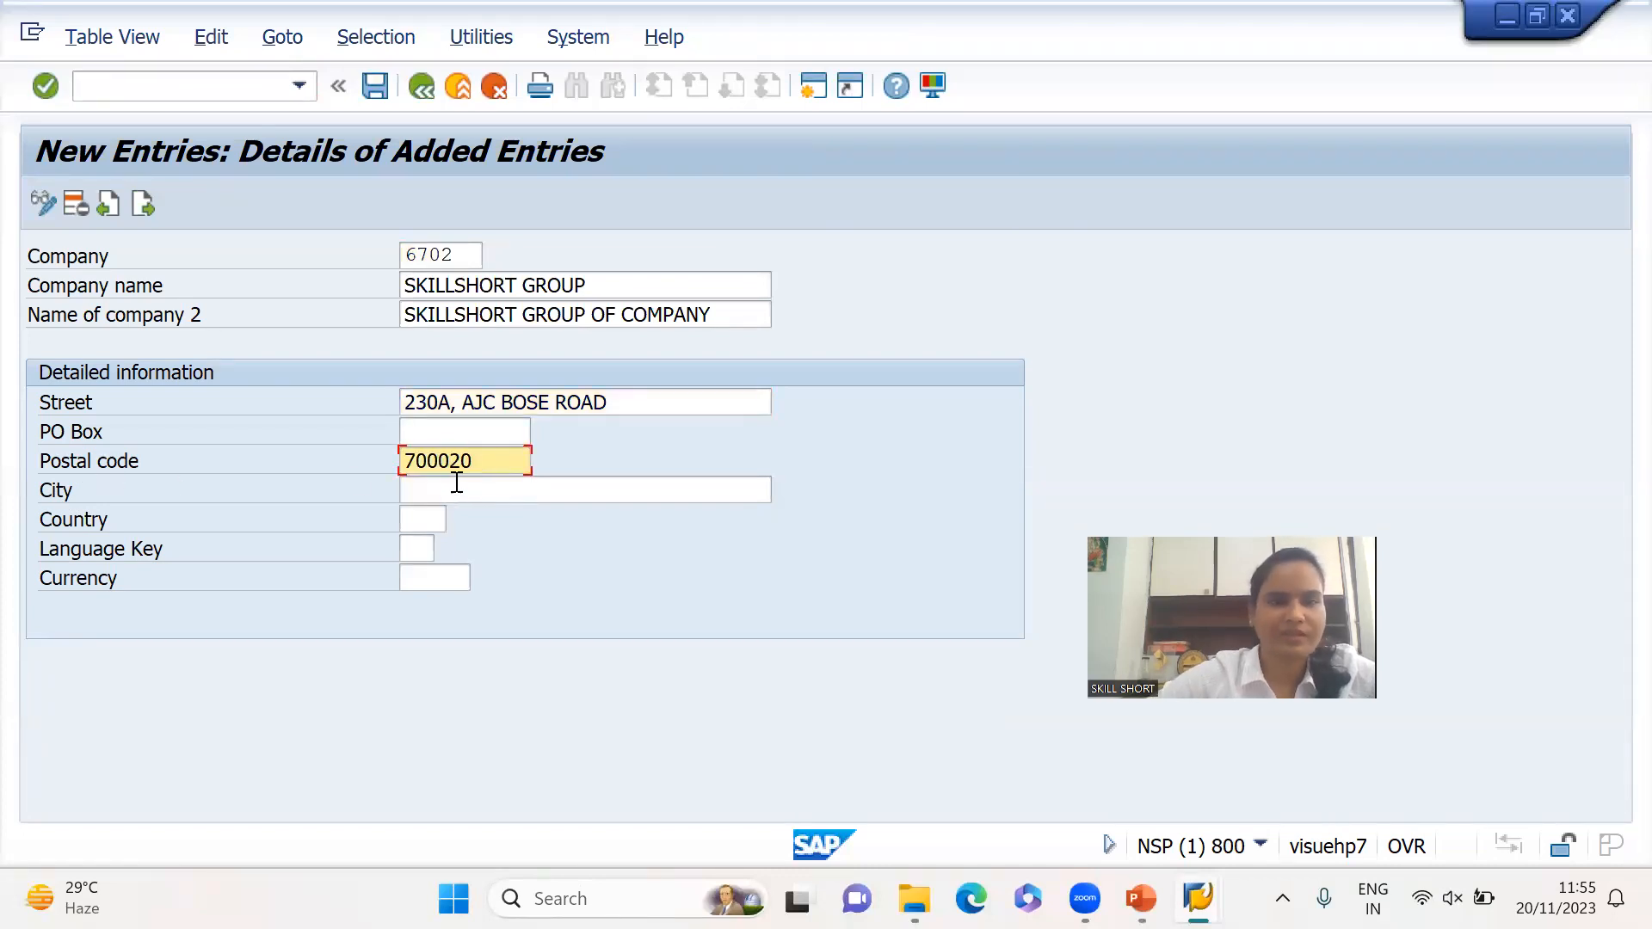
pyautogui.click(449, 489)
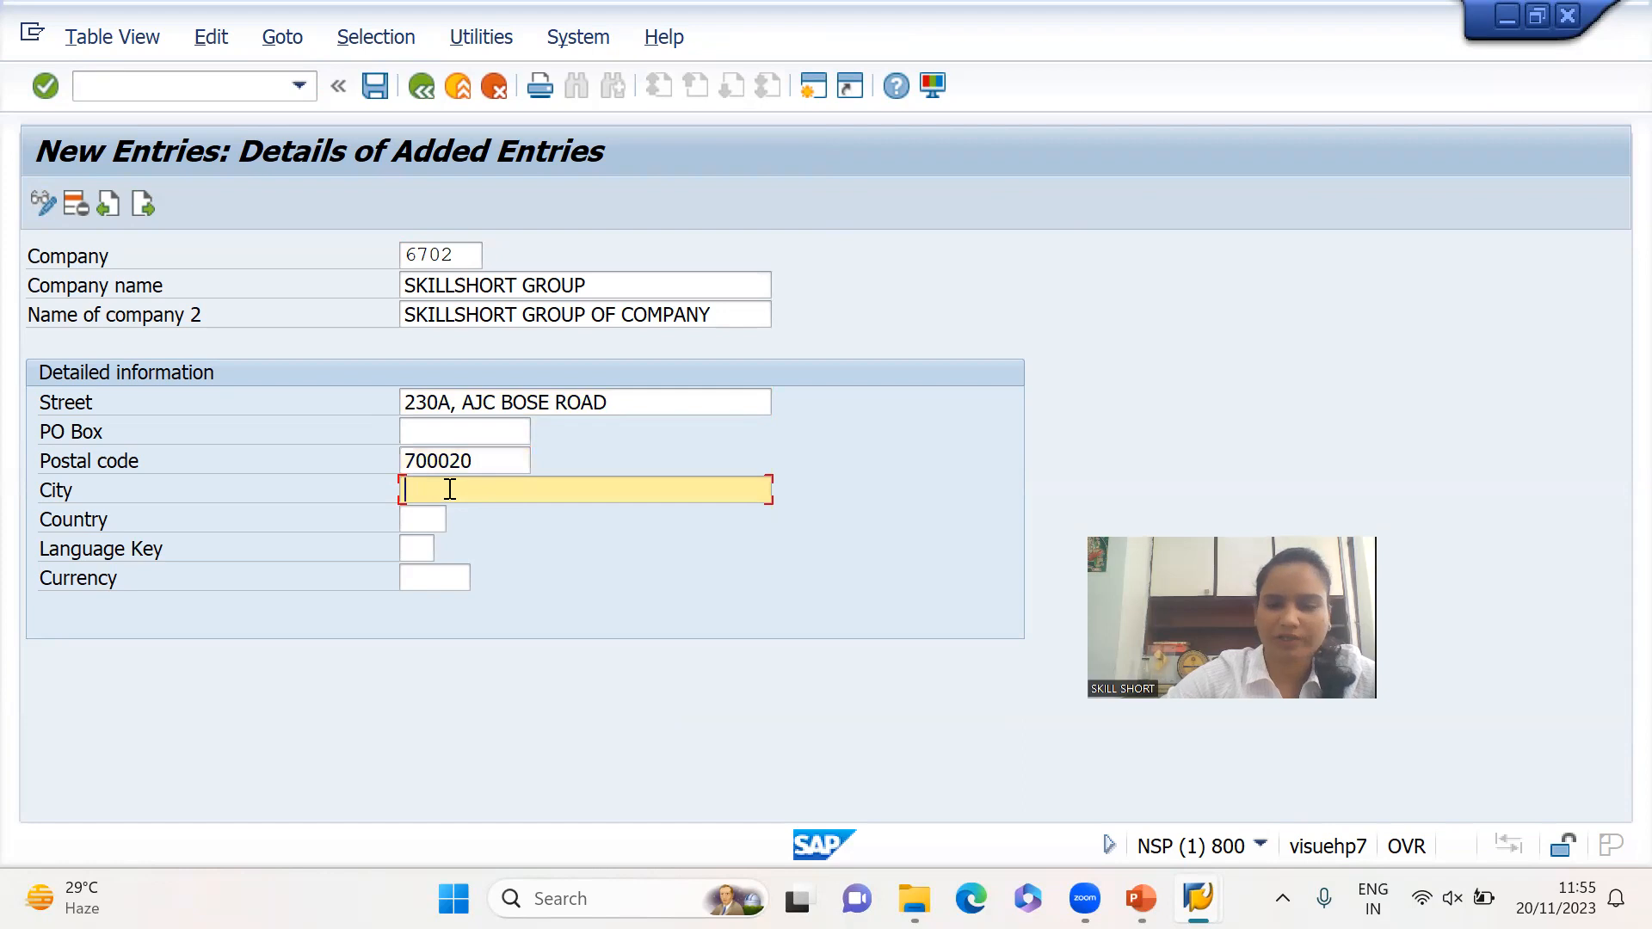
pyautogui.write('KOLKATA')
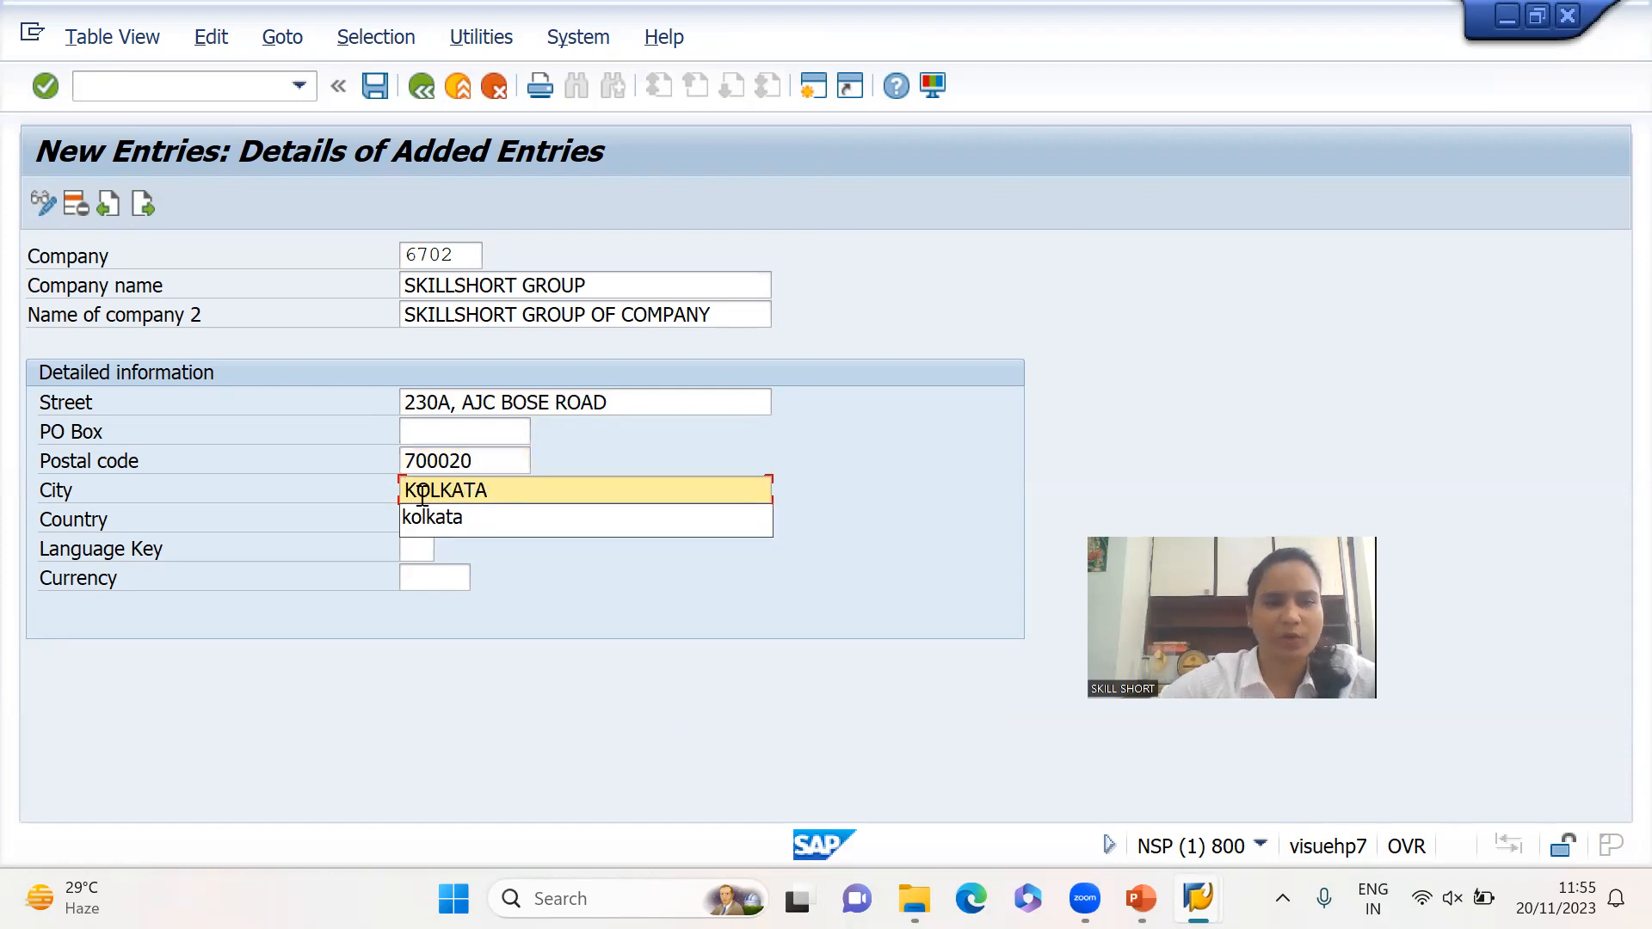
pyautogui.click(420, 514)
# Search the list of possible country values for INDIA and set the company's country to IN
pyautogui.click(422, 516)
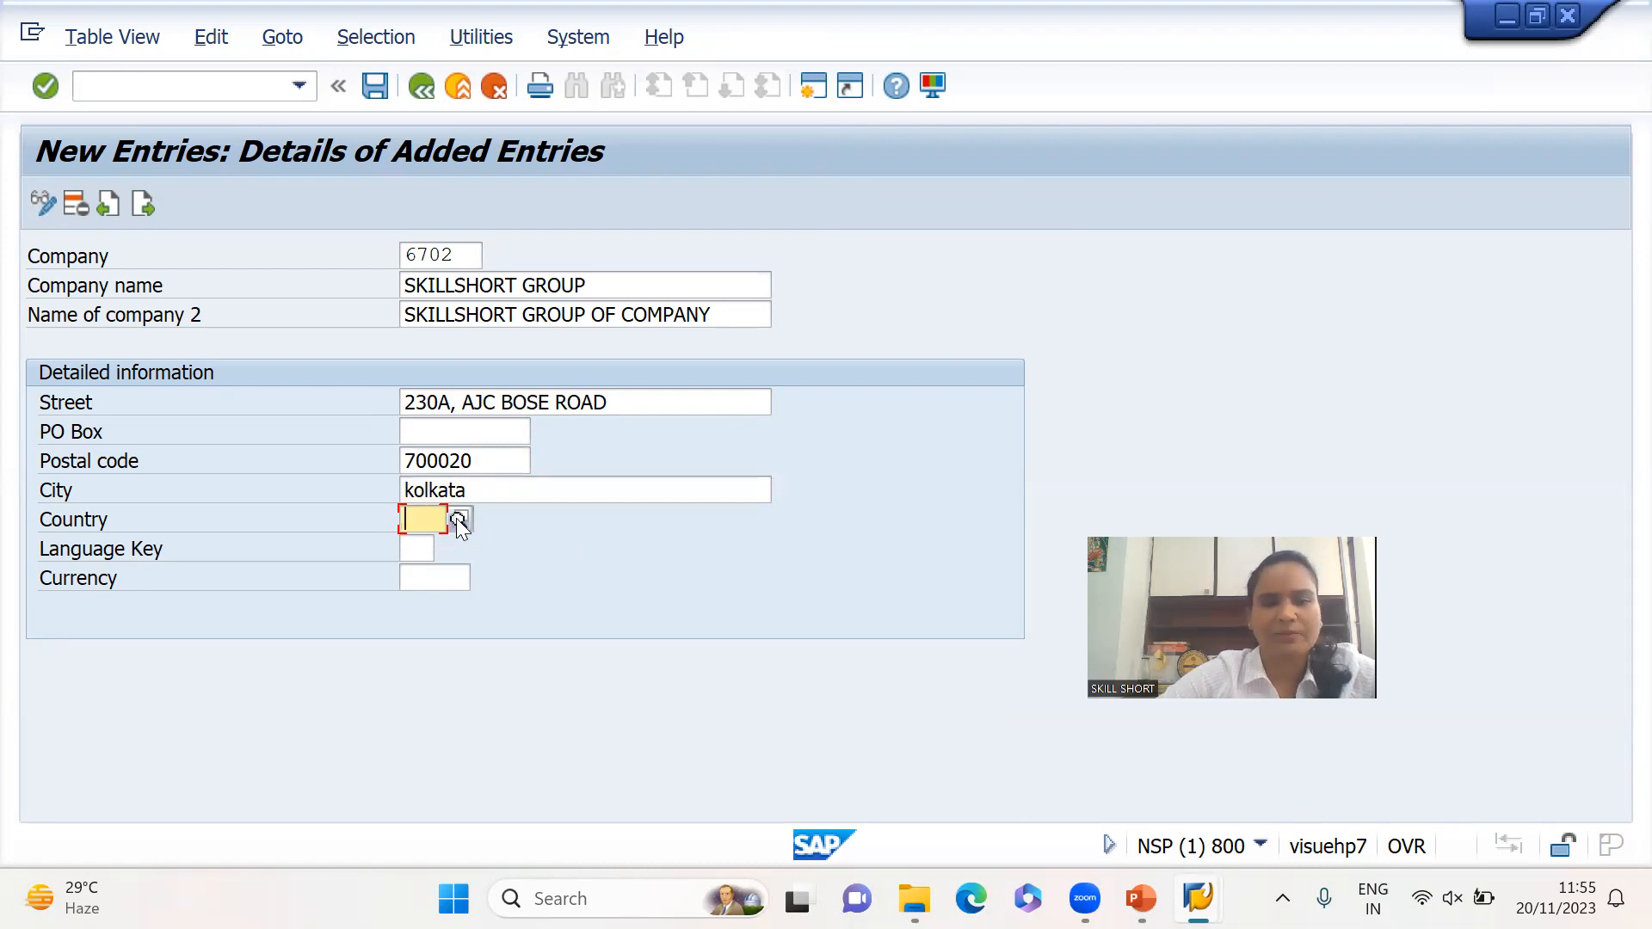
pyautogui.click(456, 518)
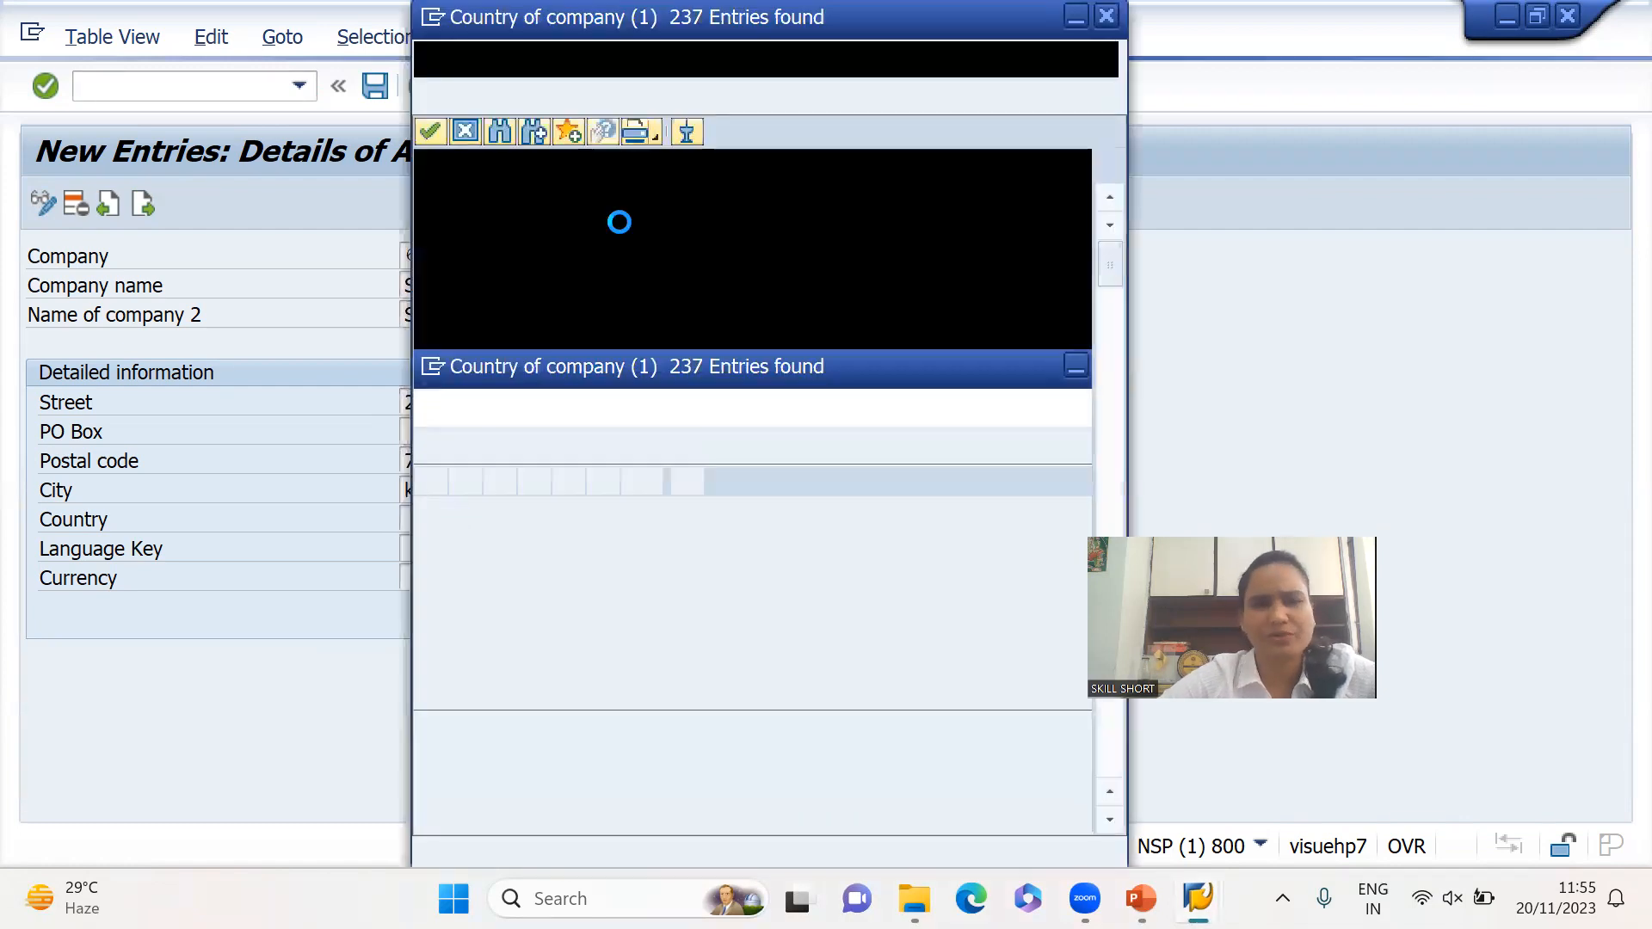
pyautogui.click(497, 139)
pyautogui.write('IN')
pyautogui.press('Return')
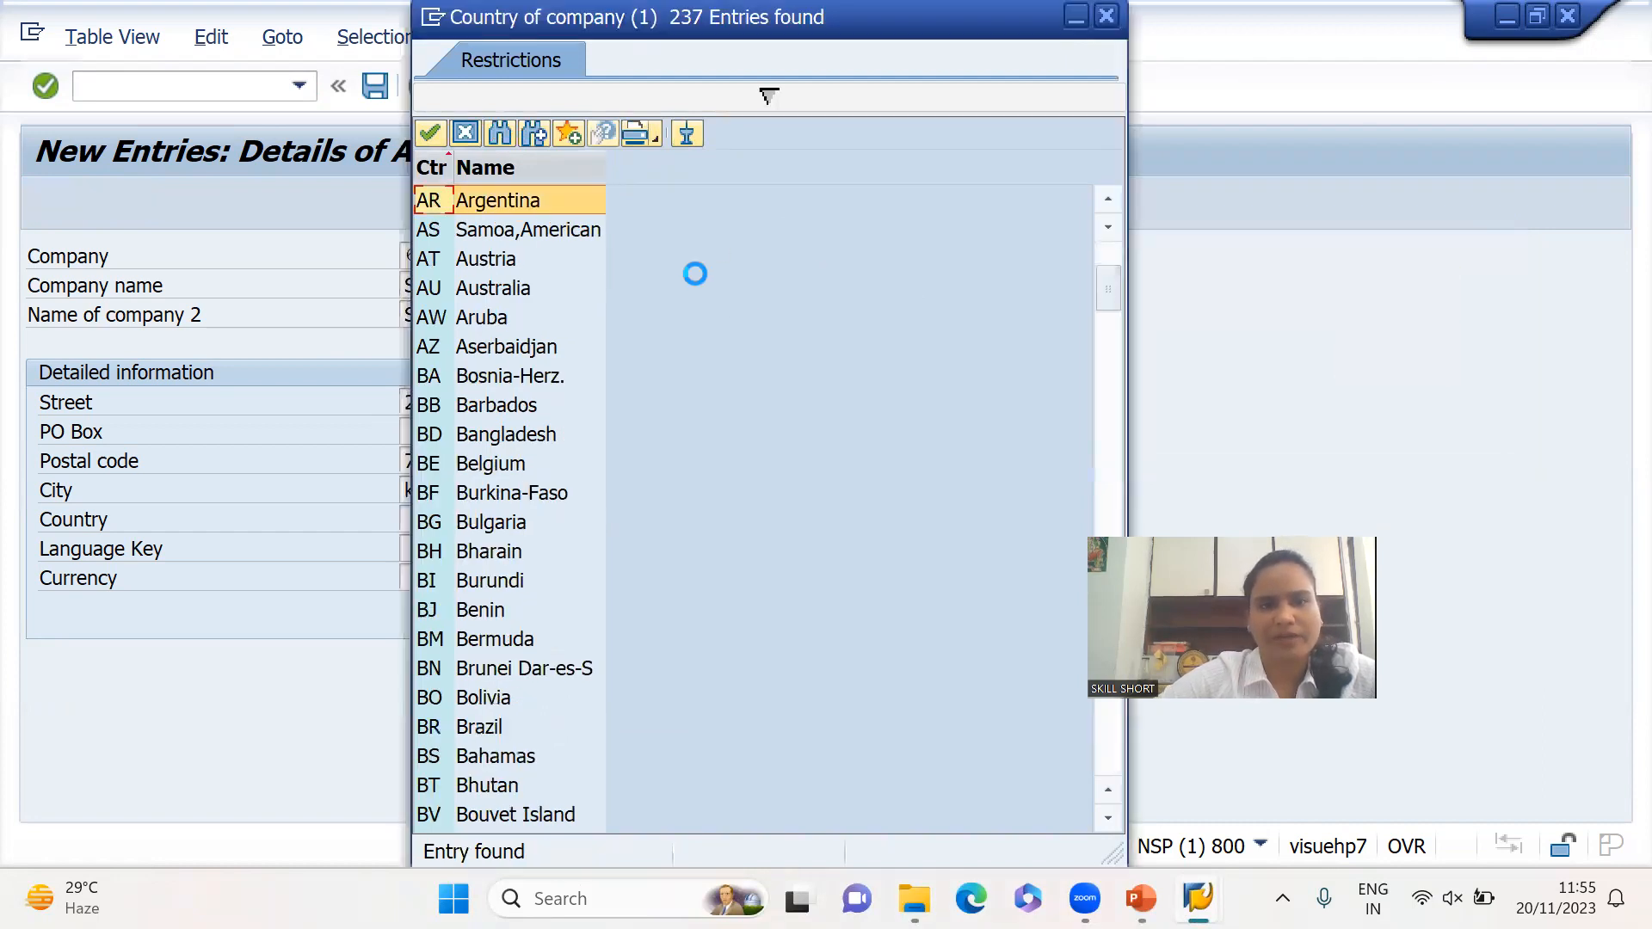
pyautogui.hotkey('ctrl', 'f')
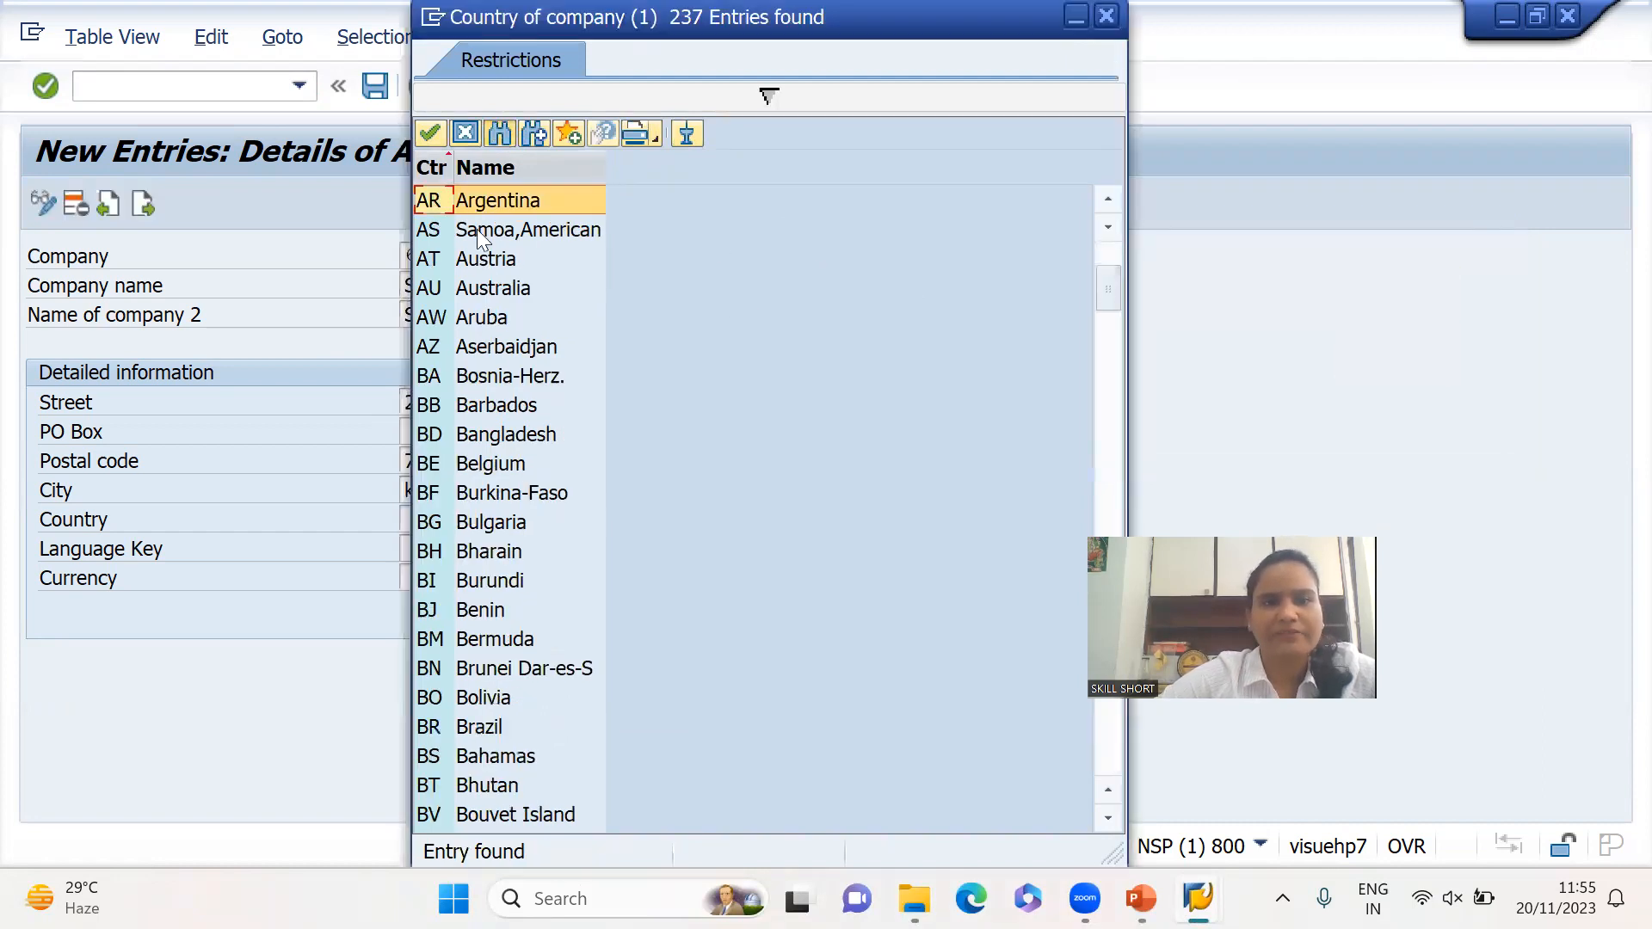
pyautogui.write('INDIA')
pyautogui.press('Return')
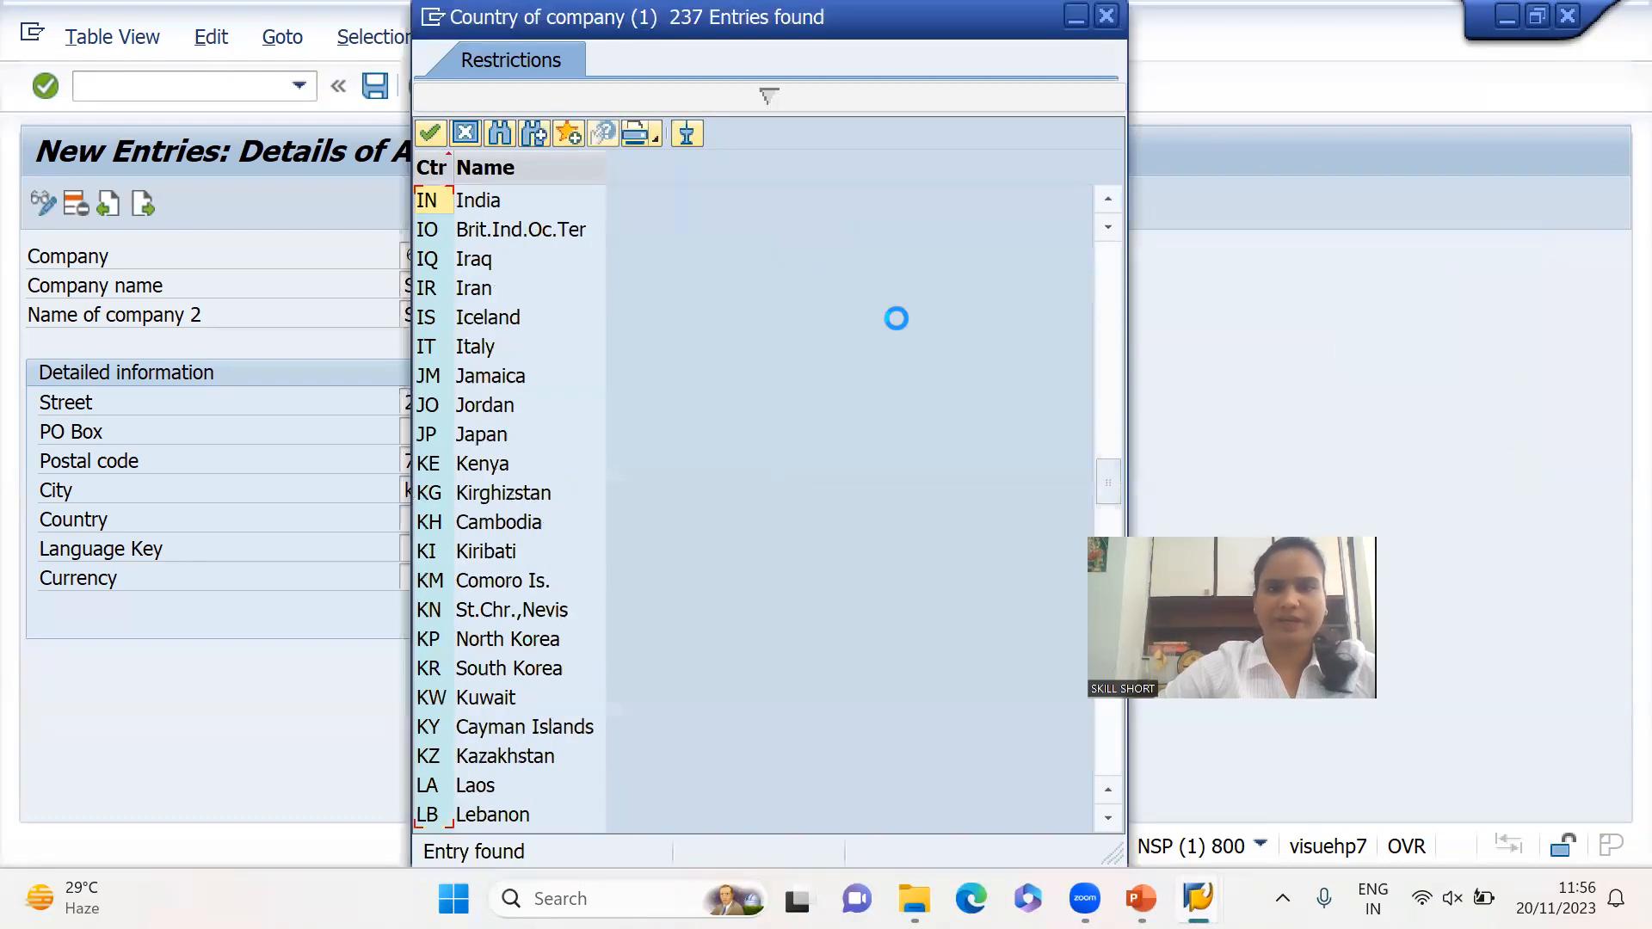
pyautogui.doubleClick(496, 199)
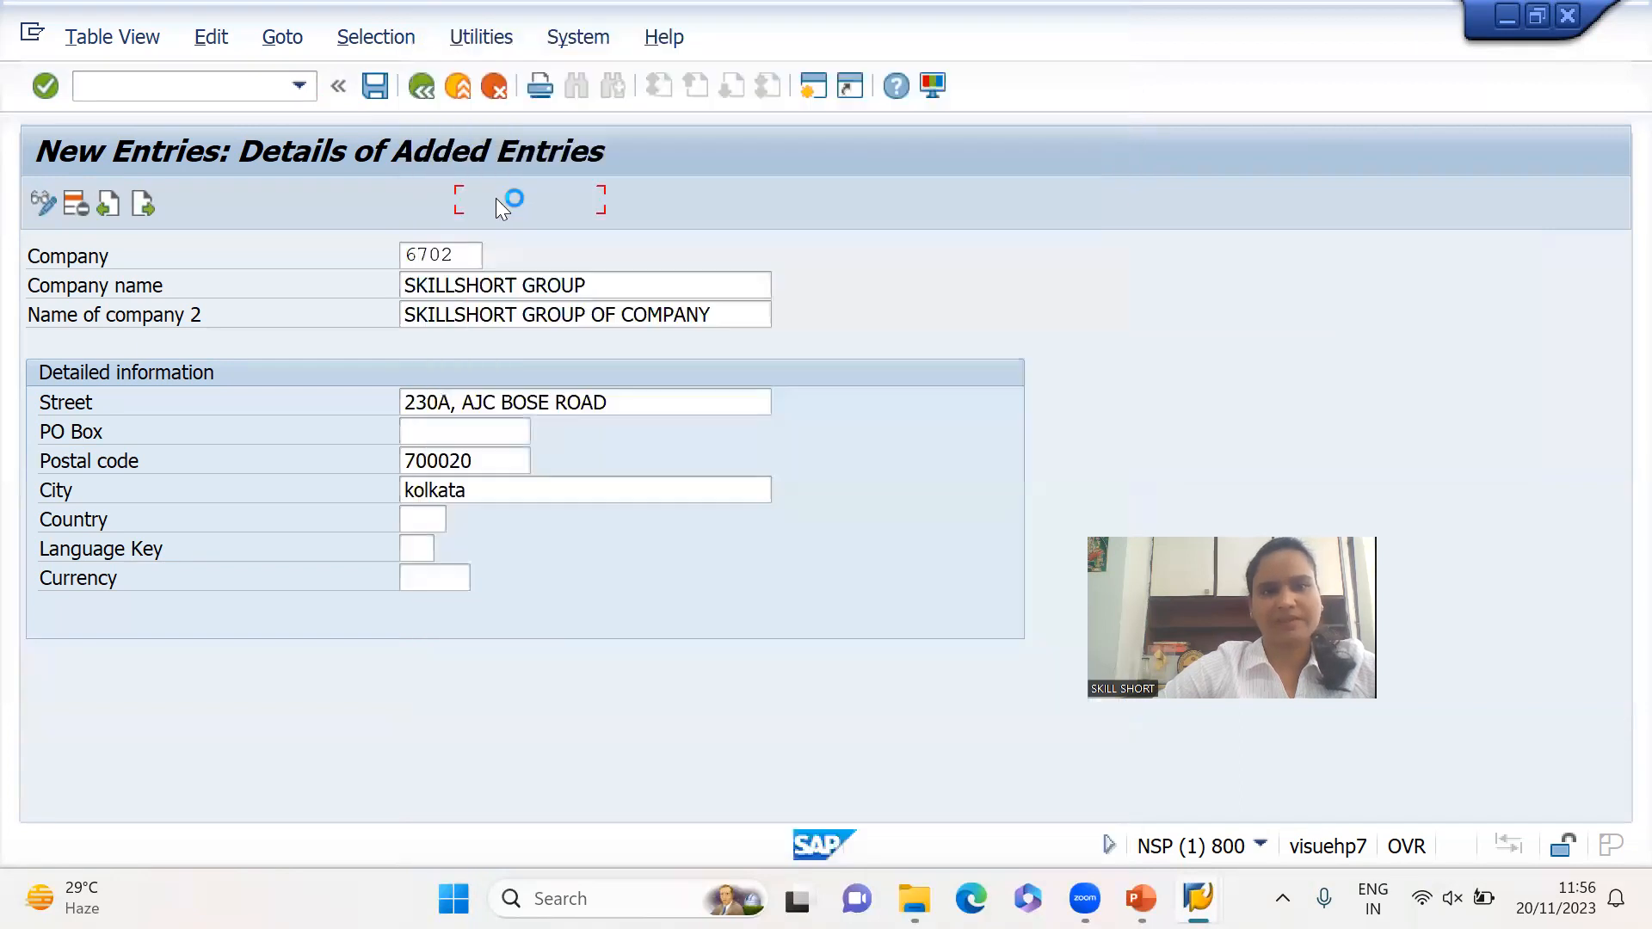
# Search the list of possible language keys for ENGLISH and set the company's language key to EN
pyautogui.click(429, 551)
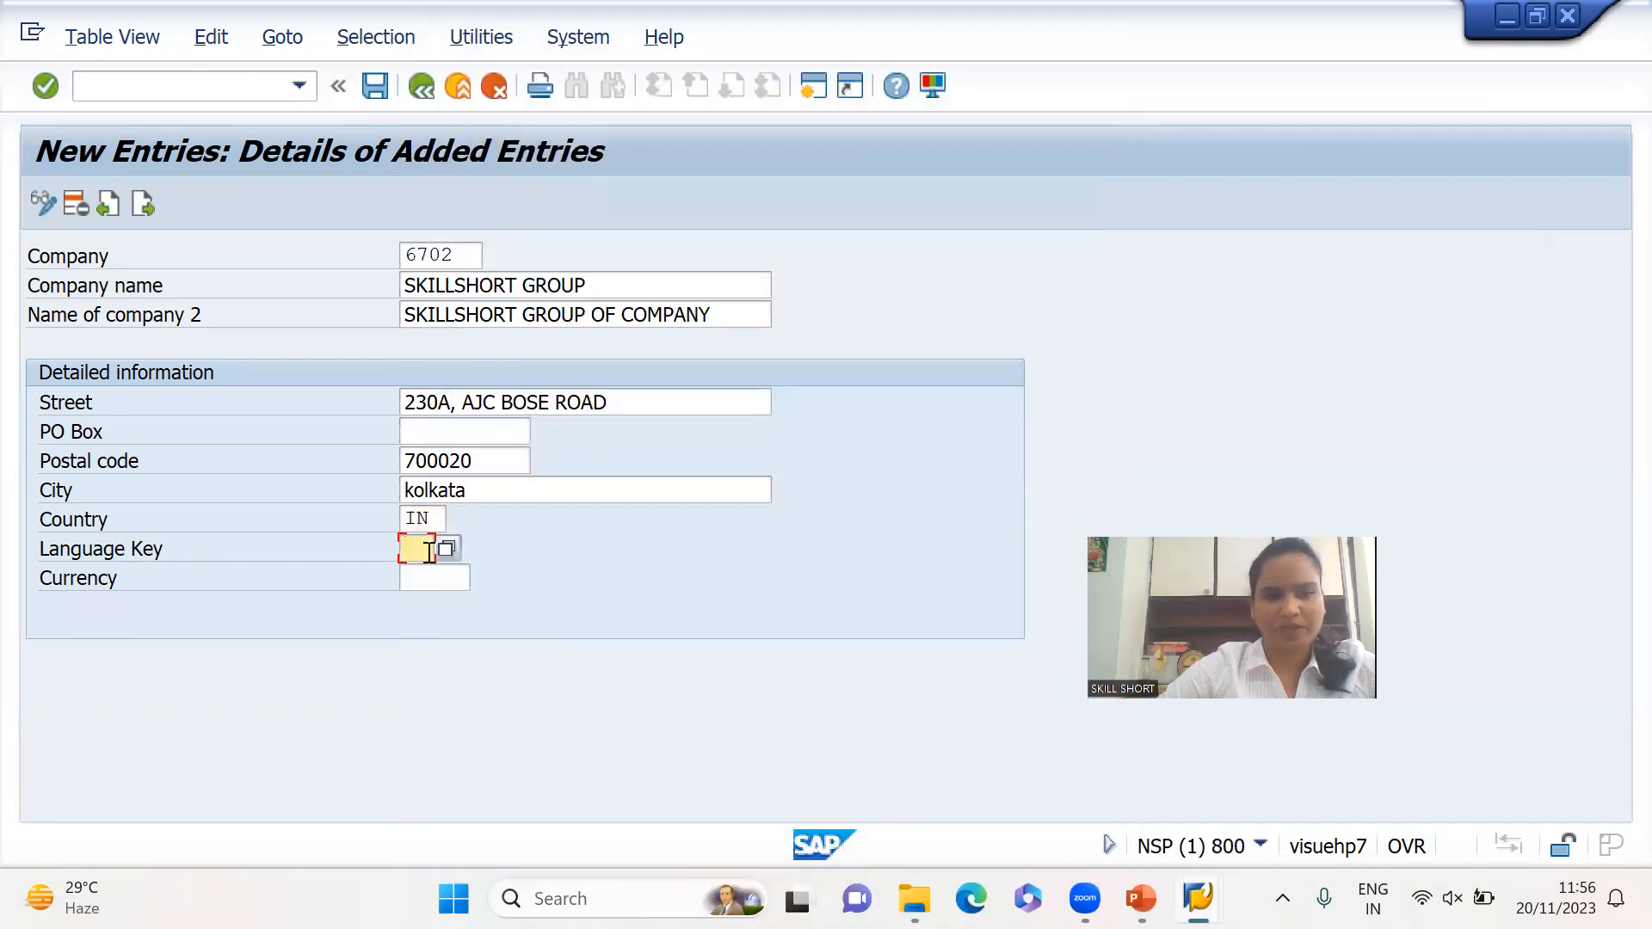
pyautogui.press('F4')
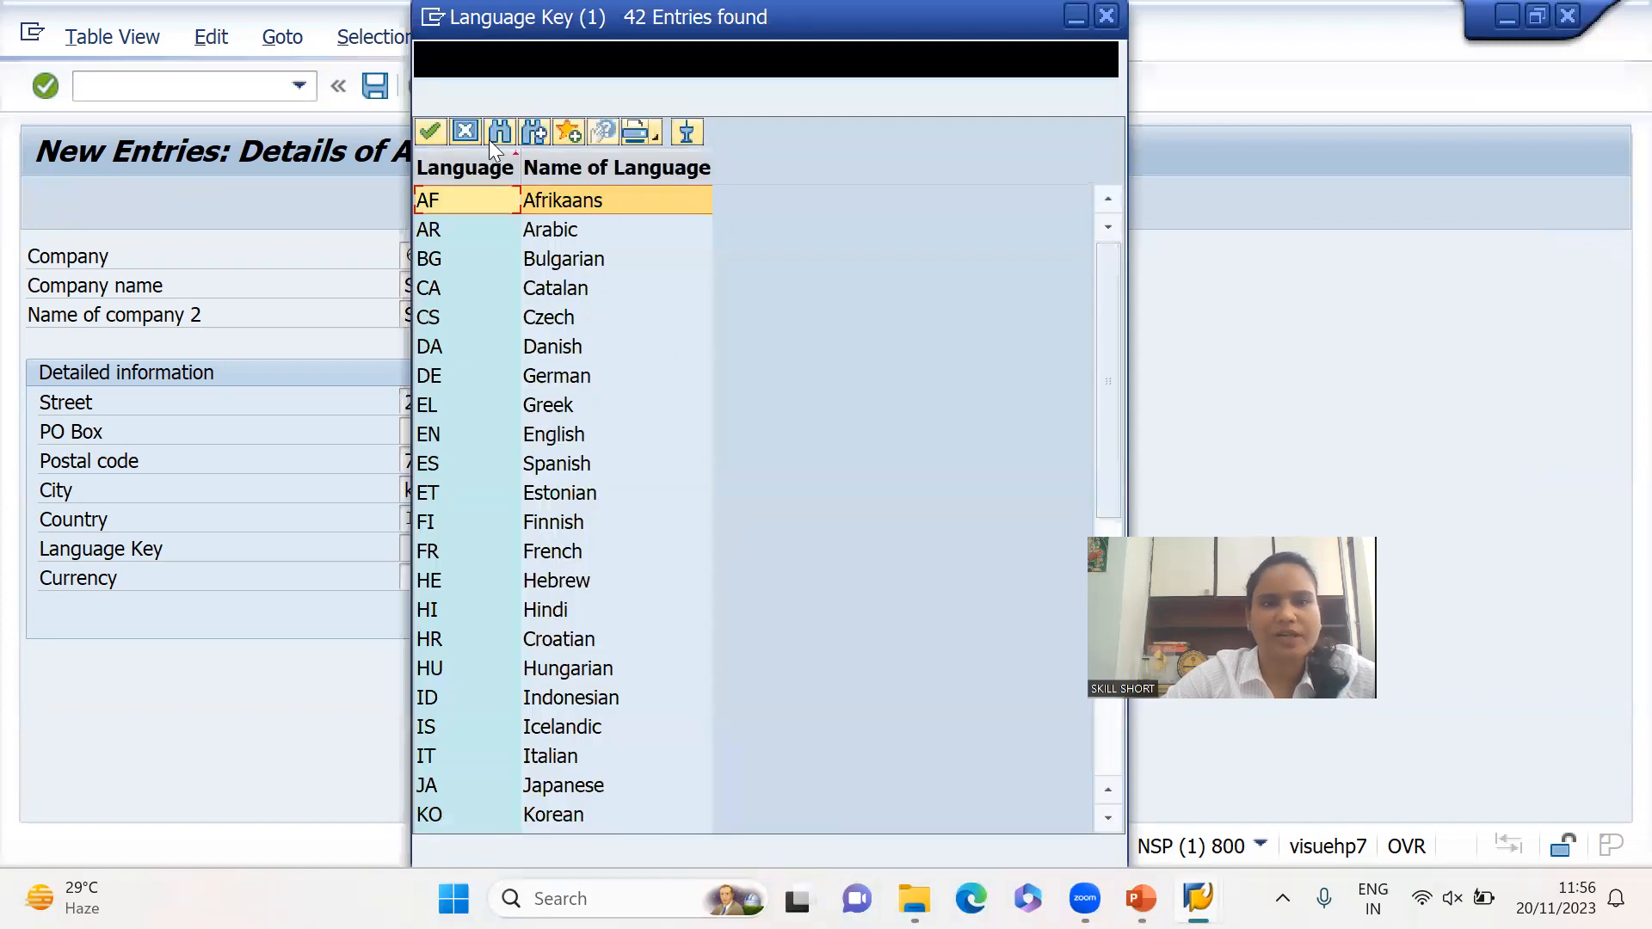
pyautogui.click(498, 133)
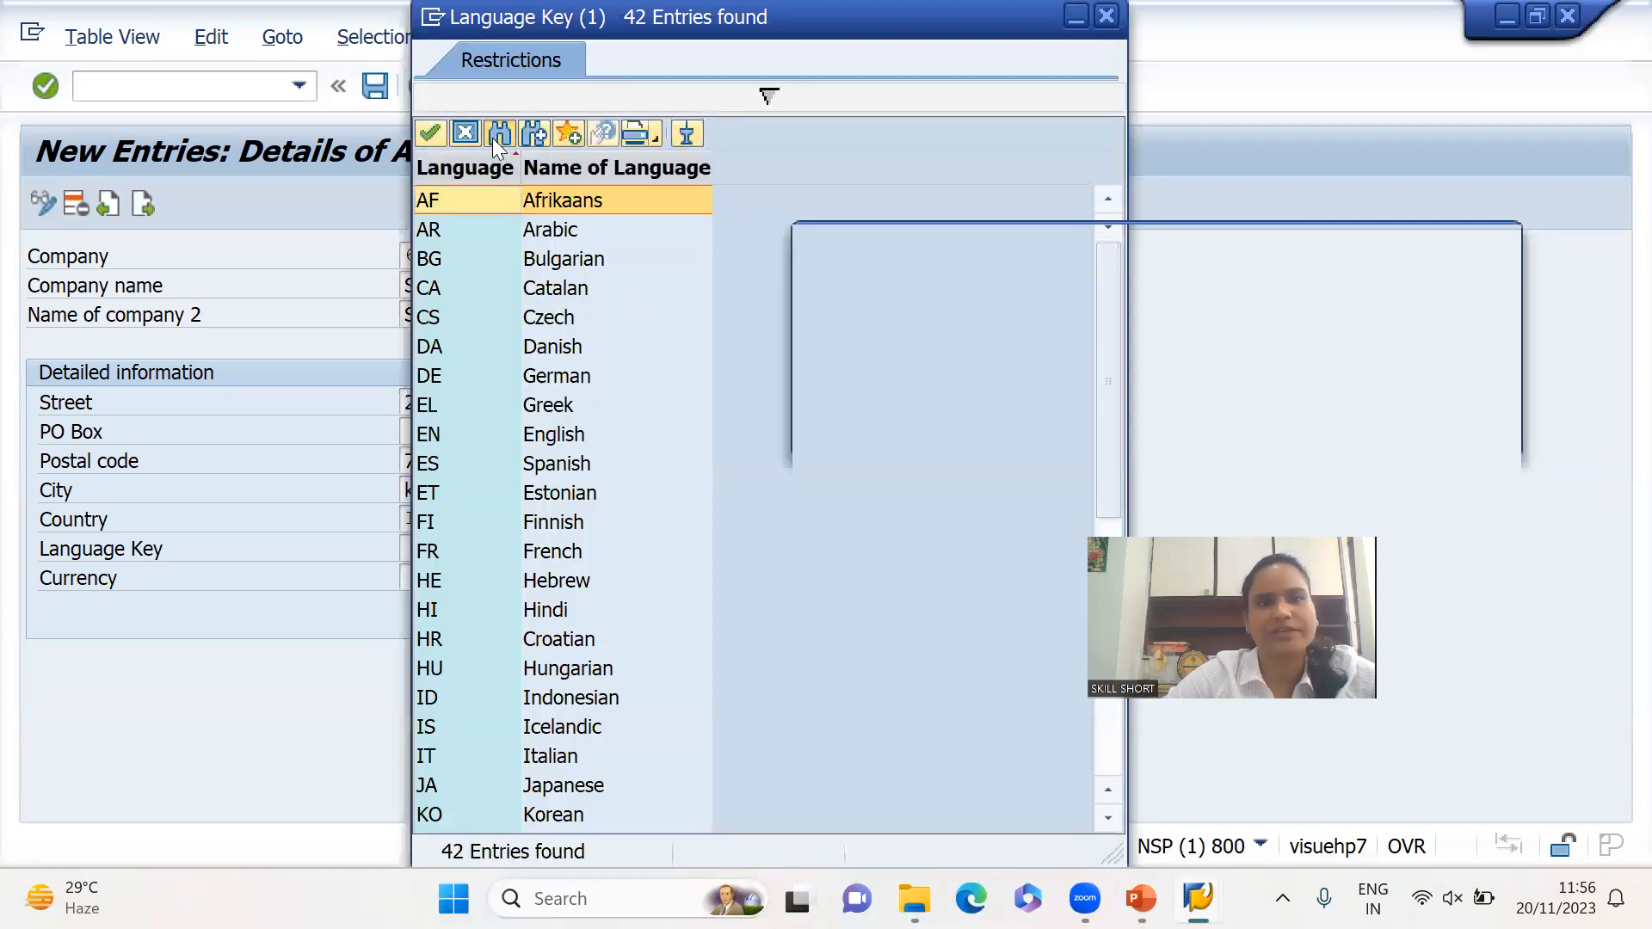
pyautogui.write('EN')
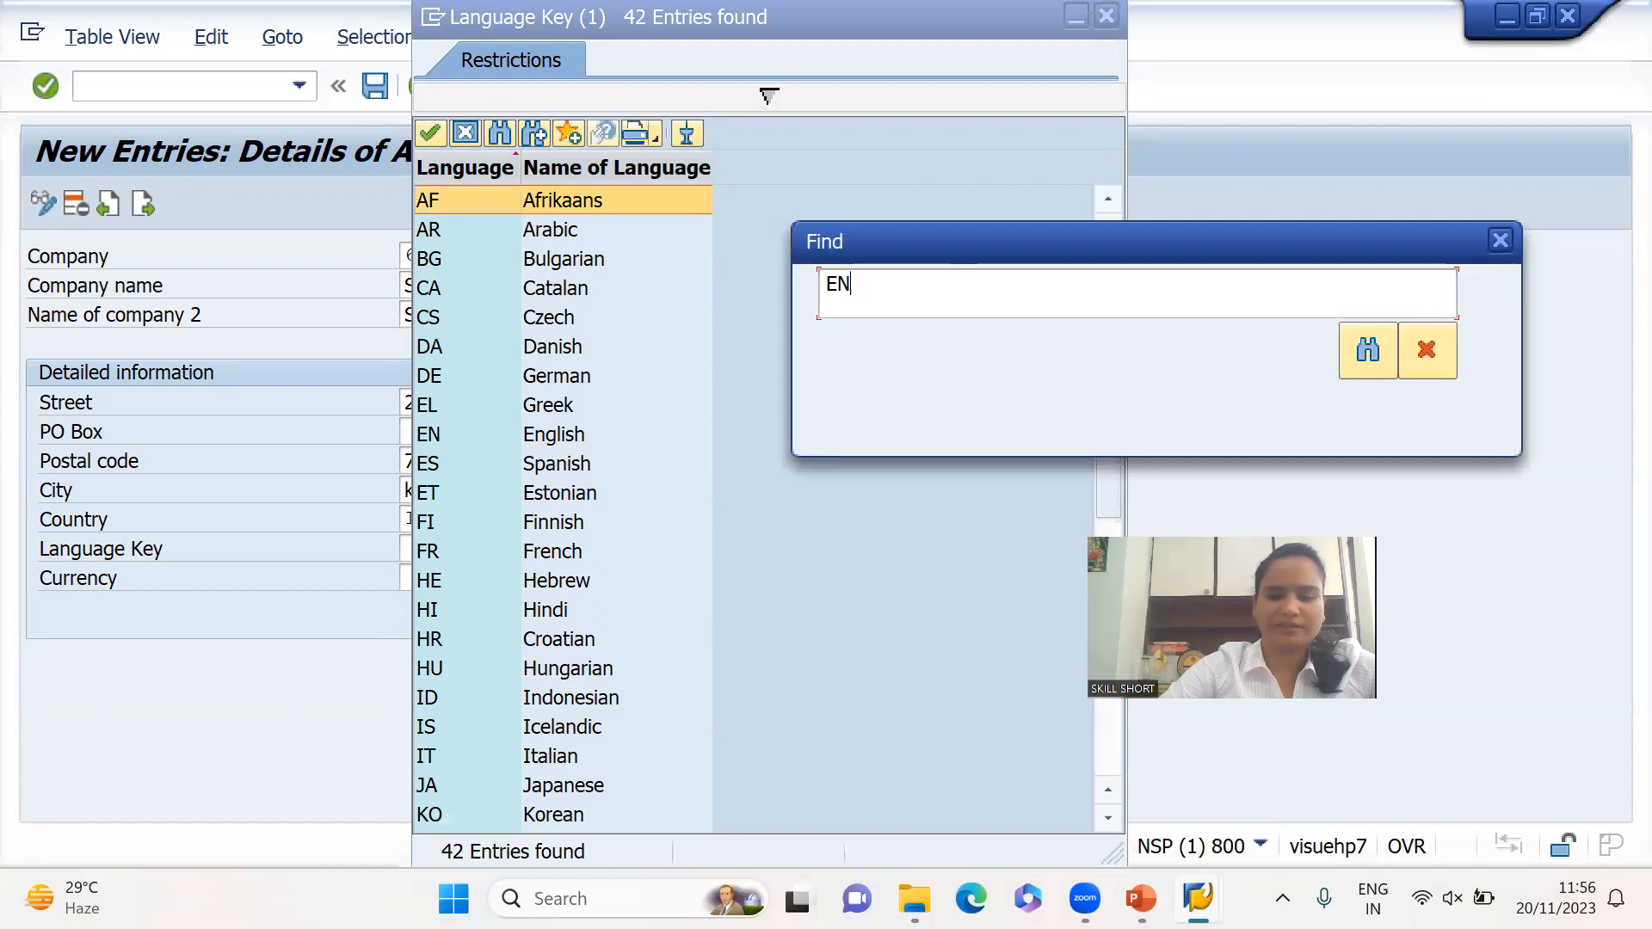
pyautogui.write('GLISH')
pyautogui.click(1368, 350)
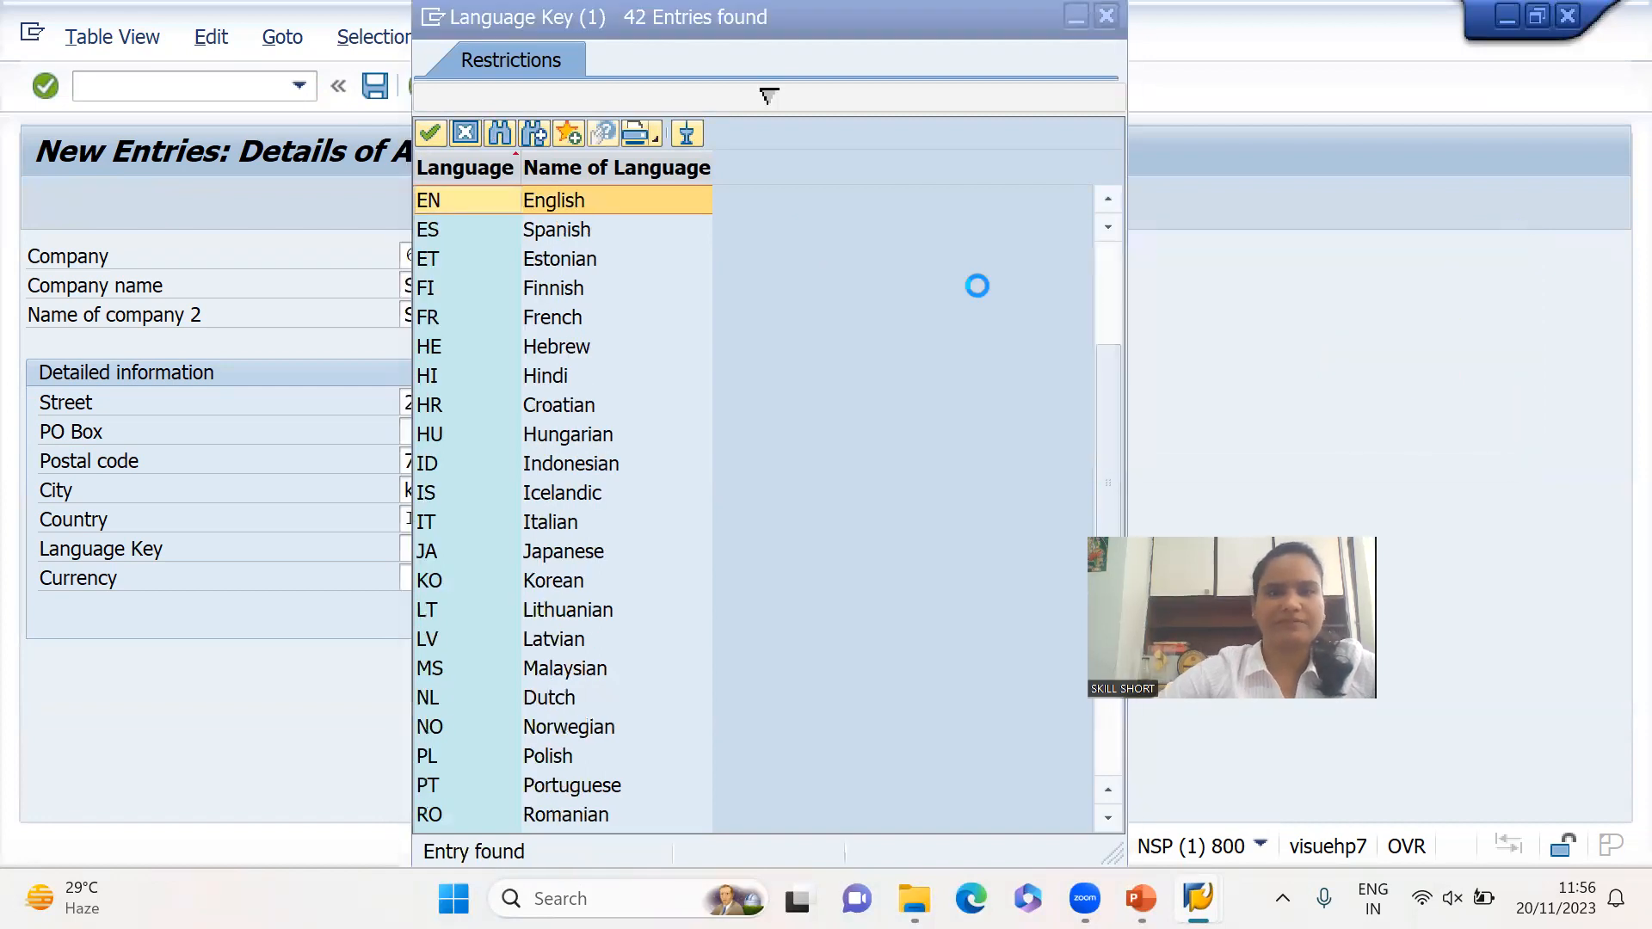
pyautogui.doubleClick(570, 200)
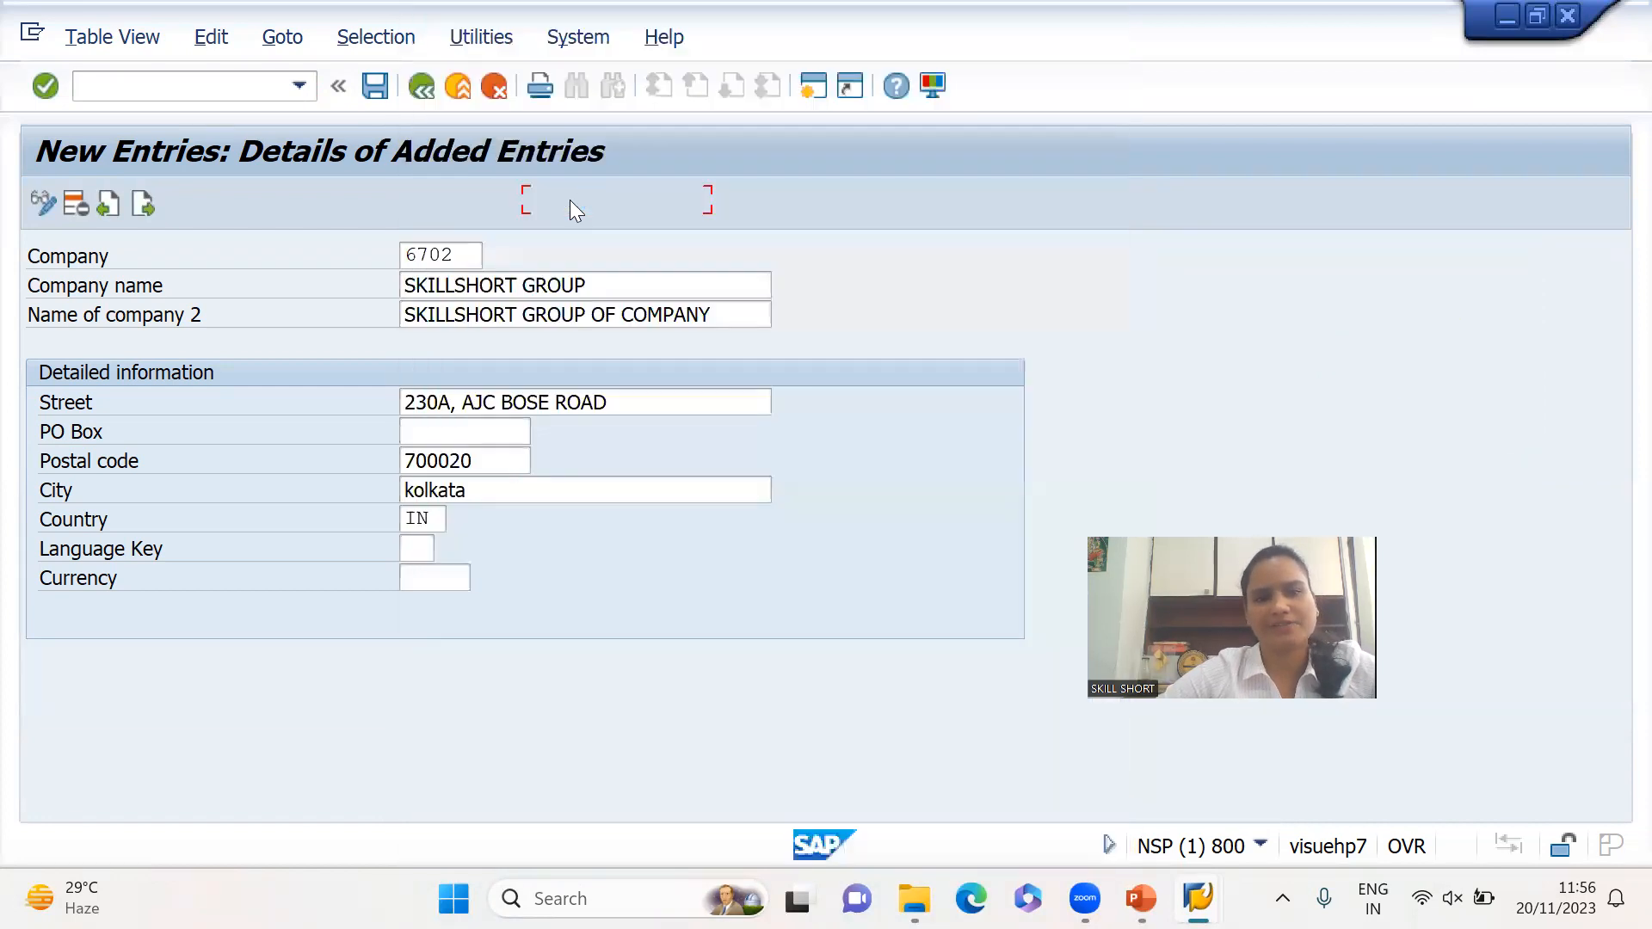
# Set the company's currency to INR and save the new entry
pyautogui.click(438, 572)
pyautogui.write('INR')
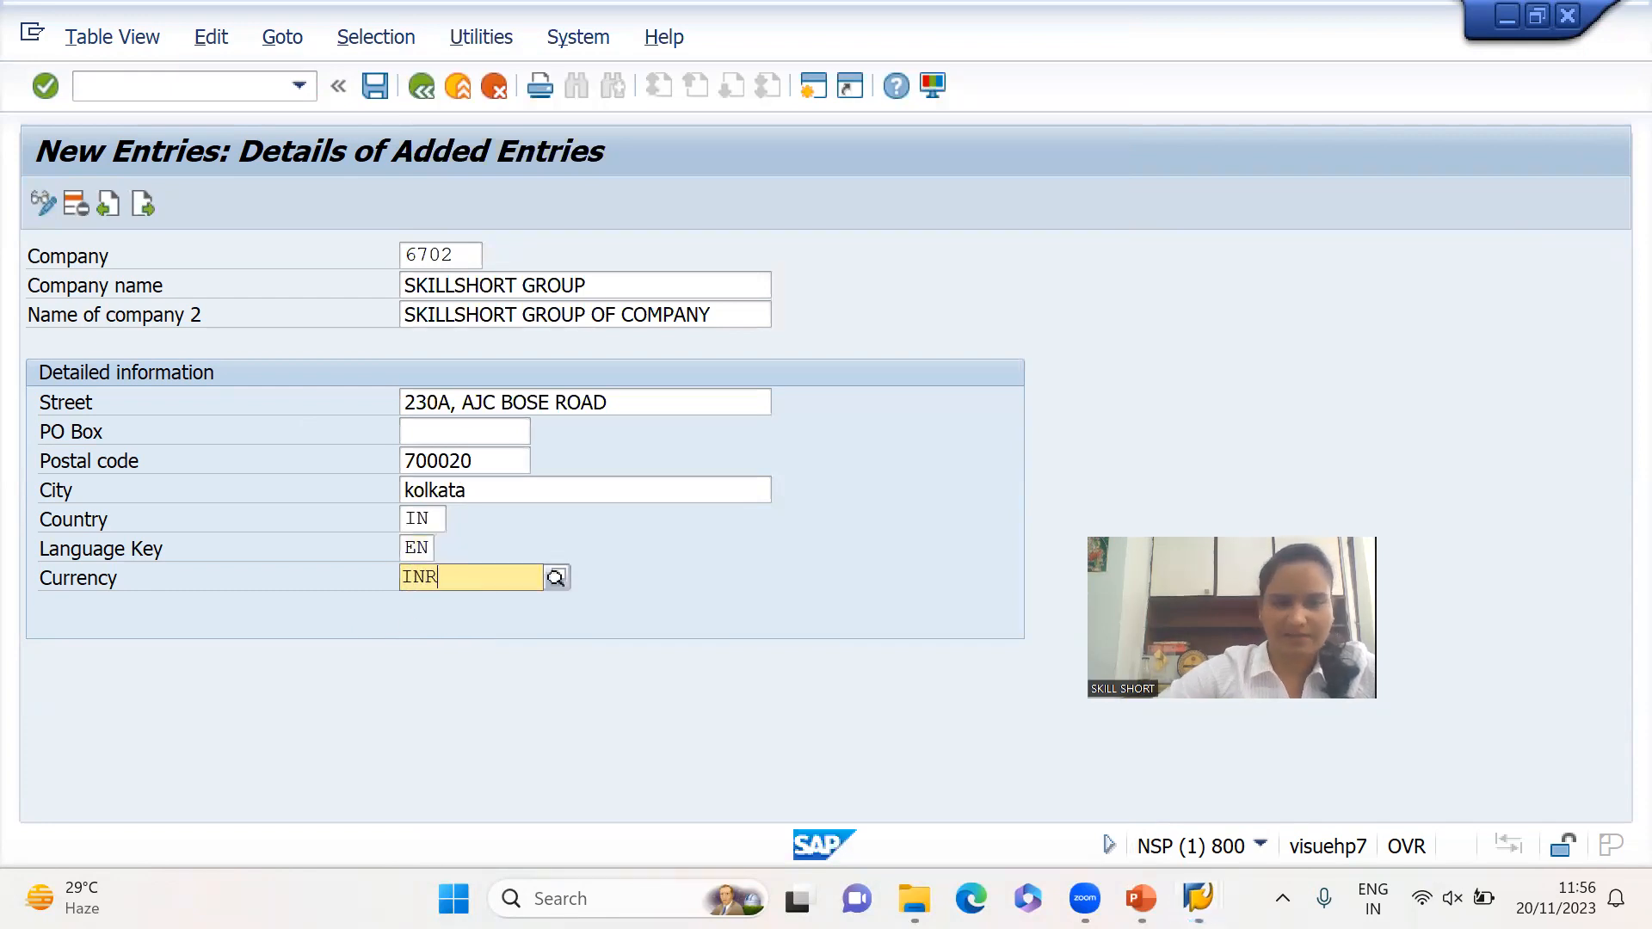
pyautogui.click(458, 641)
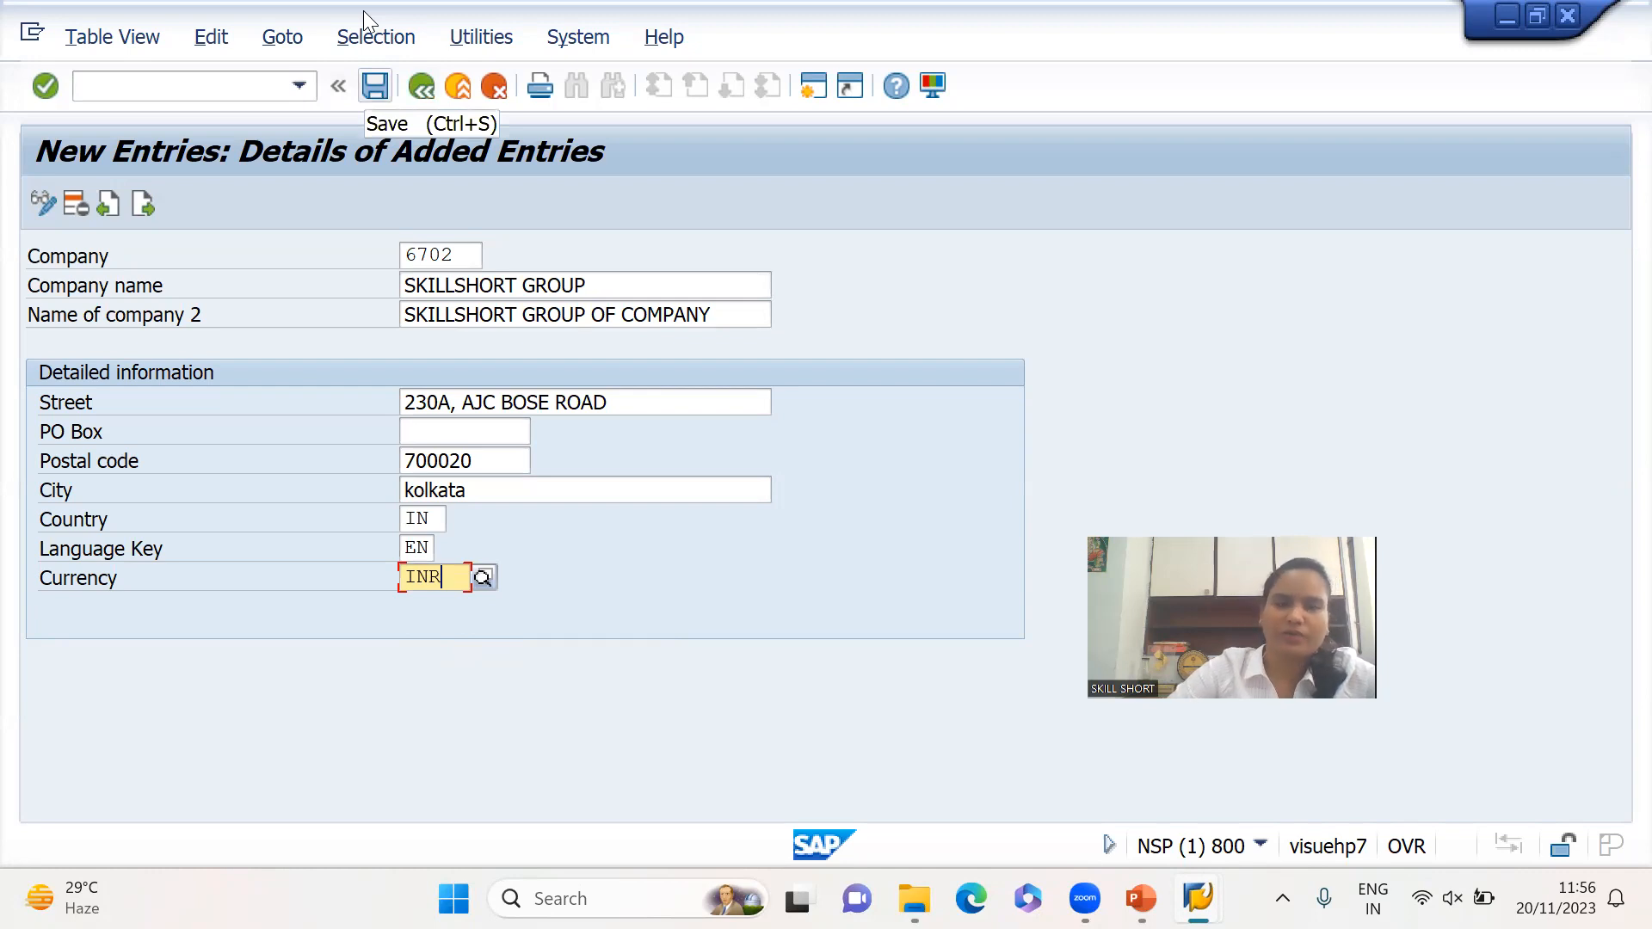
pyautogui.hotkey('ctrl', 's')
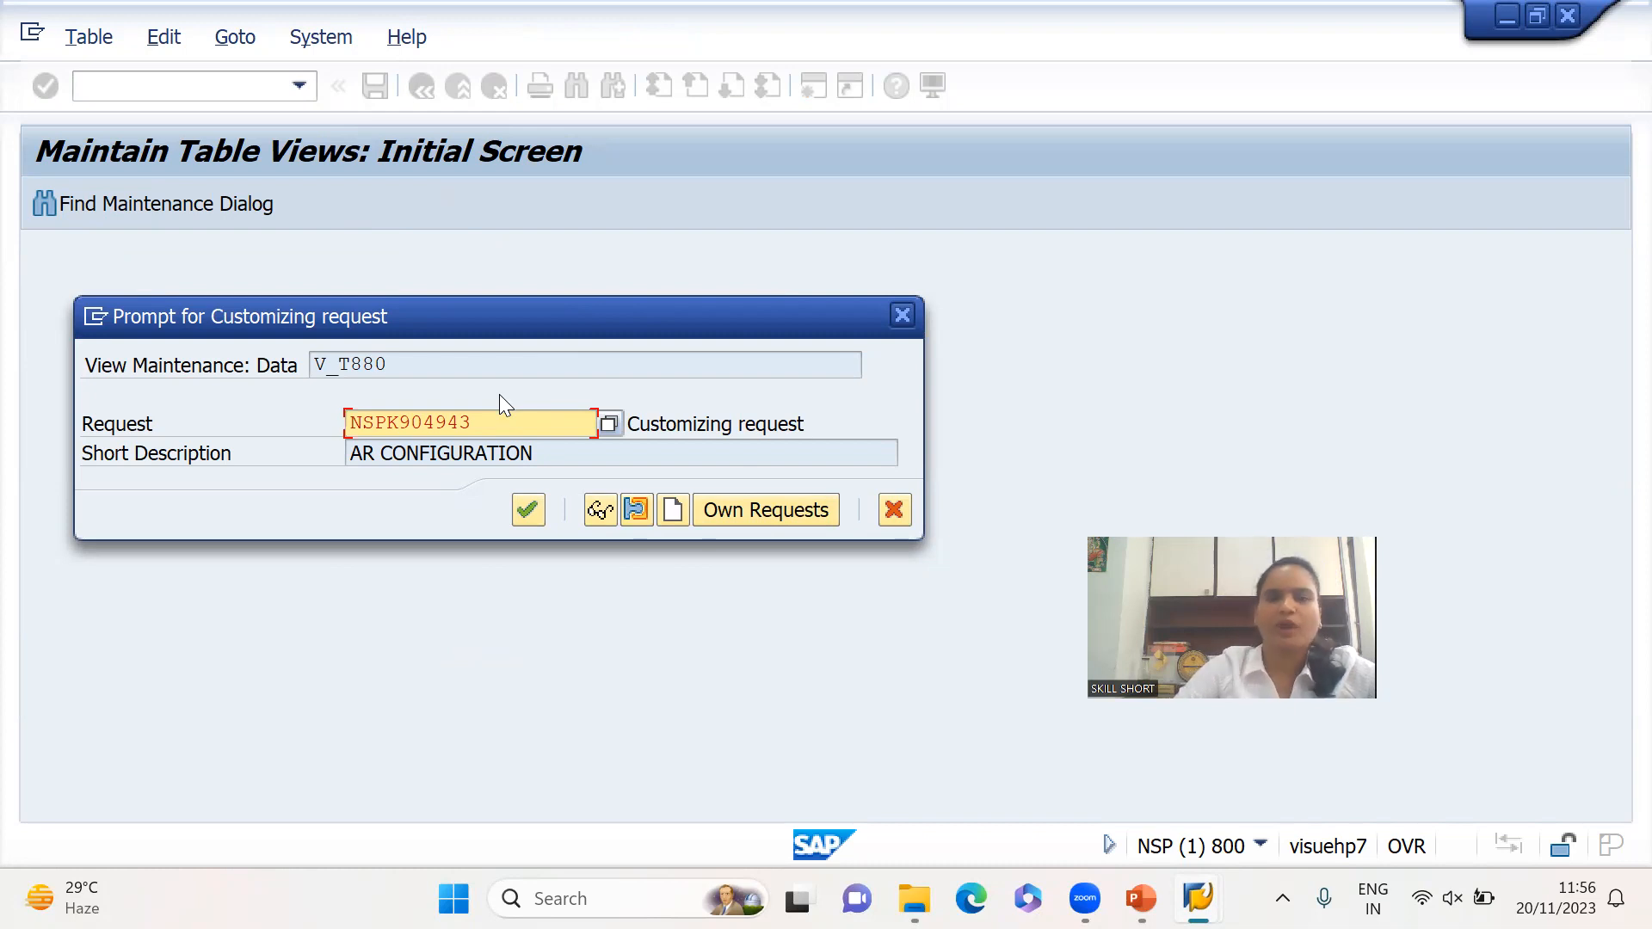
# Create a new customizing request with the short description ENTERPRISE STRUCTURE and save the company entry in it
pyautogui.click(667, 511)
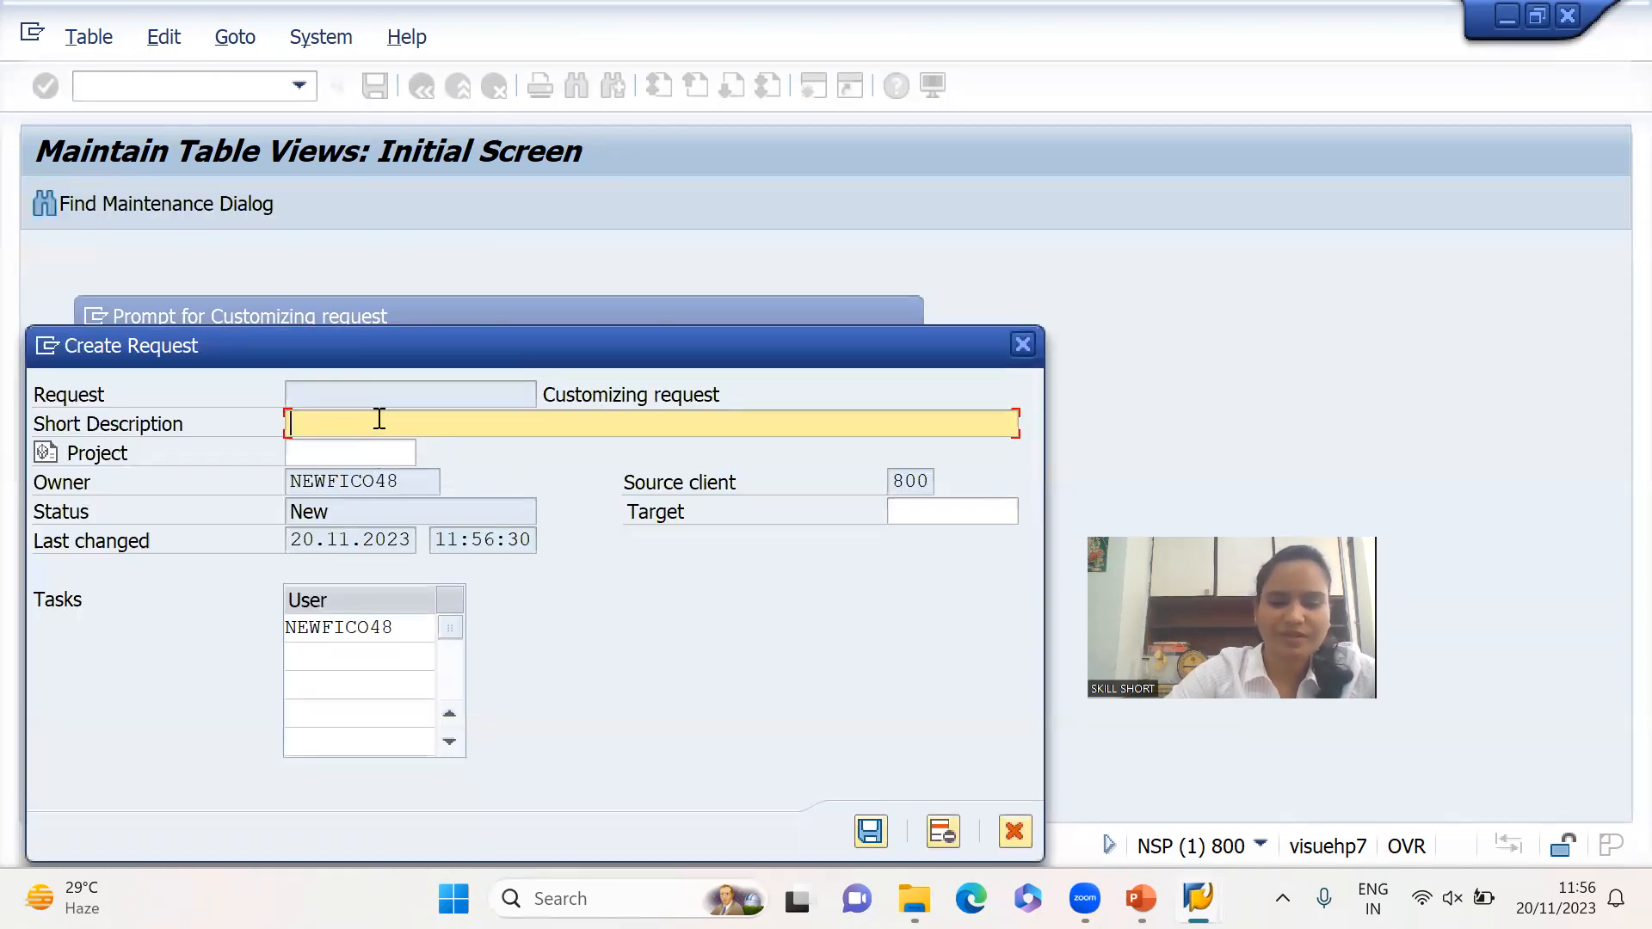
pyautogui.write('E')
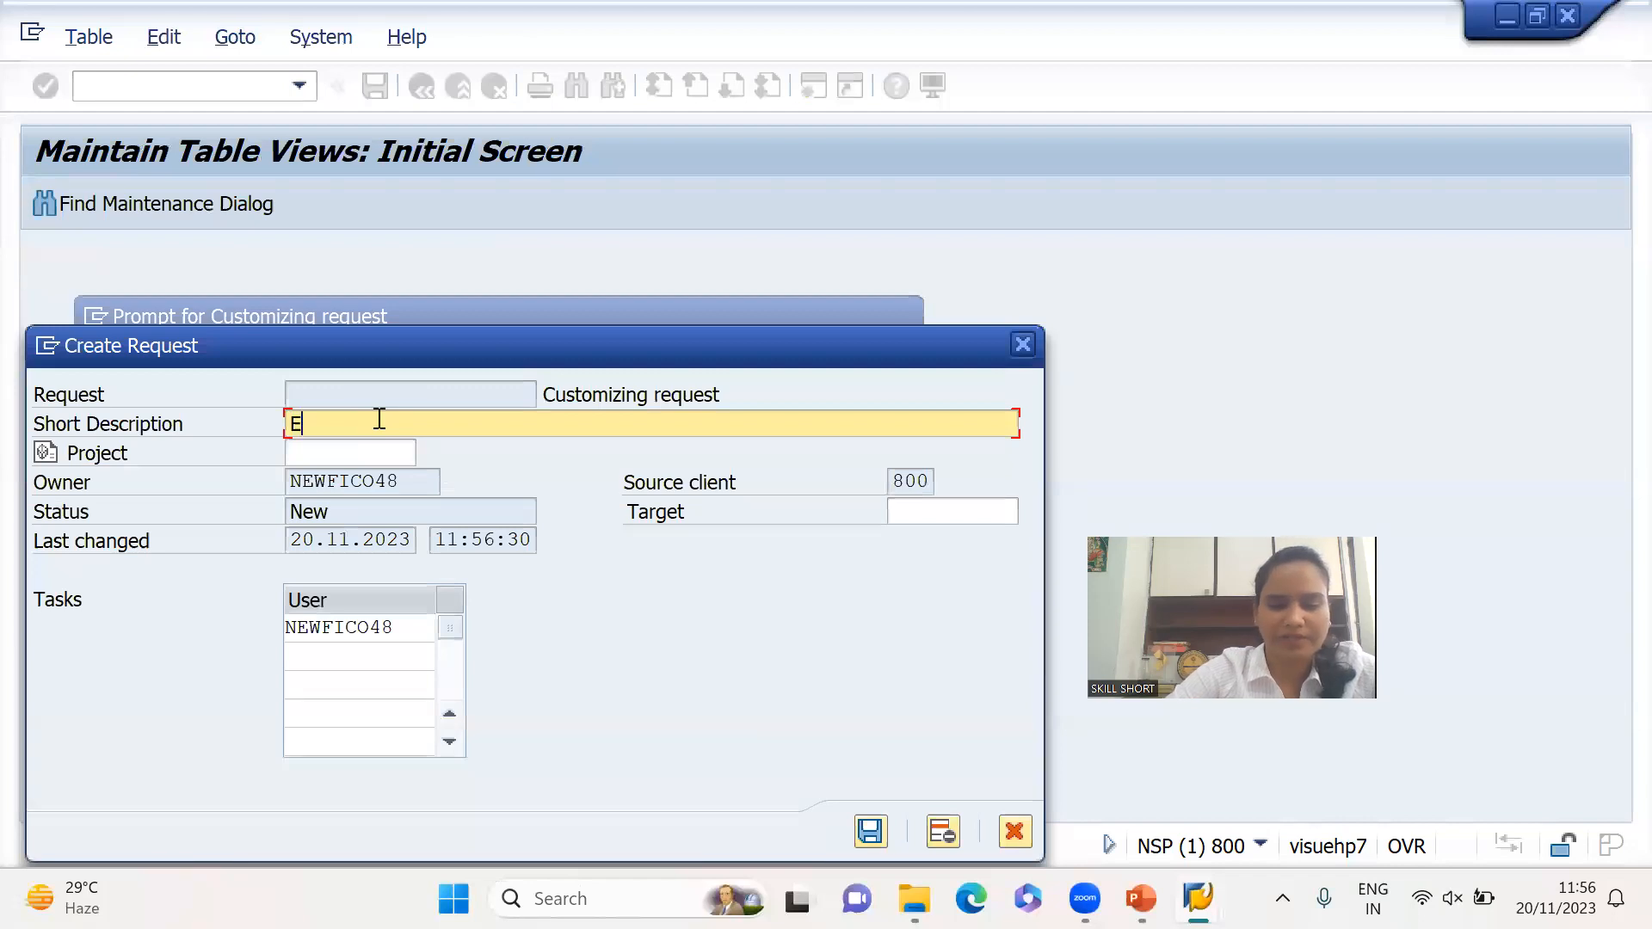
pyautogui.write('NTERPR')
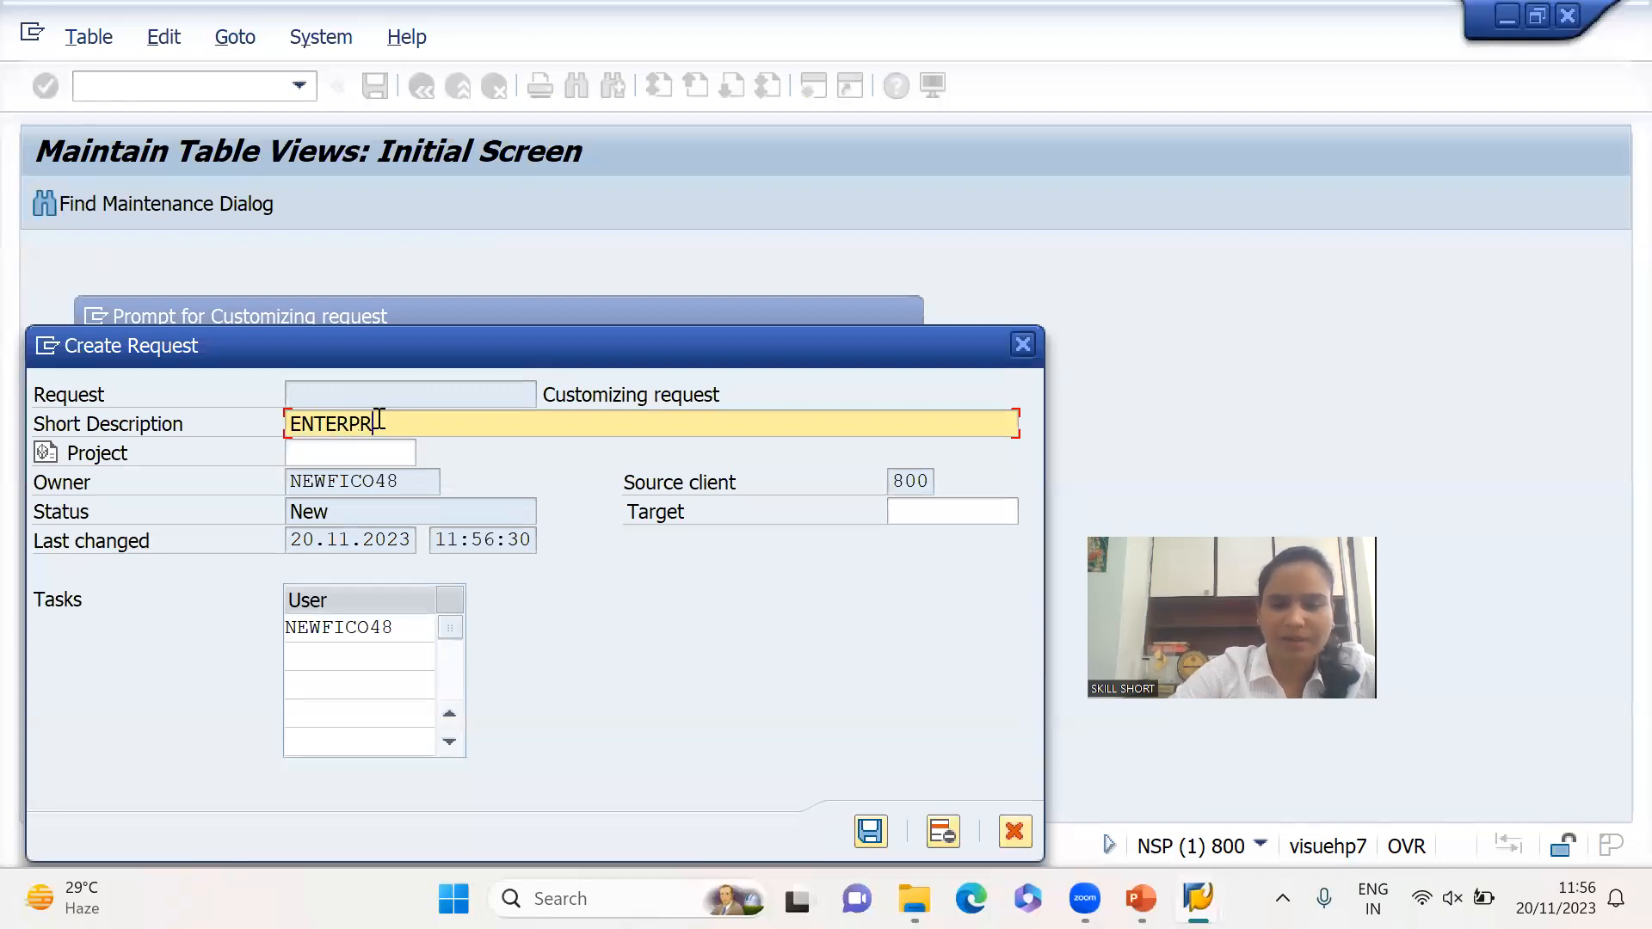
pyautogui.write('ISE STRUCTURE ')
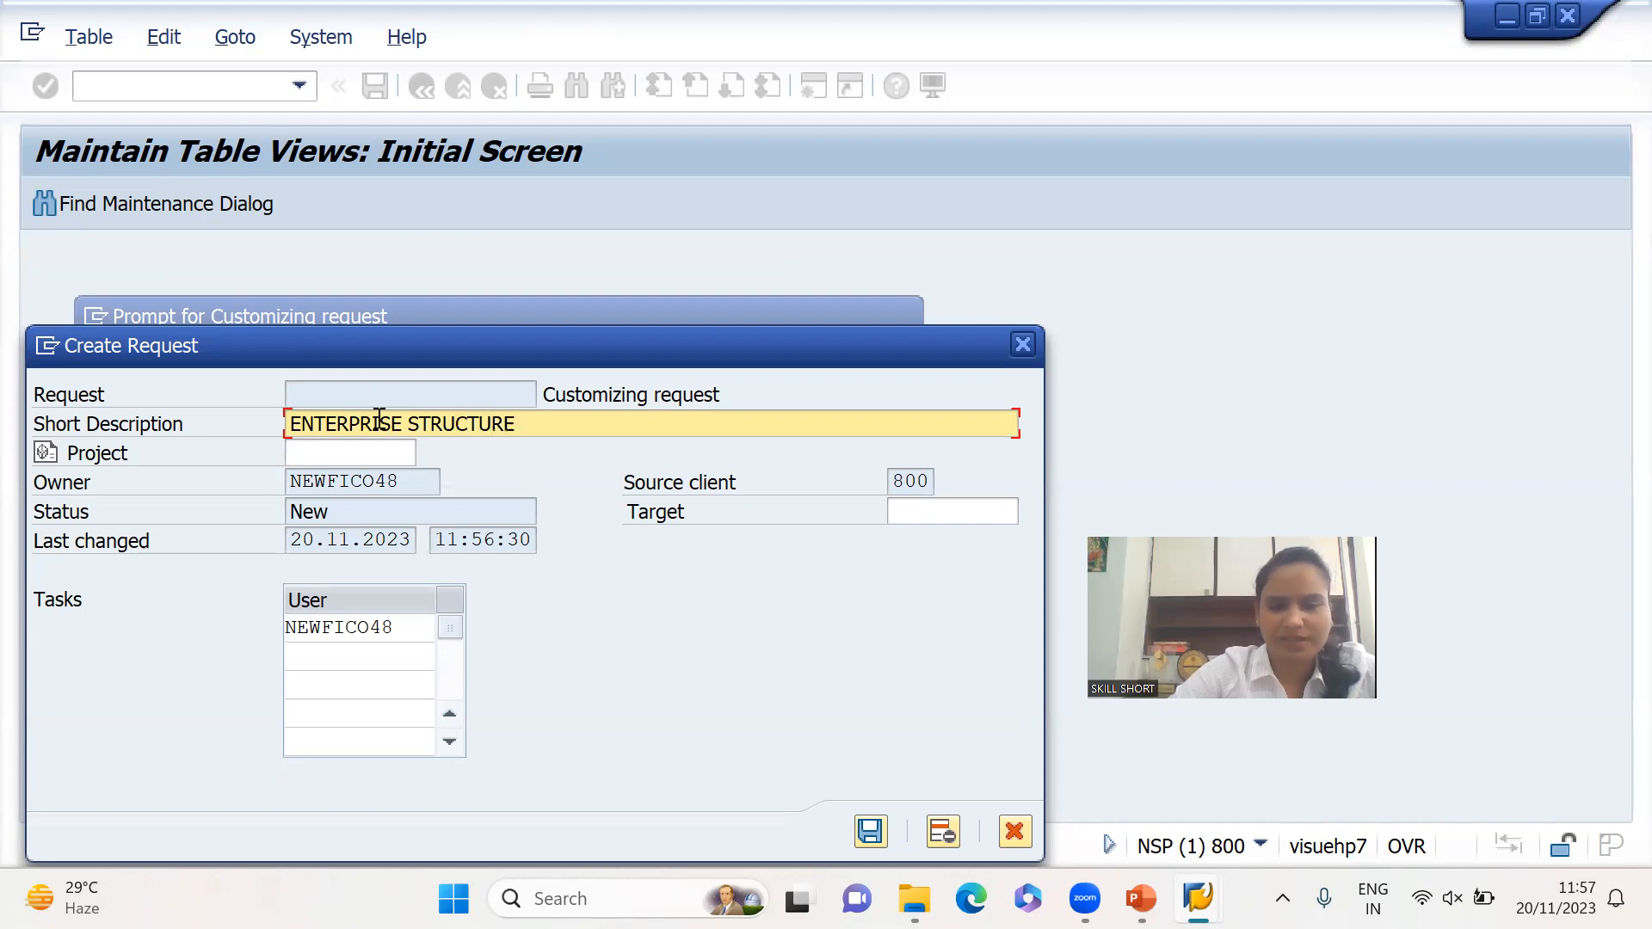
pyautogui.write('FOR')
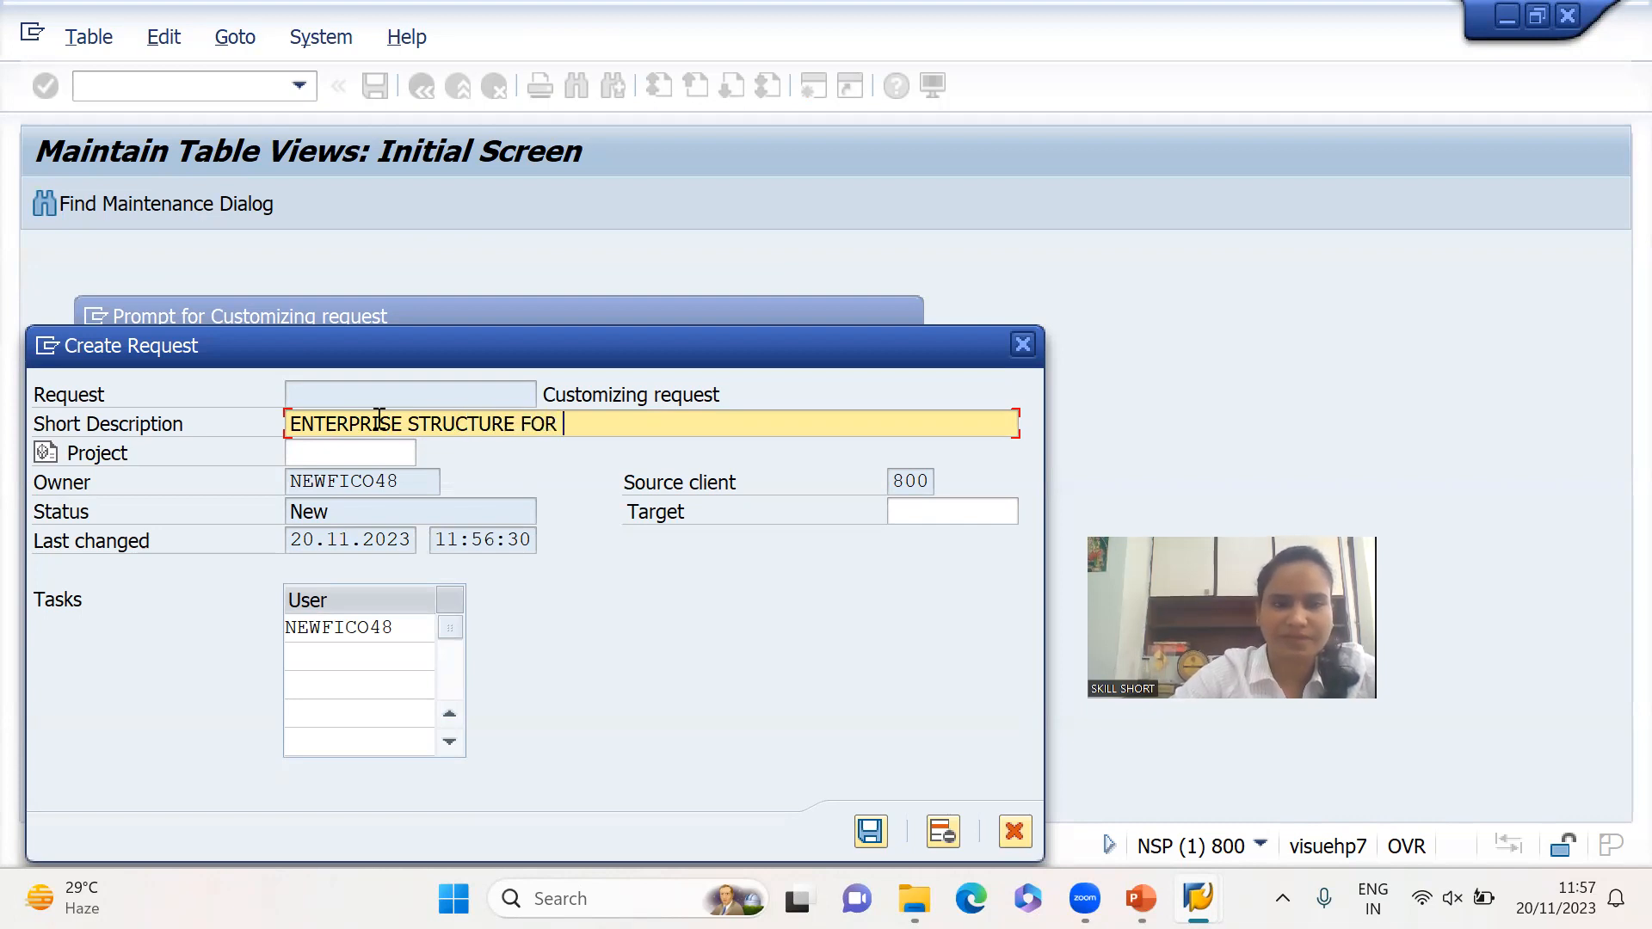
pyautogui.write(' 6')
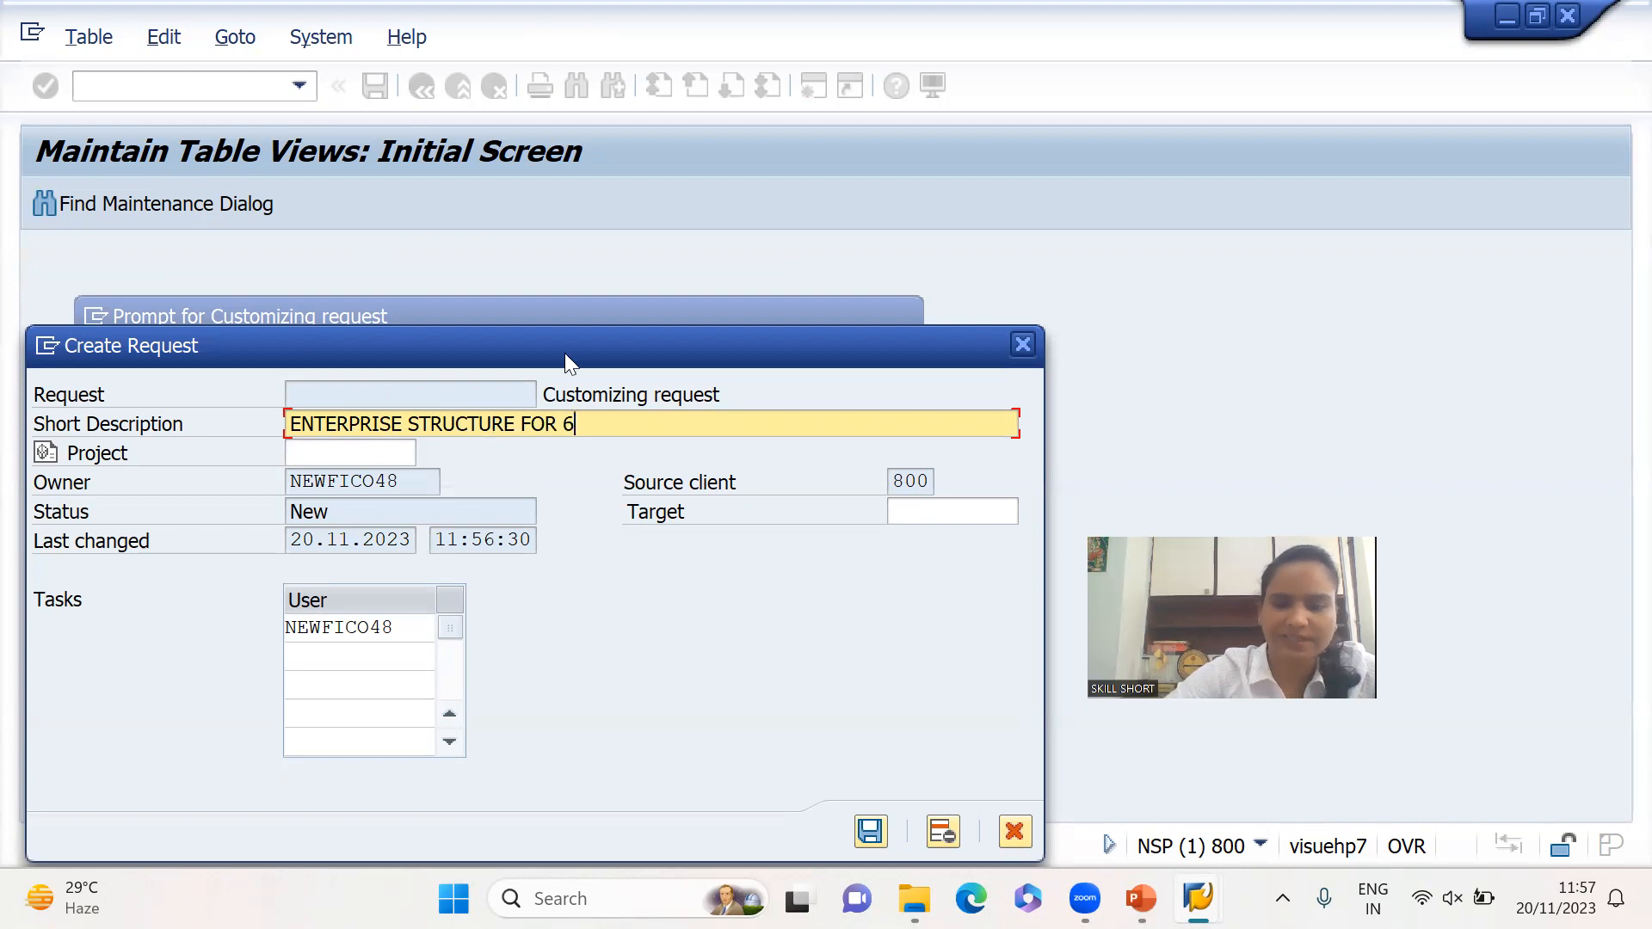
pyautogui.write('80')
pyautogui.press('BackSpace')
pyautogui.press('BackSpace')
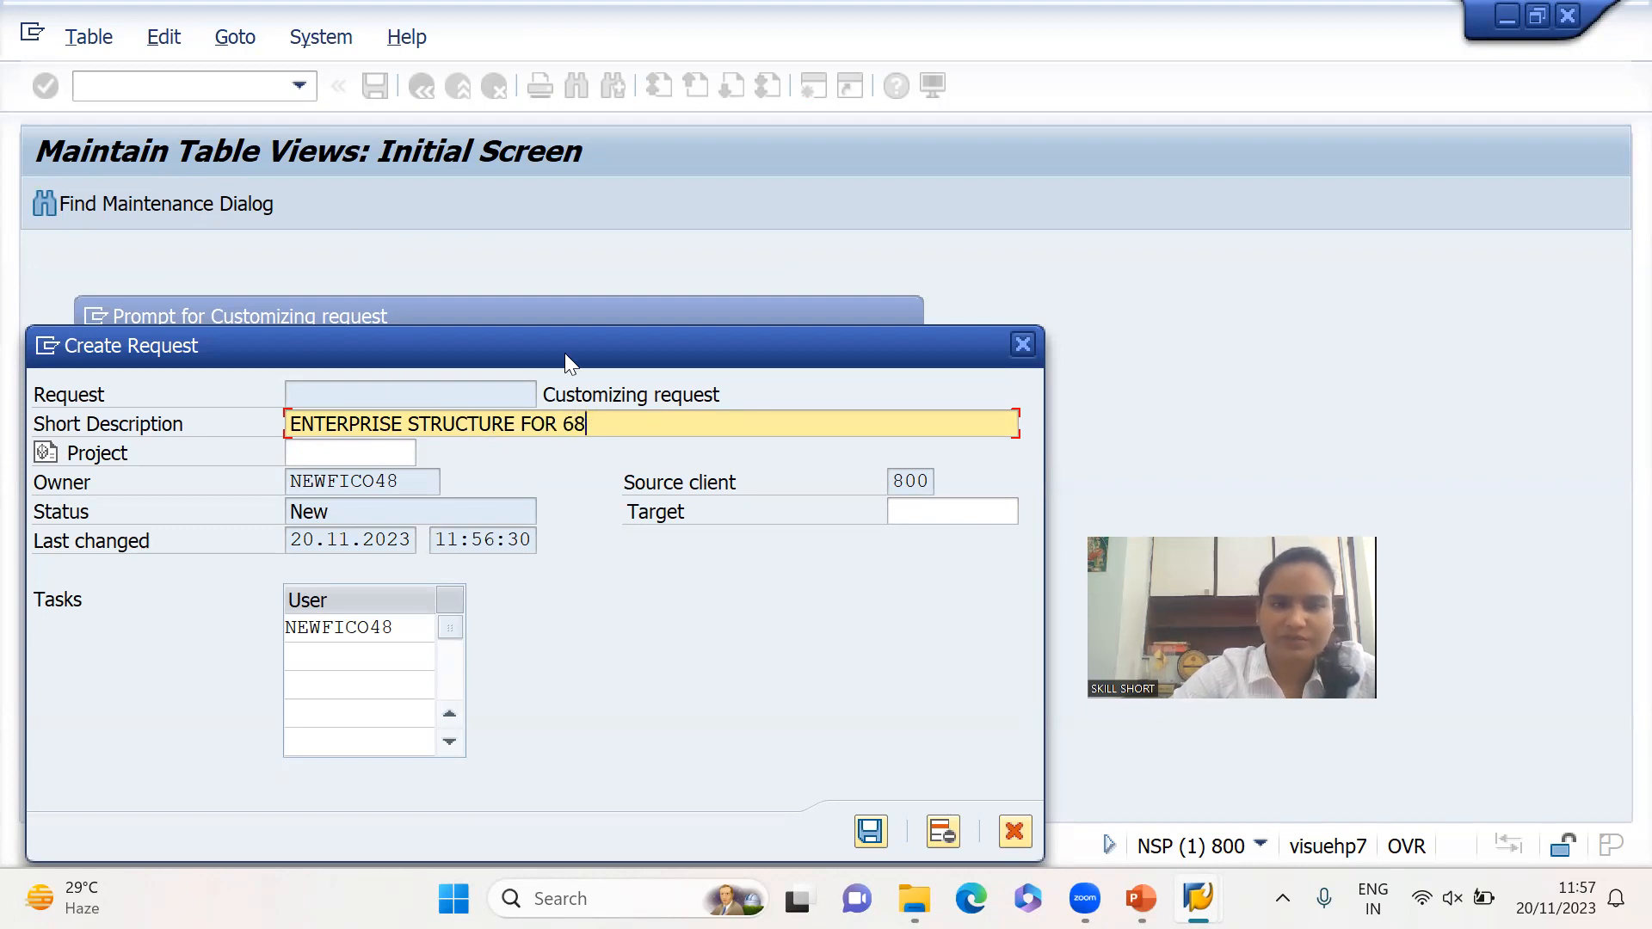
pyautogui.press('BackSpace')
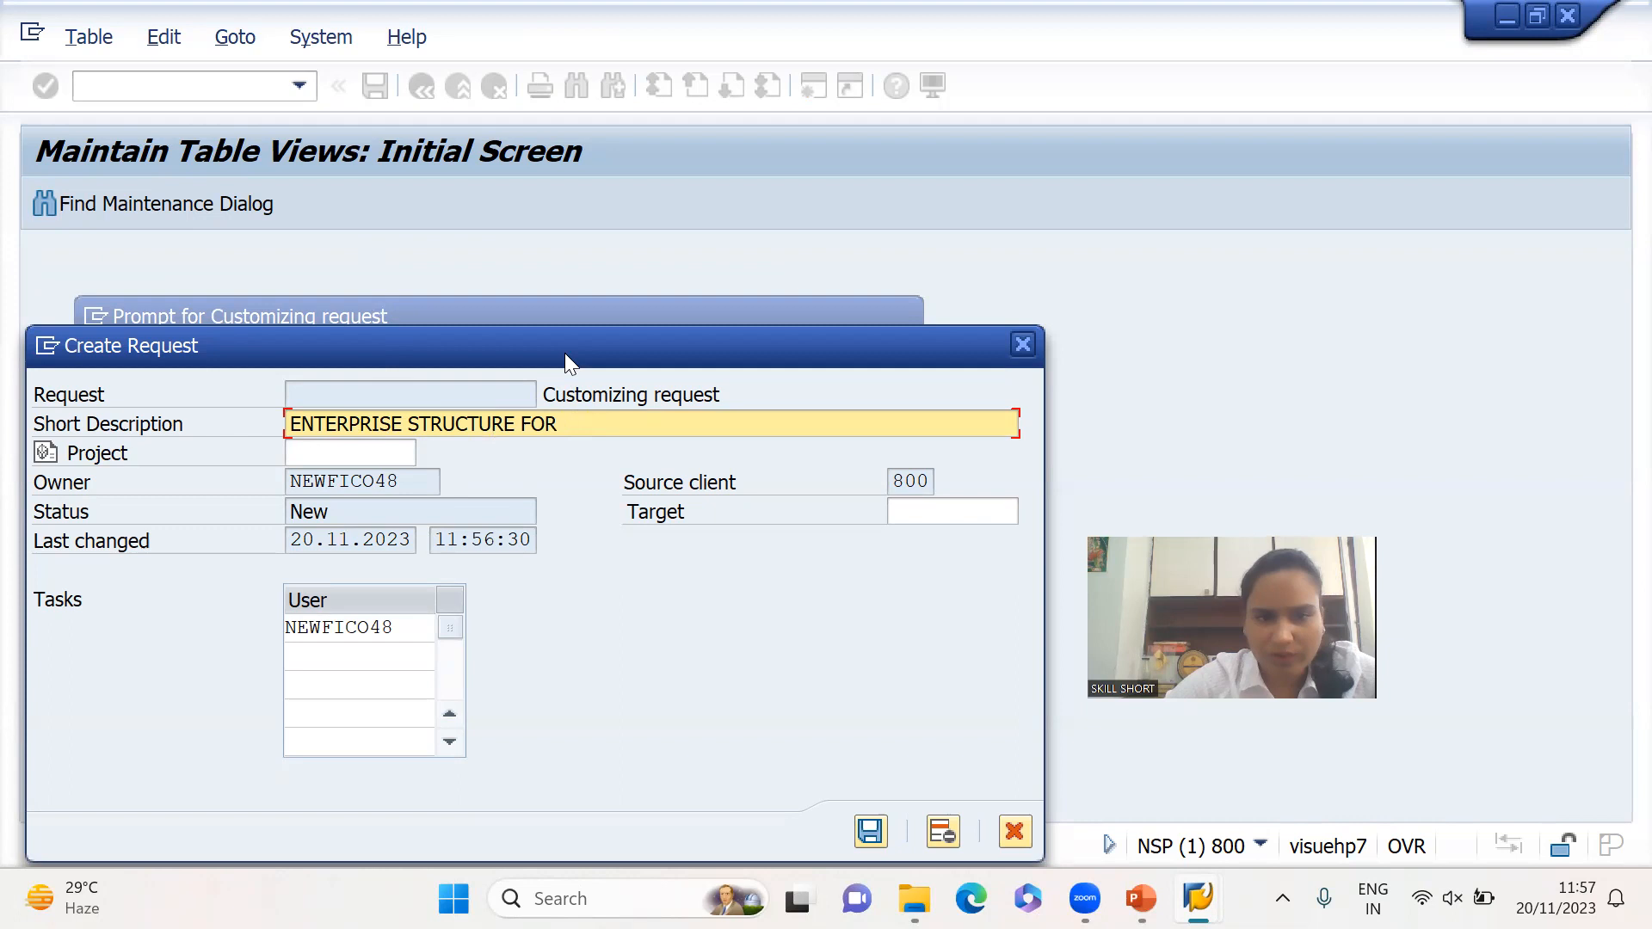
pyautogui.press('BackSpace')
pyautogui.press('BackSpace')
pyautogui.press('BackSpace')
pyautogui.press('BackSpace')
pyautogui.press('BackSpace')
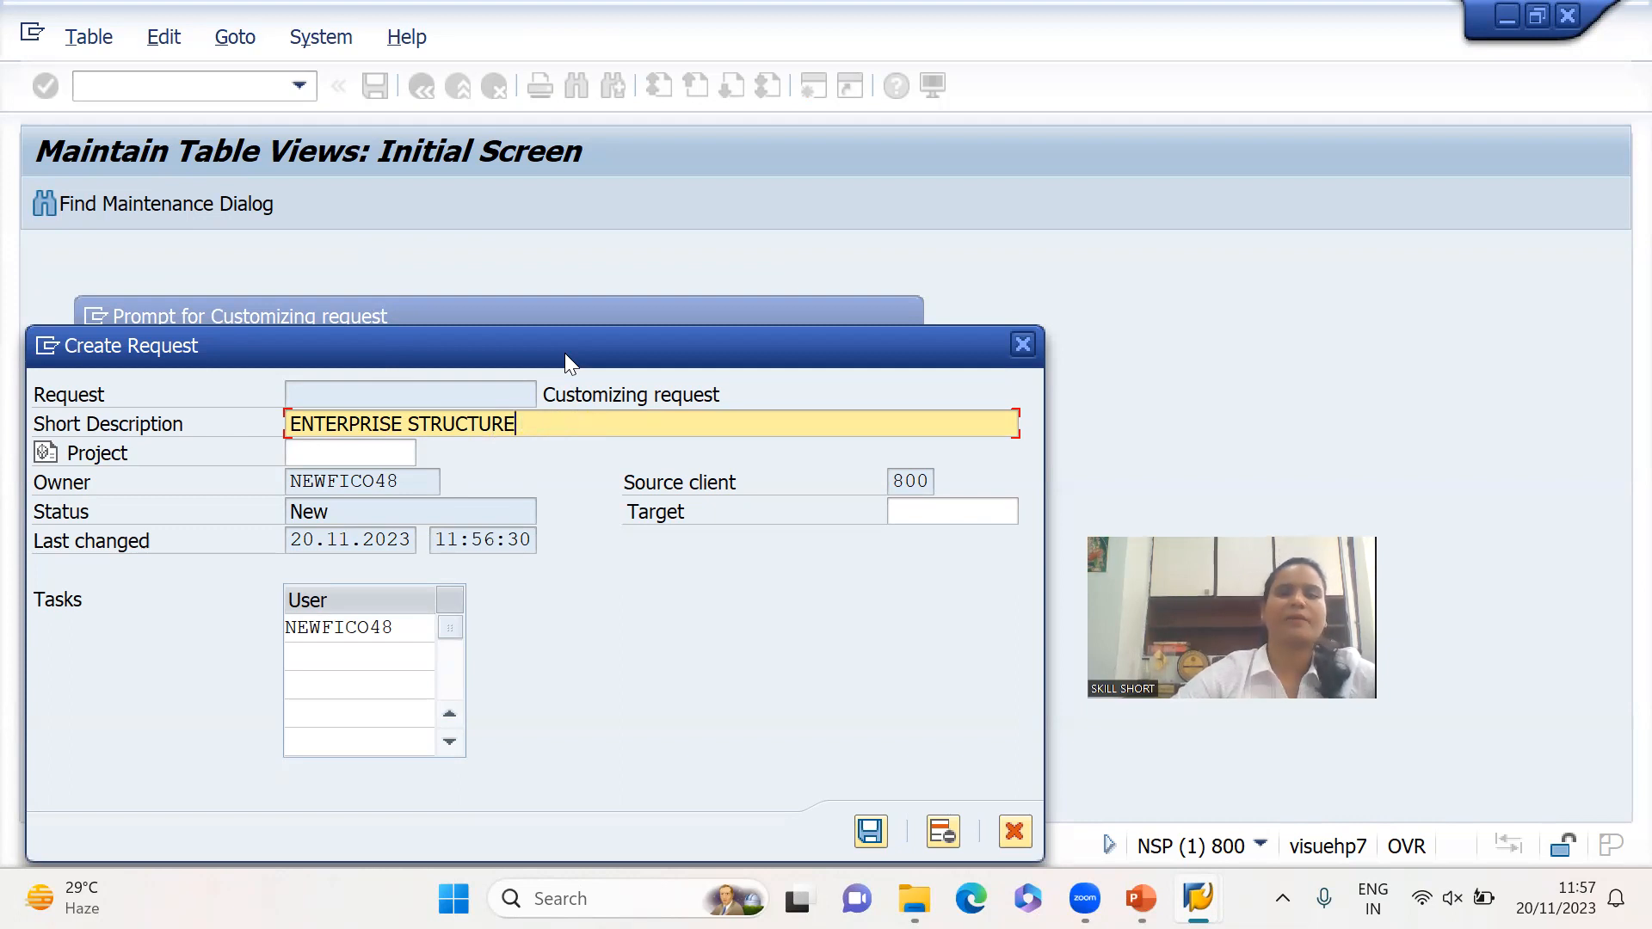
pyautogui.click(878, 831)
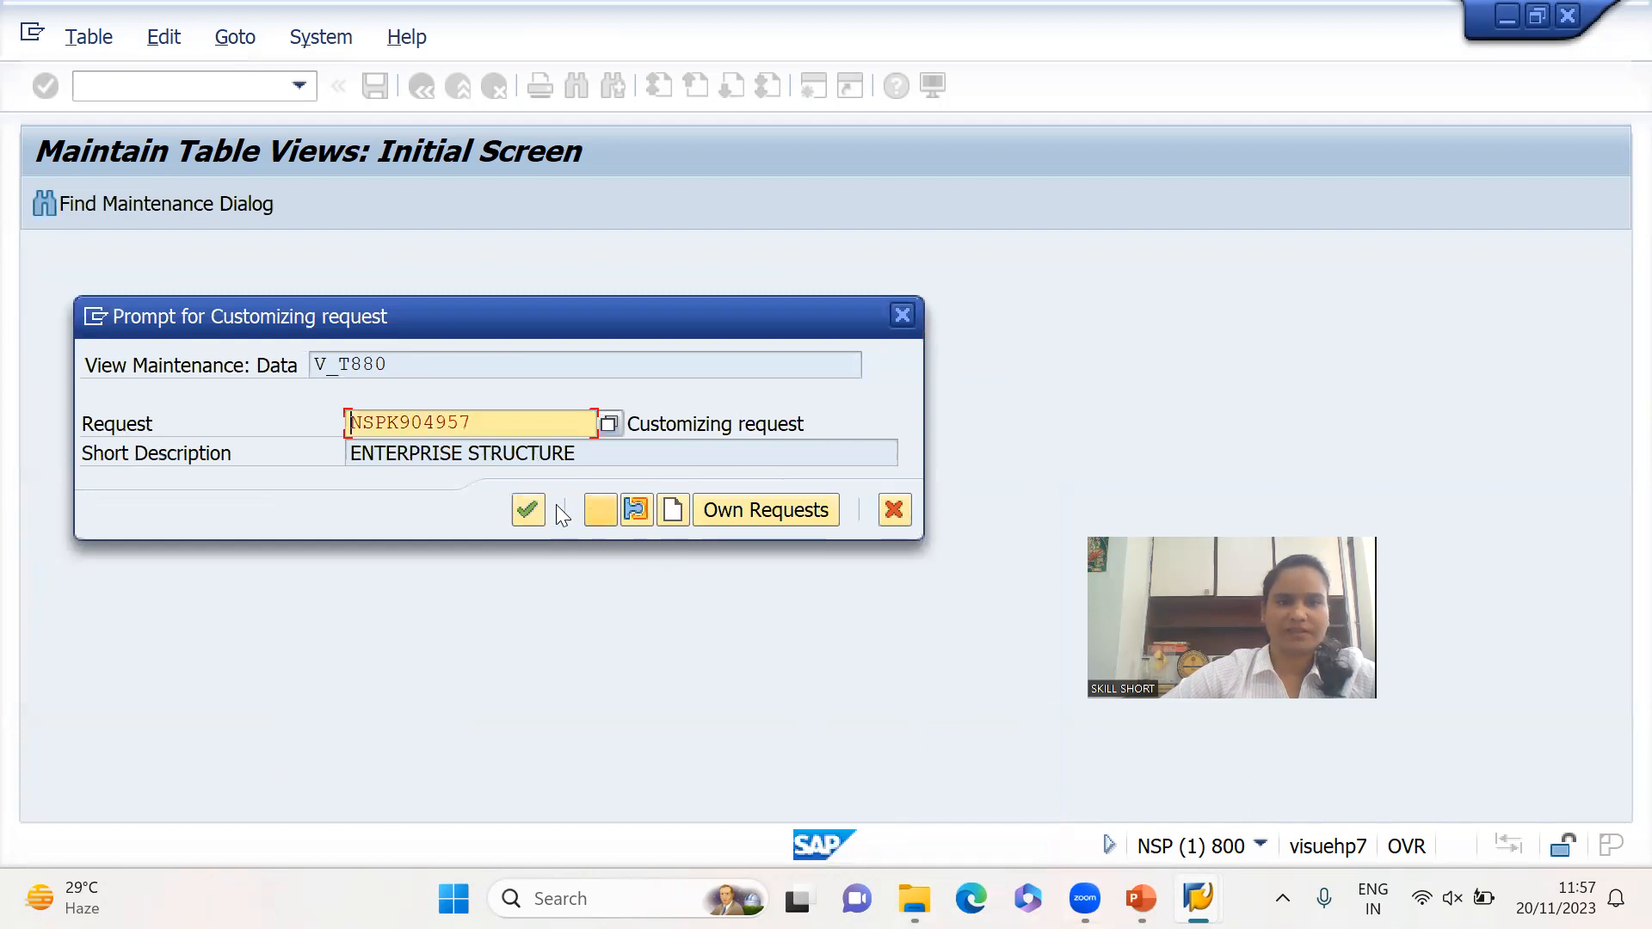
pyautogui.click(540, 504)
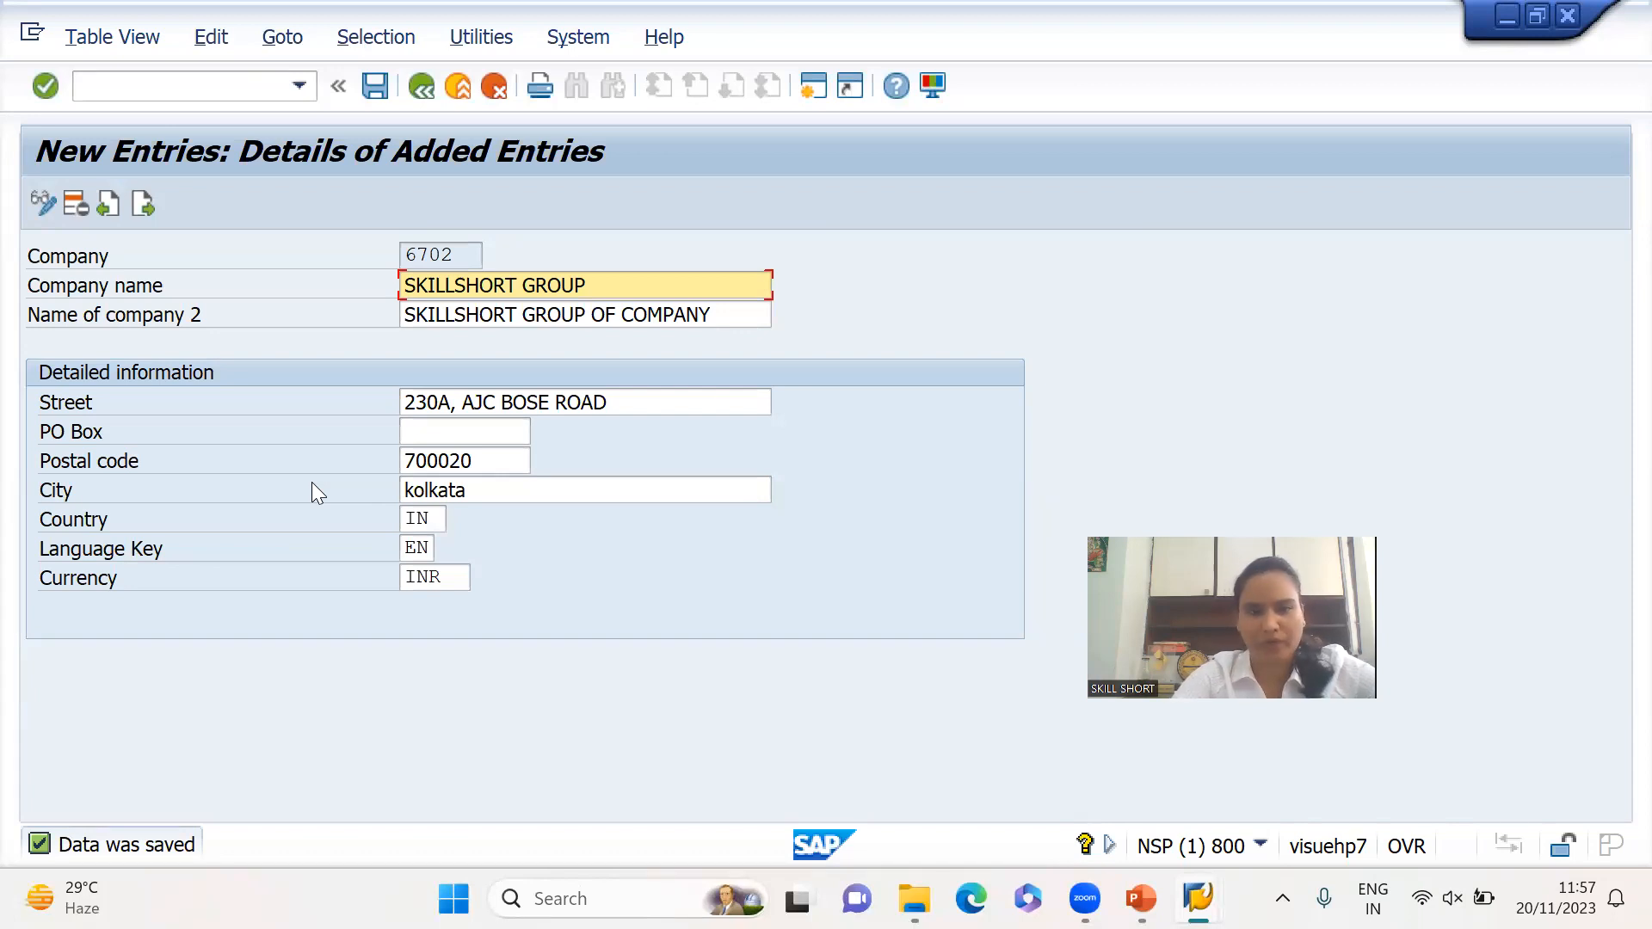
# Switch to the PowerPoint presentation and review the slides on the Define Company process and how to access Create Company Code
pyautogui.hotkey('alt', 'Tab')
pyautogui.hotkey('alt', 'Tab')
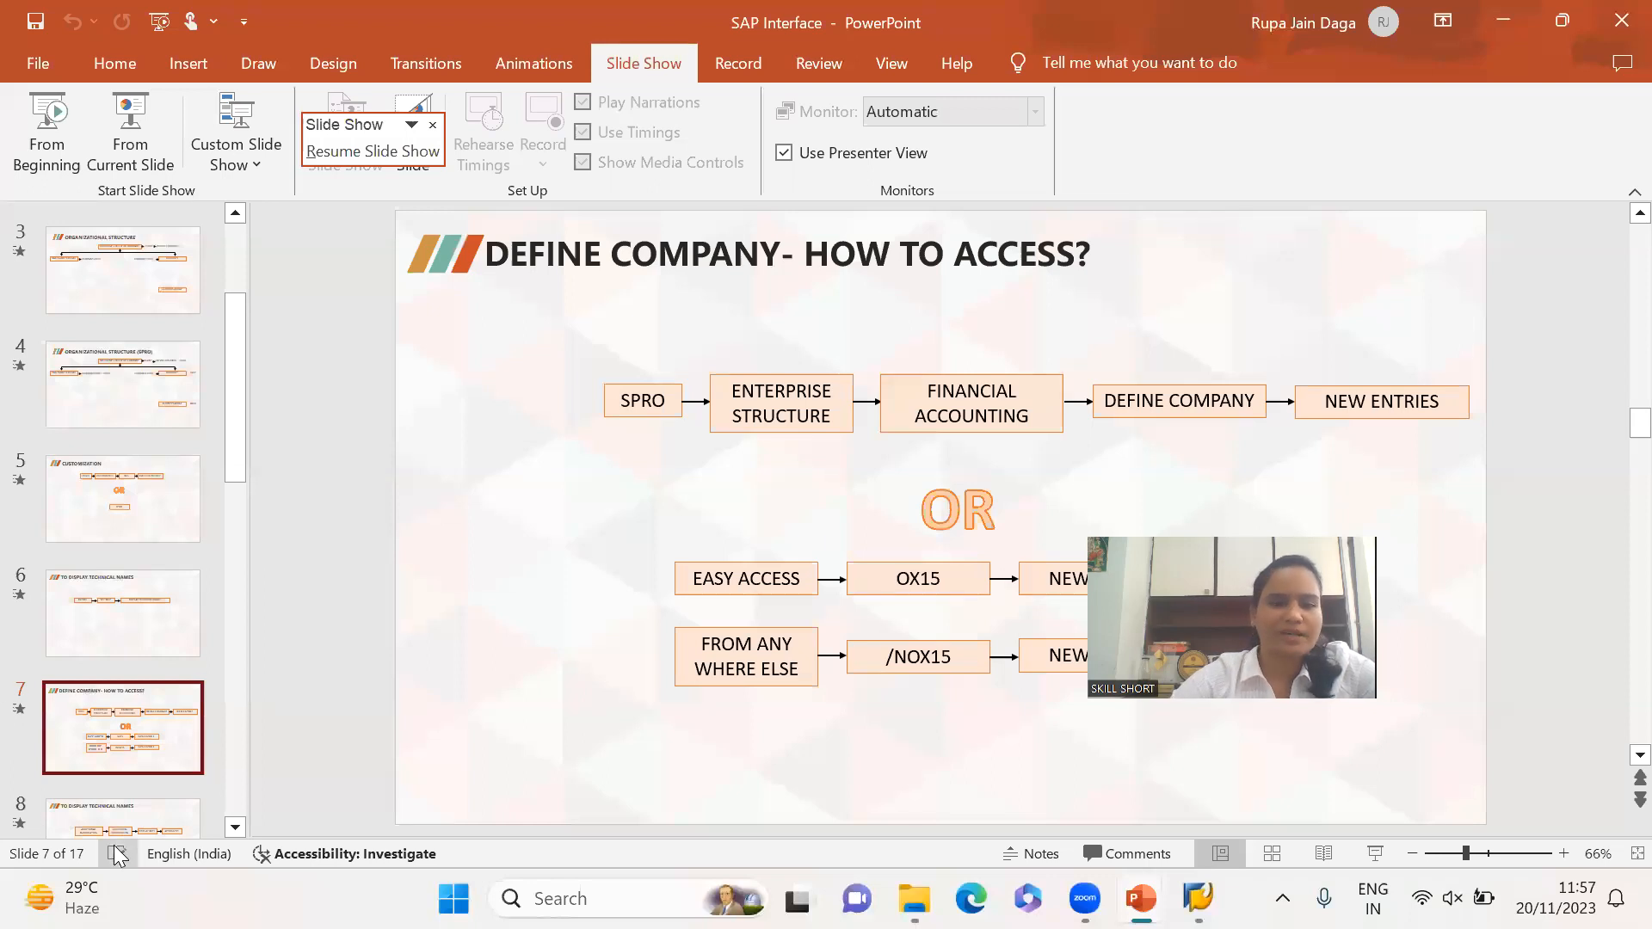
pyautogui.click(150, 809)
pyautogui.press('Down')
pyautogui.press('Down')
pyautogui.press('Down')
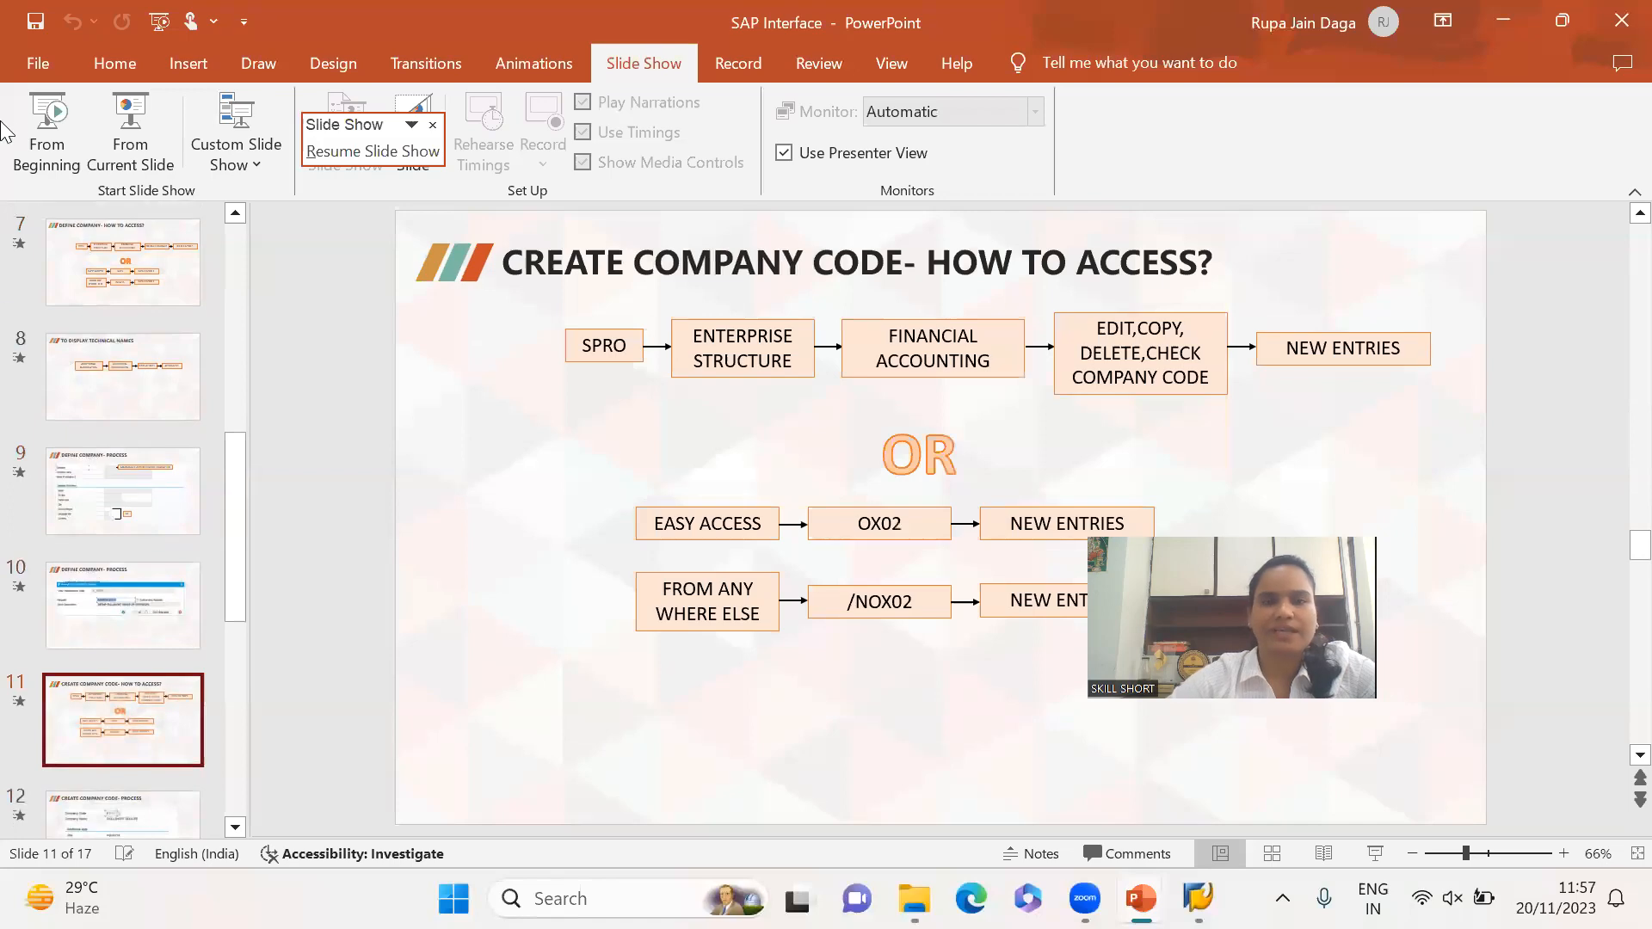
pyautogui.click(130, 129)
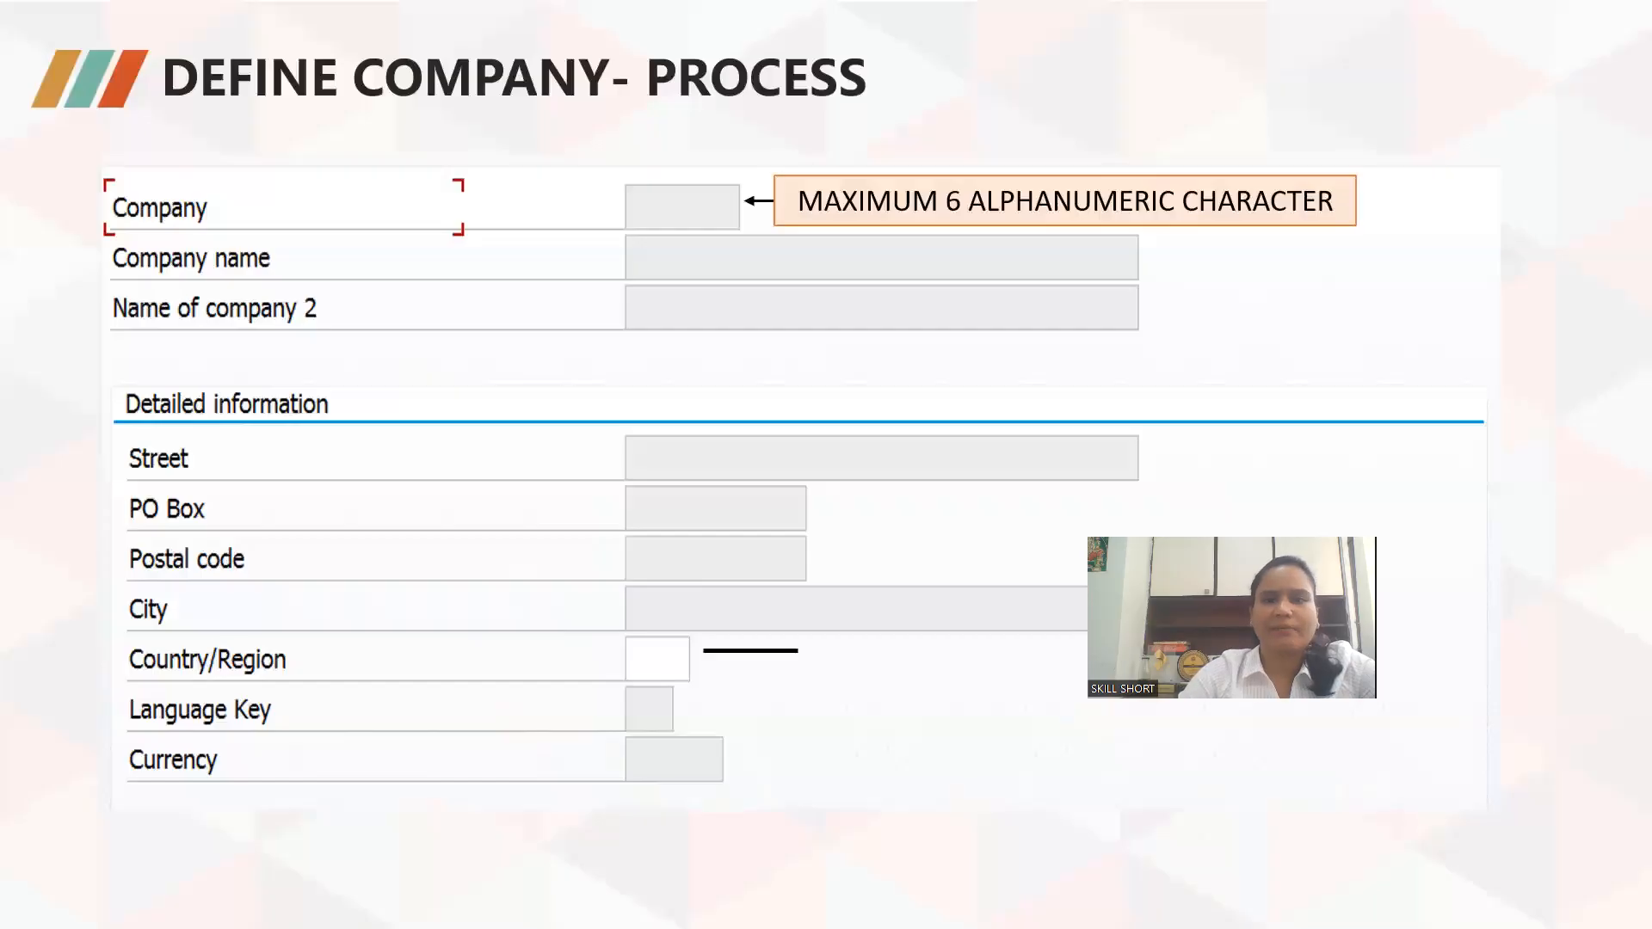
pyautogui.press('Right')
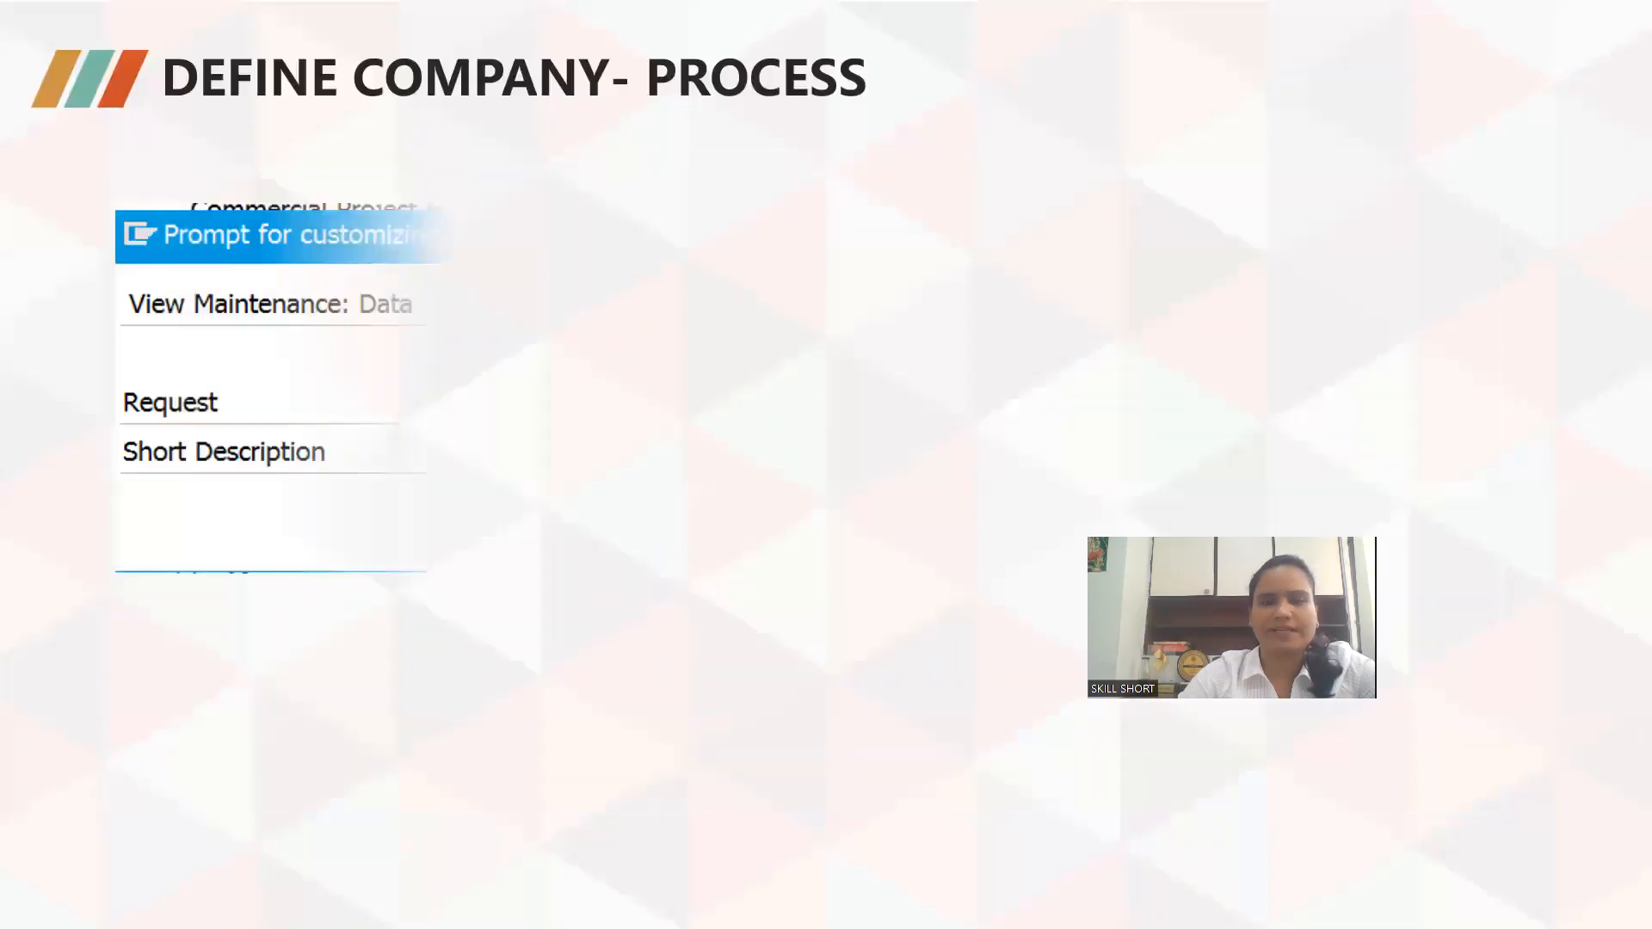
pyautogui.press('Right')
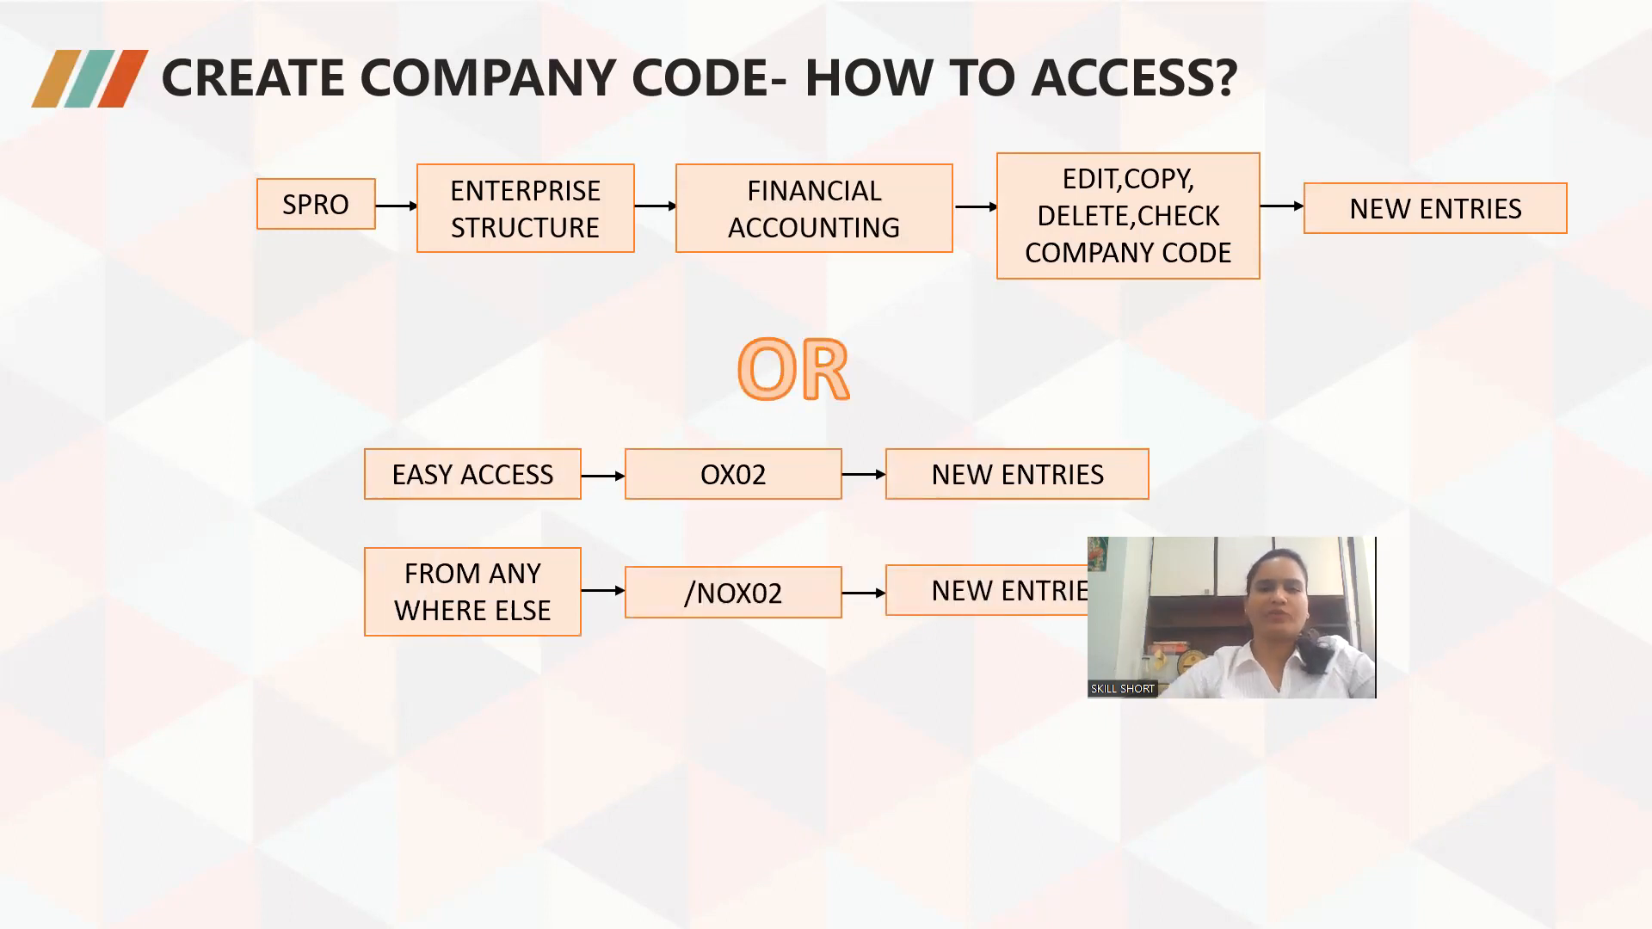
pyautogui.press('Escape')
# Switch back to SAP, view the Company Code overview through transaction OX02, and return to SAP Easy Access
pyautogui.hotkey('alt', 'Tab')
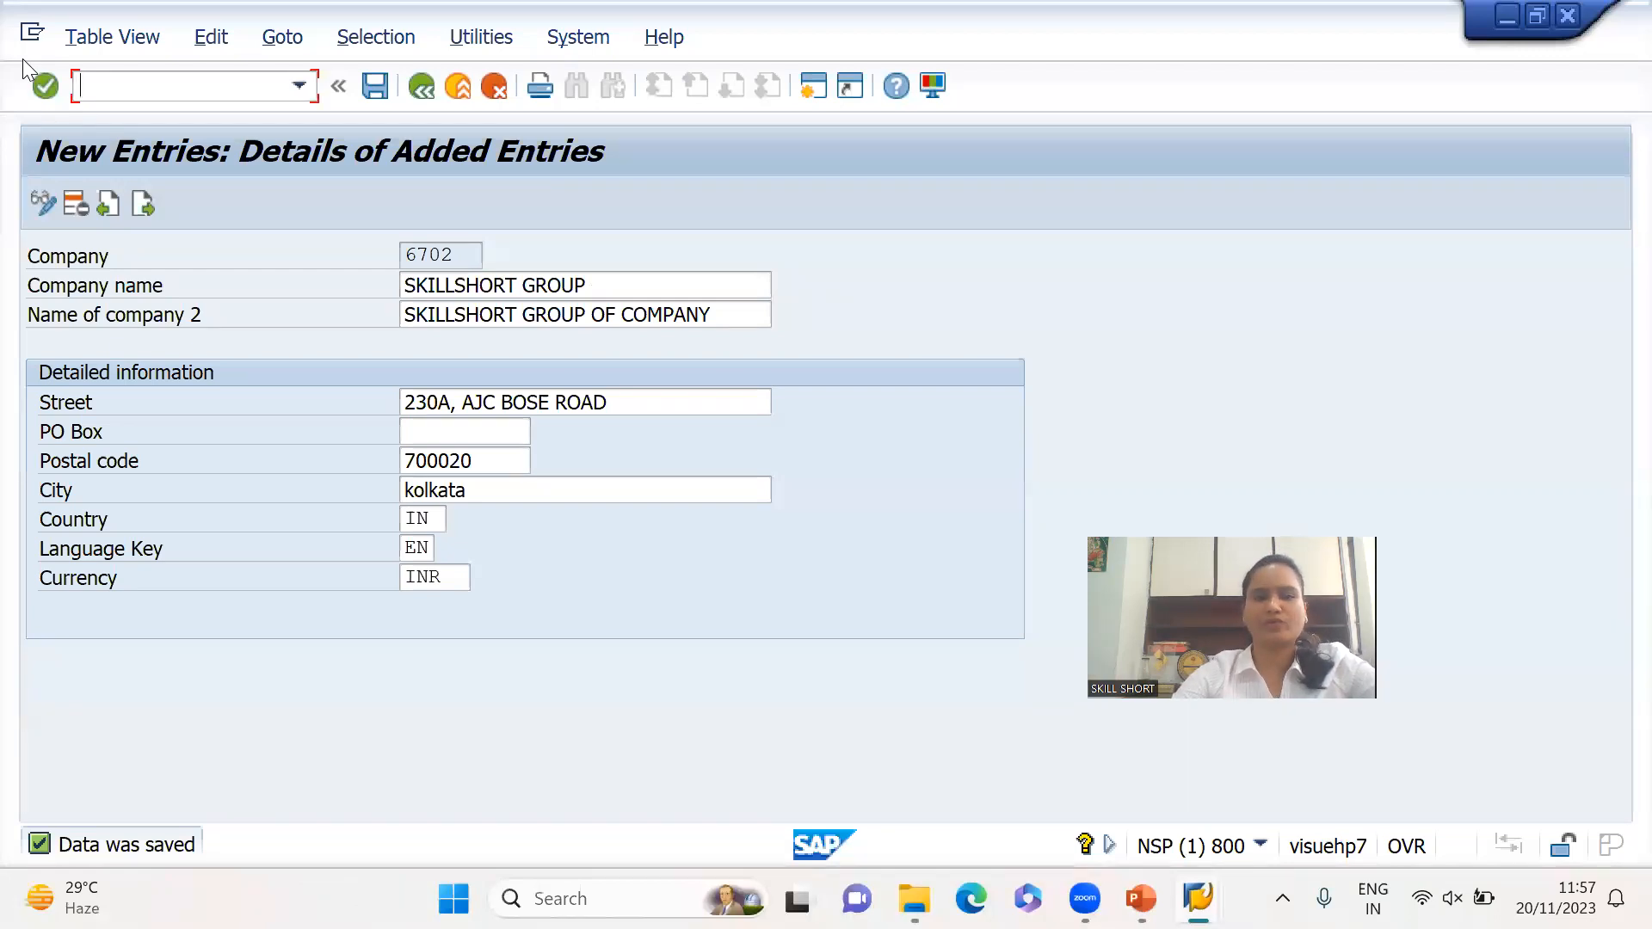
pyautogui.write('/N')
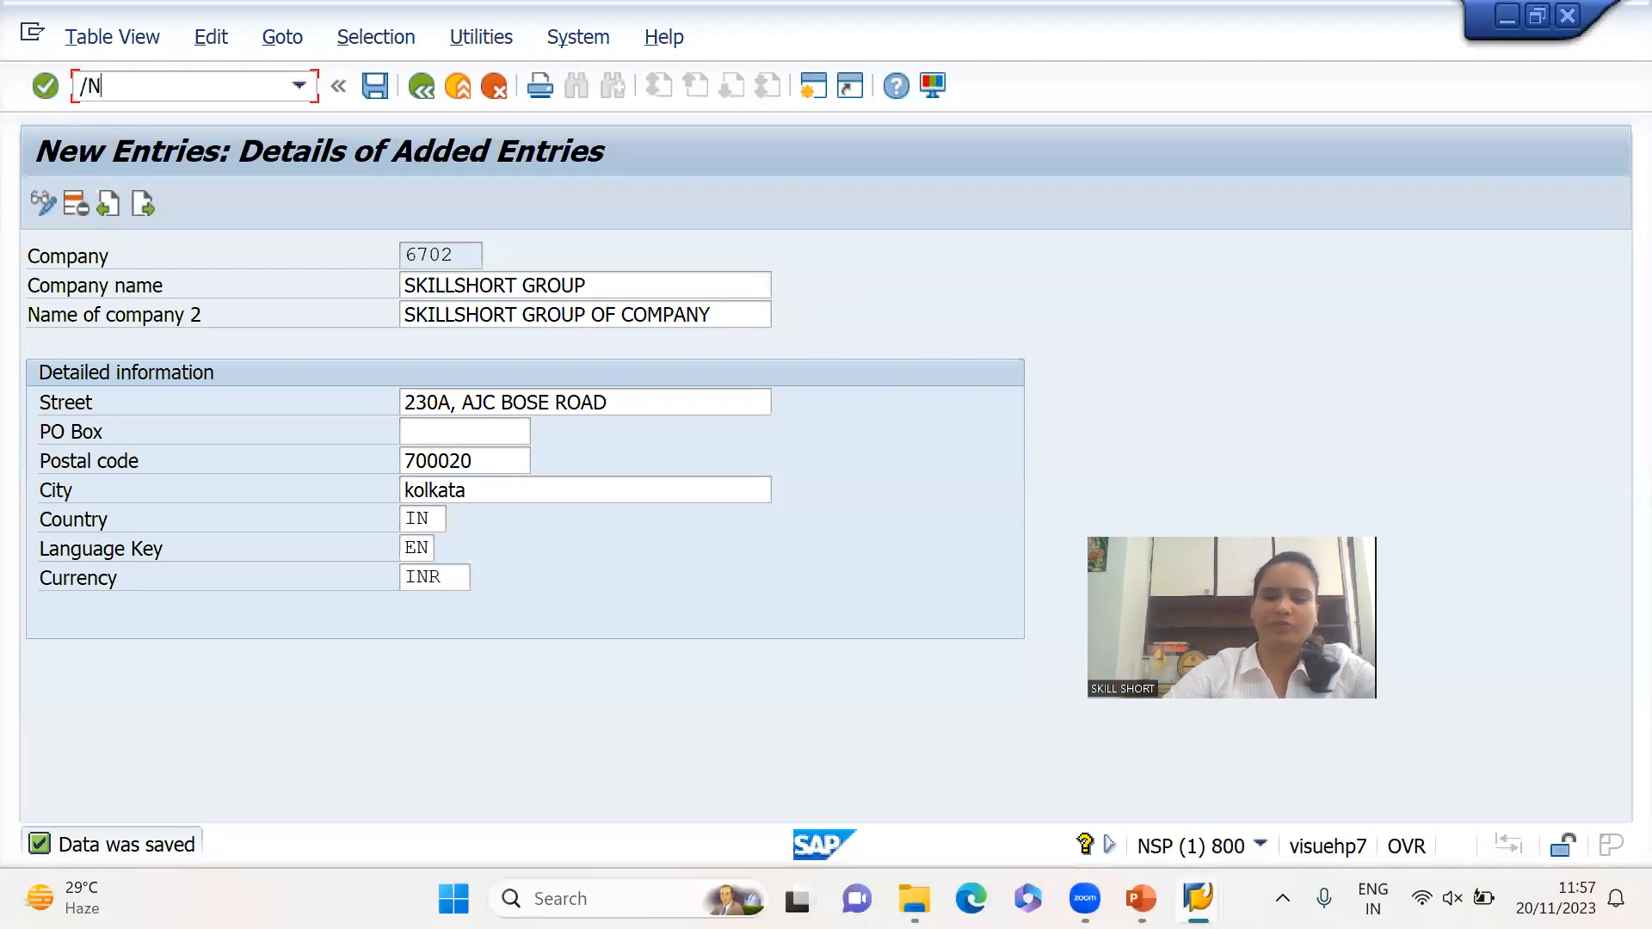
pyautogui.write(' O')
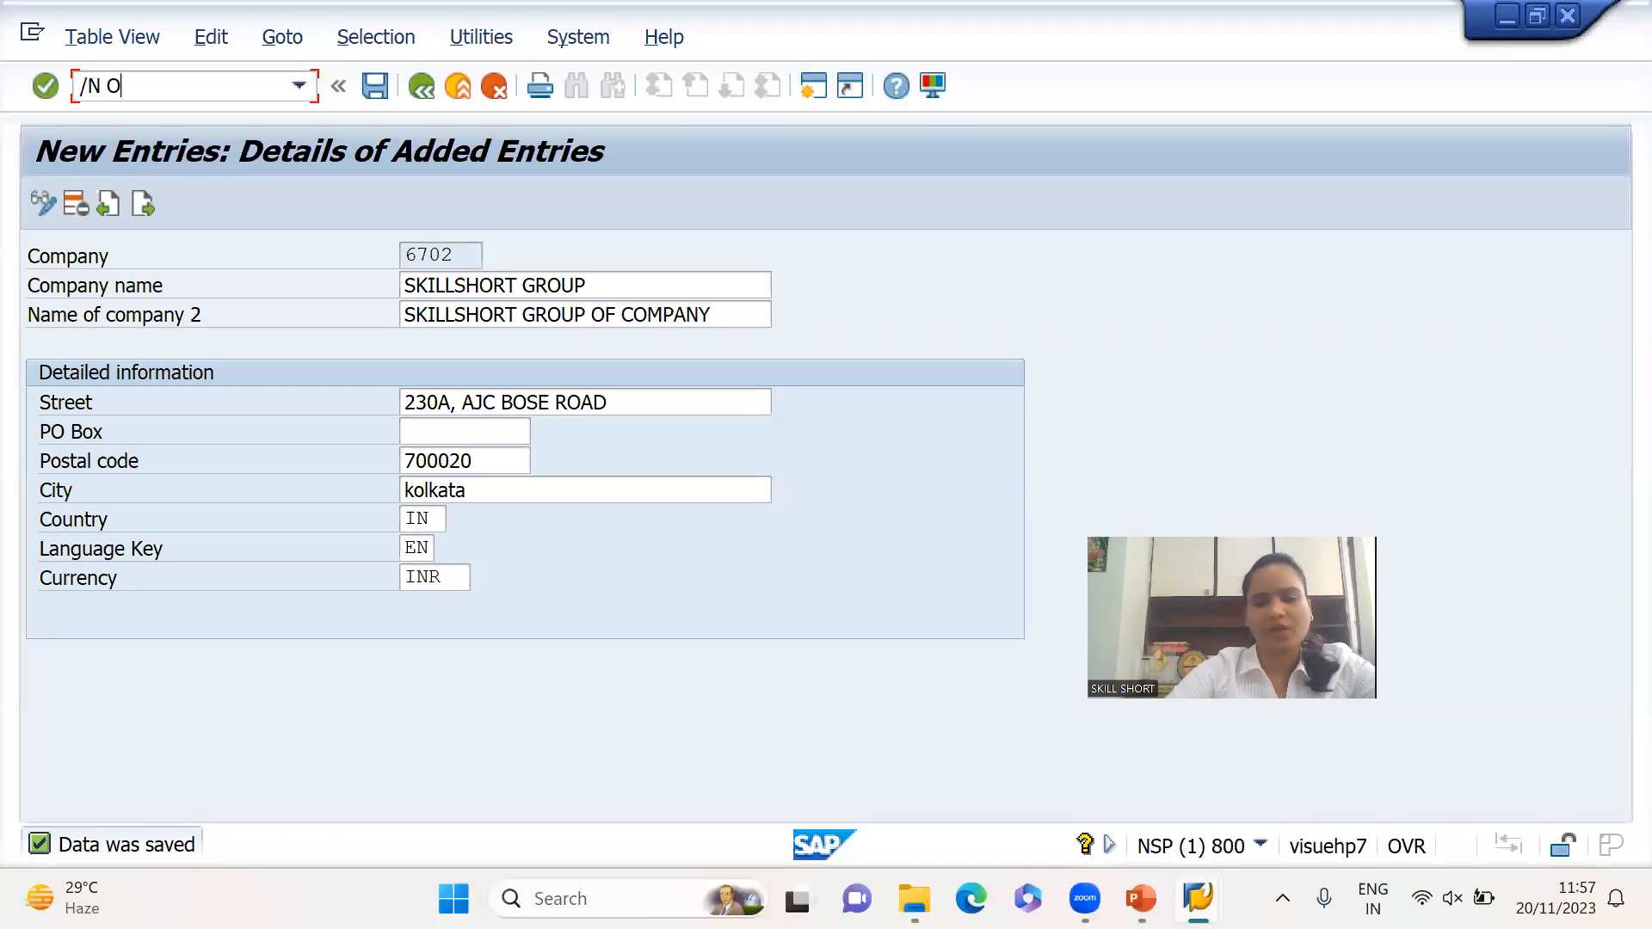
pyautogui.write('X02')
pyautogui.press('Return')
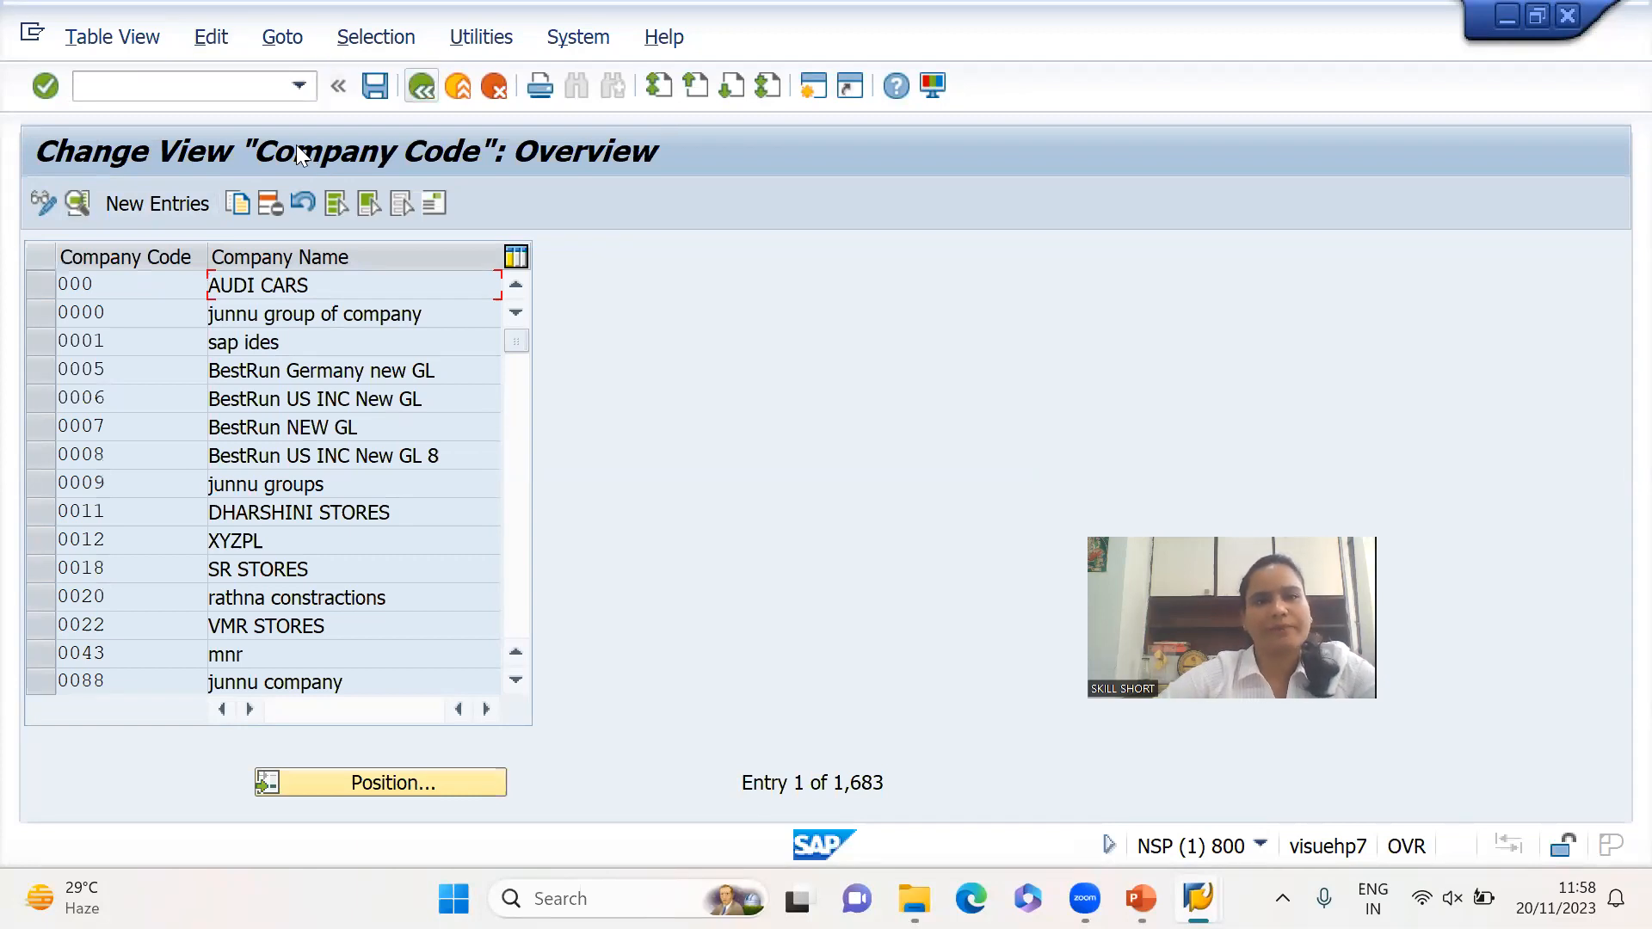
pyautogui.press('F3')
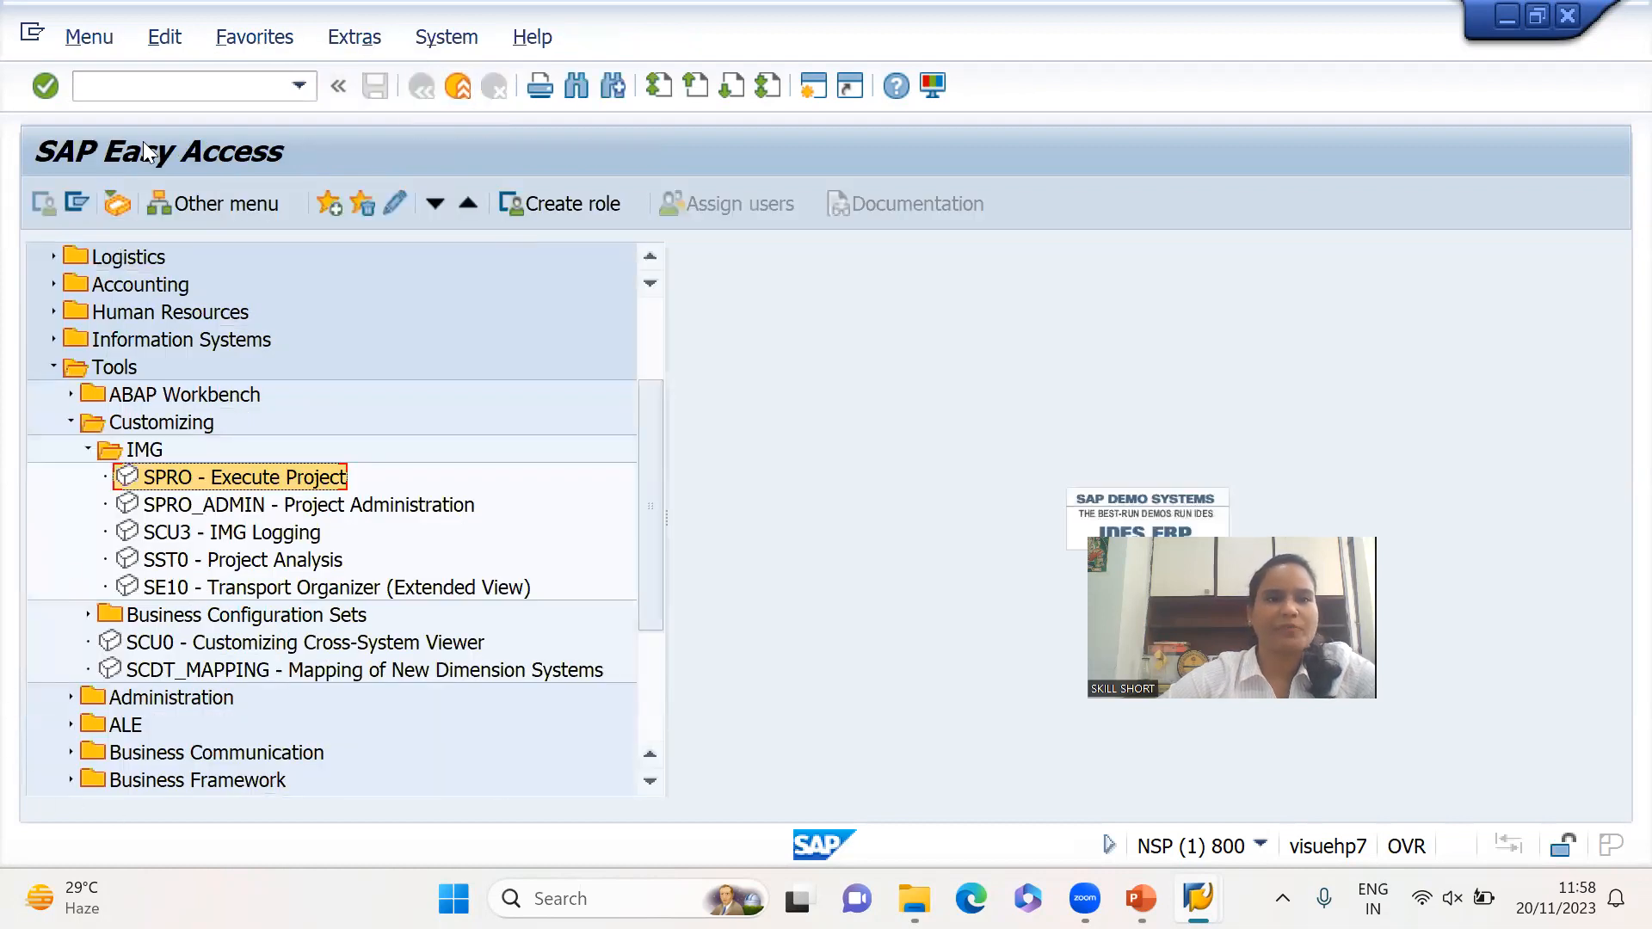
# Run SPRO, display the SAP Customizing Implementation Guide, and expand Enterprise Structure down to the Financial Accounting activities under Definition
pyautogui.write('SPRO')
pyautogui.press('Return')
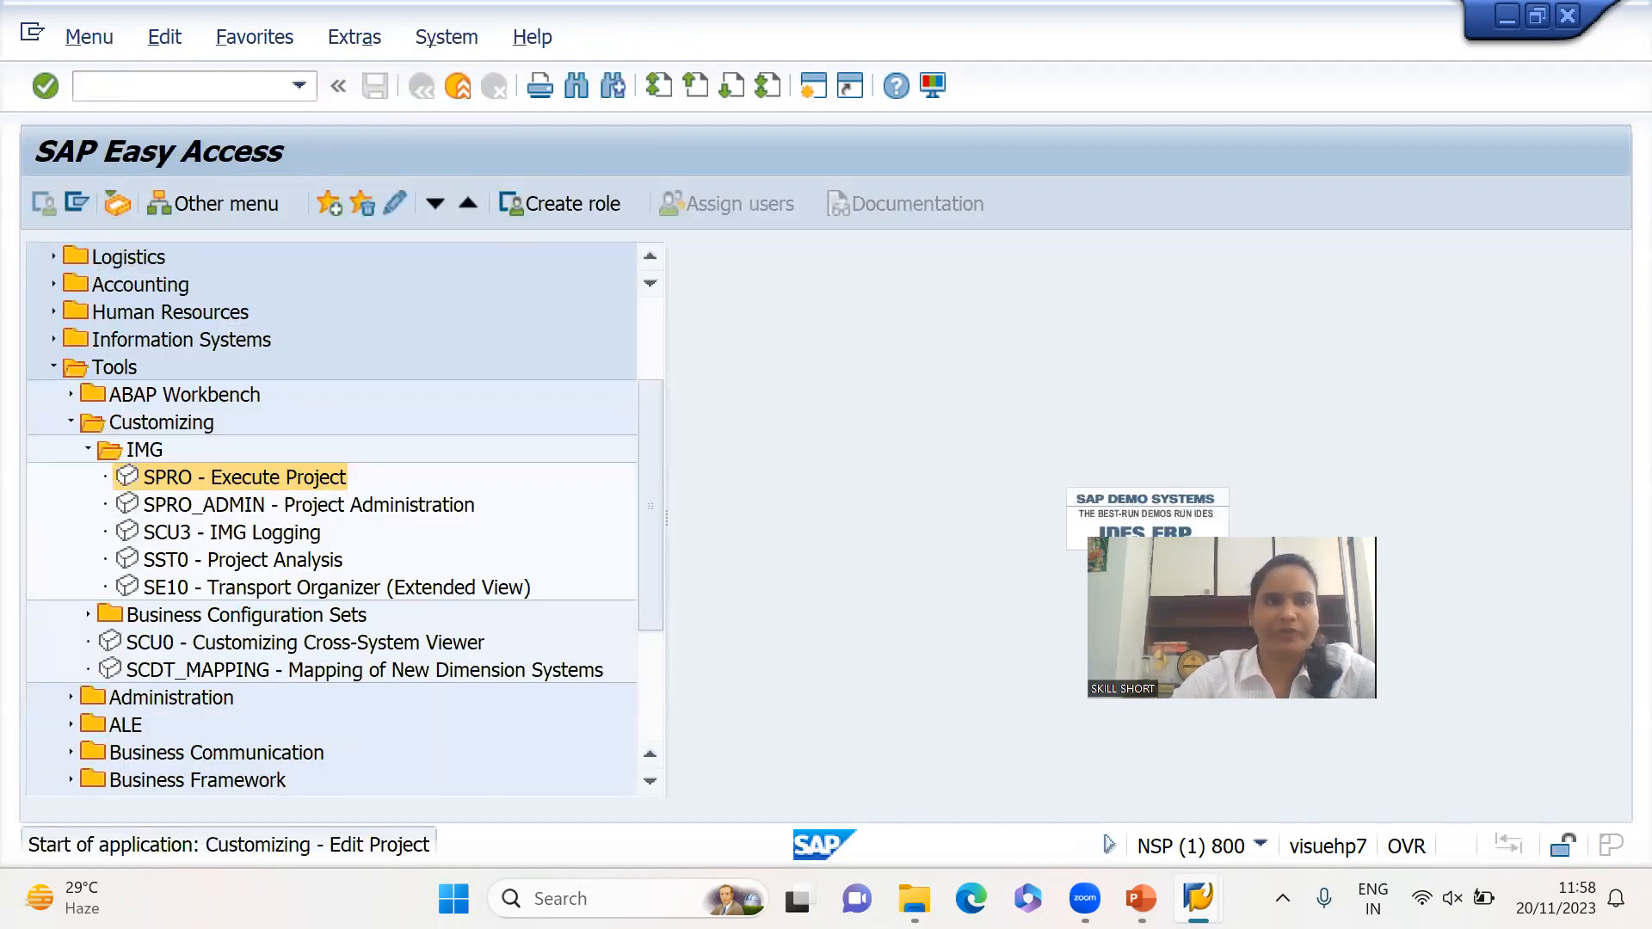
pyautogui.click(131, 203)
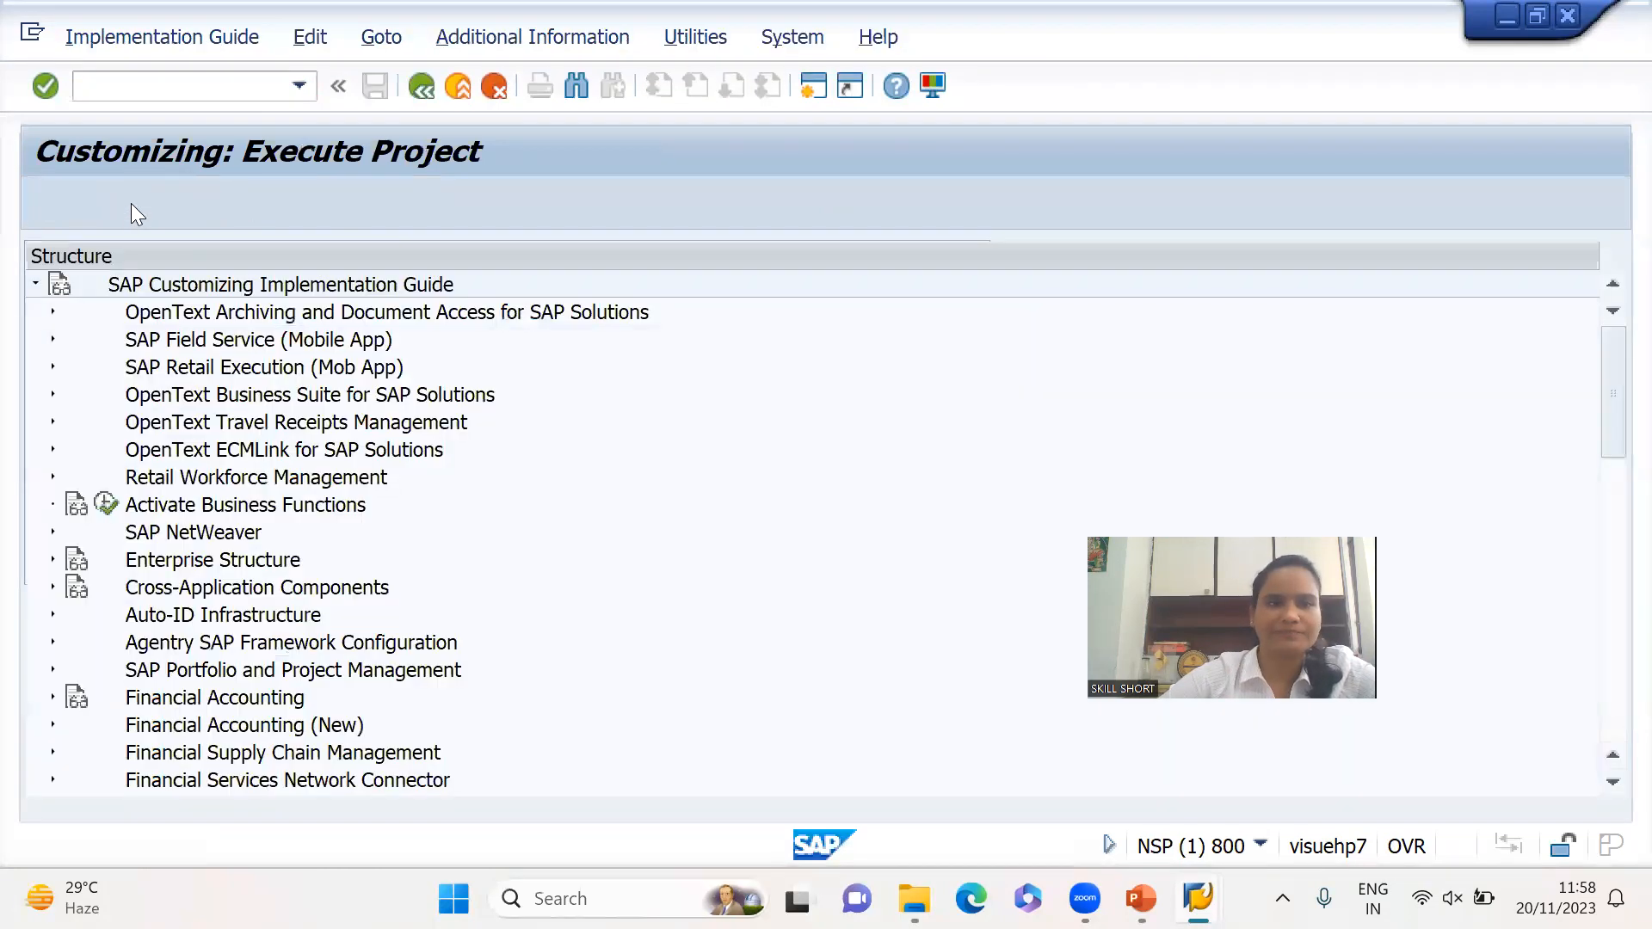
pyautogui.click(52, 560)
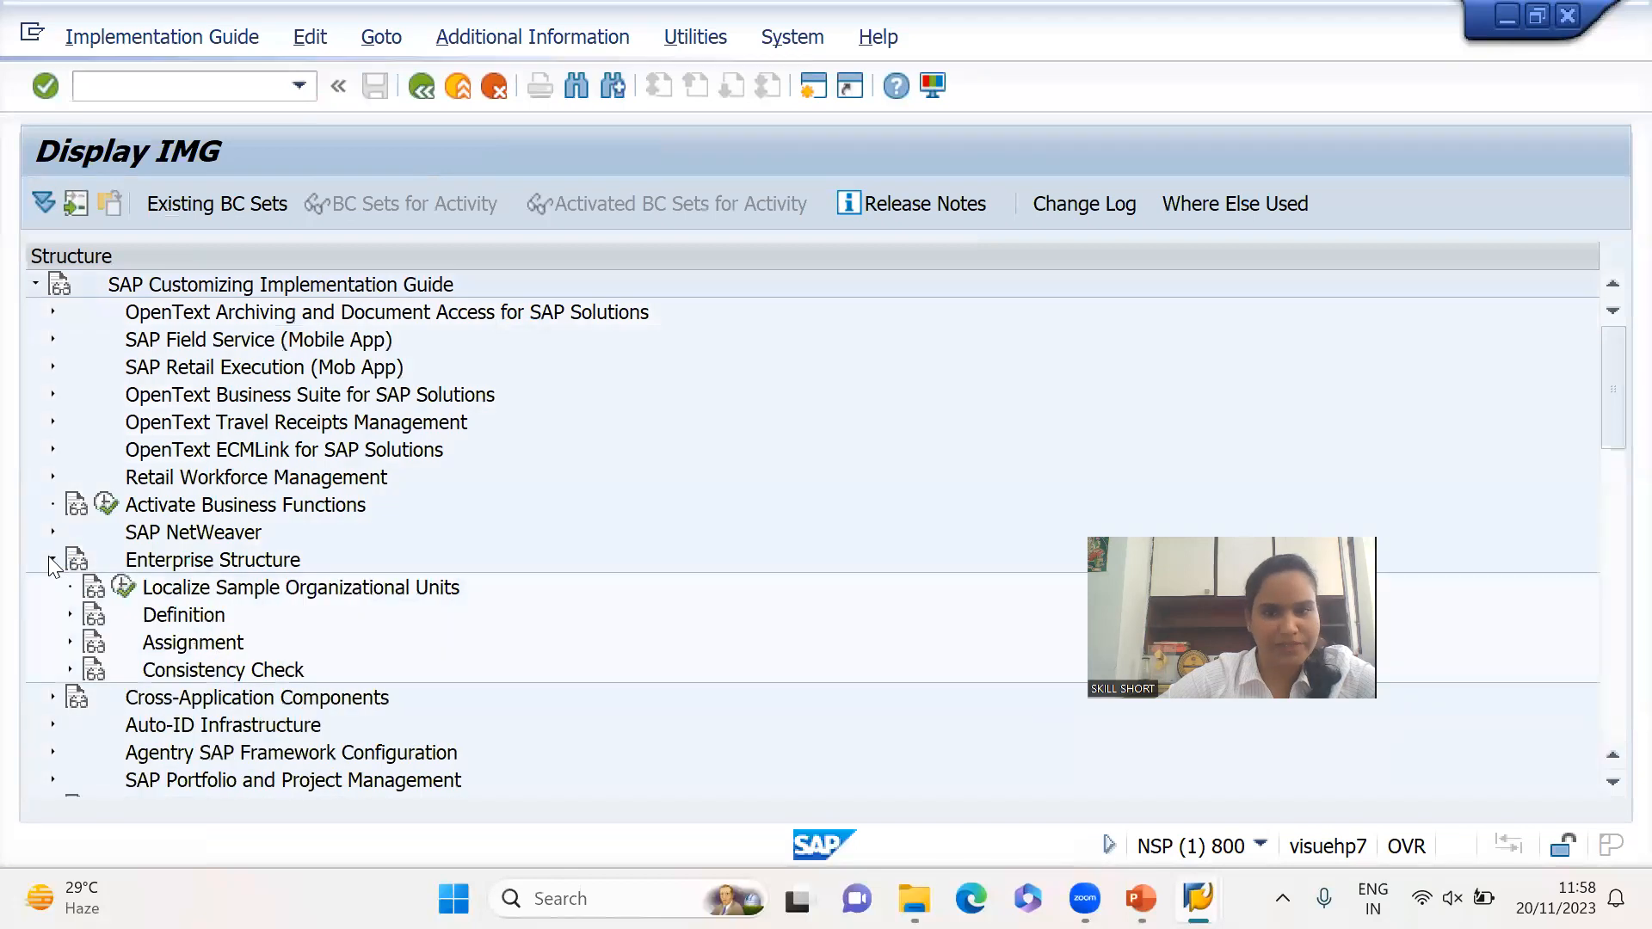
pyautogui.click(71, 611)
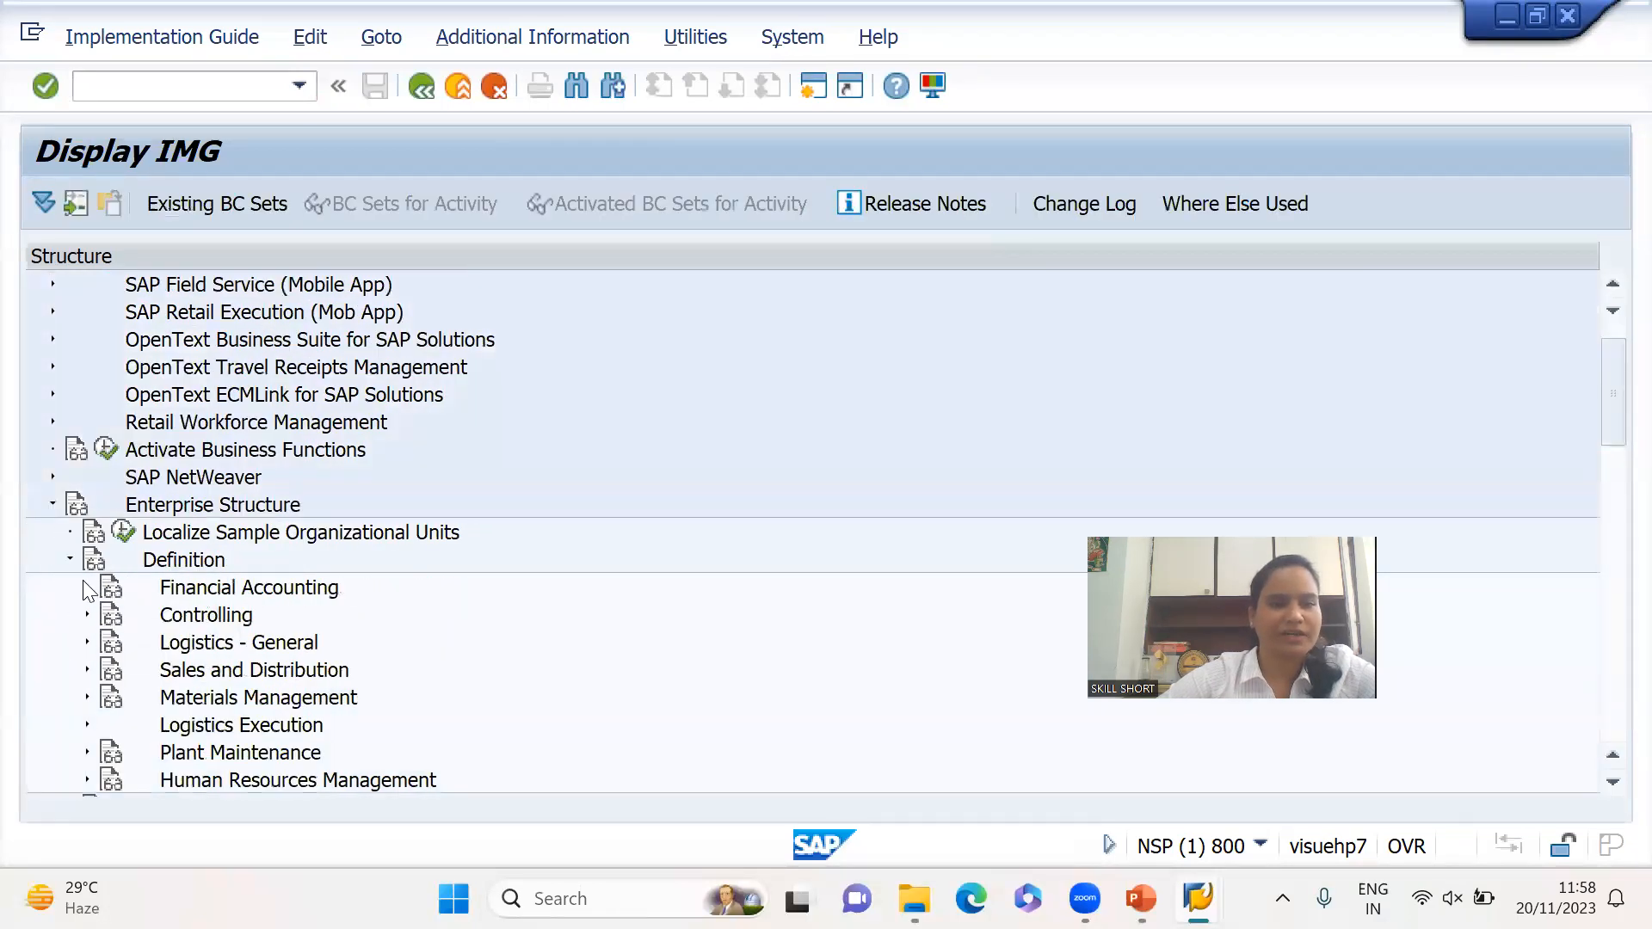
pyautogui.click(86, 587)
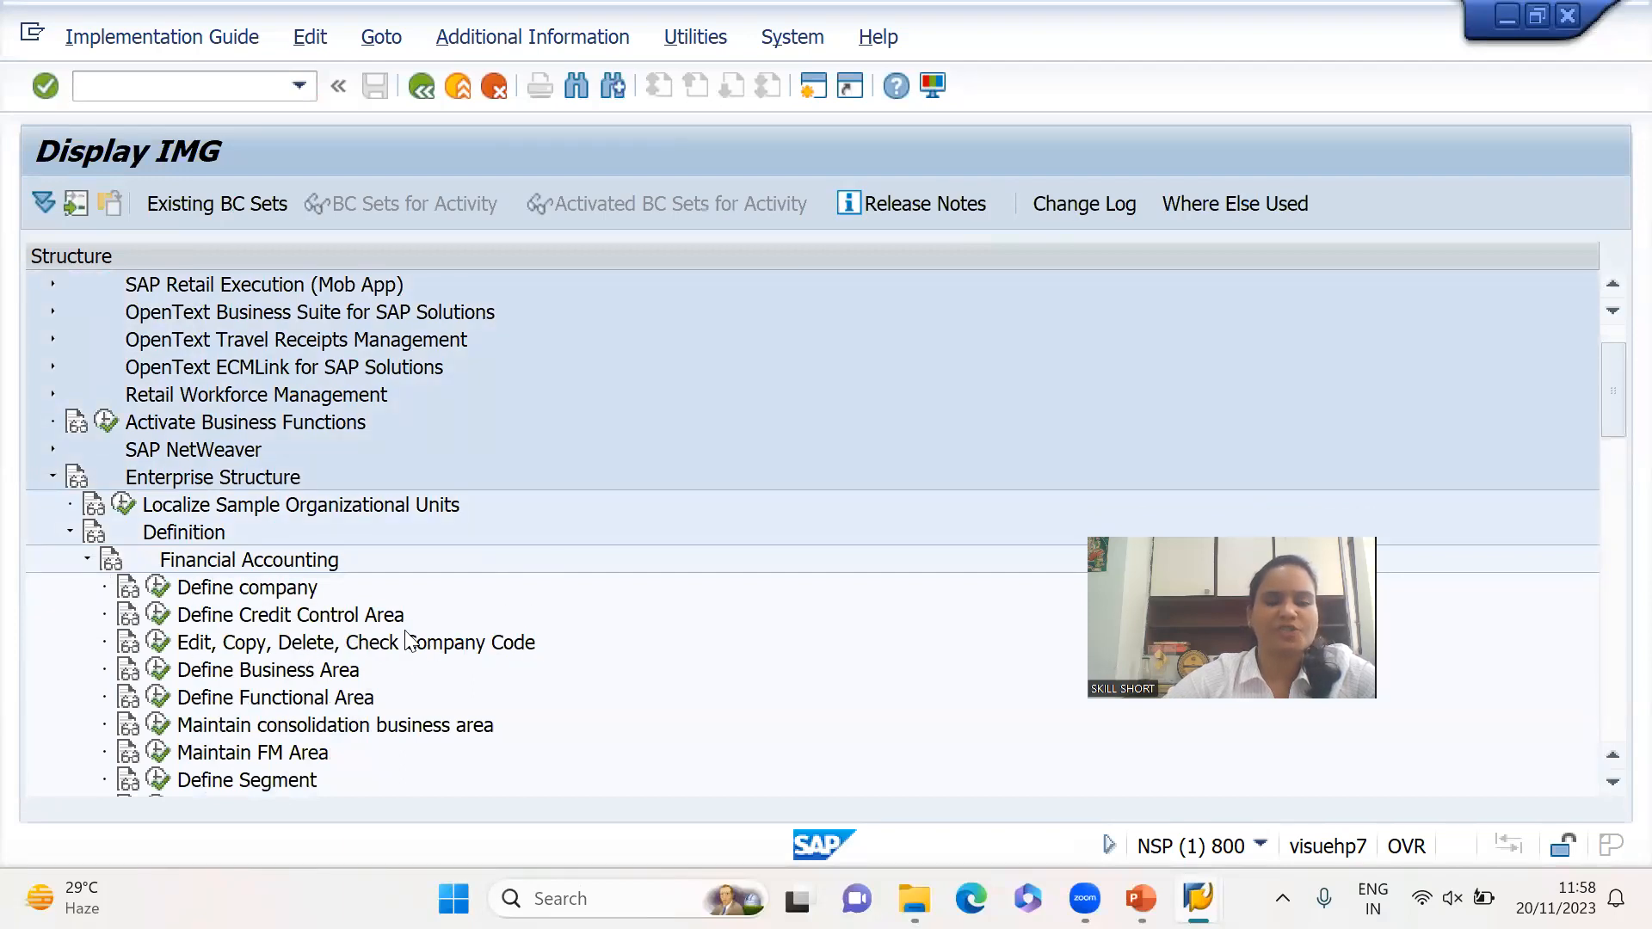
# View the documentation of the Edit, Copy, Delete, Check Company Code activity and close it
pyautogui.click(129, 648)
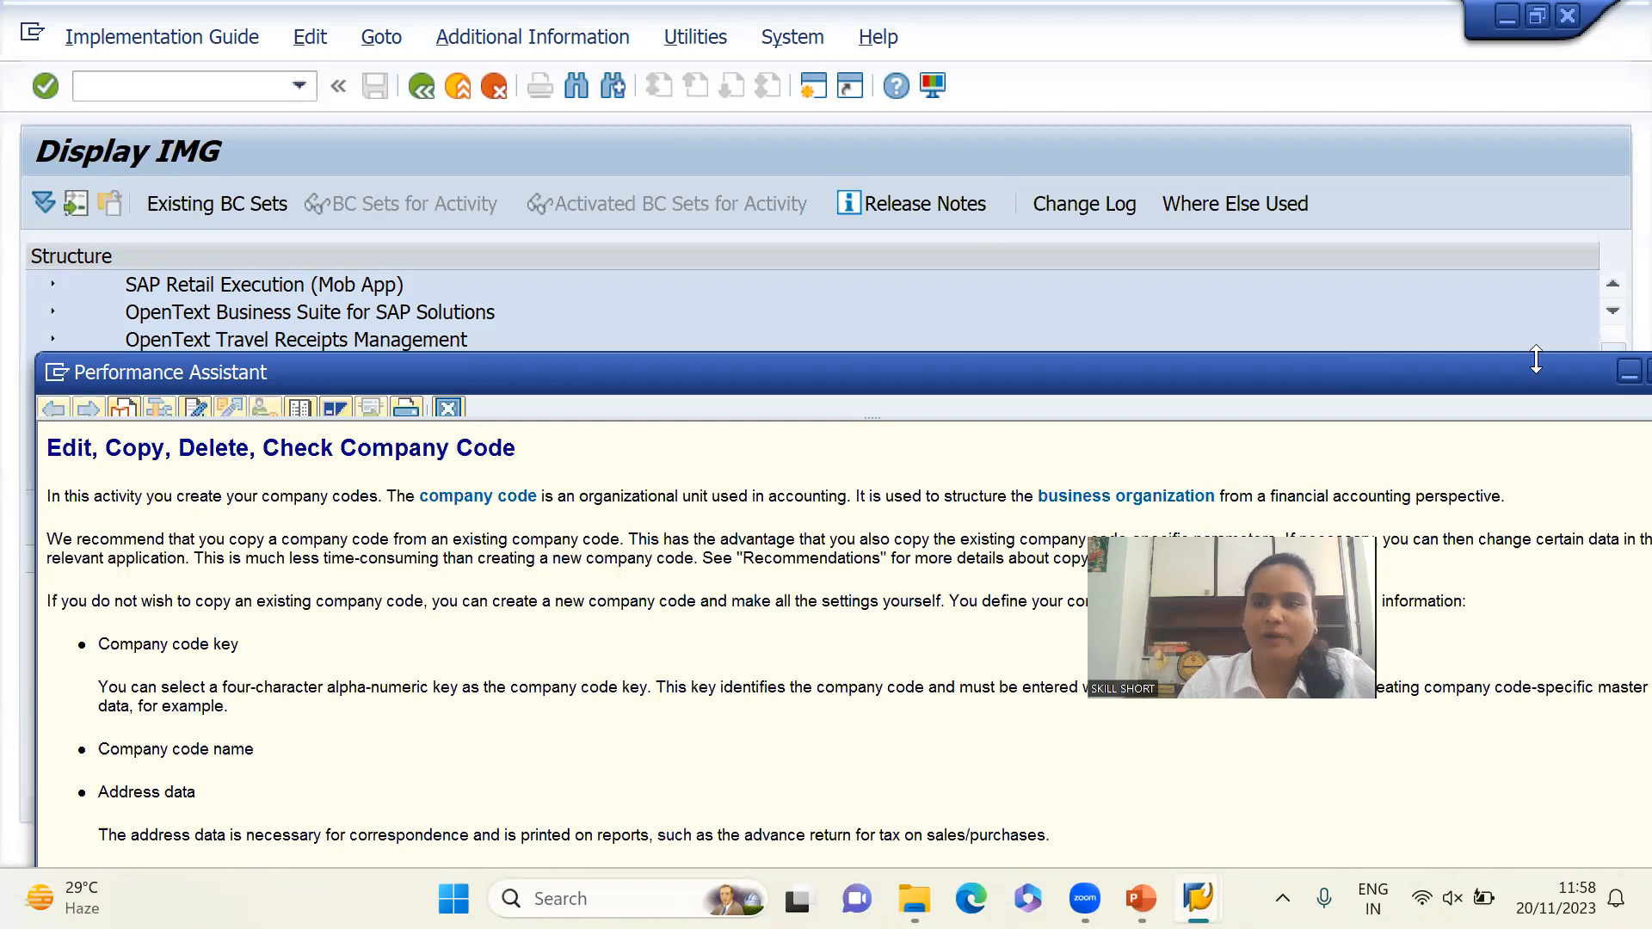
pyautogui.moveTo(1479, 364); pyautogui.dragTo(1328, 340)
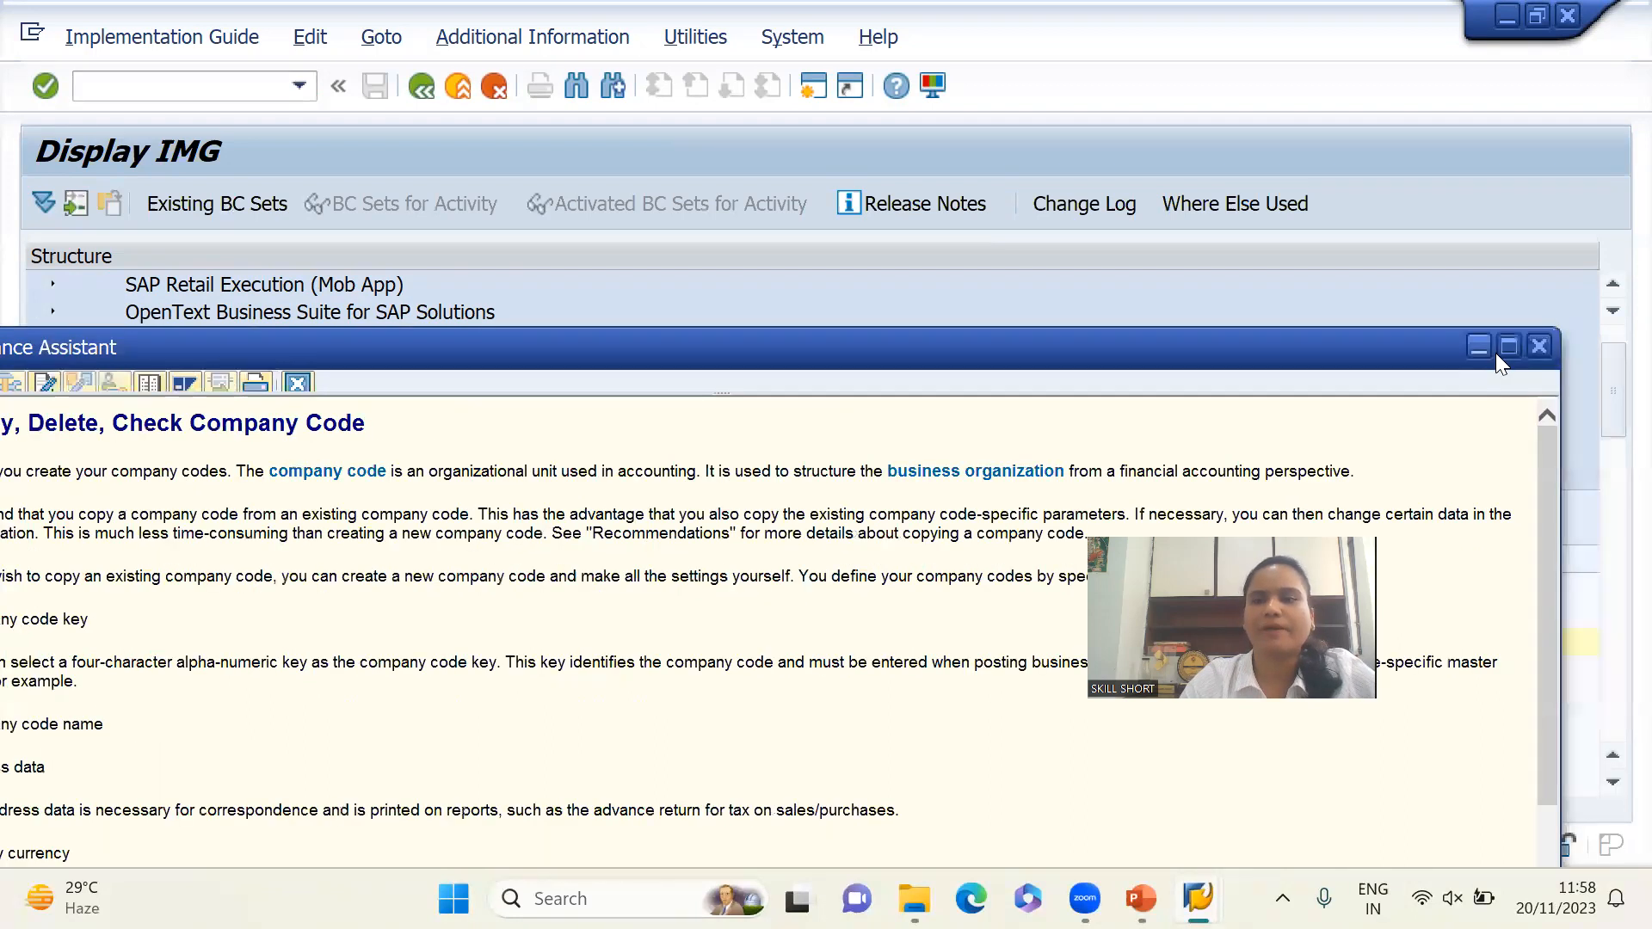
pyautogui.click(1539, 348)
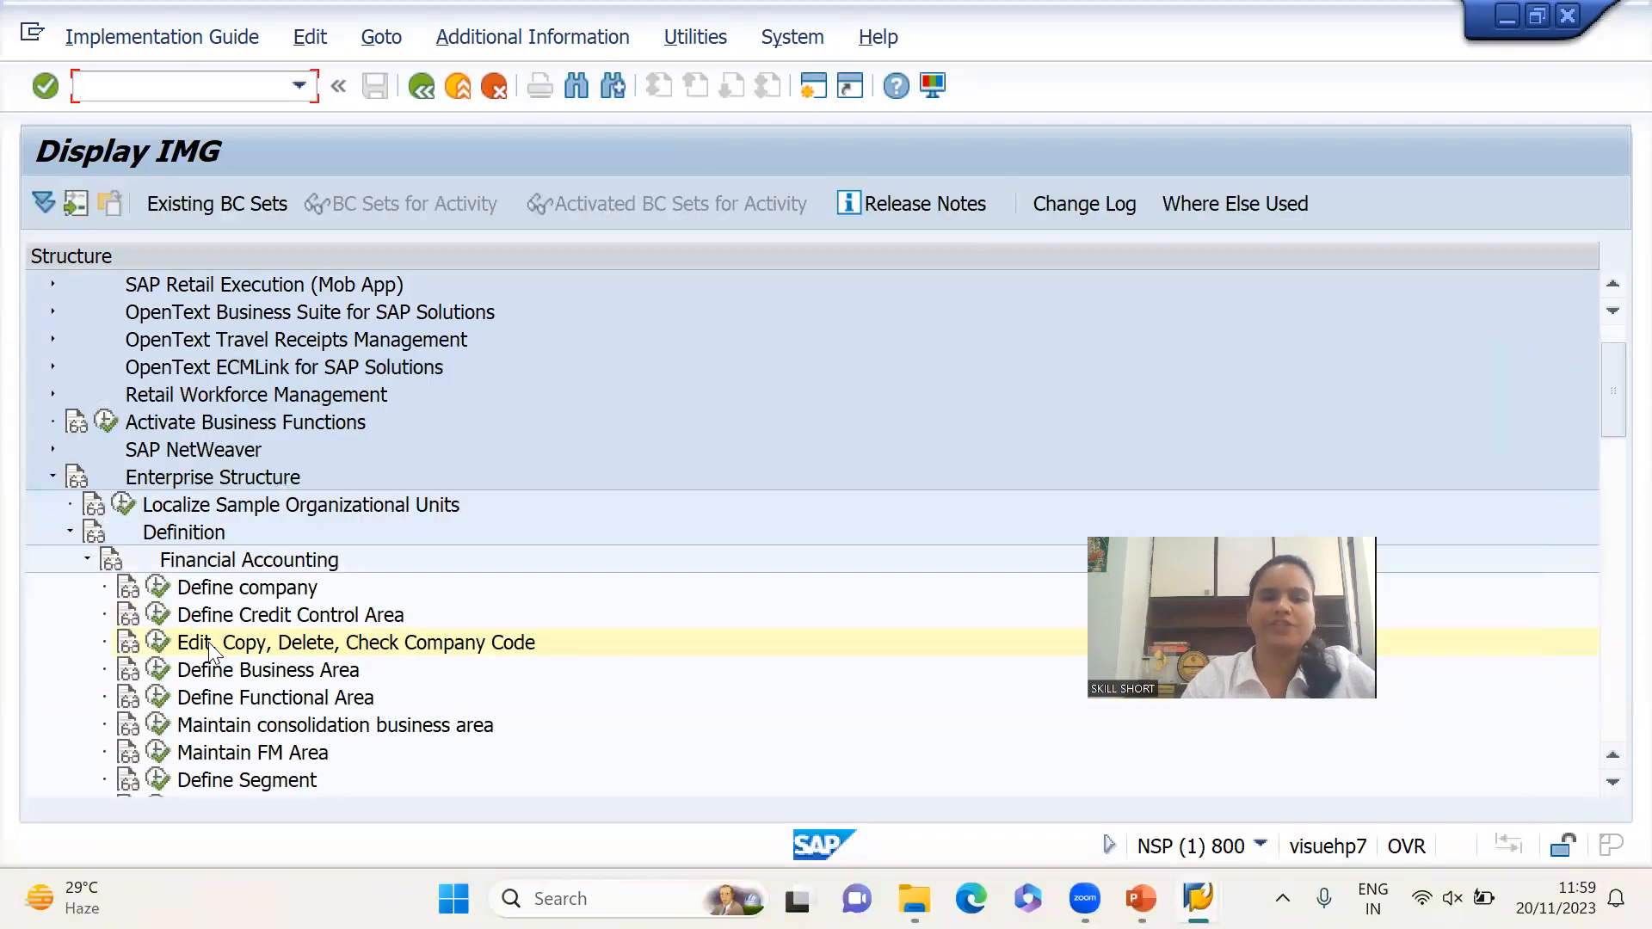
# From the Edit, Copy, Delete, Check Company Code activity, view Copy, delete, check company code and return to the activity selection
pyautogui.click(162, 643)
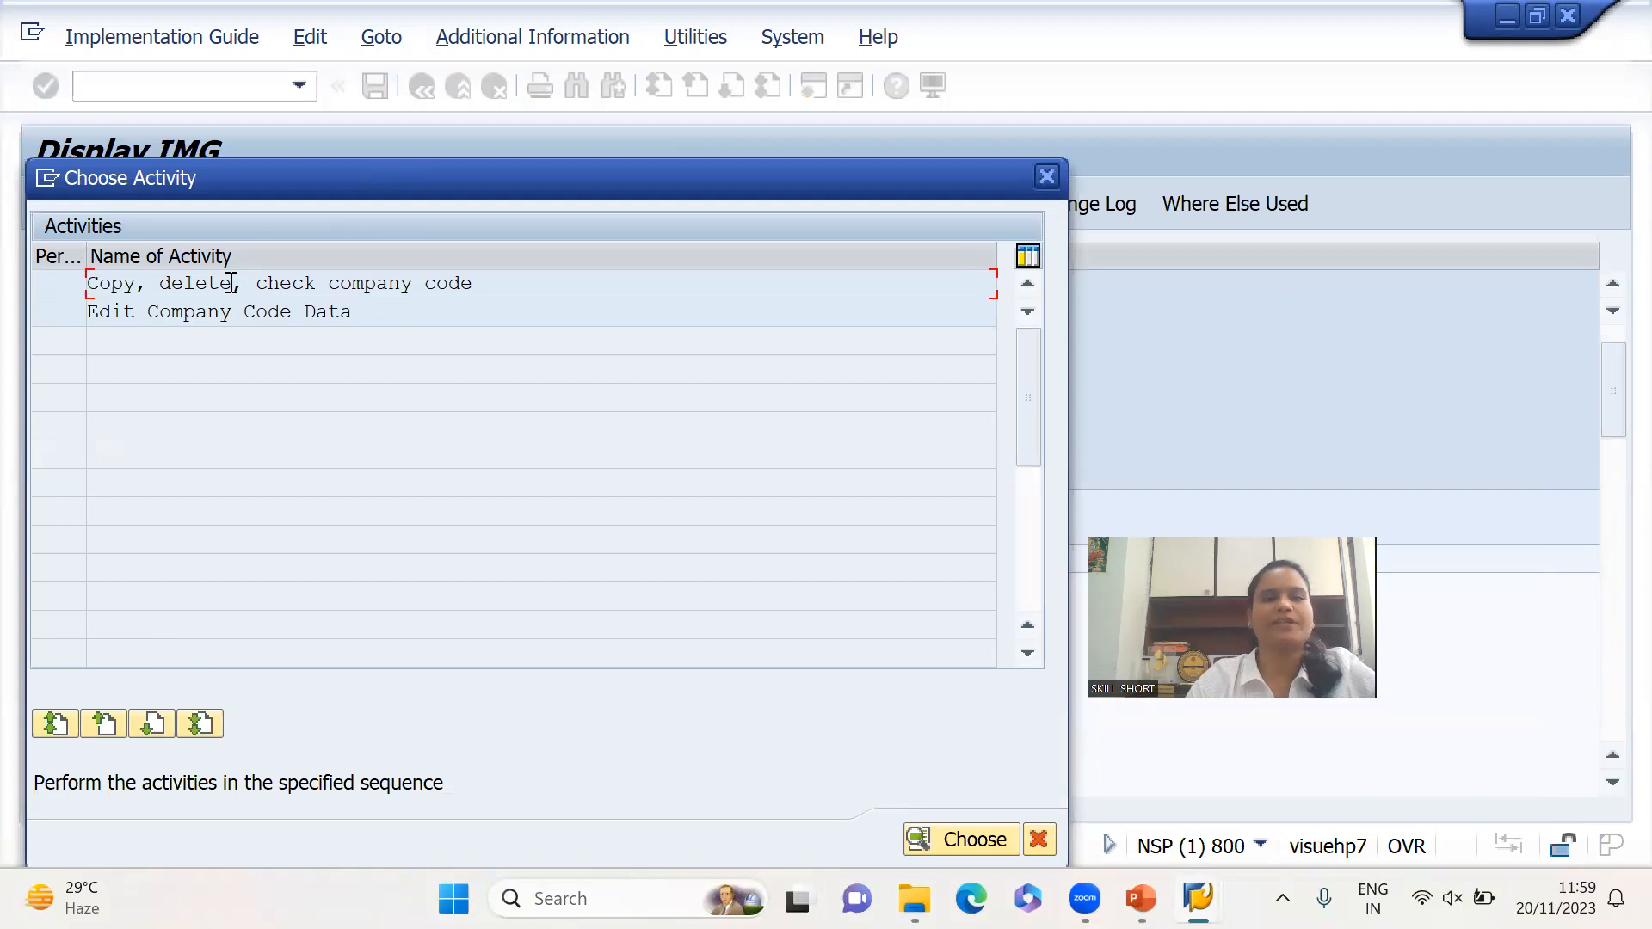
pyautogui.doubleClick(232, 282)
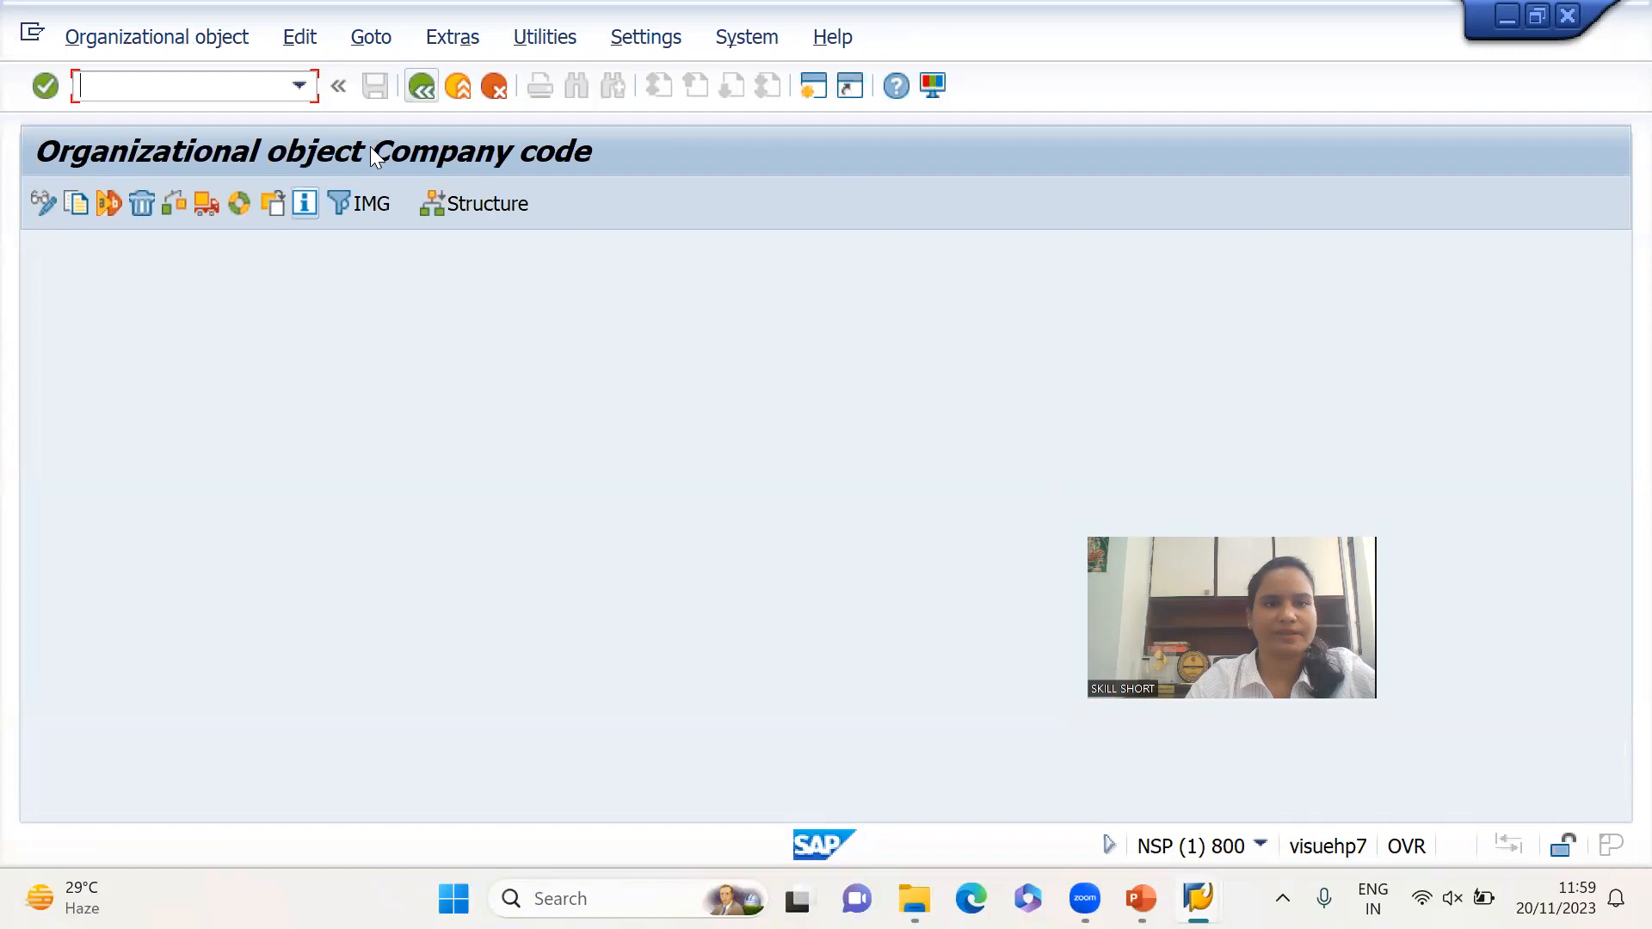
pyautogui.press('F3')
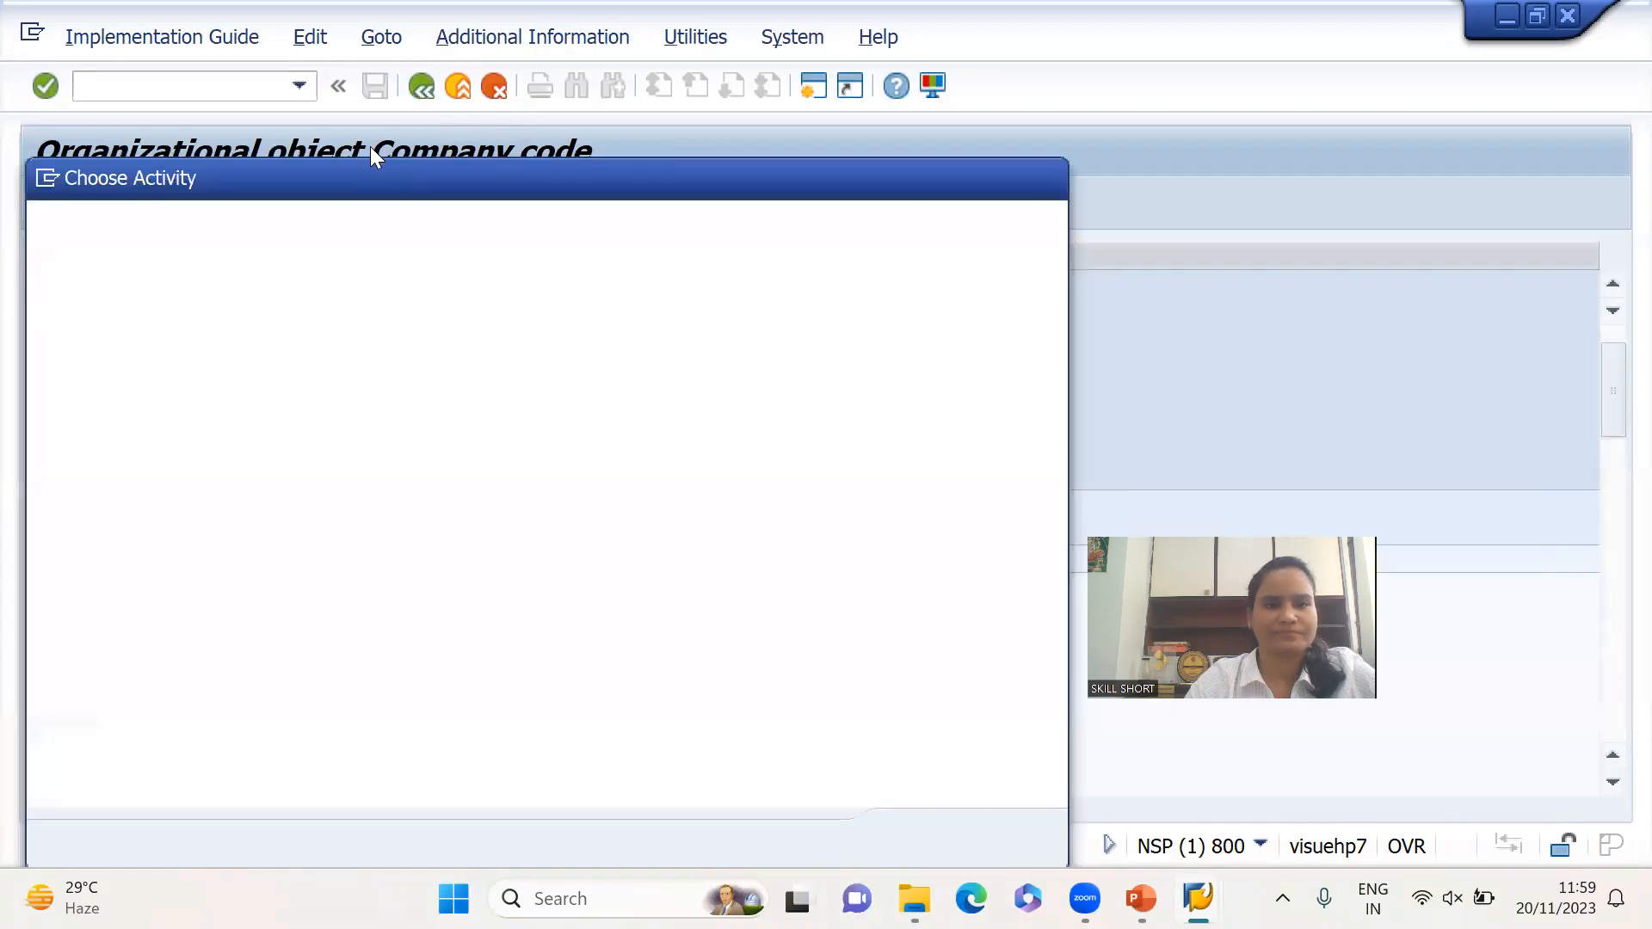
# Choose the Edit Company Code Data activity and start a new company code entry
pyautogui.doubleClick(243, 318)
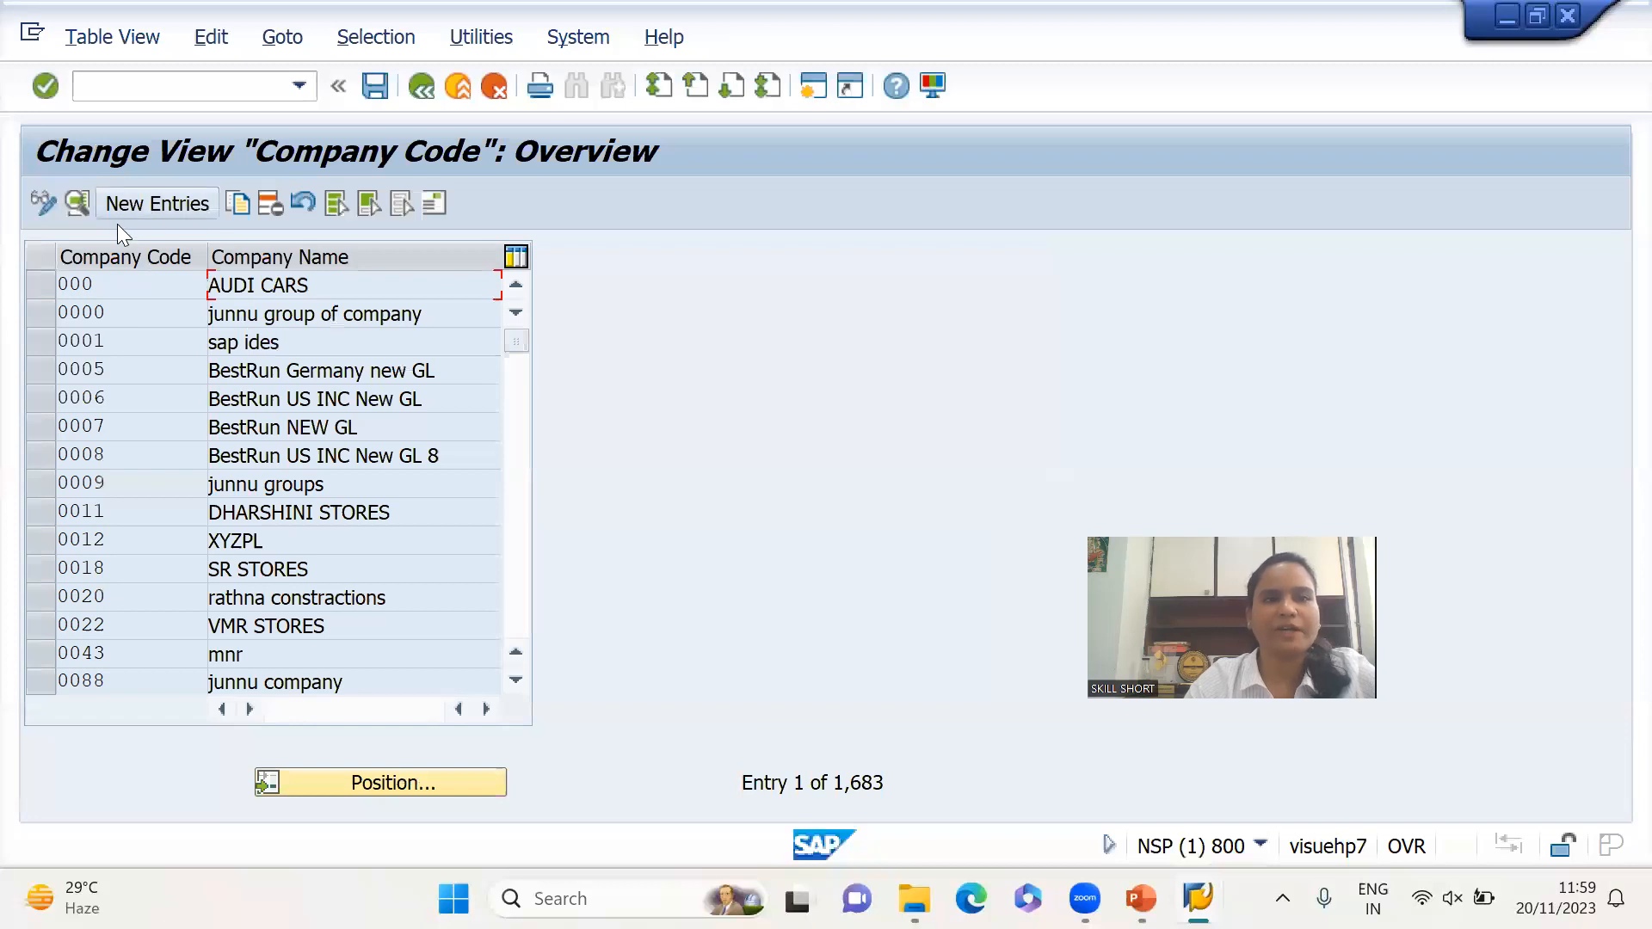
pyautogui.click(173, 201)
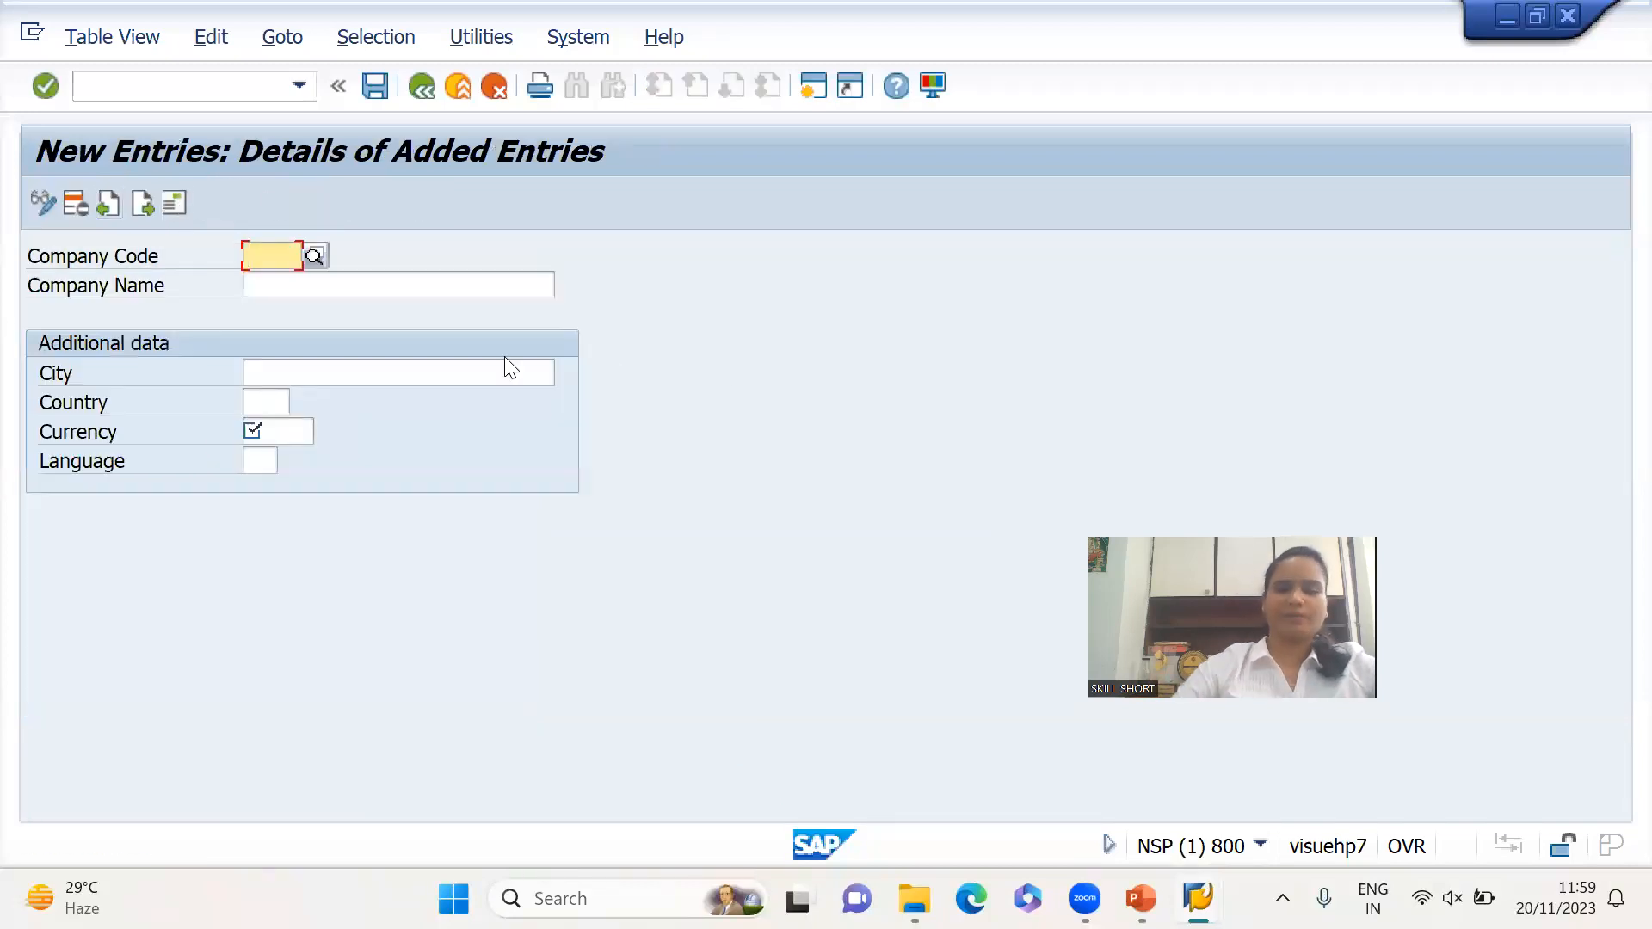
# Switch to PowerPoint, view the Create Company Code - Process slide, and return to the new company code entry in SAP
pyautogui.hotkey('alt', 'Tab')
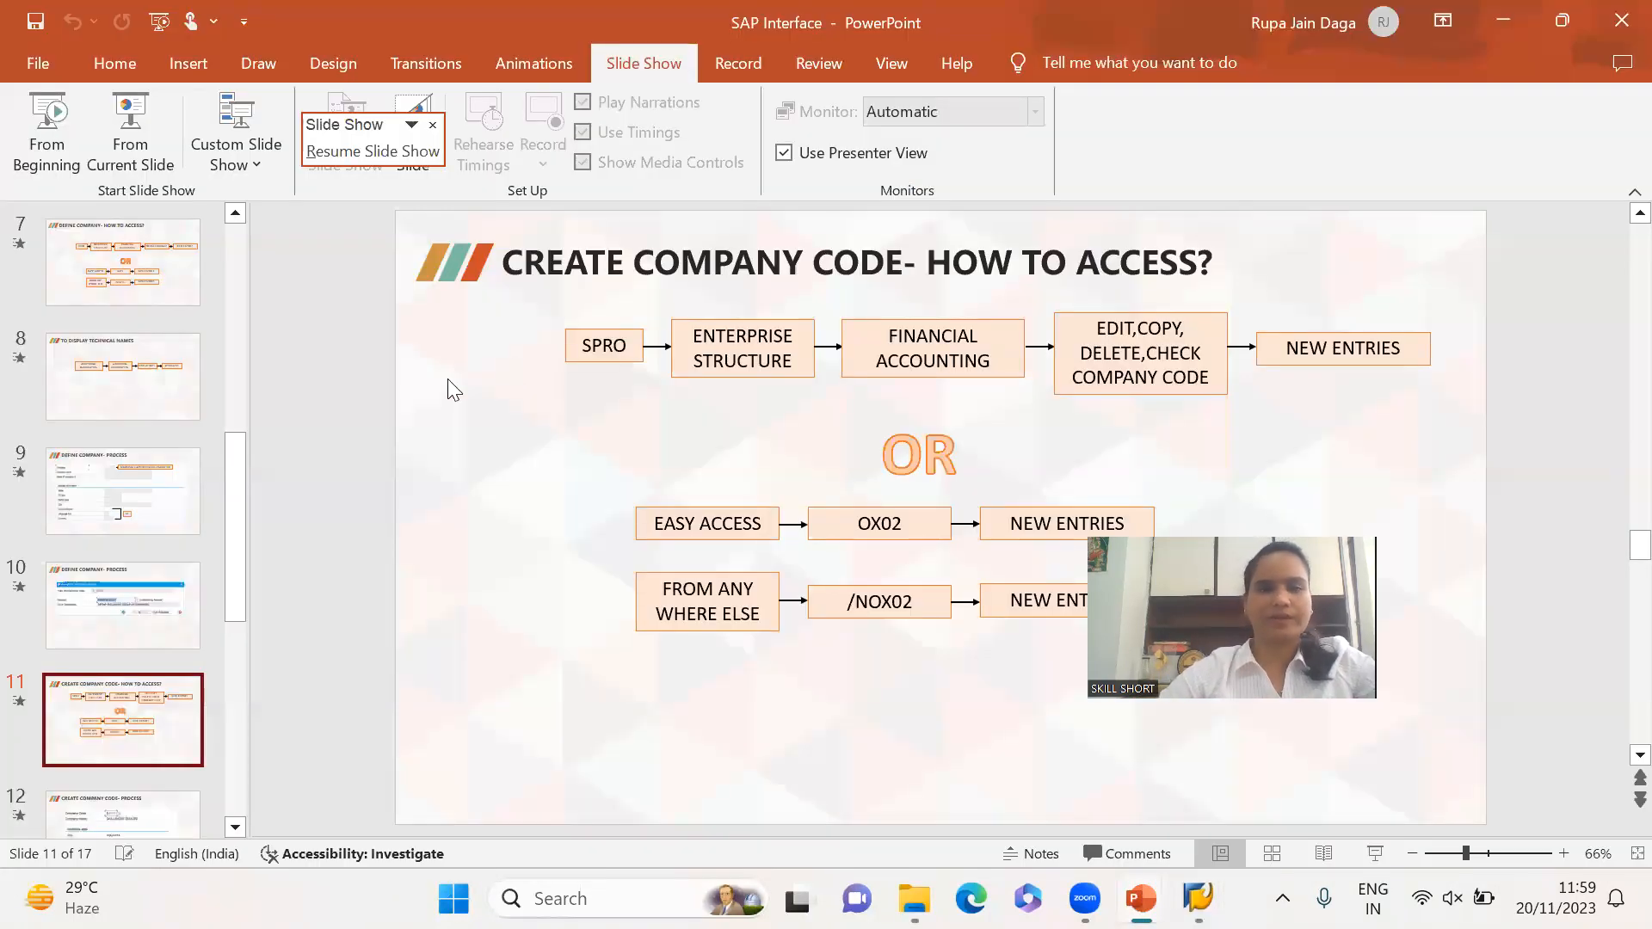
pyautogui.click(134, 805)
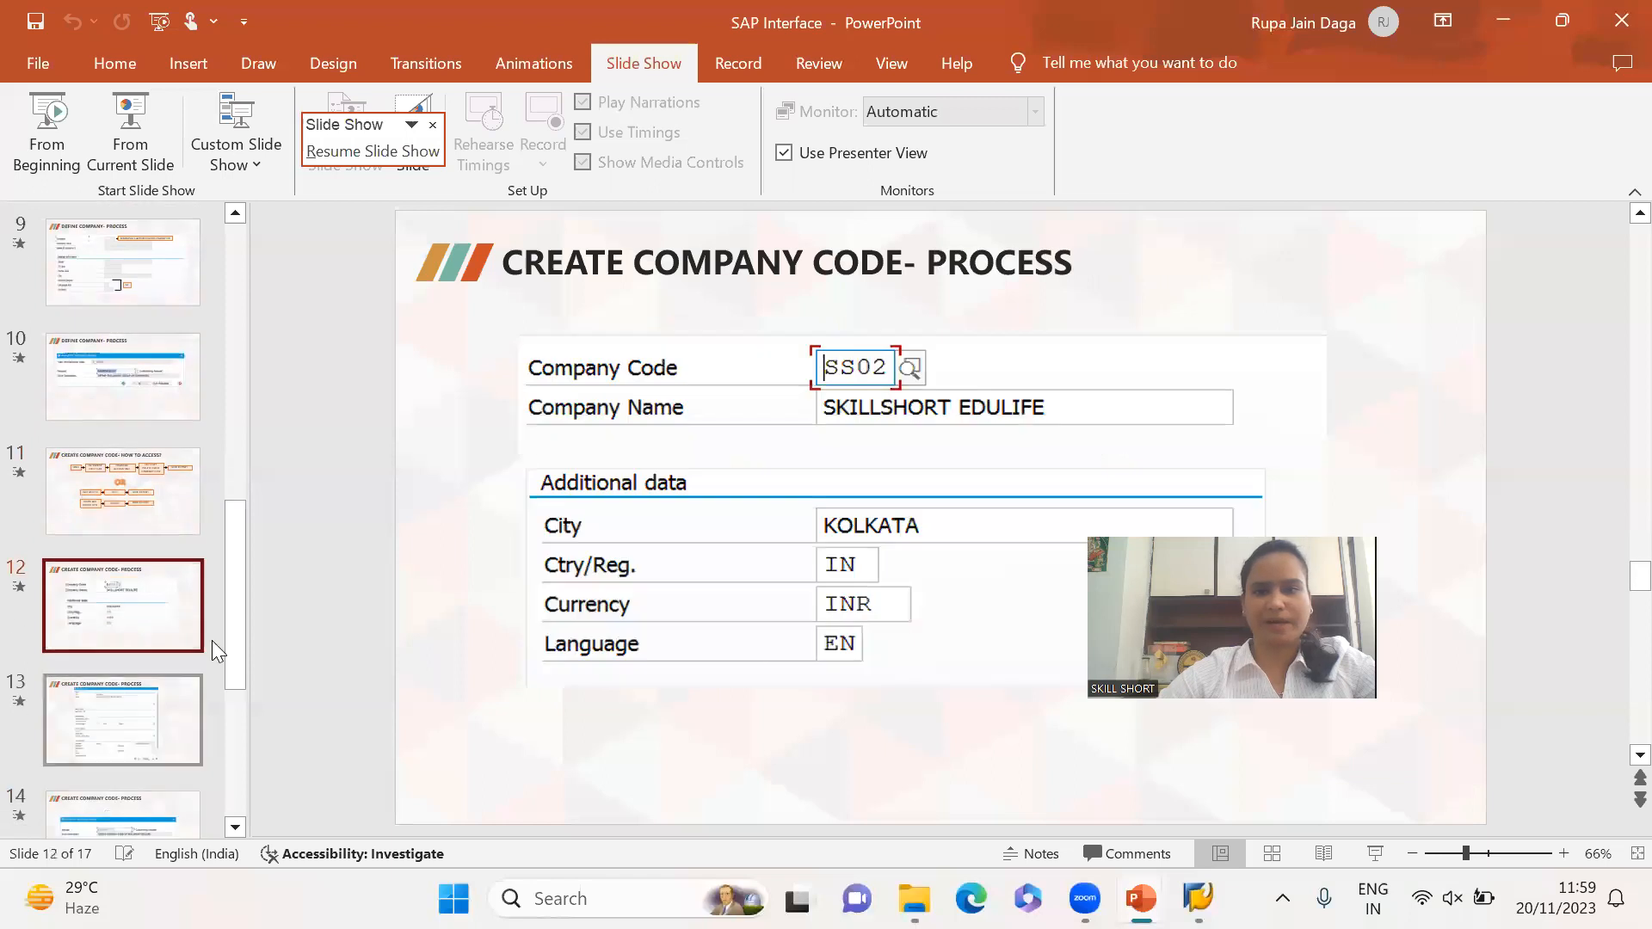
pyautogui.hotkey('alt', 'Tab')
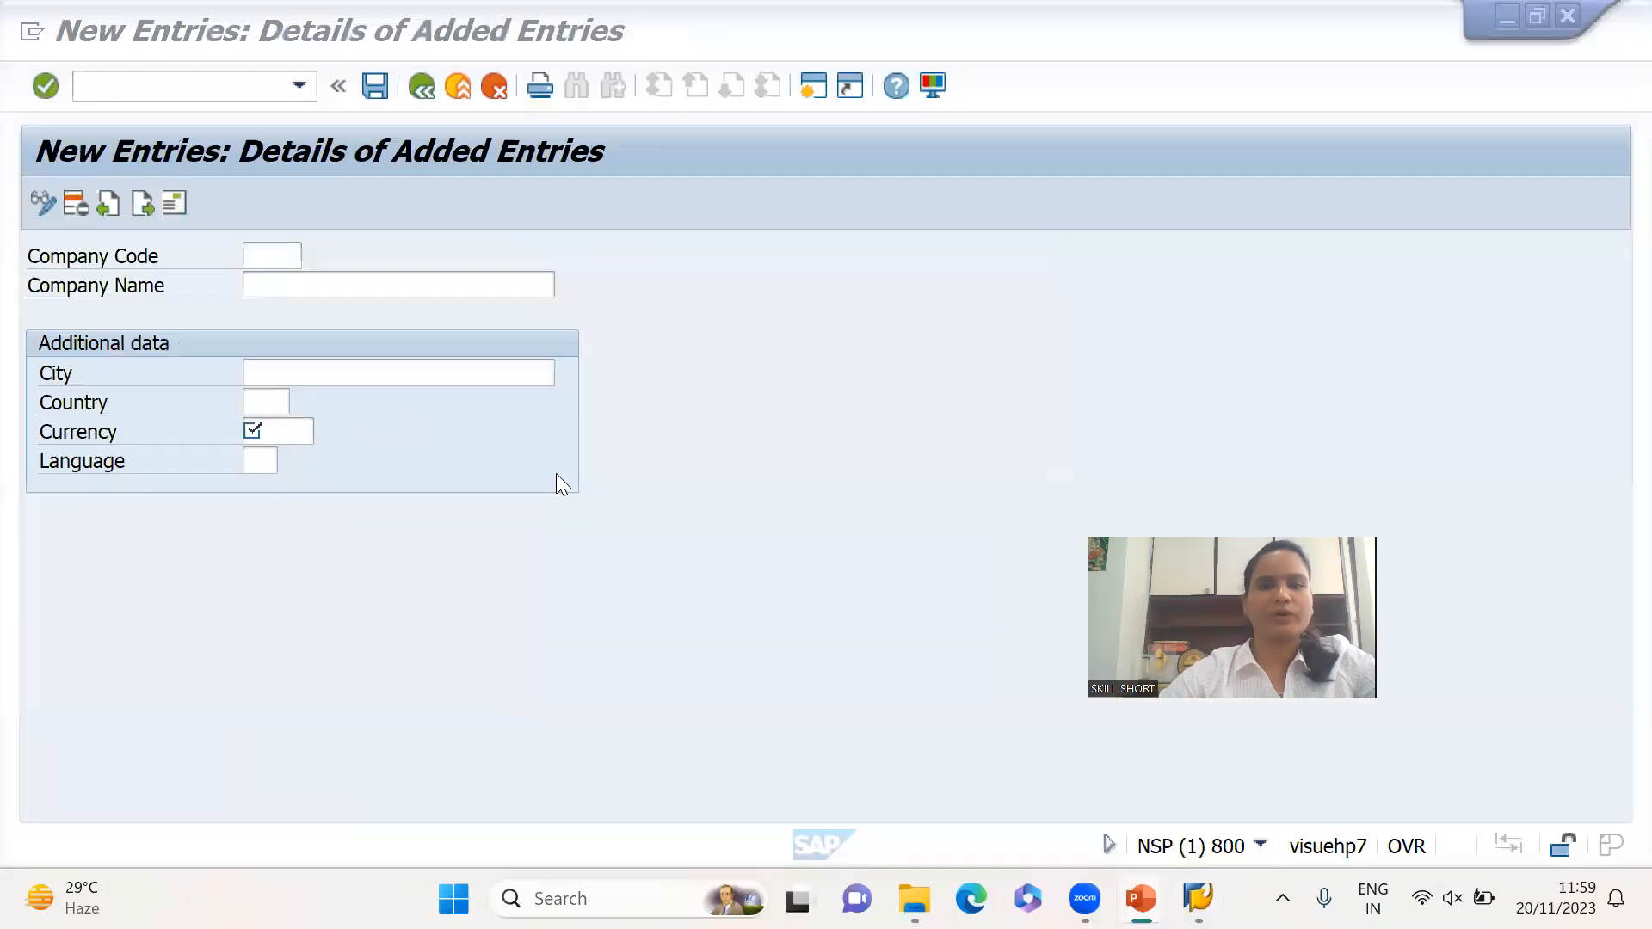
# Enter company code 6703 with the company name SKILLSHORT EDULIFE and the city KOLKATA
pyautogui.click(292, 255)
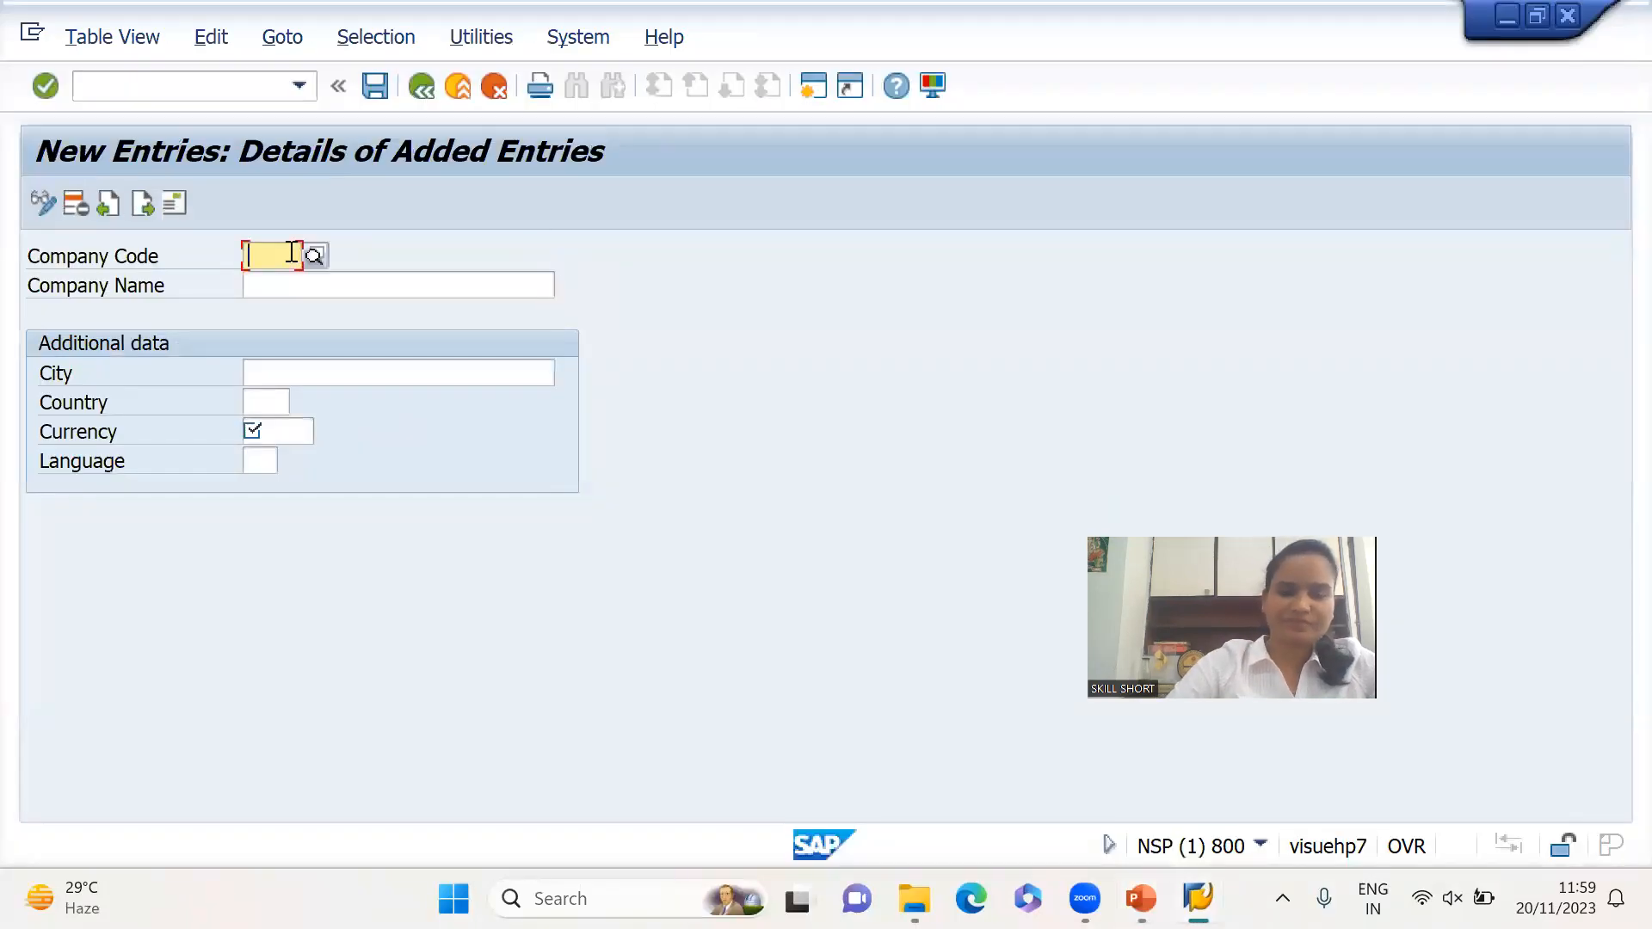
pyautogui.write('6703')
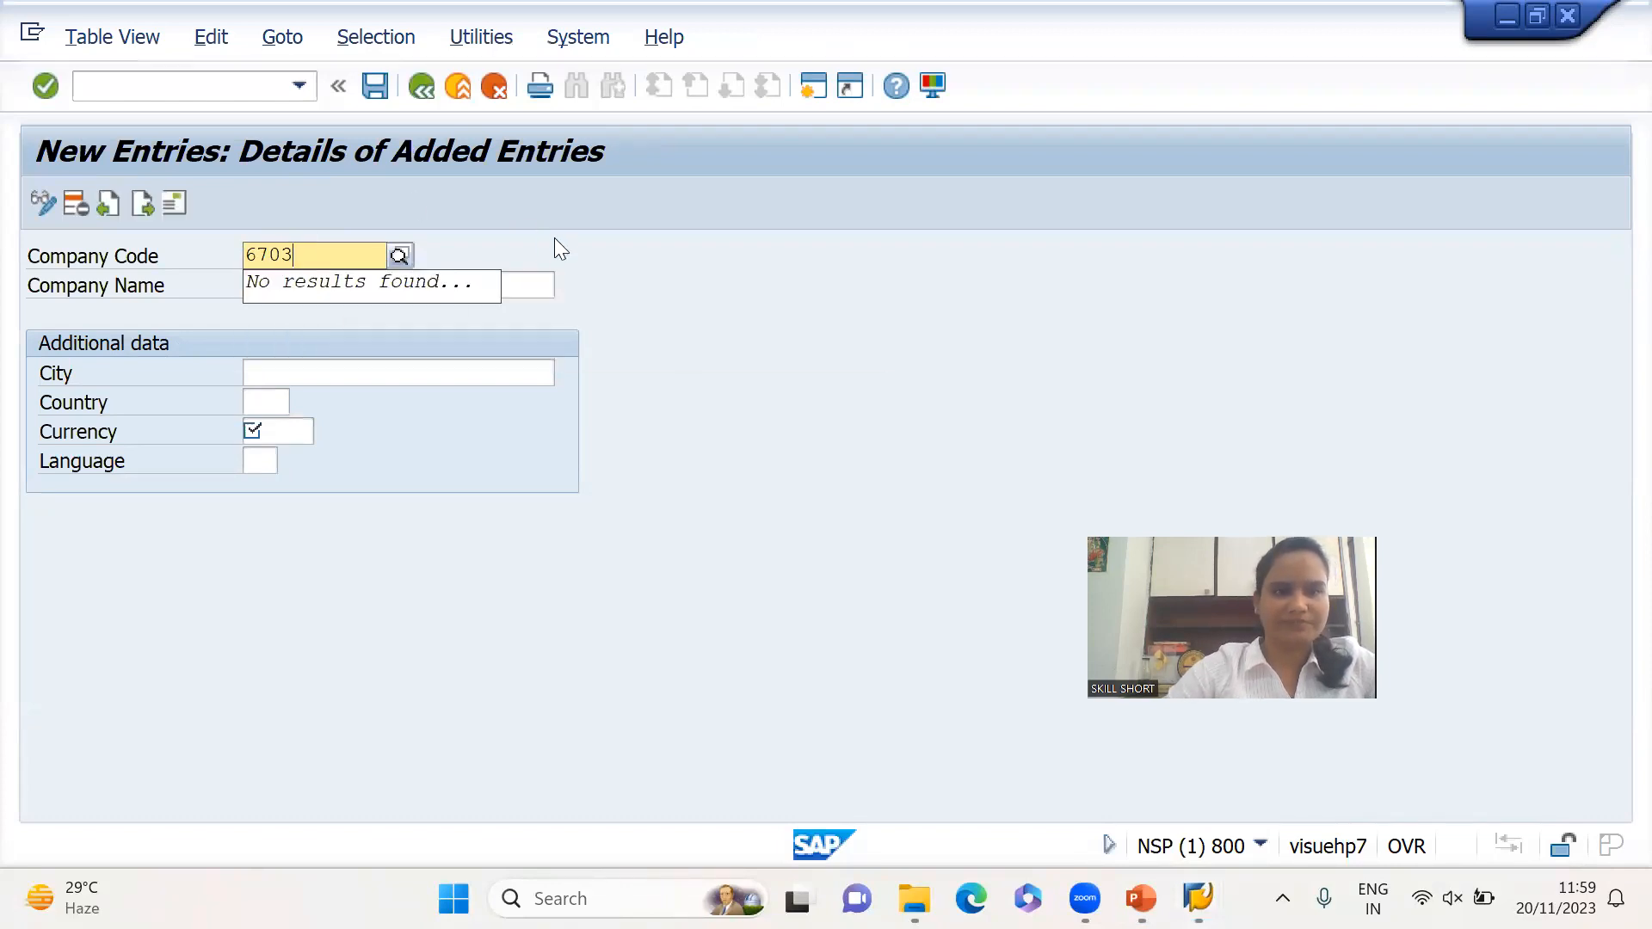
pyautogui.click(545, 290)
pyautogui.write('SKILLSHORT EDULIFE')
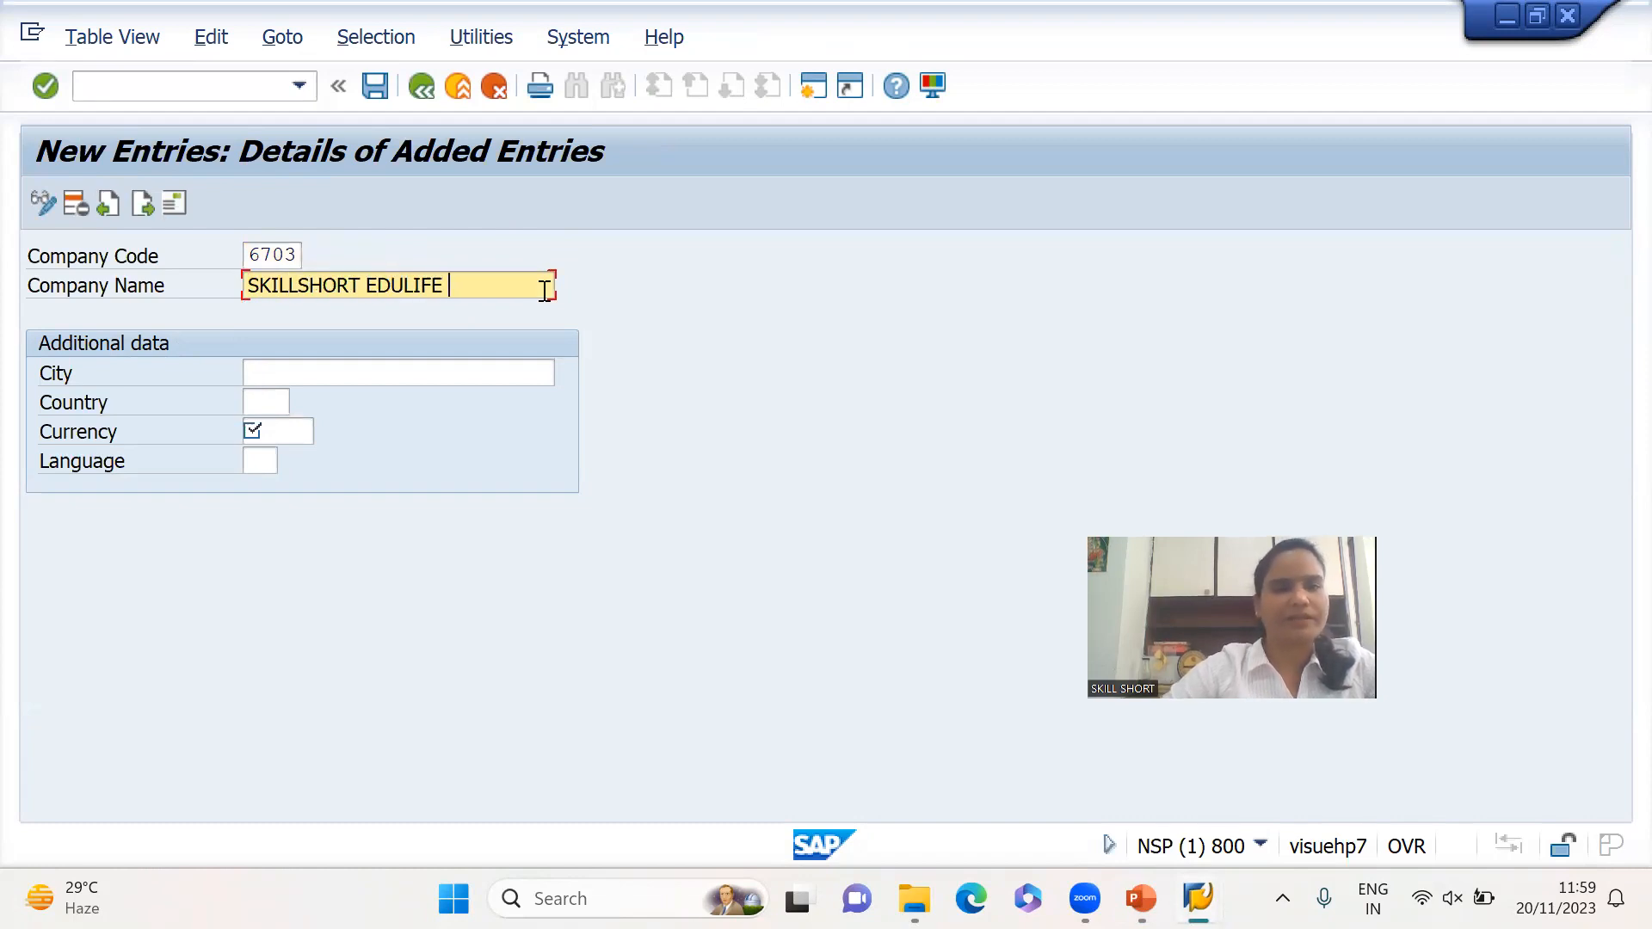
pyautogui.click(368, 370)
pyautogui.write('KOLKATA')
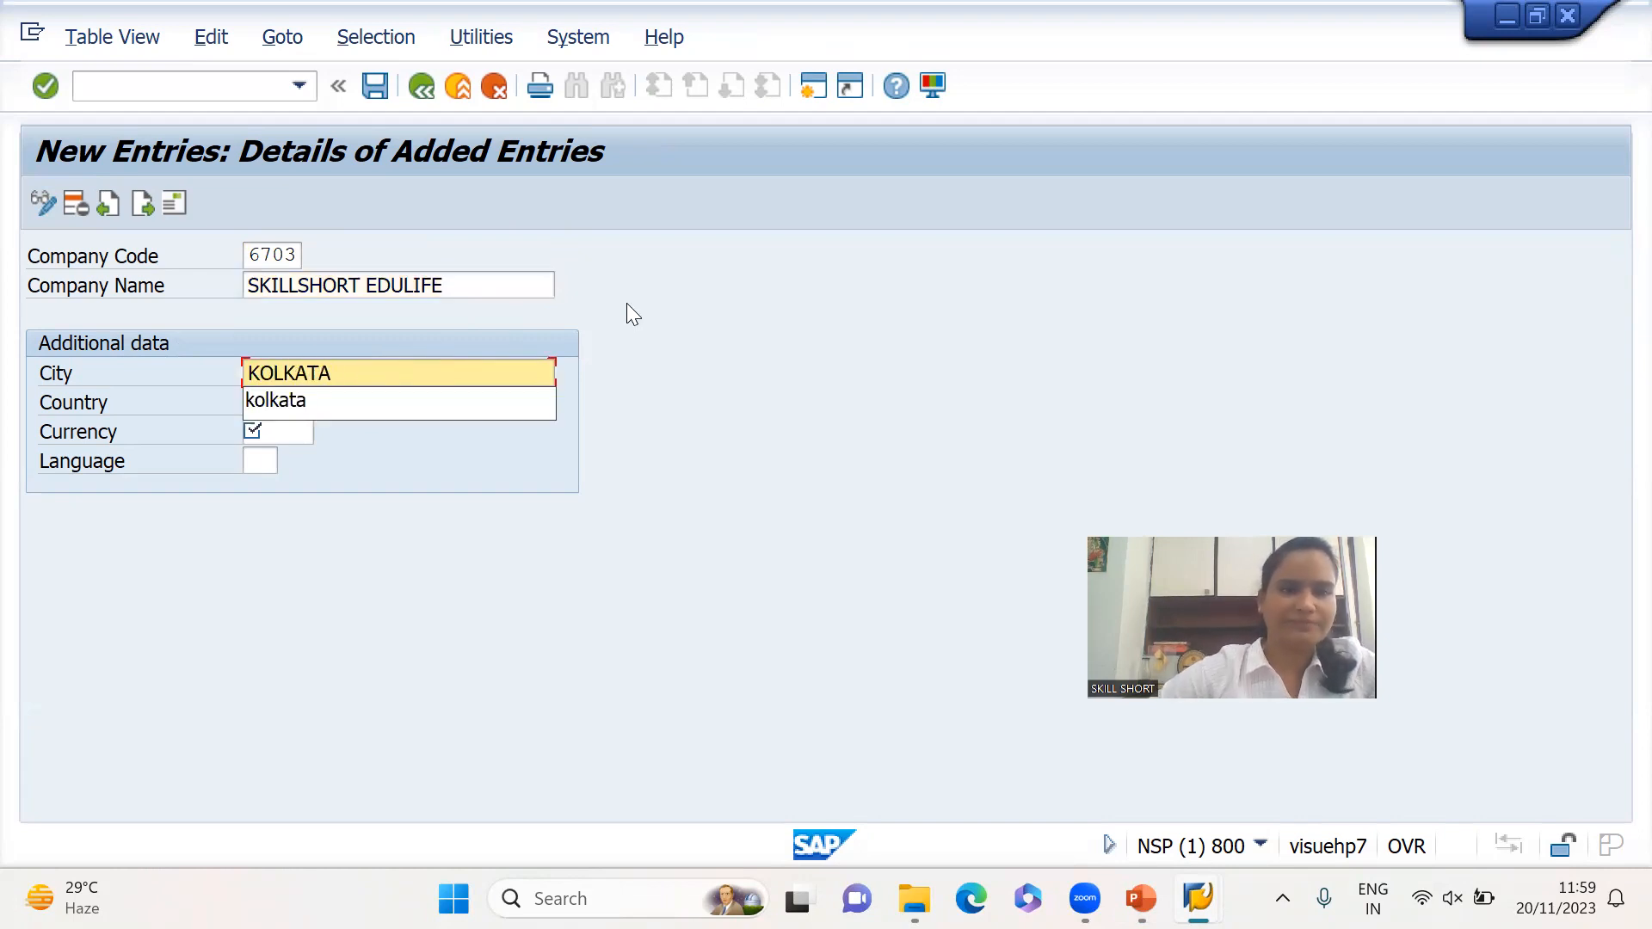
pyautogui.press('Escape')
# Set the additional data of company code 6703 to country IN, currency INR and language EN
pyautogui.click(269, 411)
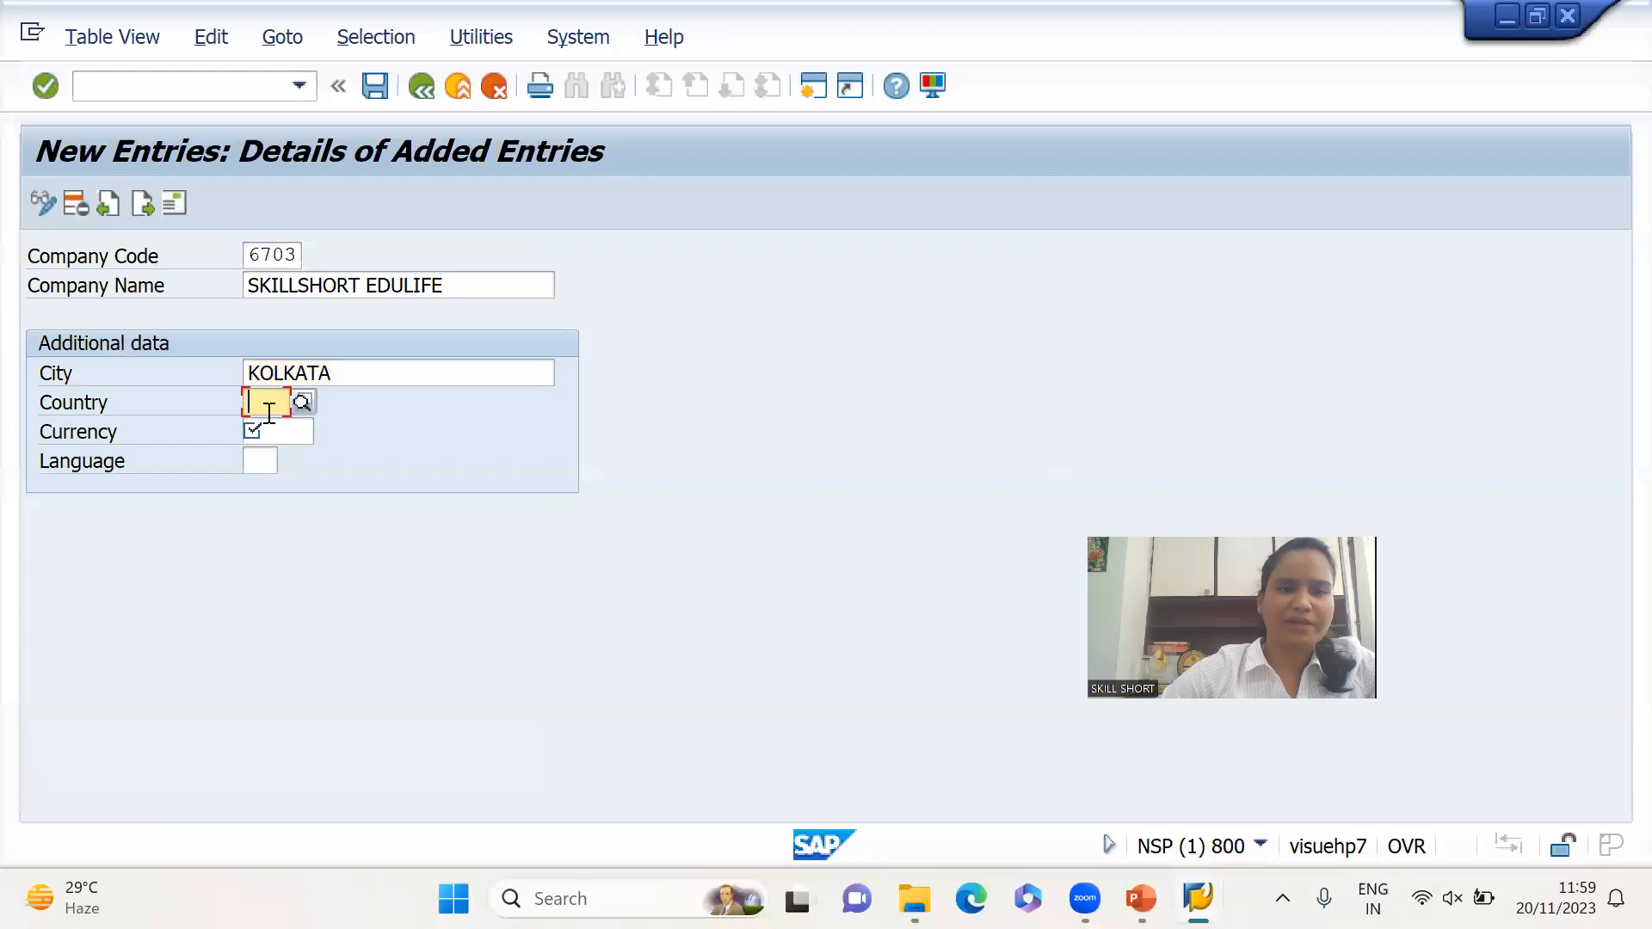
pyautogui.write('IN')
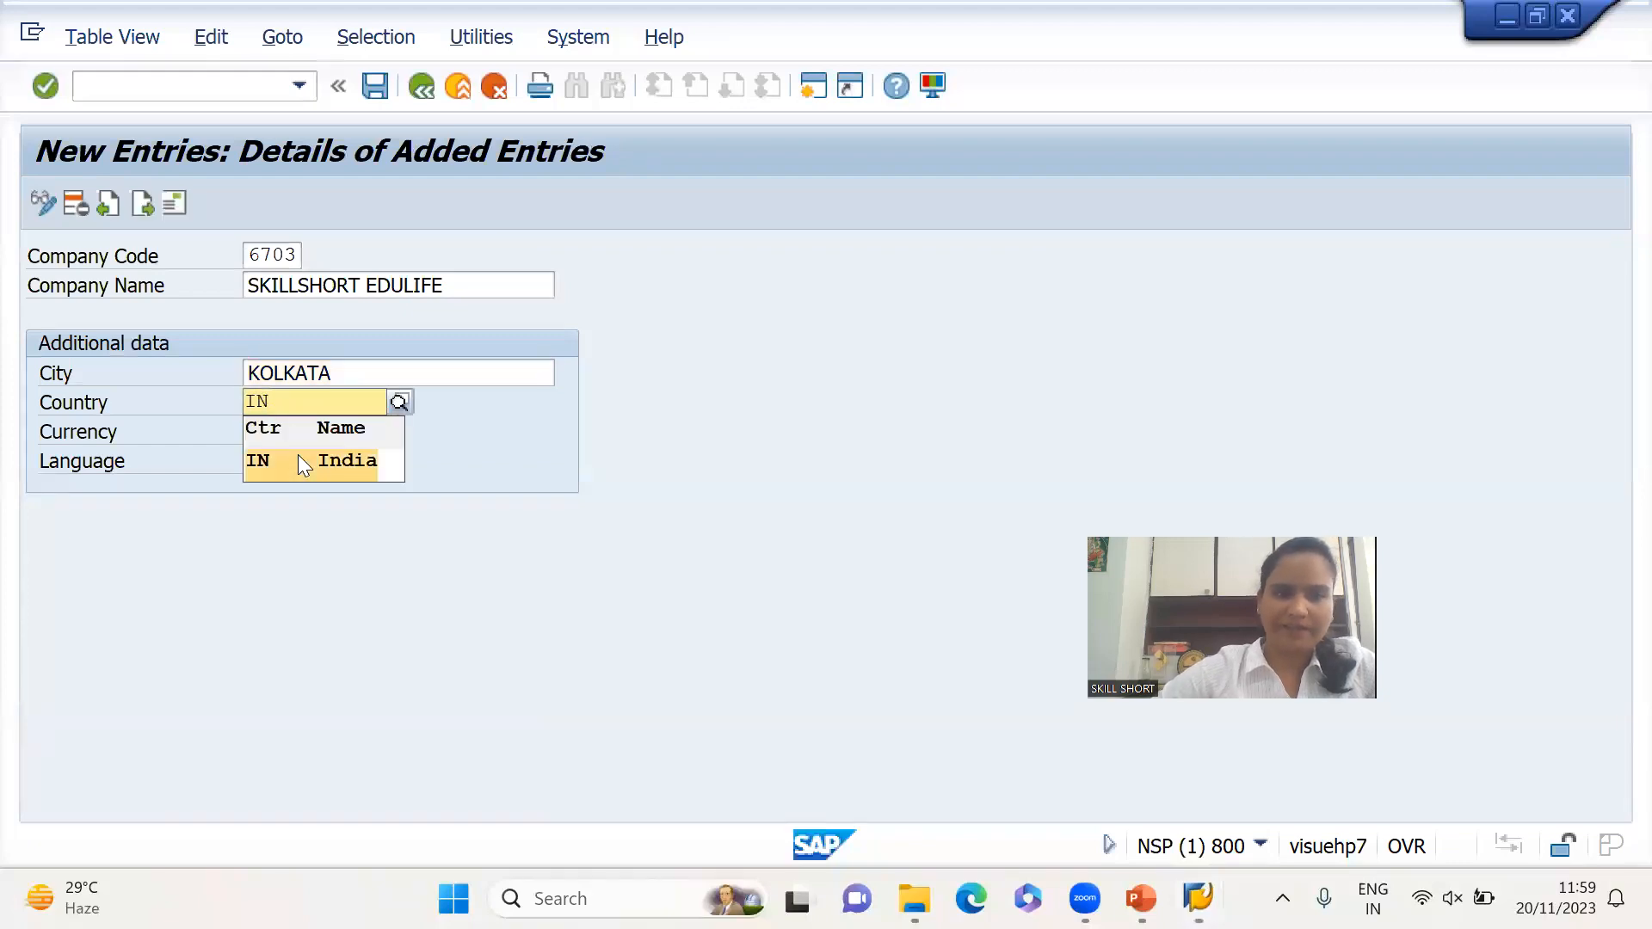
pyautogui.click(298, 460)
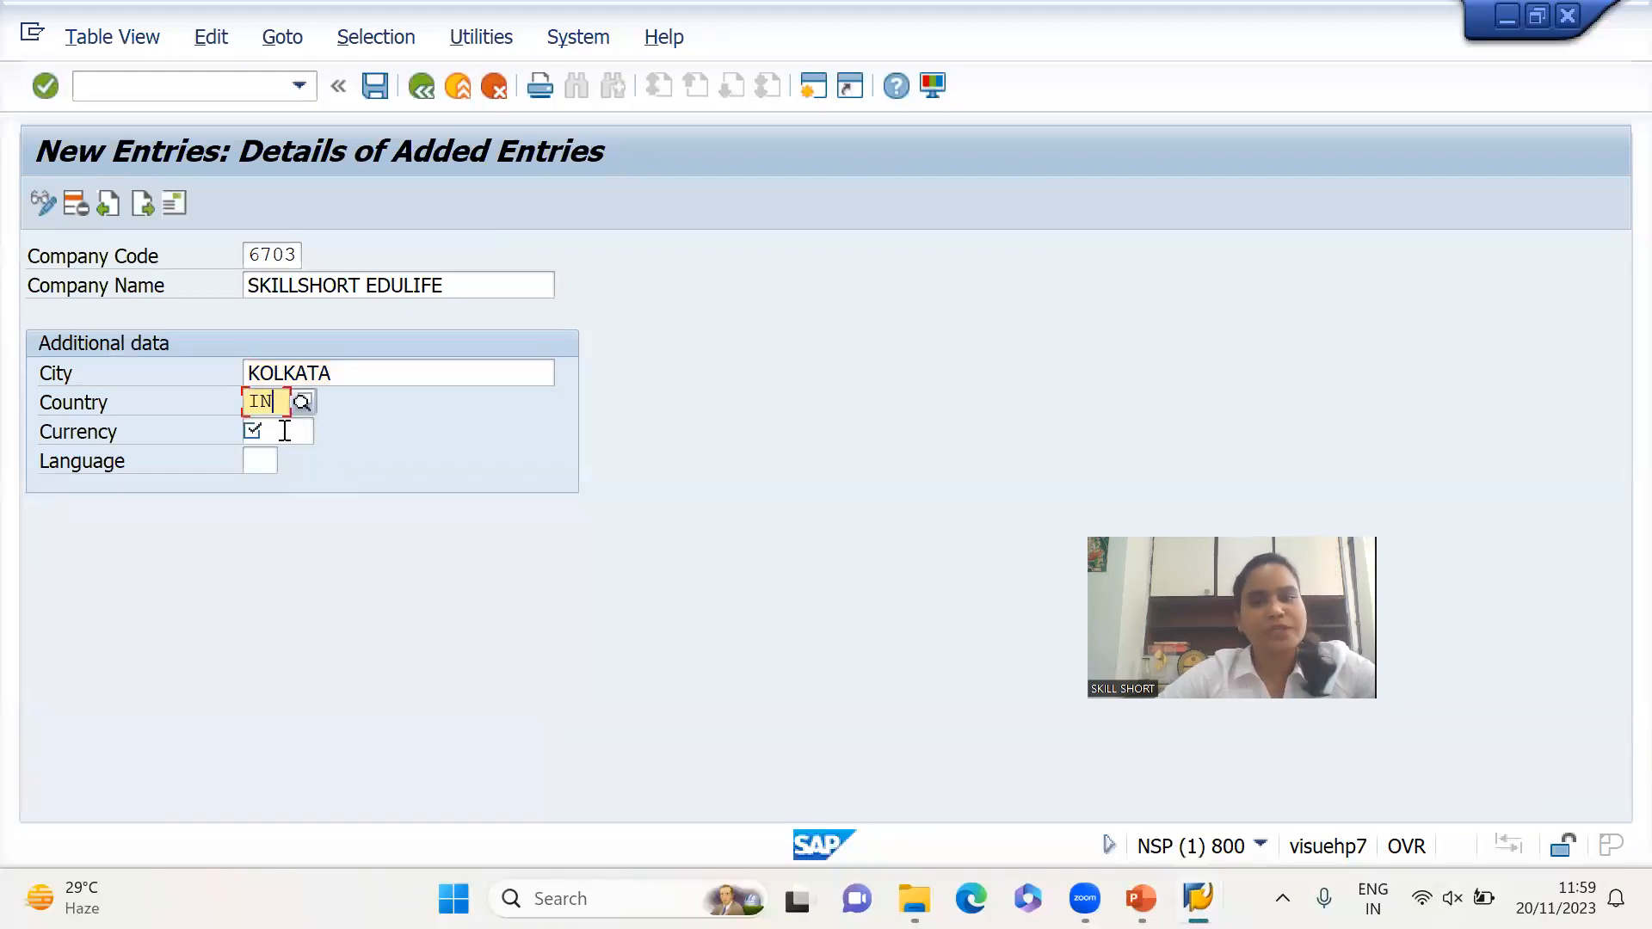
pyautogui.click(284, 433)
pyautogui.write('INR')
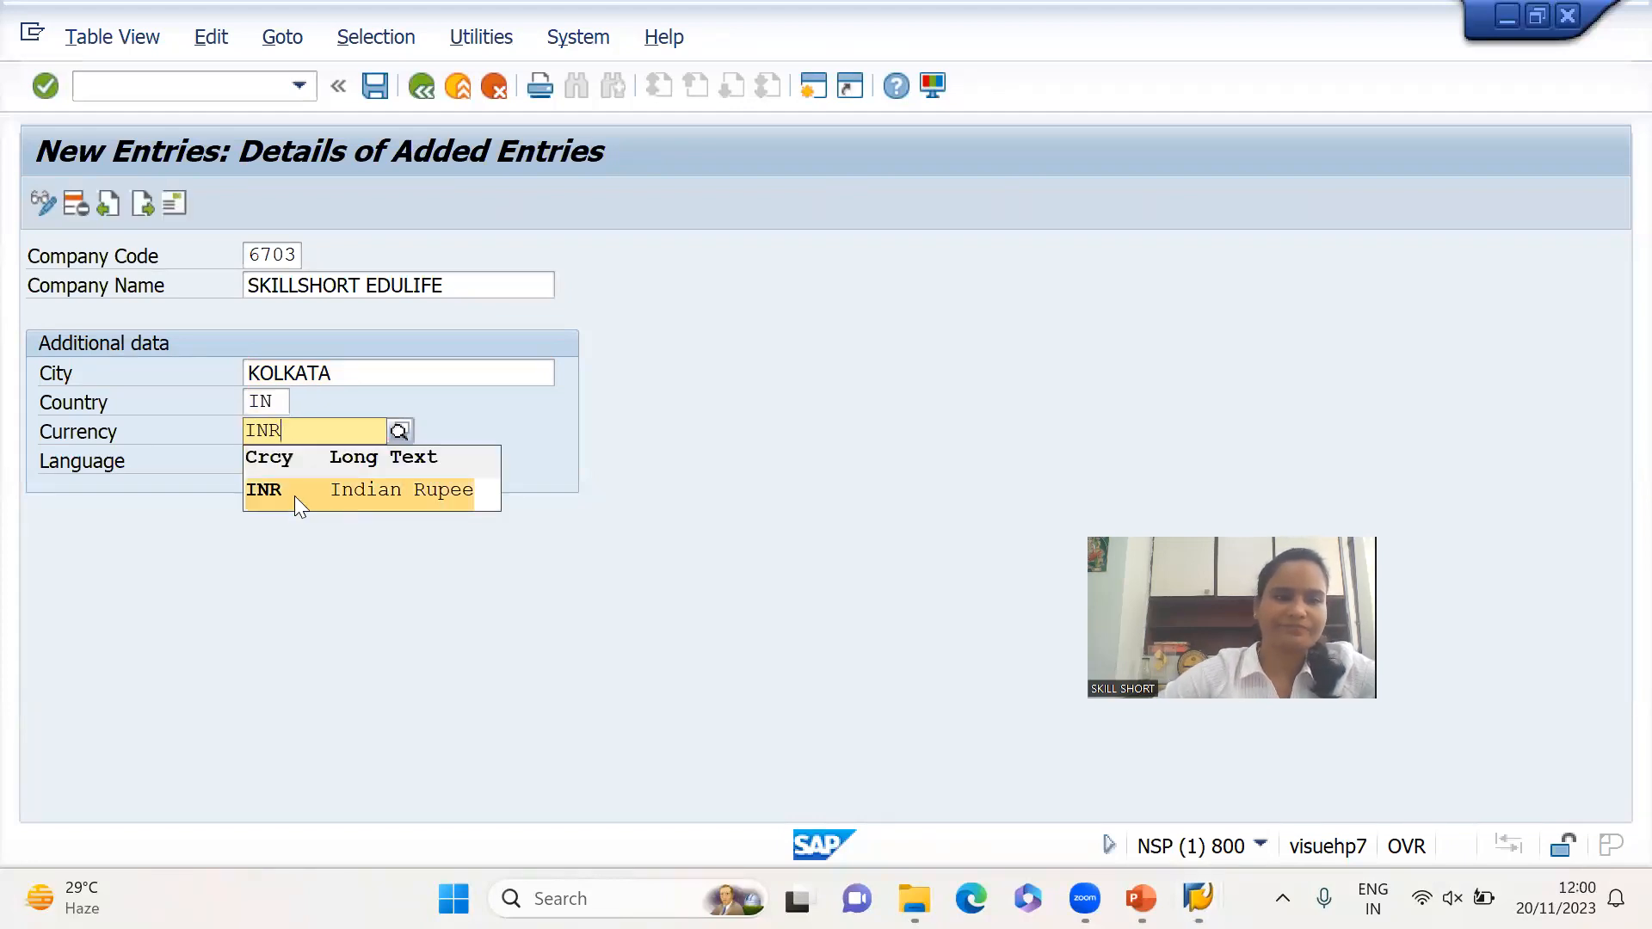
pyautogui.click(294, 495)
pyautogui.click(261, 463)
pyautogui.write('EN')
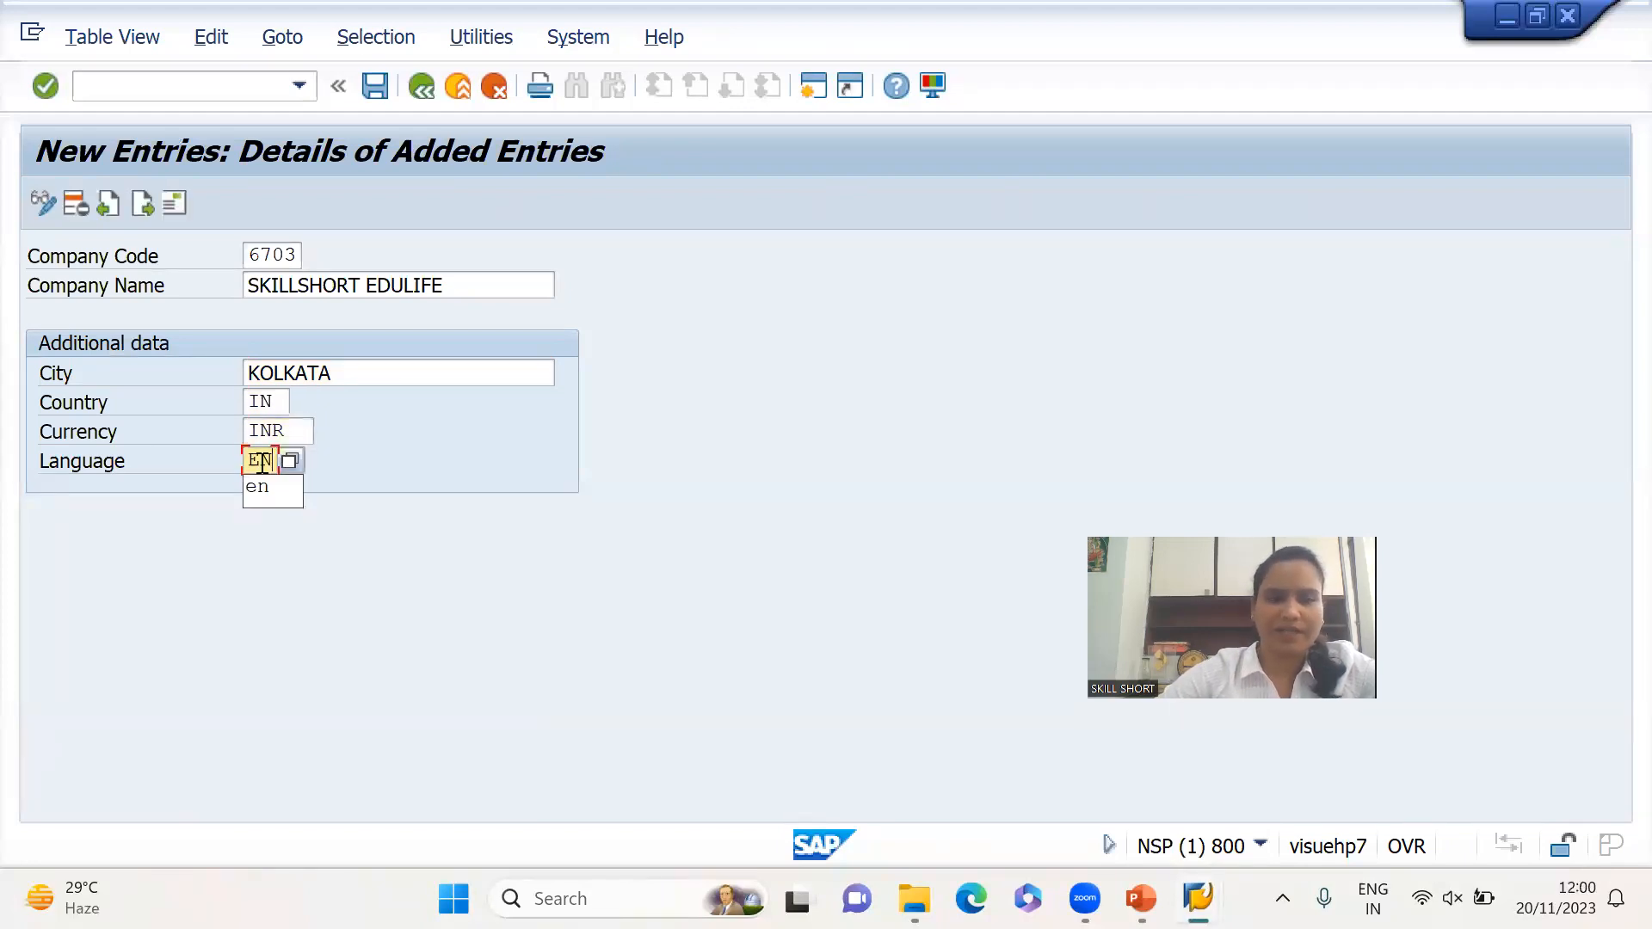
pyautogui.click(485, 468)
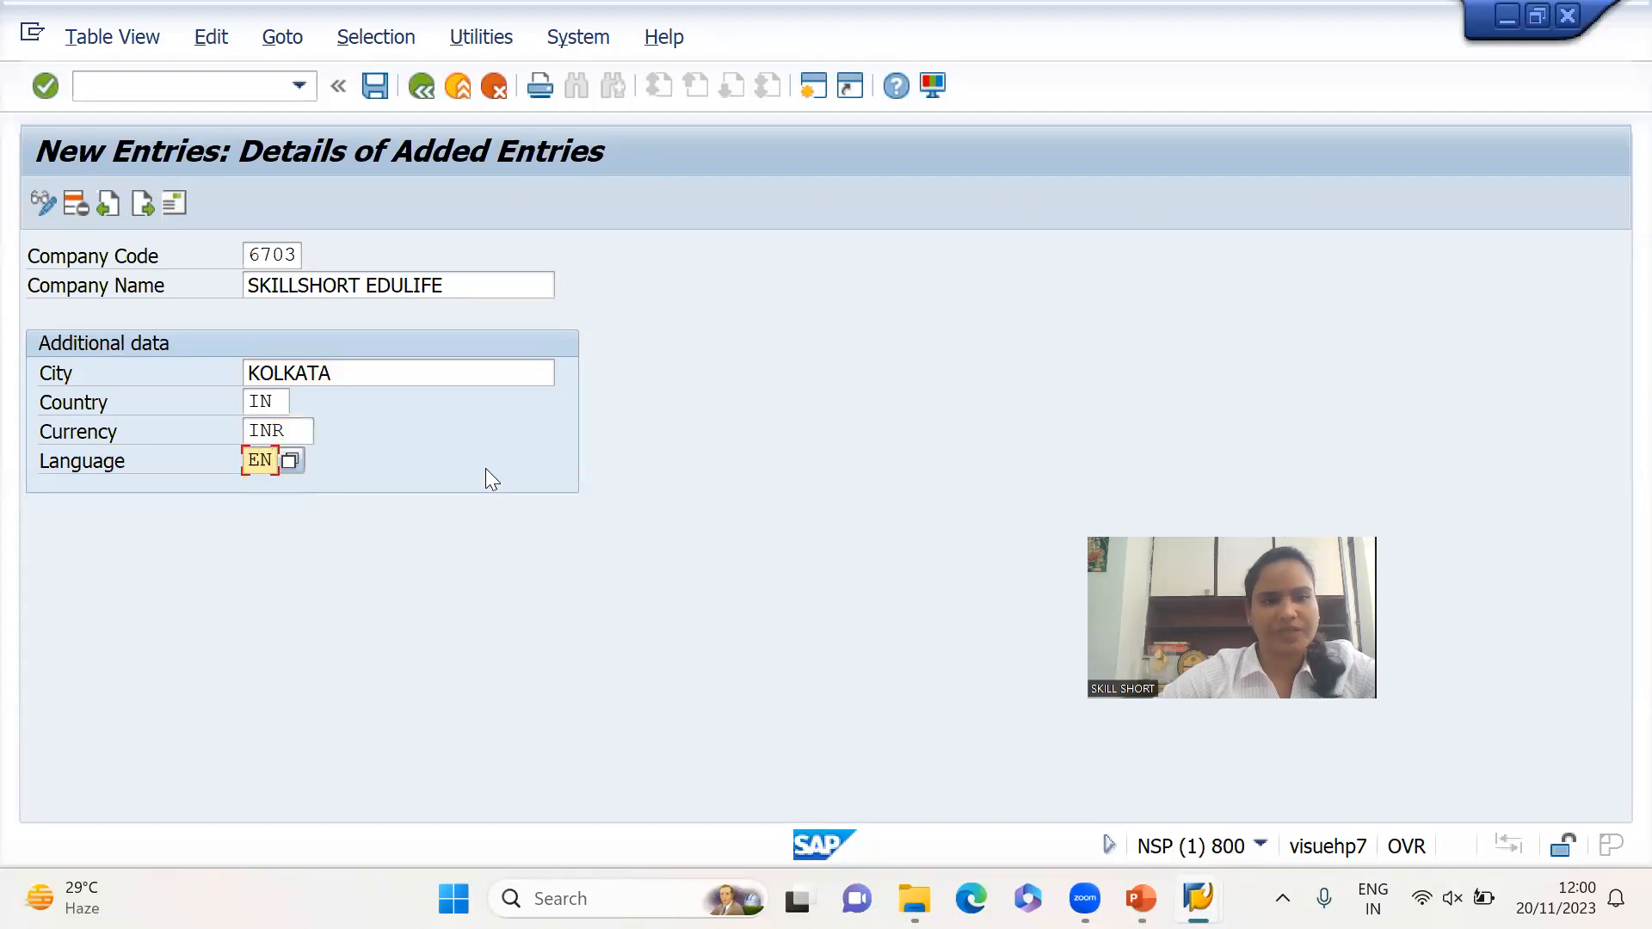
# Open the address of company code 6703 and set the title to Company and the name to SKILLSHORT EDULIFE PRIVATE LIMITED
pyautogui.click(141, 215)
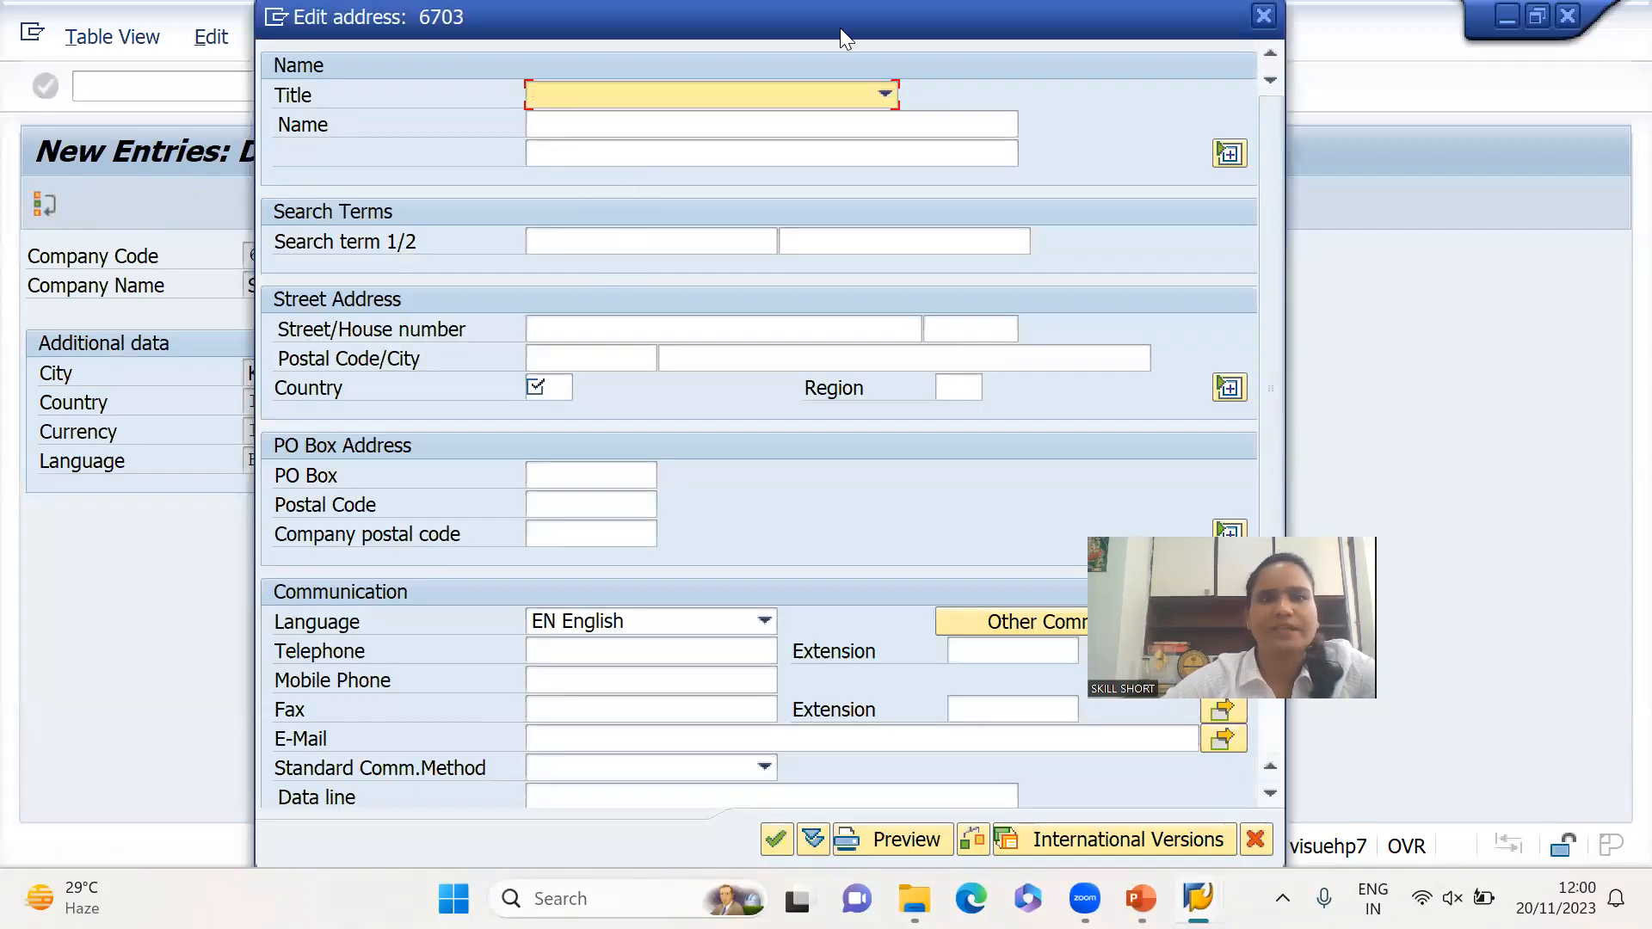
pyautogui.press('Down')
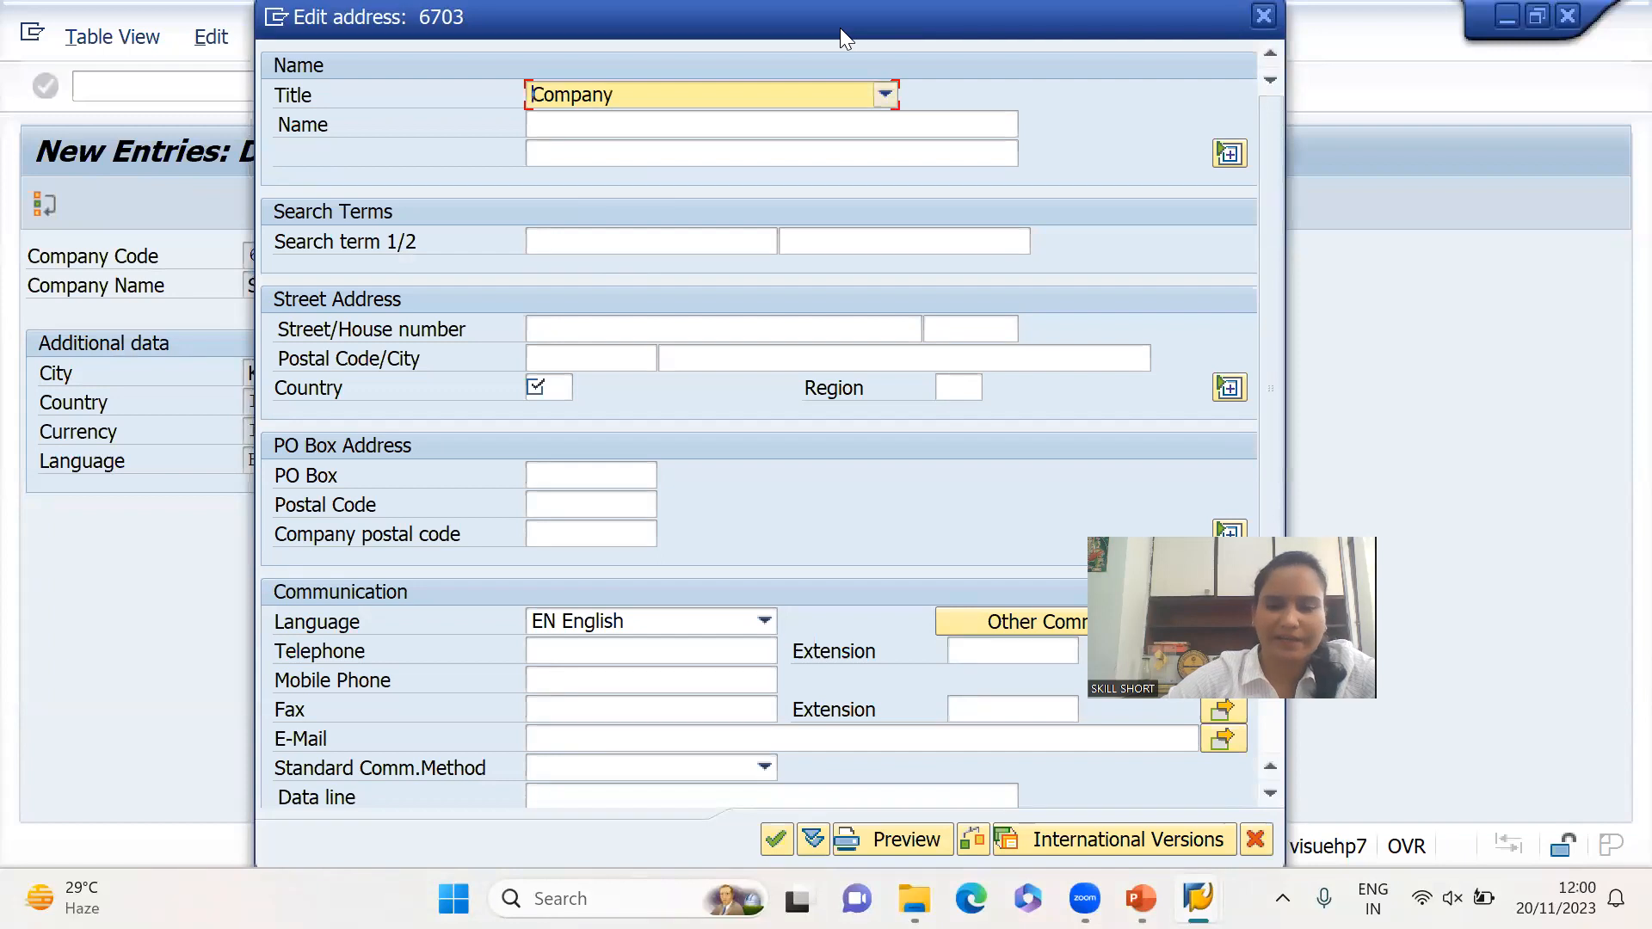
pyautogui.click(579, 123)
pyautogui.write('SKILL')
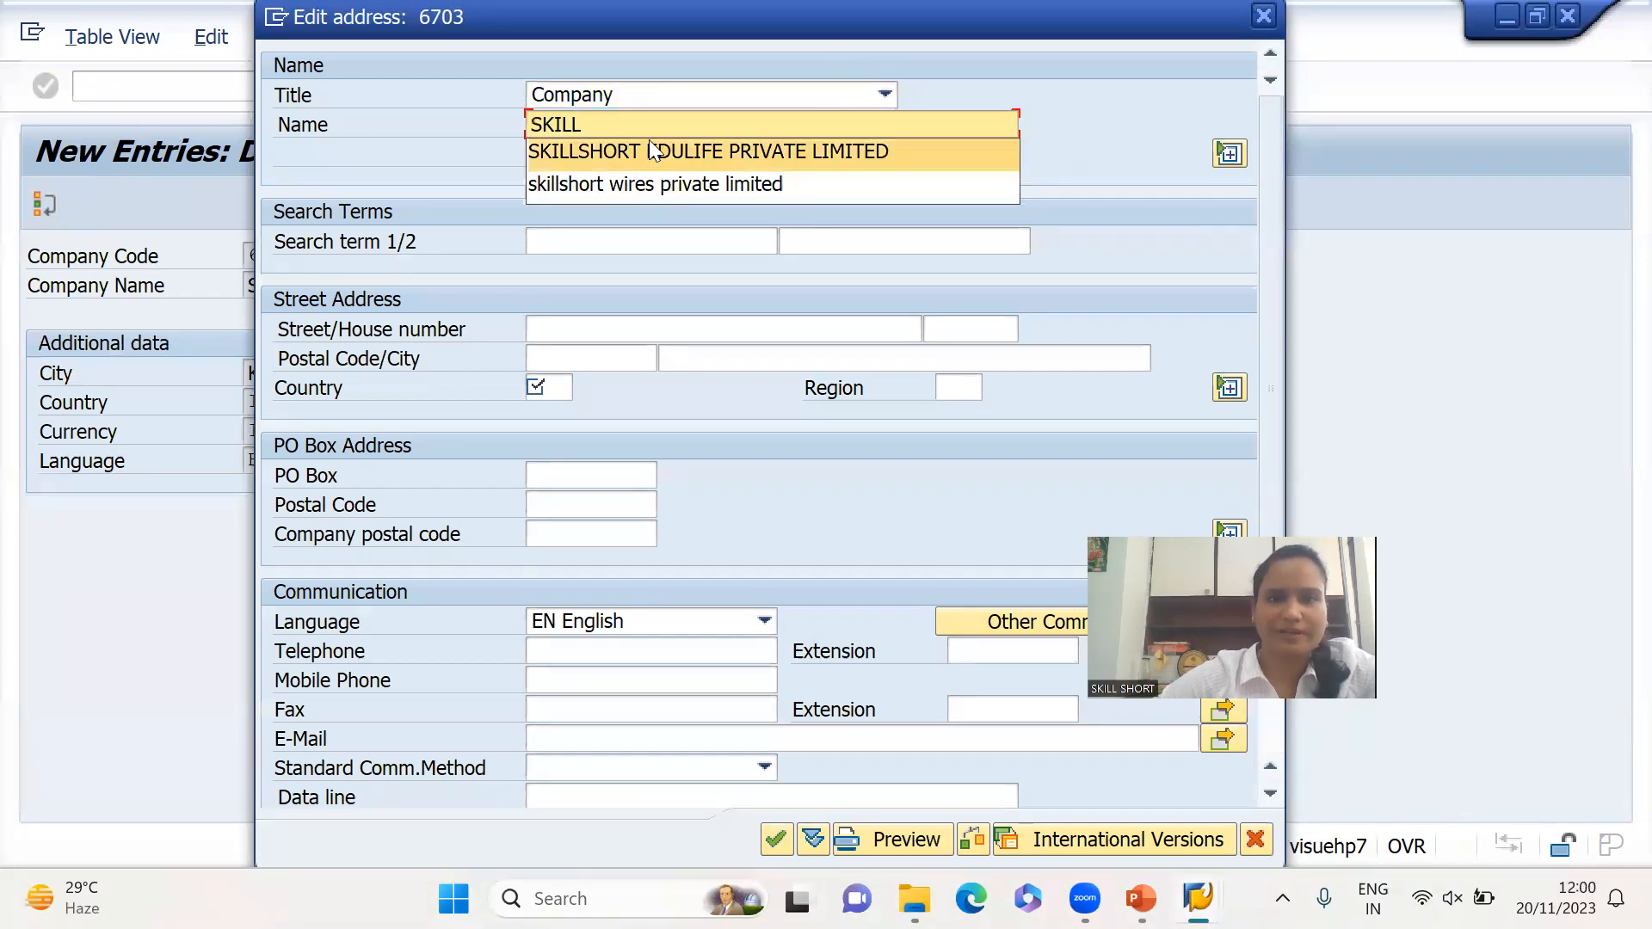
pyautogui.click(654, 151)
# Set the country in the address of company code 6703 to IN and accept the address
pyautogui.click(549, 383)
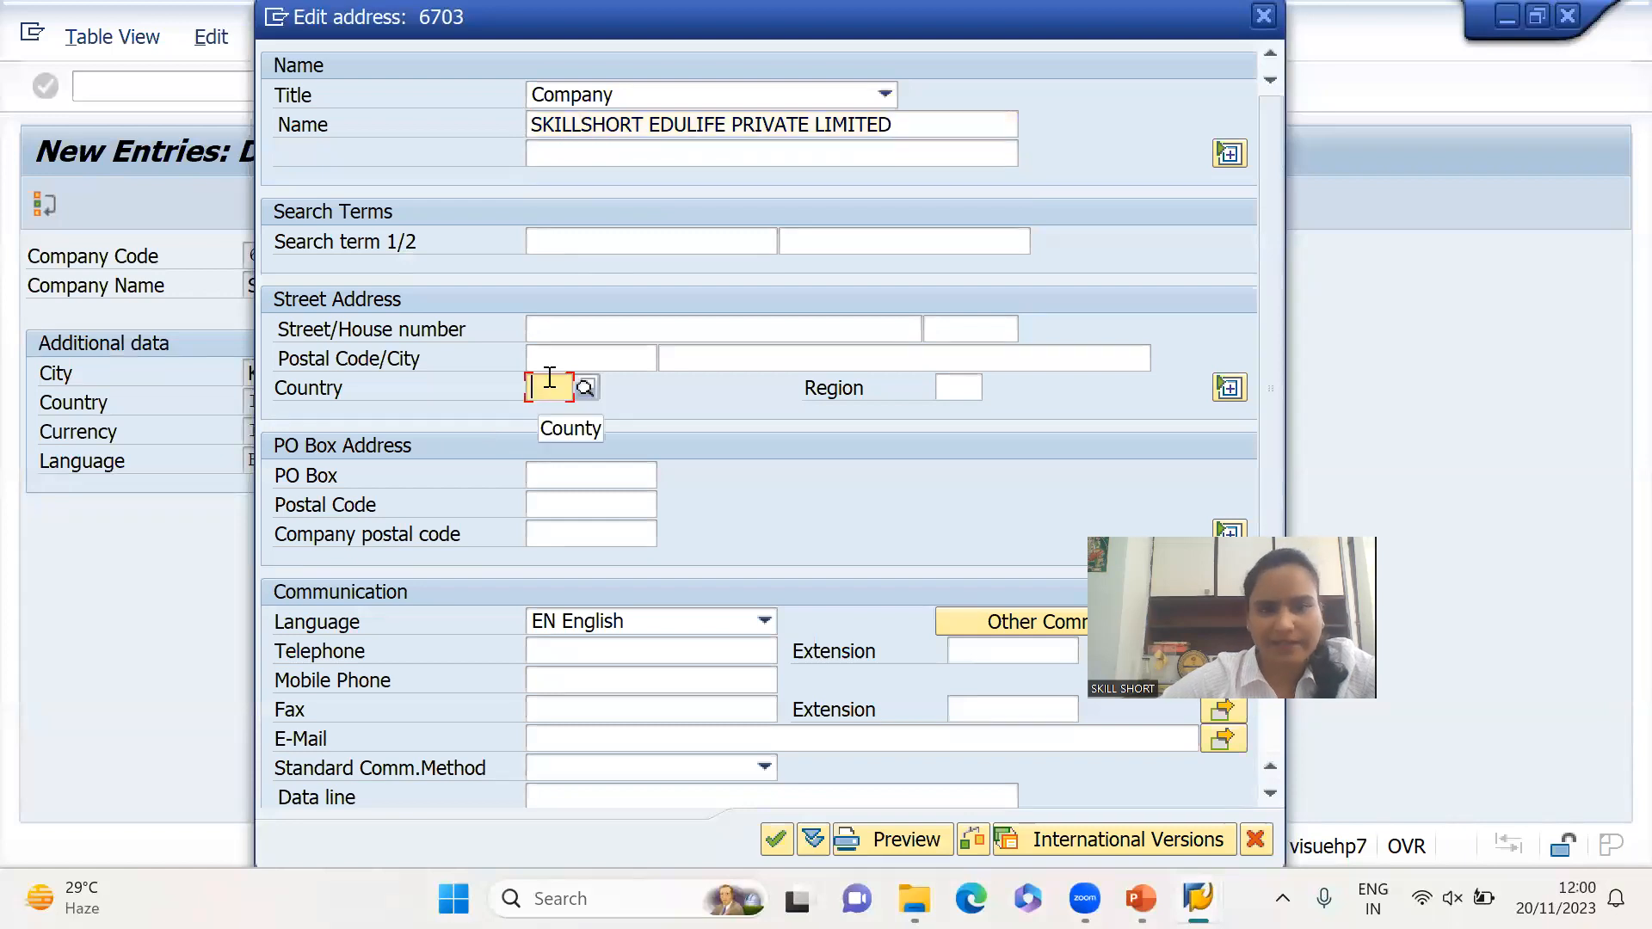
pyautogui.click(679, 234)
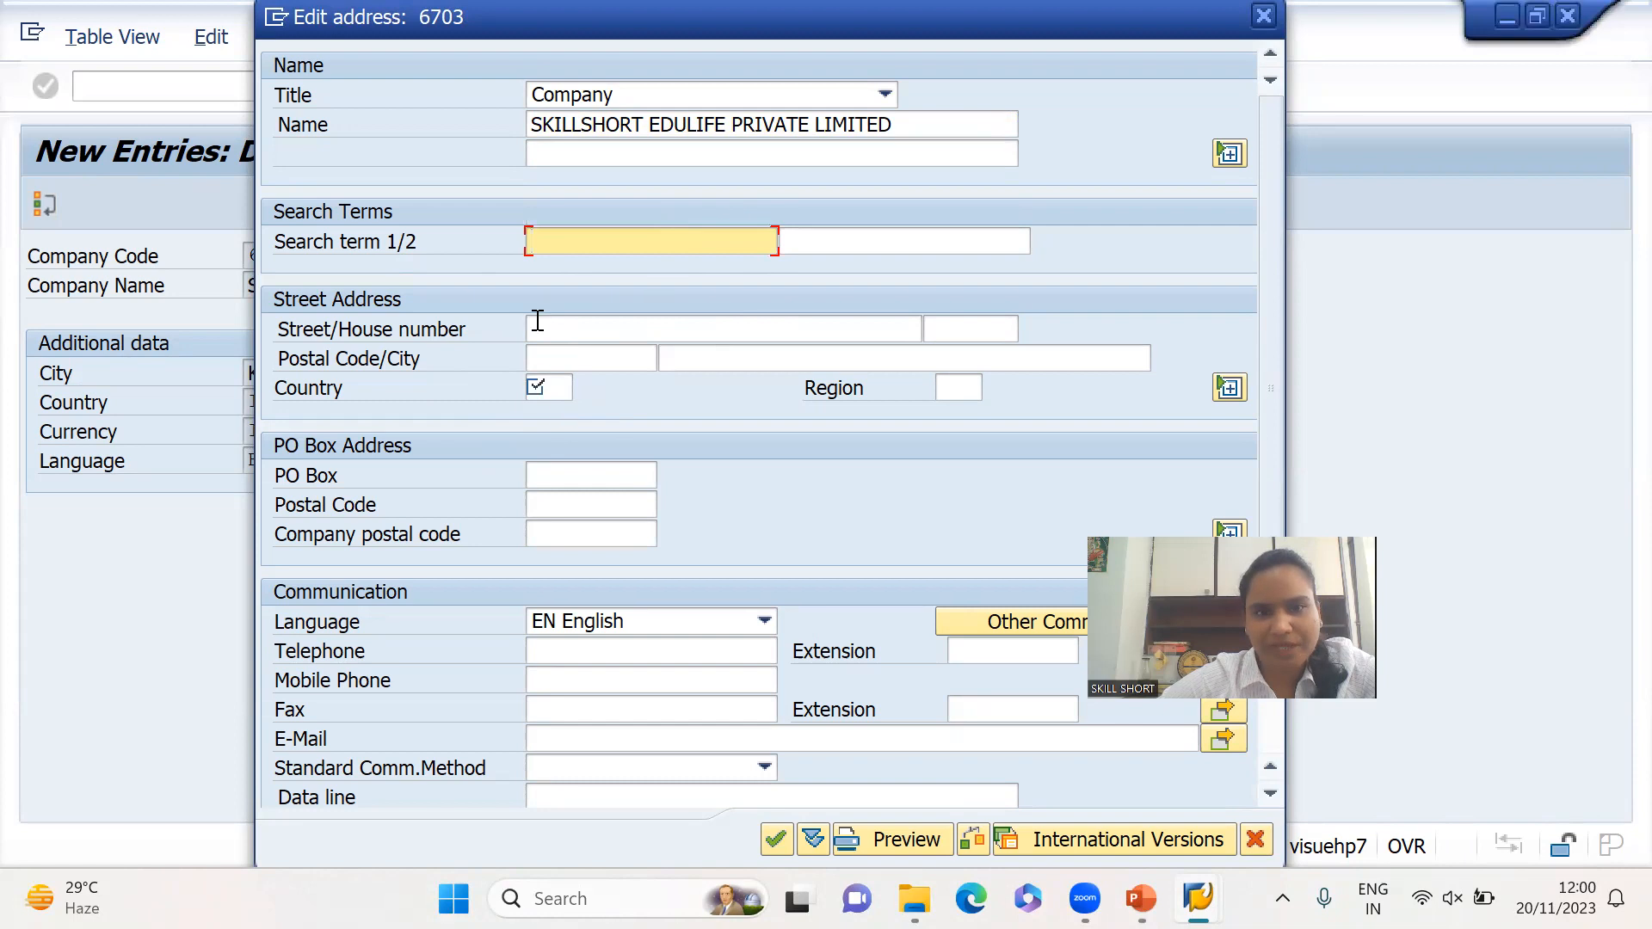
pyautogui.click(556, 386)
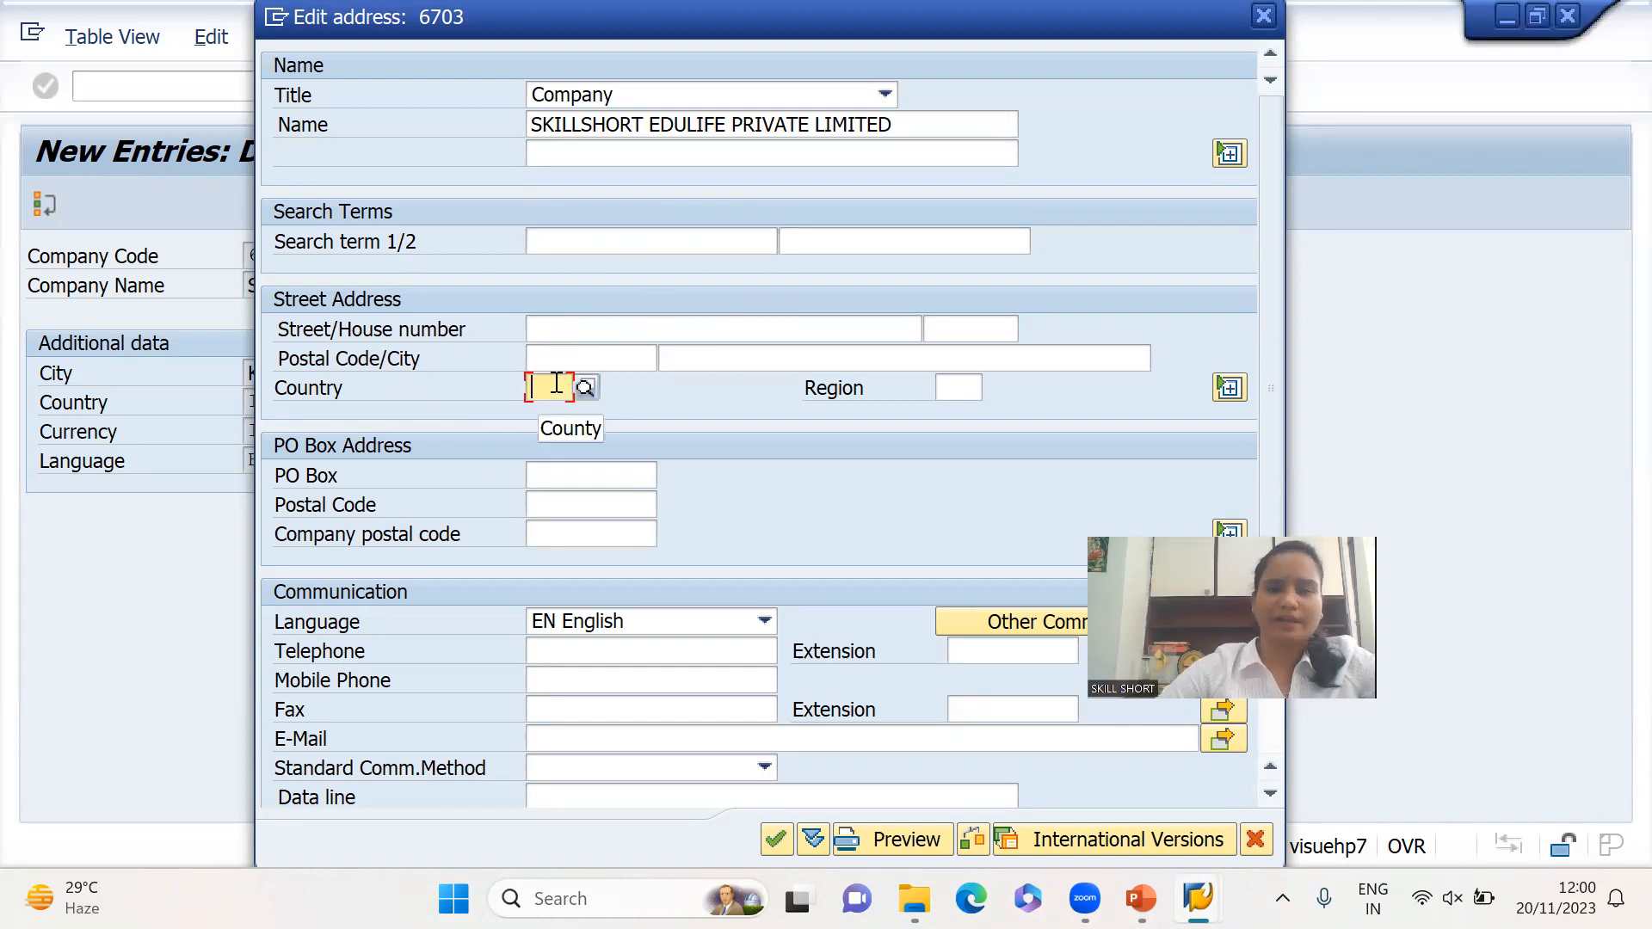
pyautogui.write('IN')
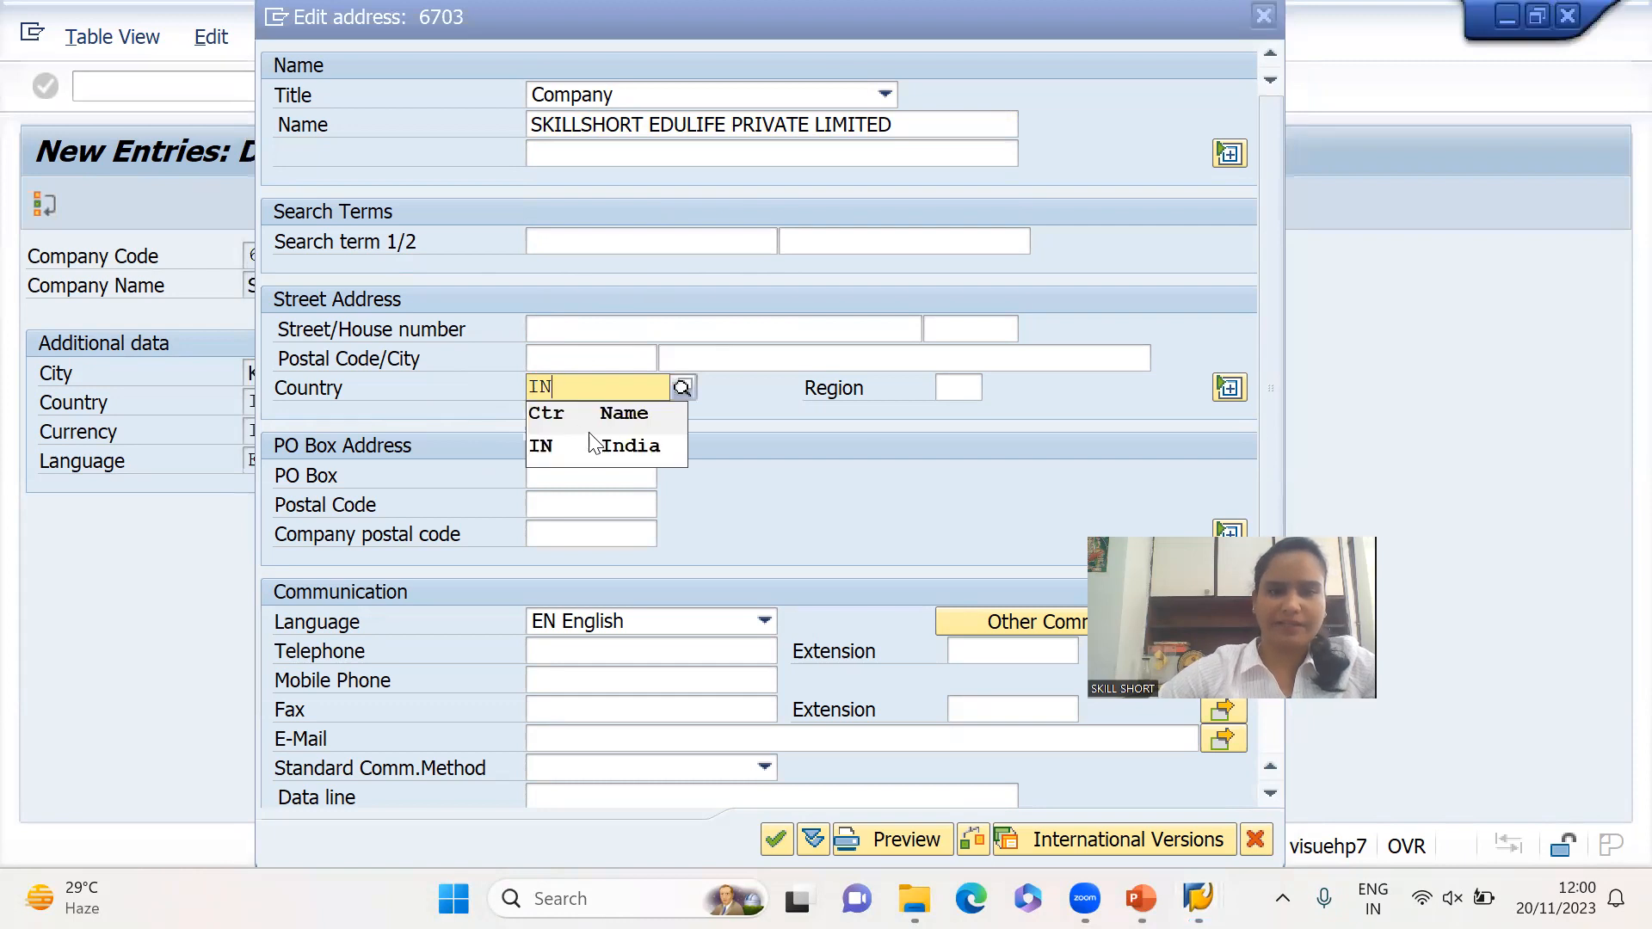
pyautogui.click(608, 447)
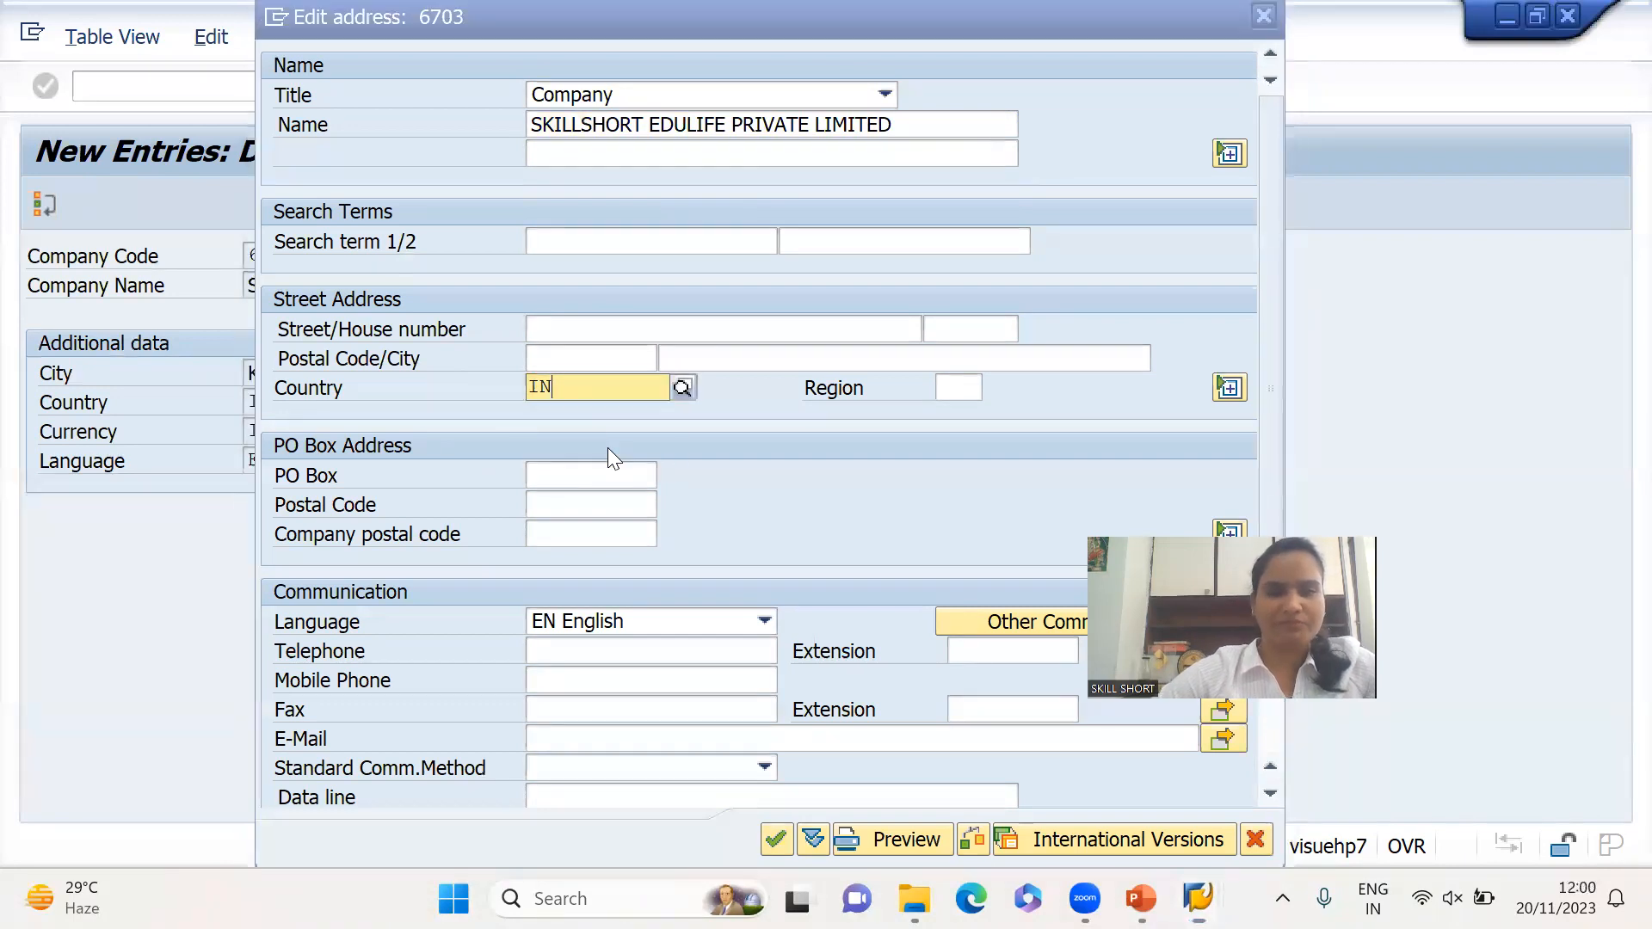
pyautogui.moveTo(845, 4); pyautogui.dragTo(1186, 5)
pyautogui.press('Return')
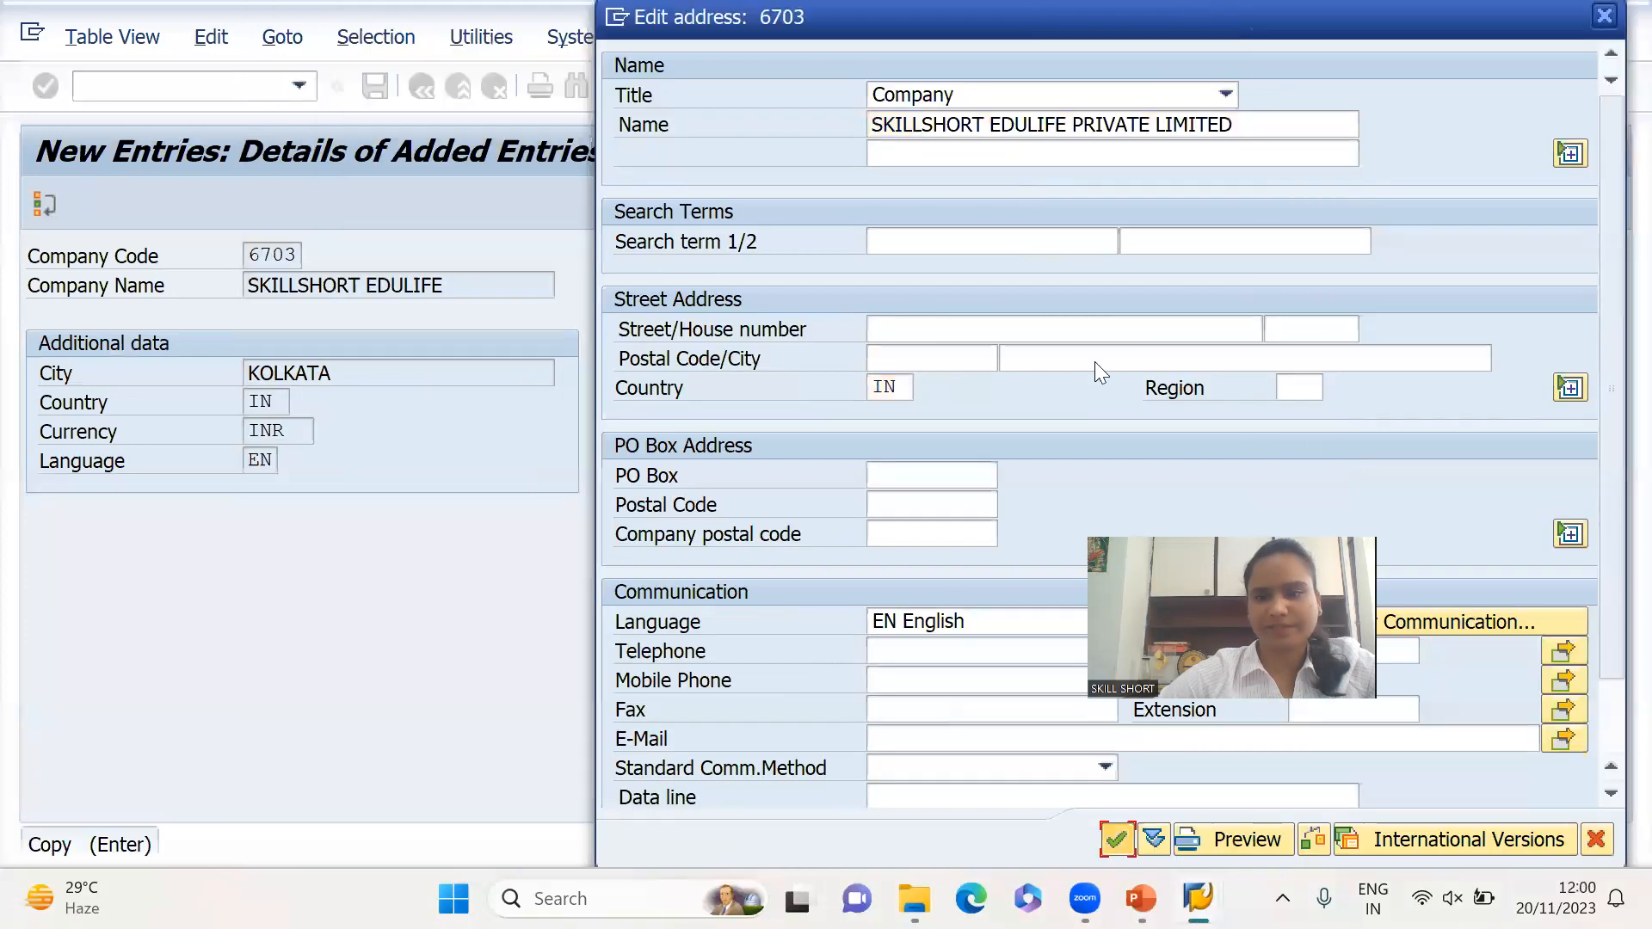
pyautogui.press('Return')
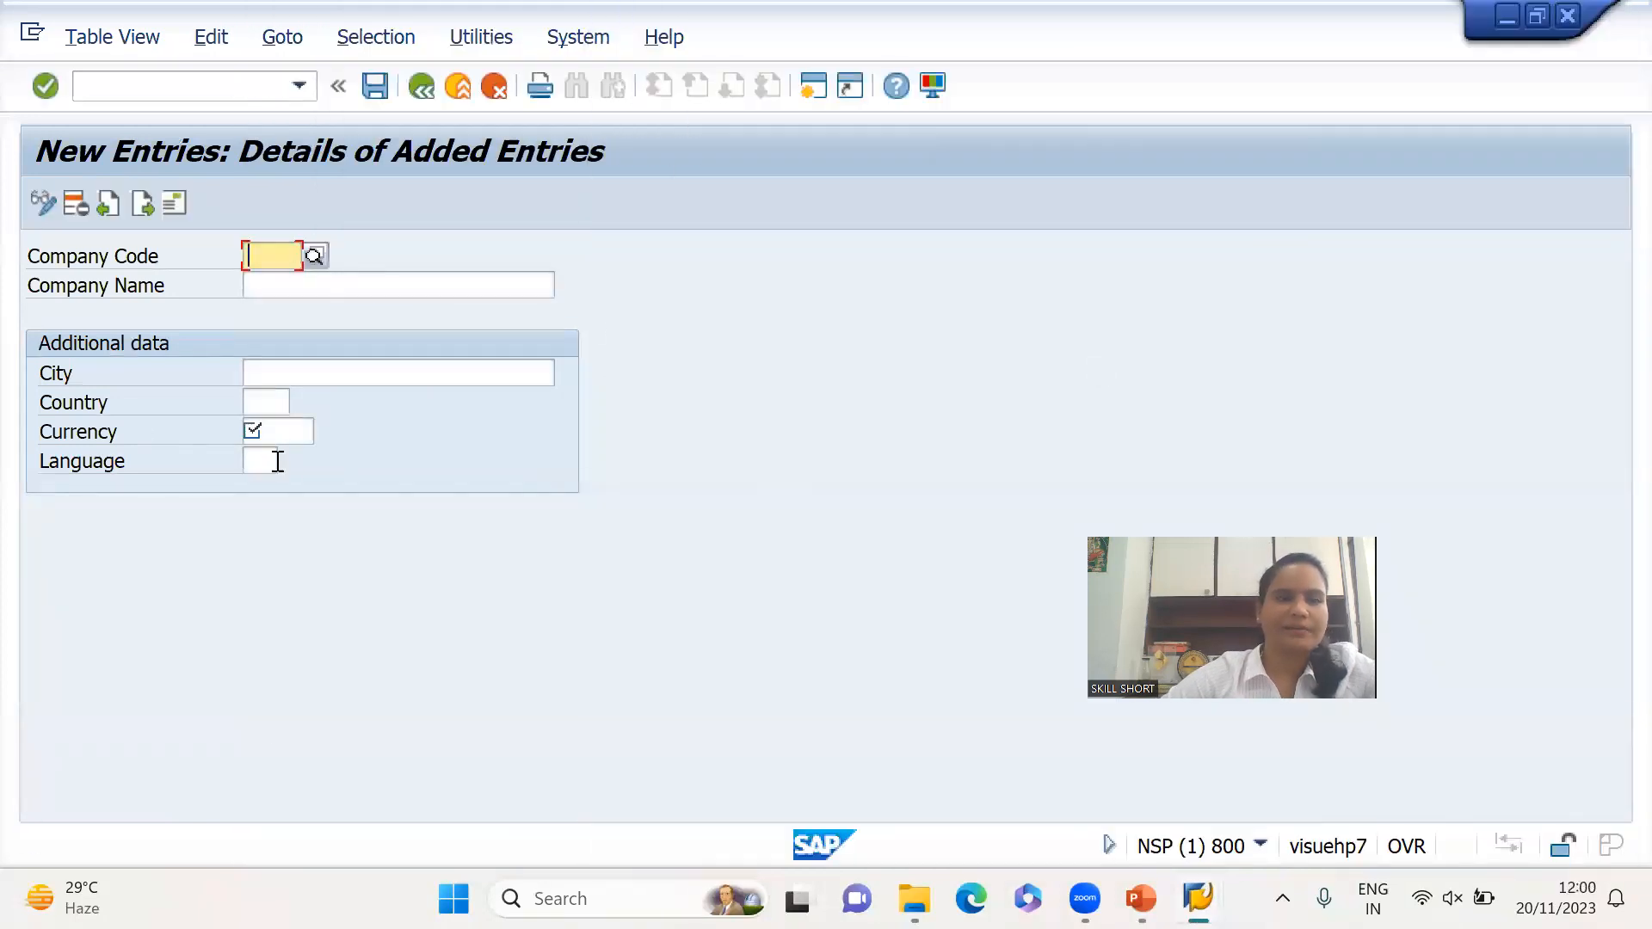
# Enter a further company code 6704 with the company name FINSHORT and the city KOLKATA
pyautogui.click(141, 205)
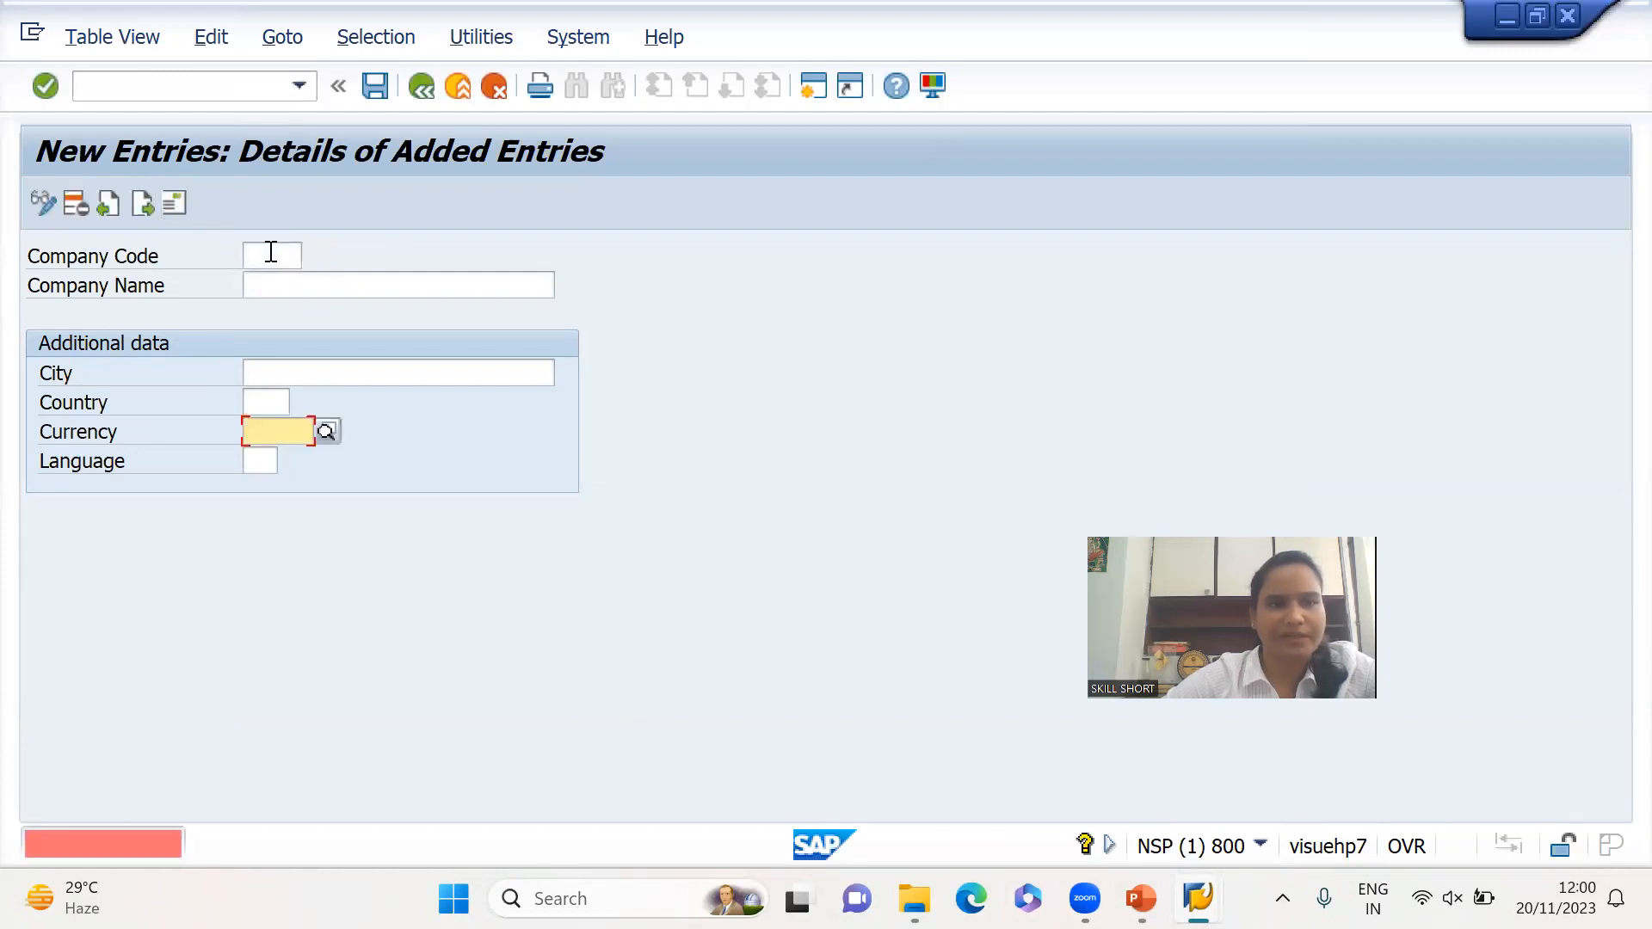
pyautogui.write('6704')
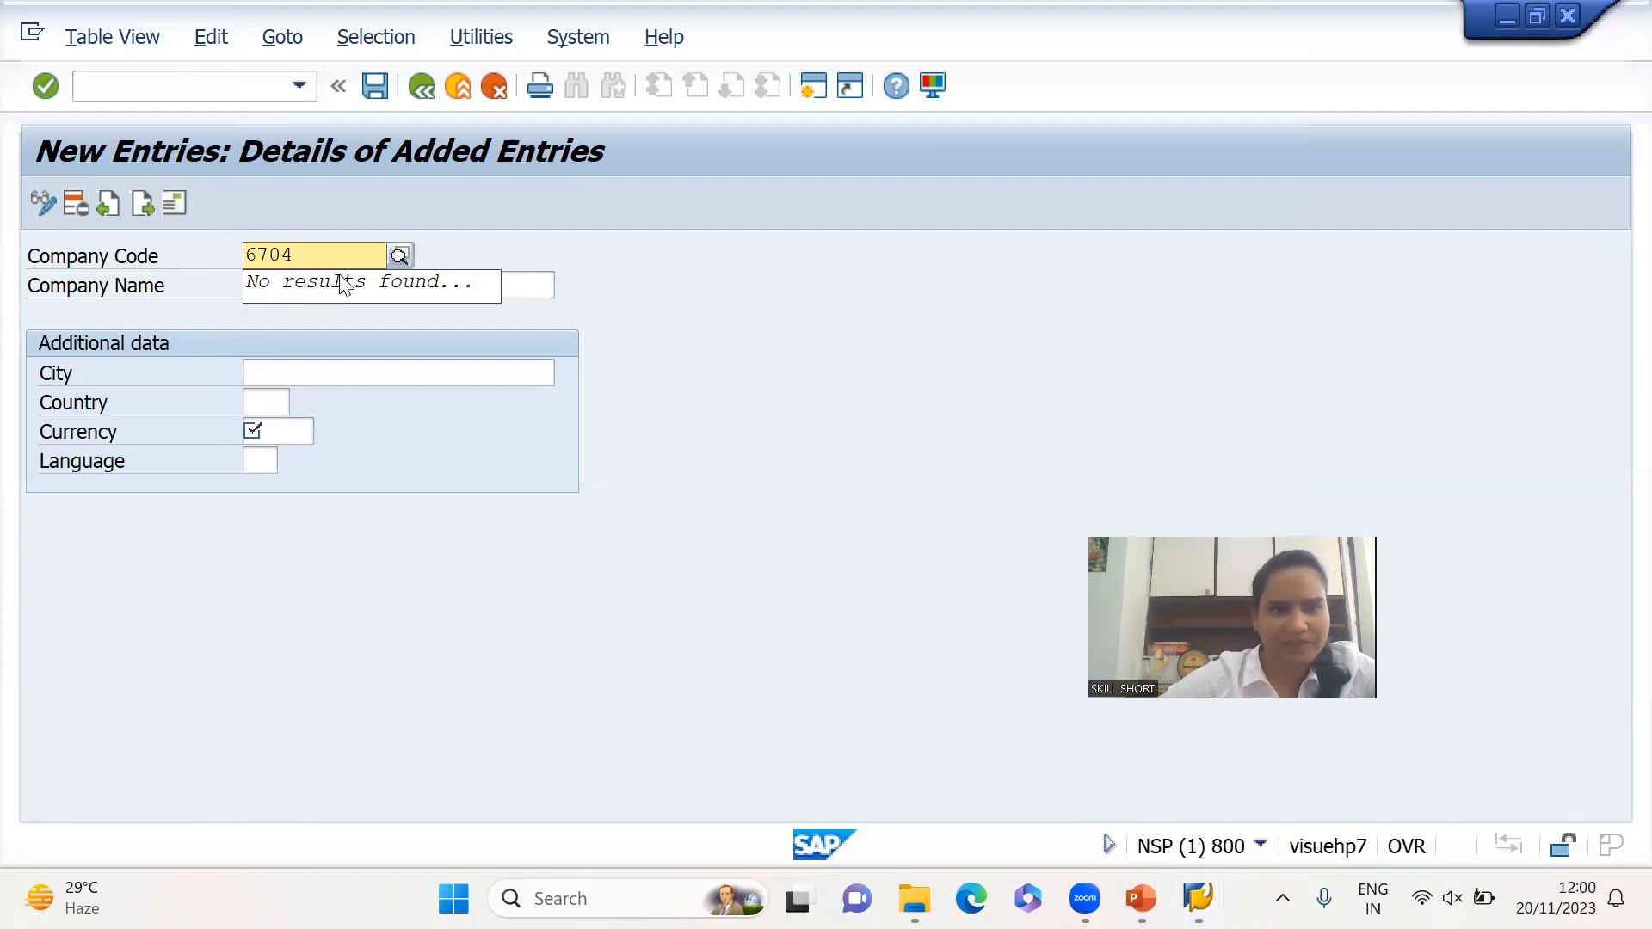
pyautogui.click(405, 277)
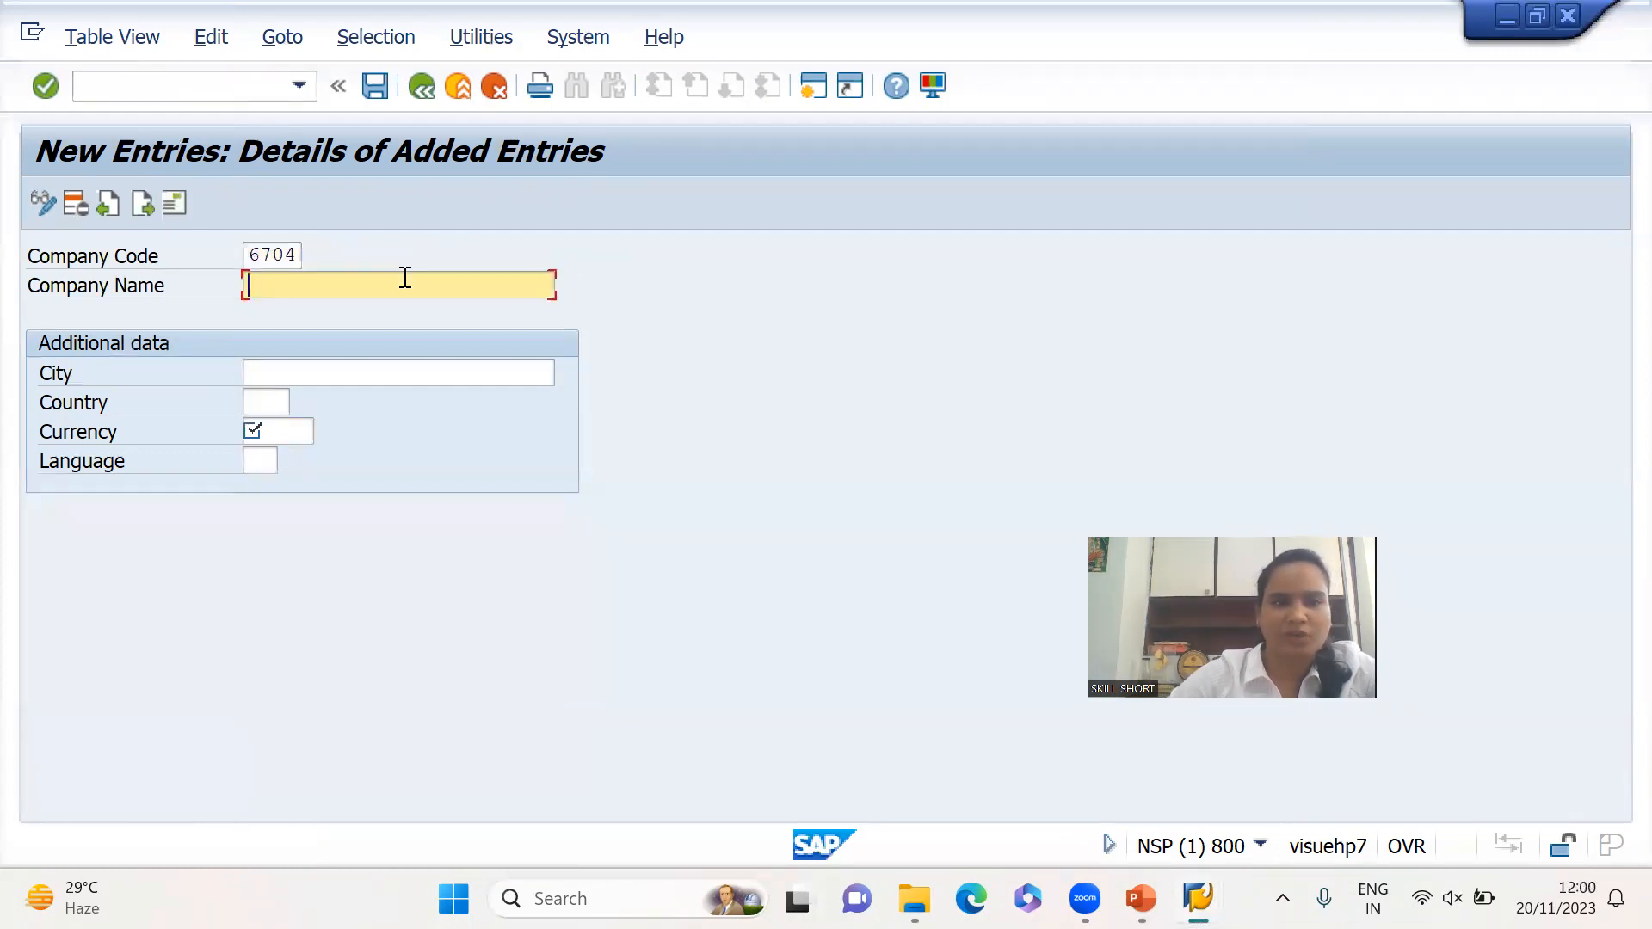
pyautogui.write('FINSHORT')
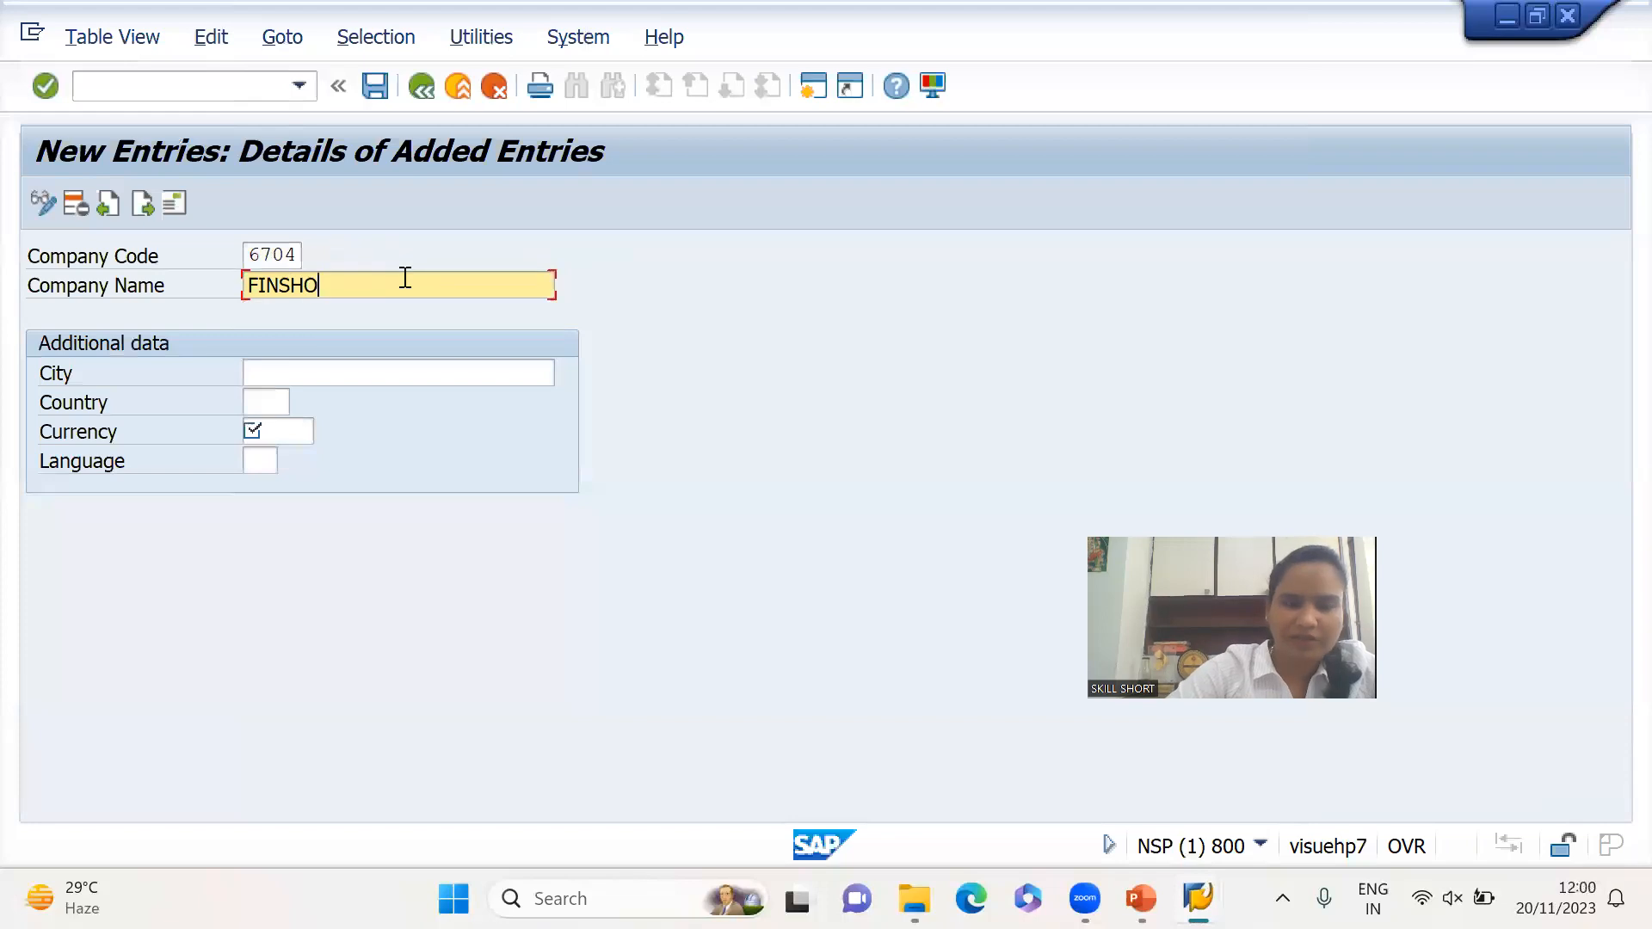
pyautogui.click(293, 375)
pyautogui.write('KOLKATA')
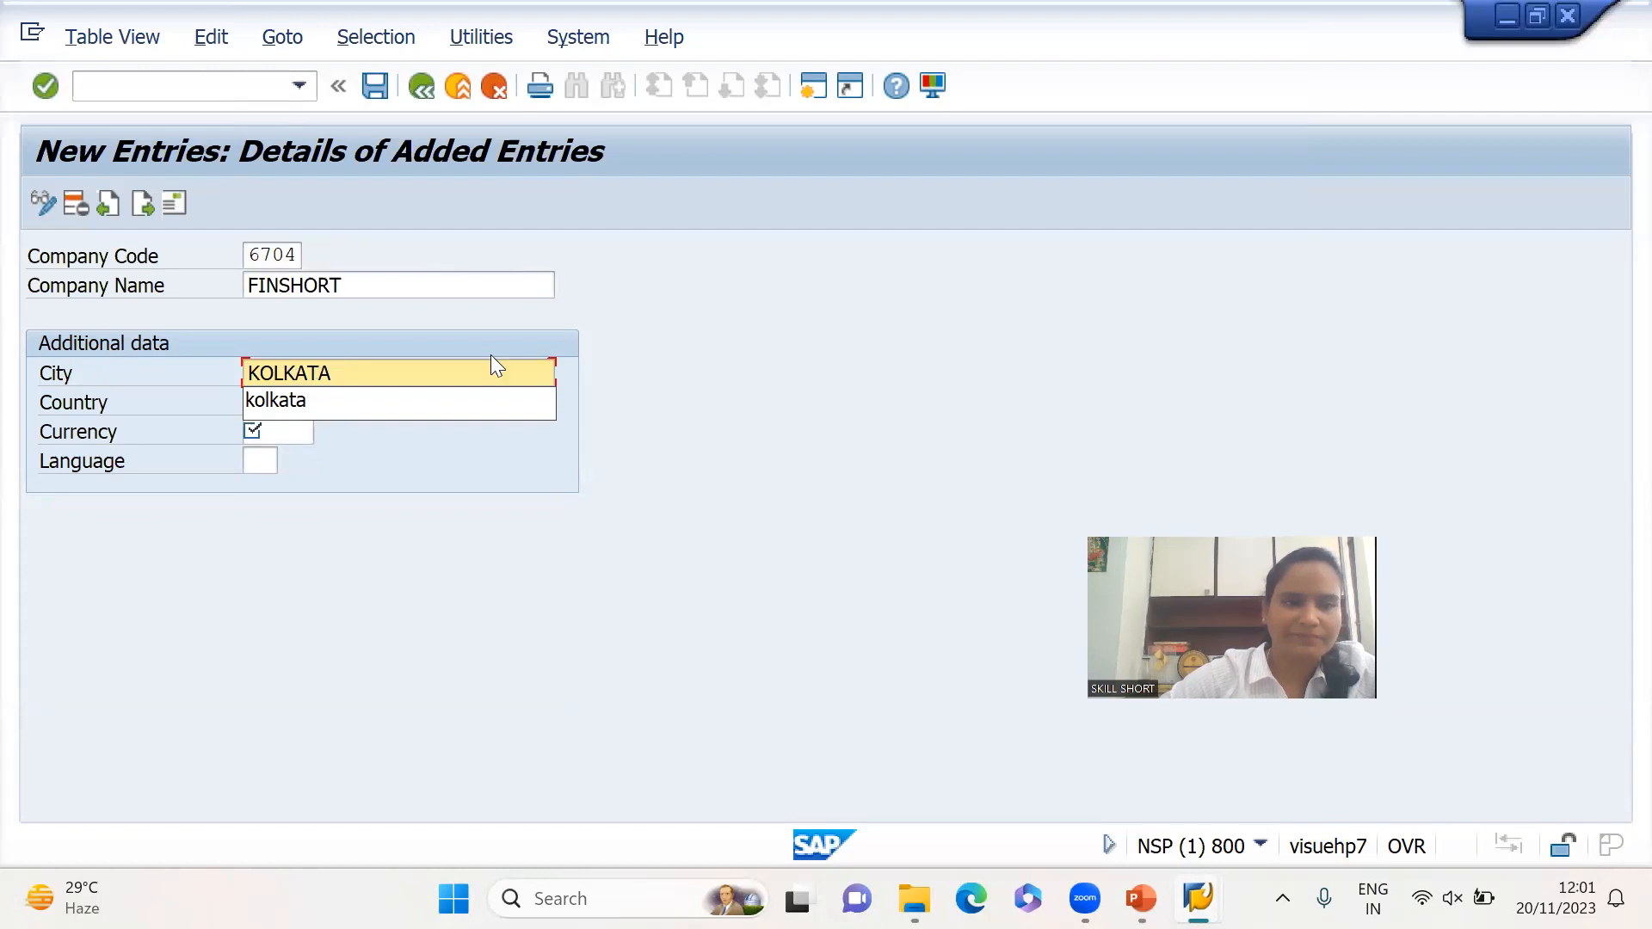
pyautogui.click(711, 284)
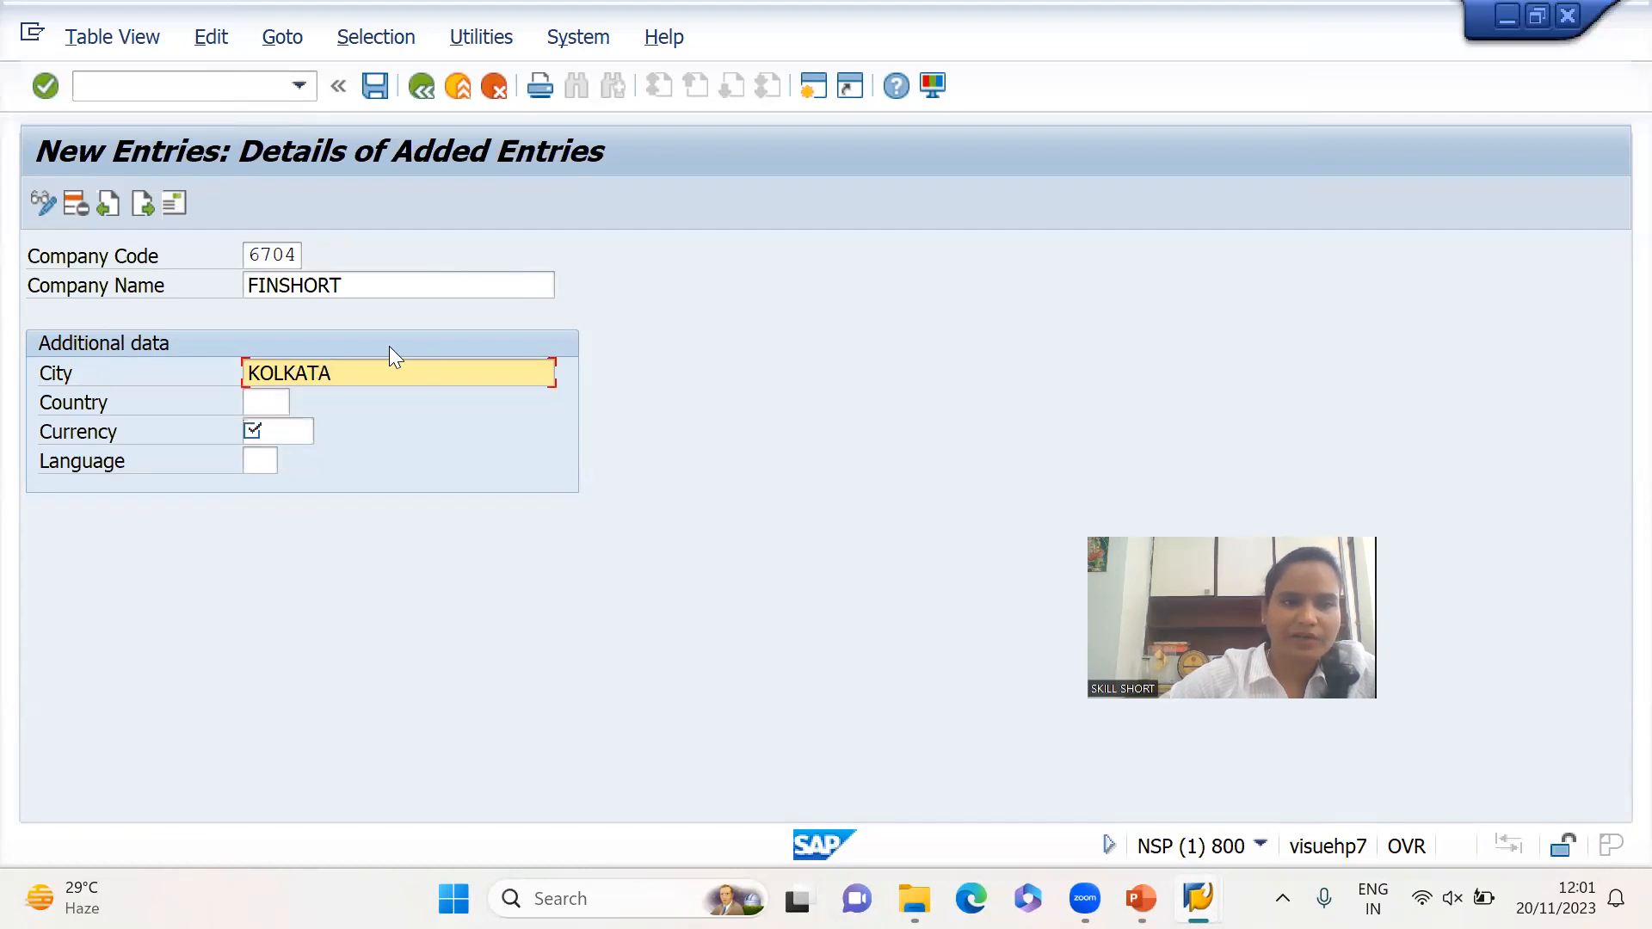
# Set the additional data of company code 6704 to country IN, currency INR and language EN
pyautogui.click(269, 401)
pyautogui.write('IN')
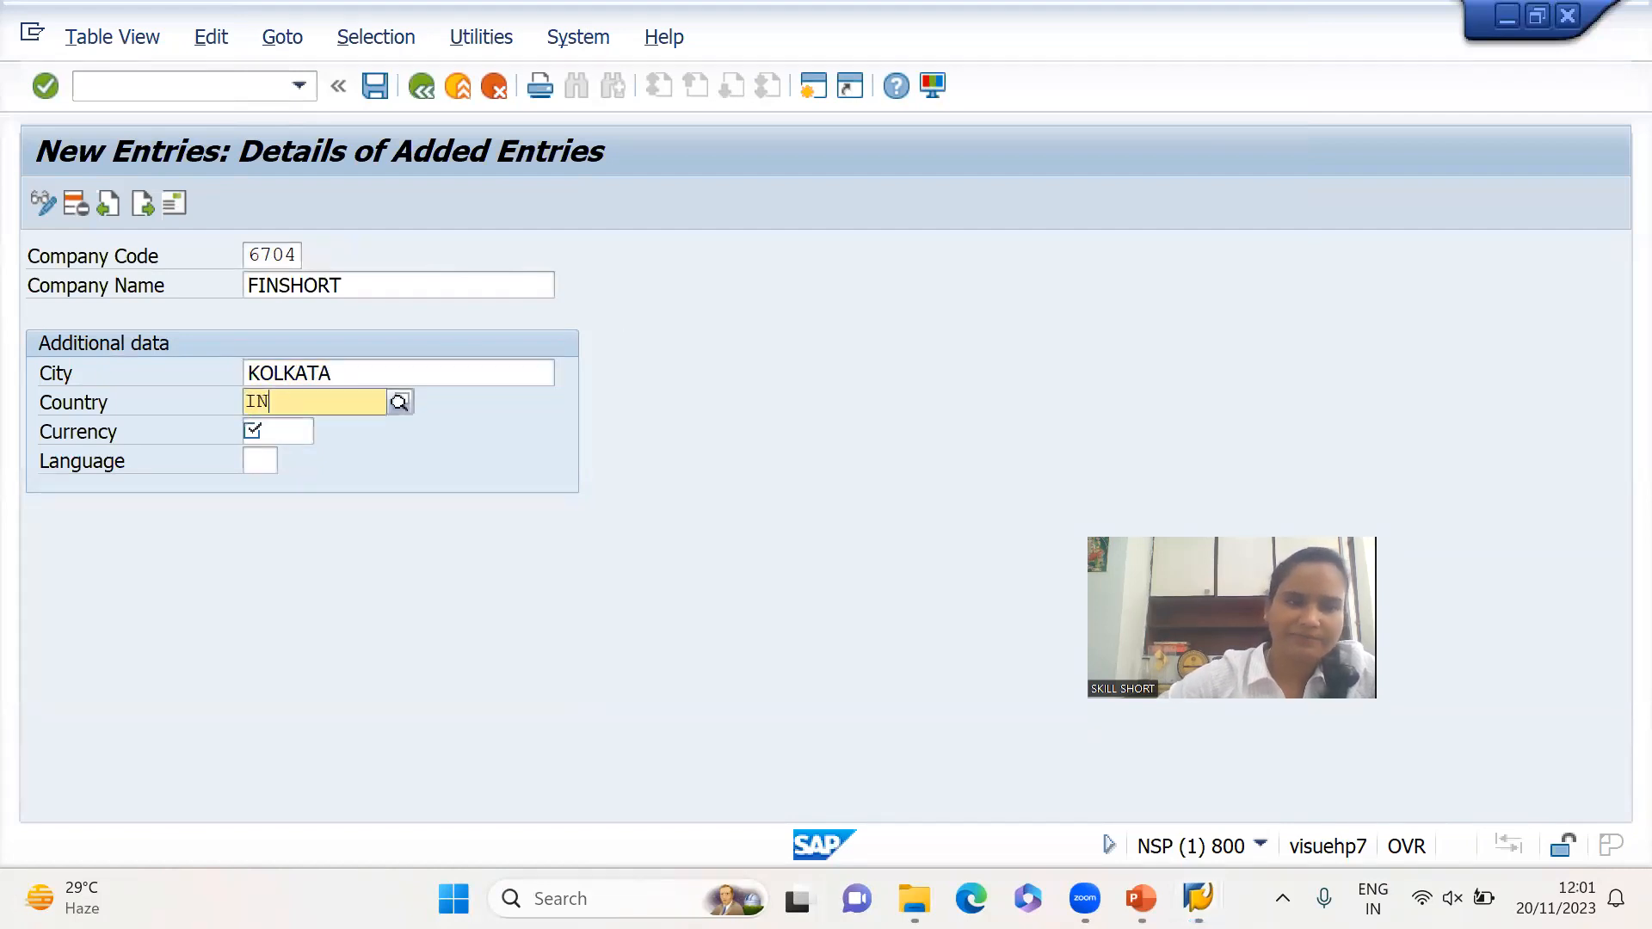
pyautogui.click(329, 459)
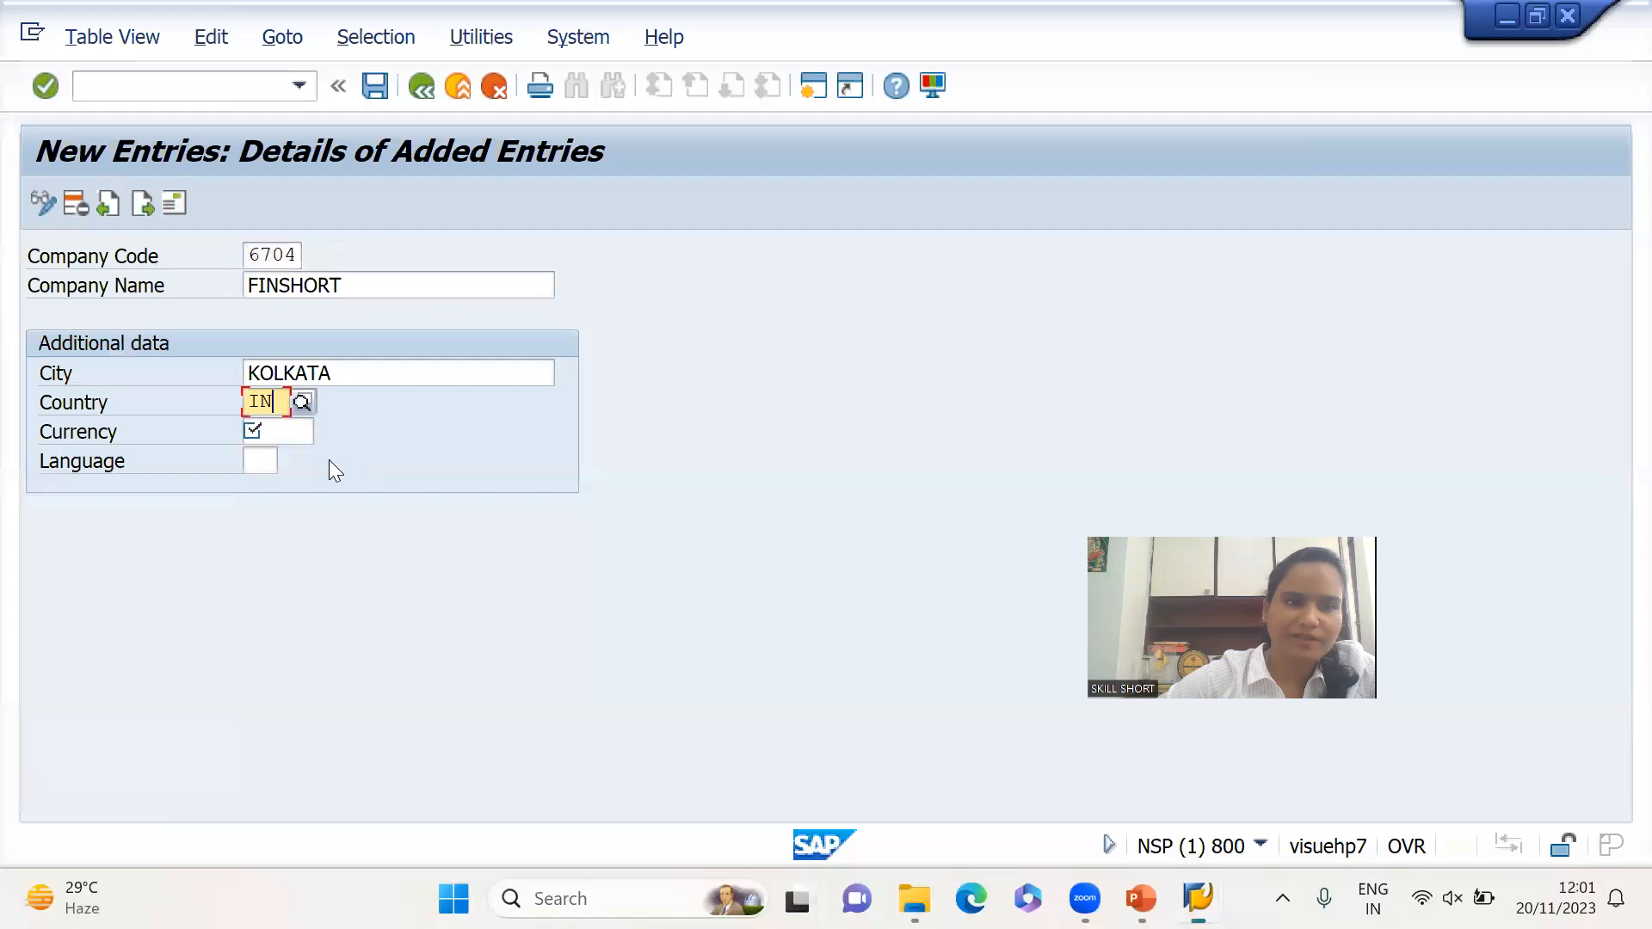
pyautogui.click(296, 422)
pyautogui.write('INR')
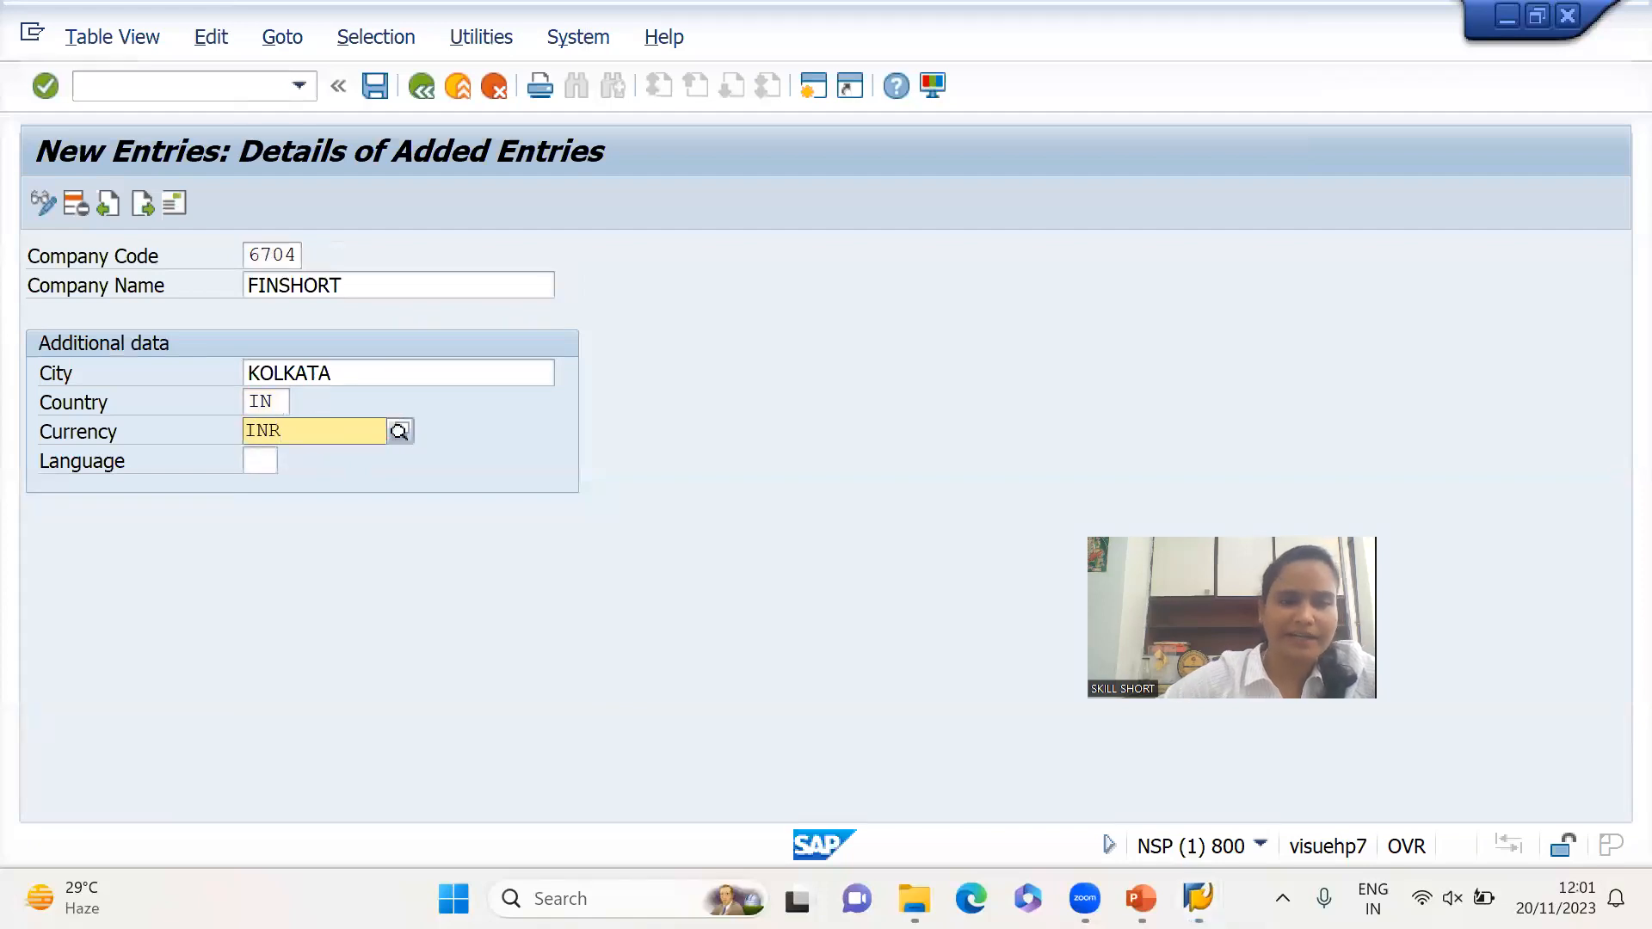
pyautogui.click(320, 485)
pyautogui.click(260, 461)
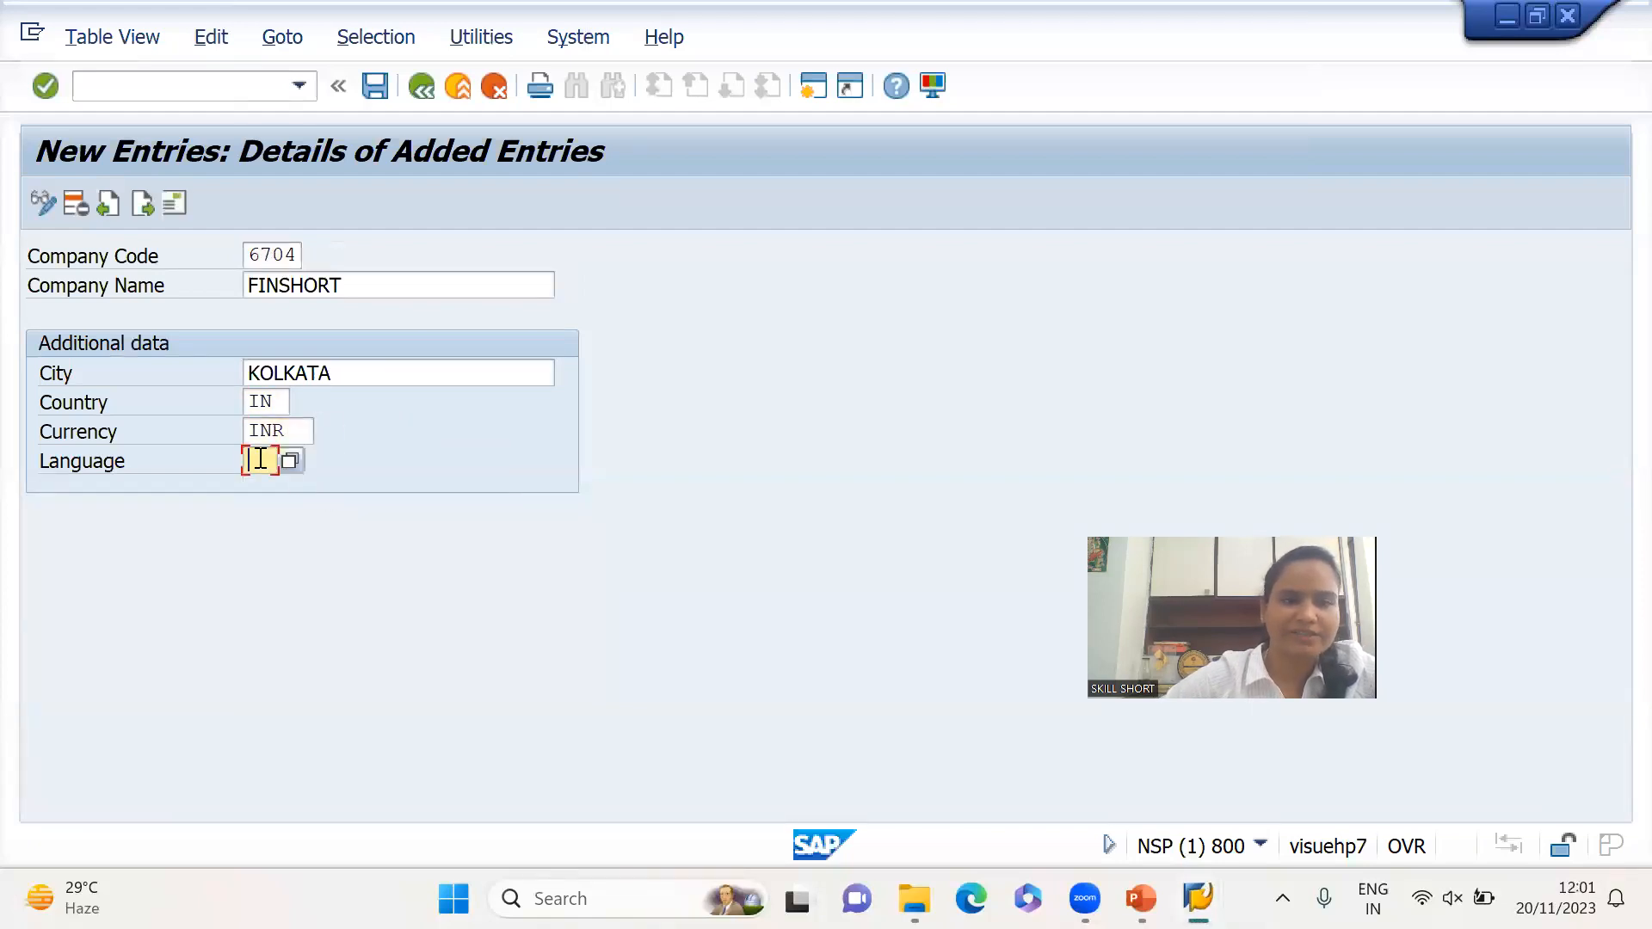
pyautogui.write('EN')
# Open the address of company code 6704 and set the title to Company and the name to FINSHORT PRIVATE LIMITED
pyautogui.click(108, 204)
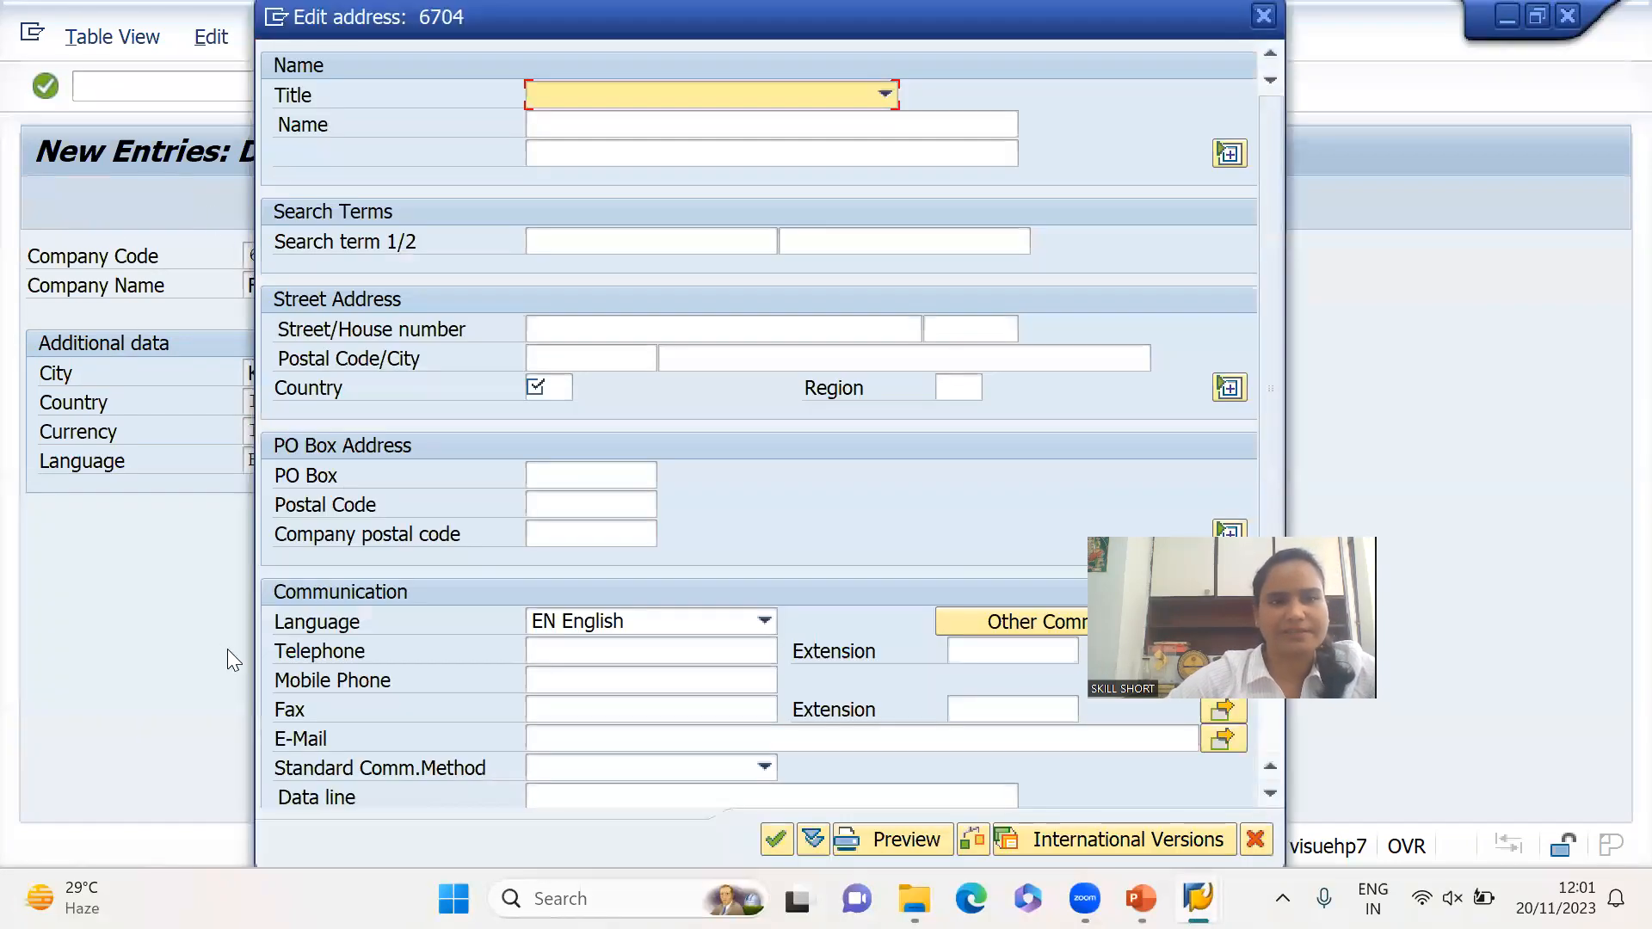
pyautogui.click(737, 90)
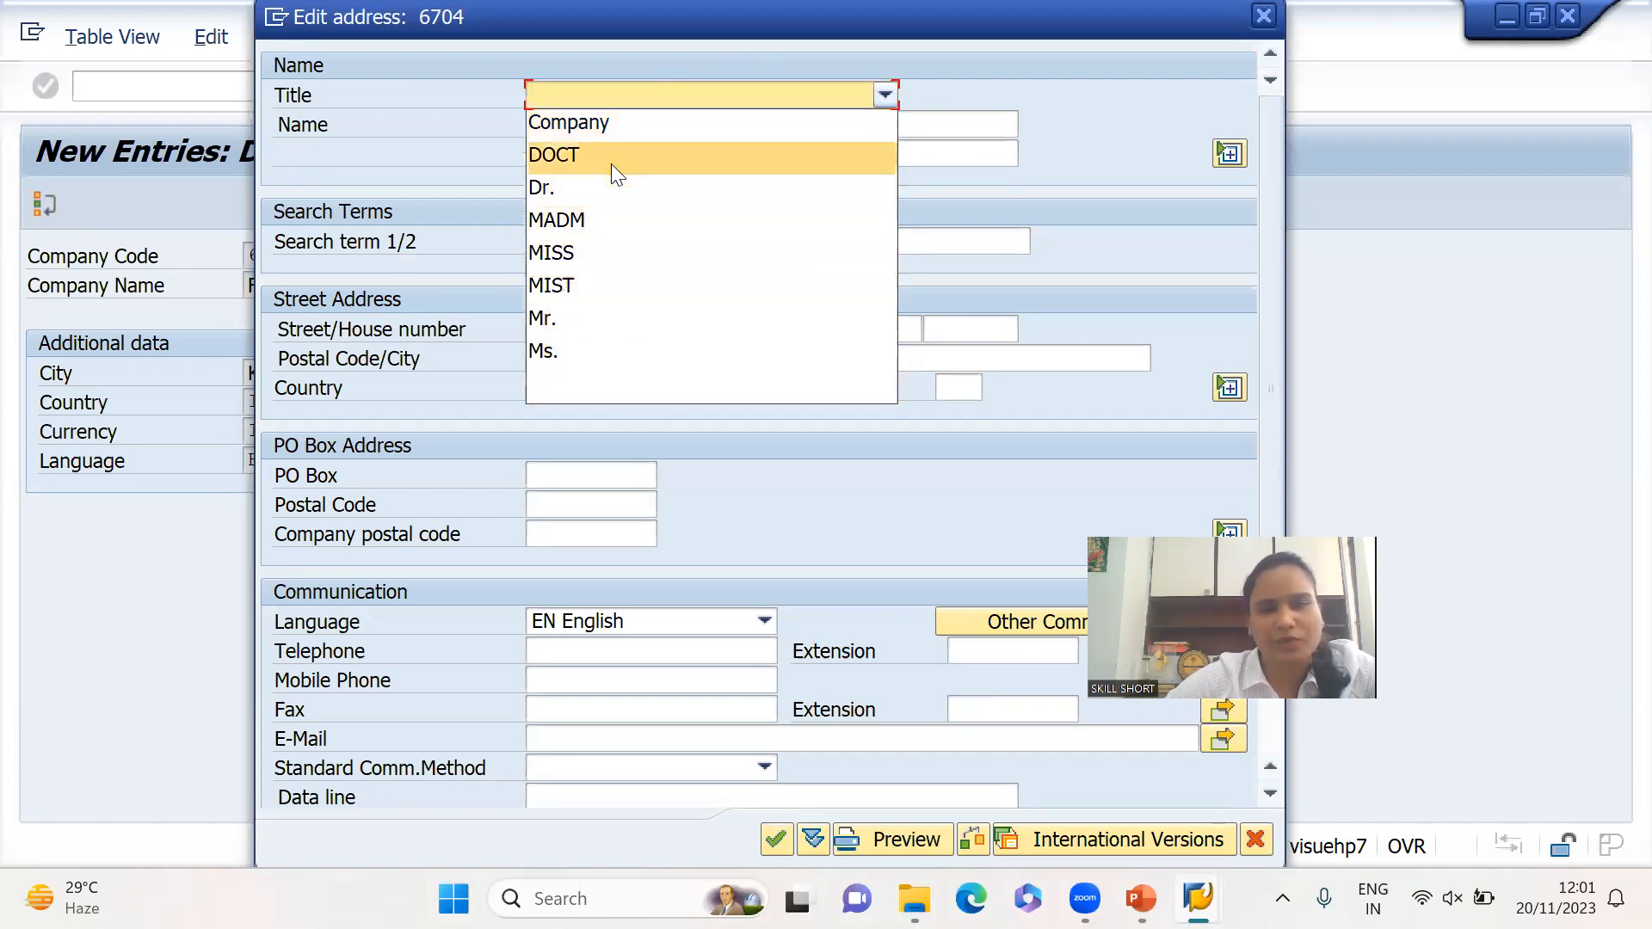
pyautogui.click(619, 123)
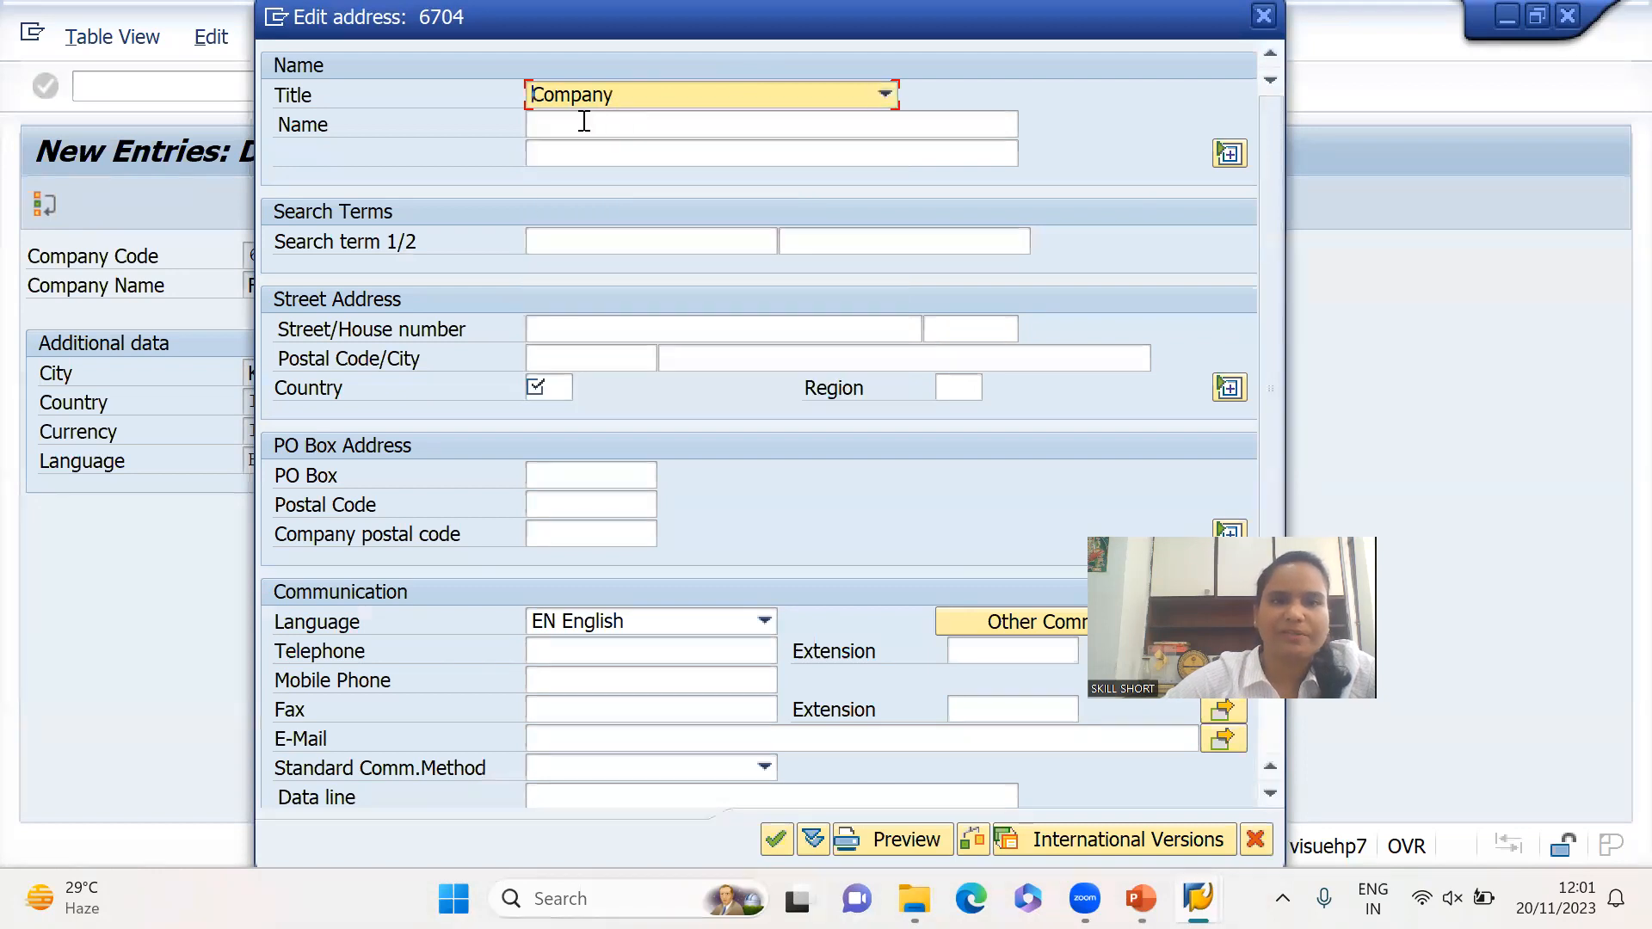
pyautogui.click(584, 124)
pyautogui.write('FINSHORT PRIVATE LIMITED')
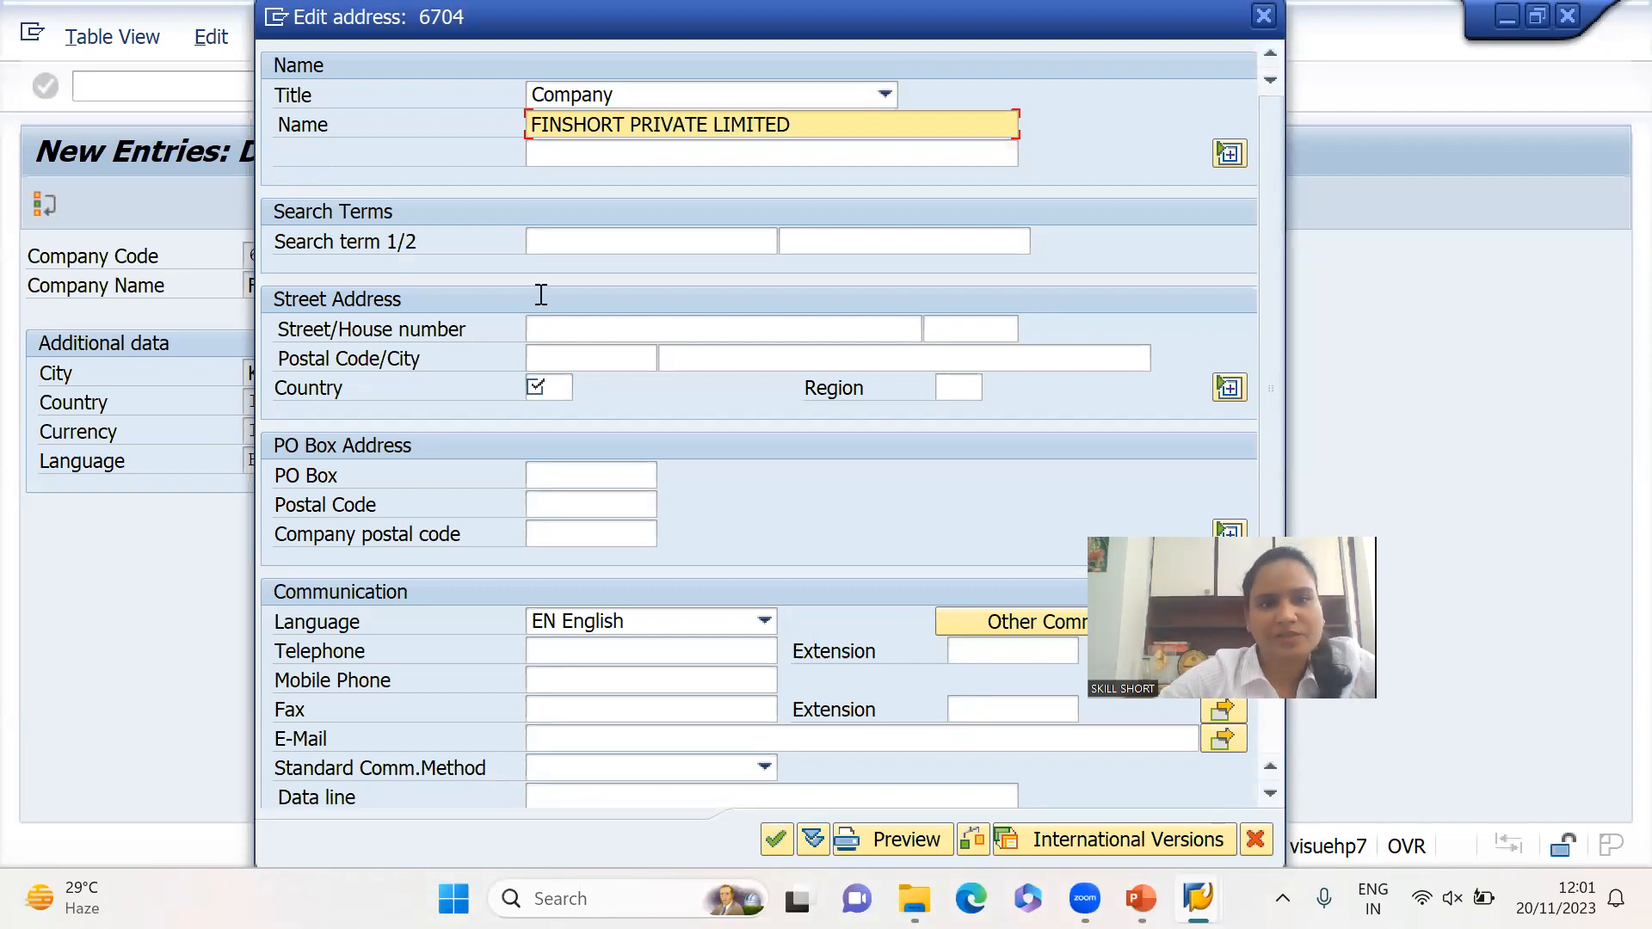
# Set the country in the address of company code 6704 to IN and accept the address
pyautogui.click(563, 388)
pyautogui.write('IN')
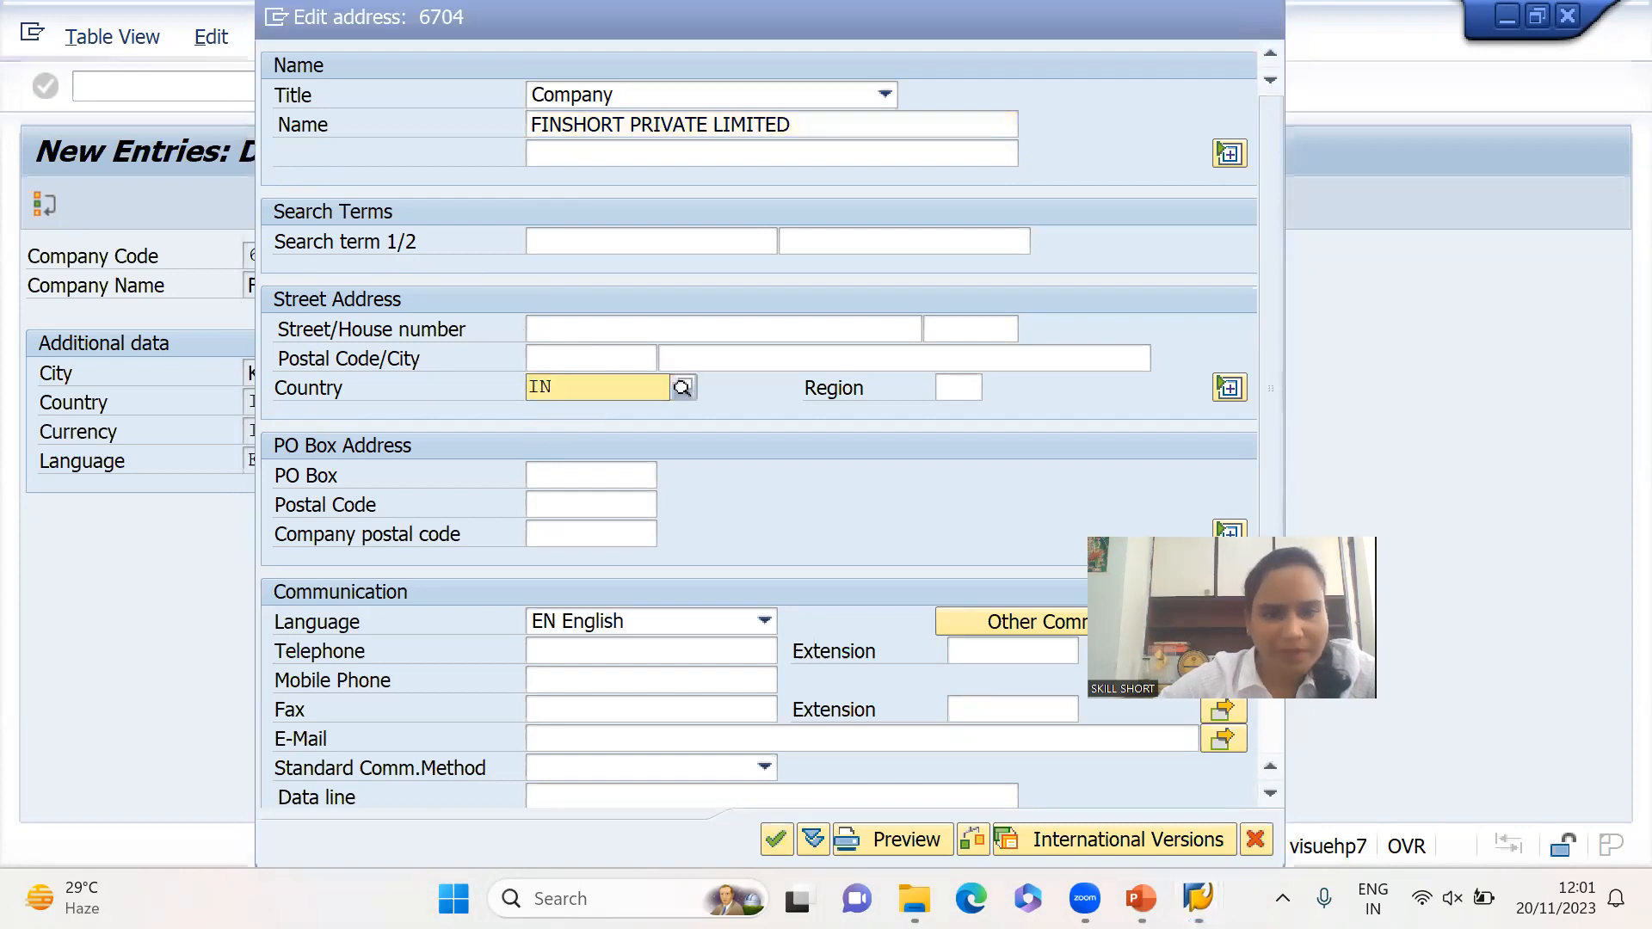
pyautogui.click(566, 446)
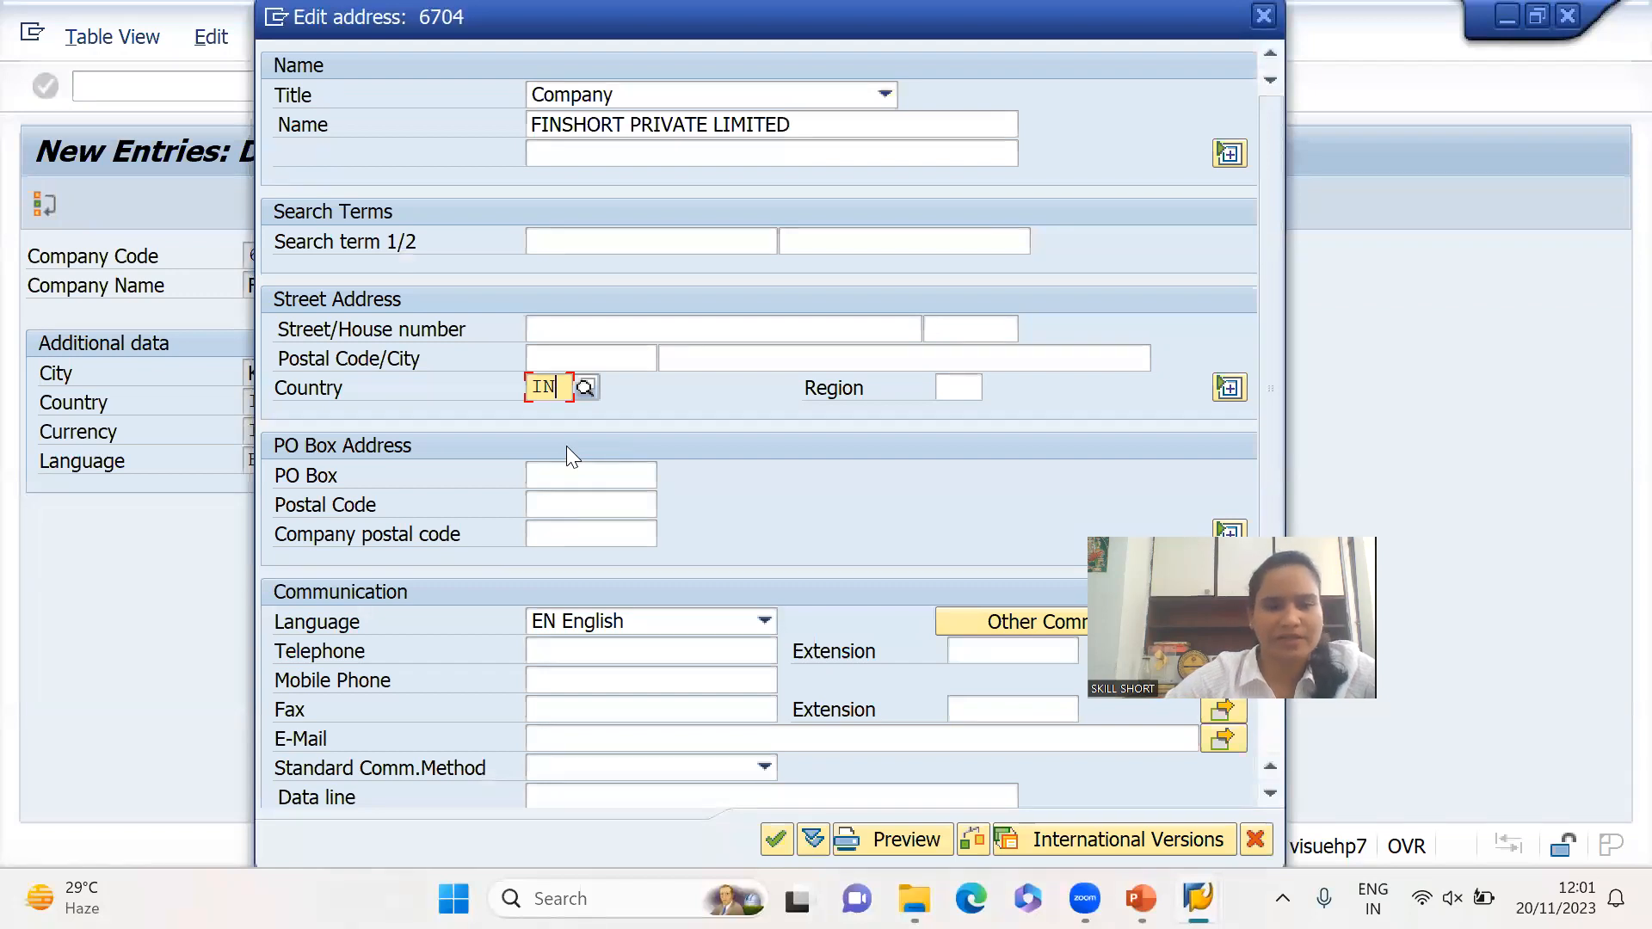
pyautogui.click(779, 842)
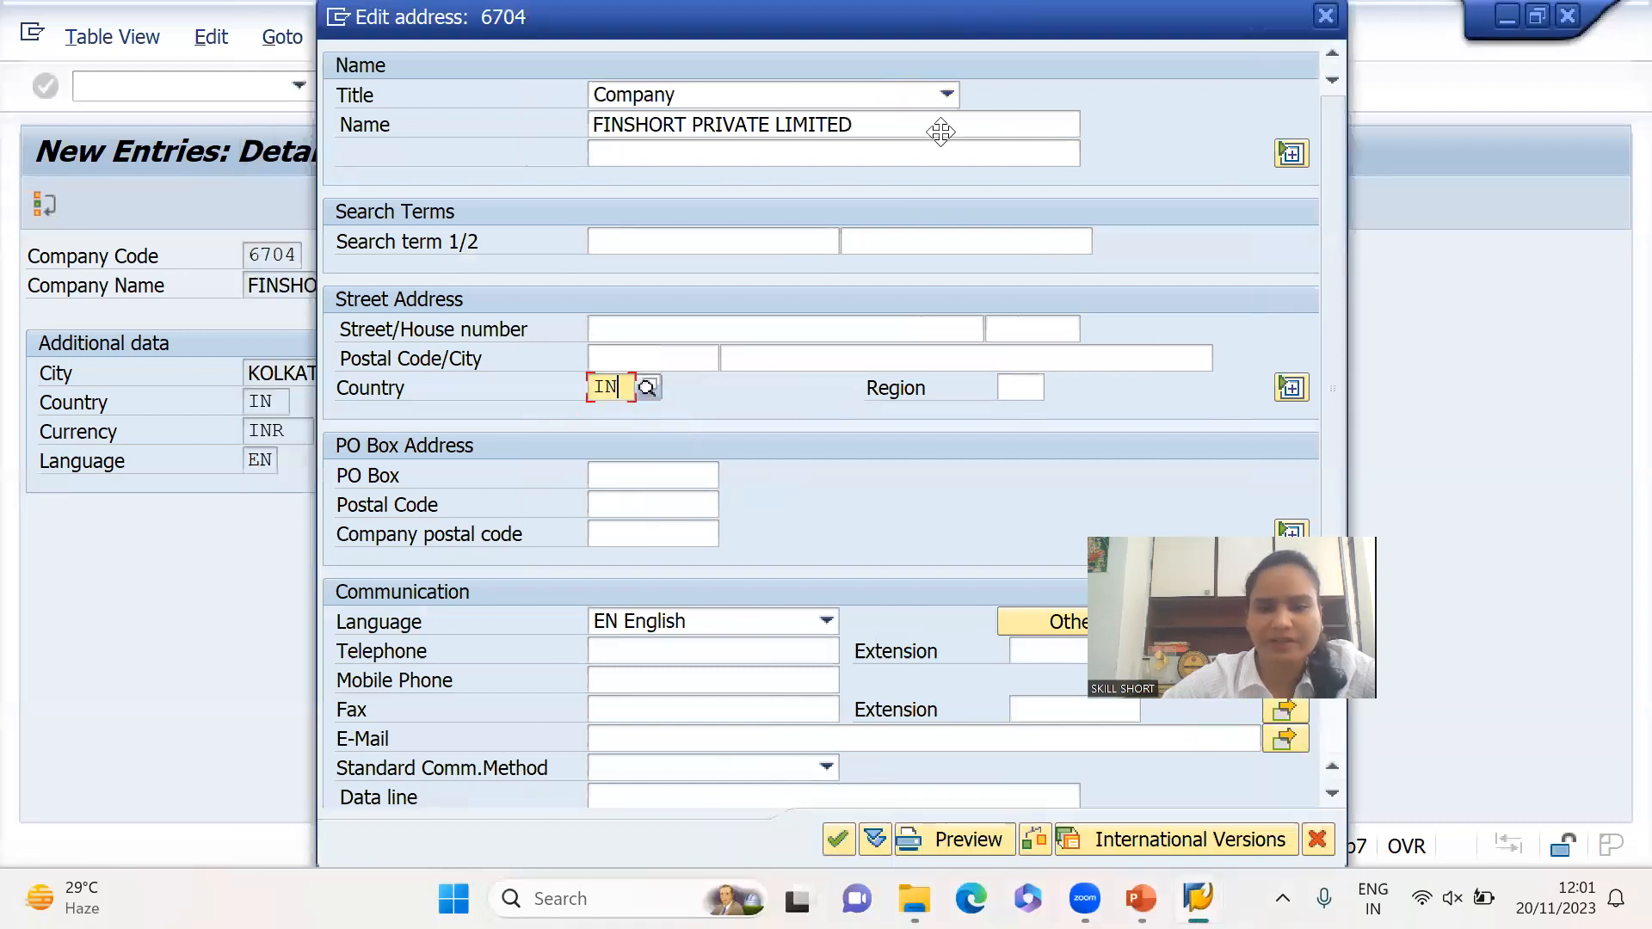
pyautogui.click(836, 838)
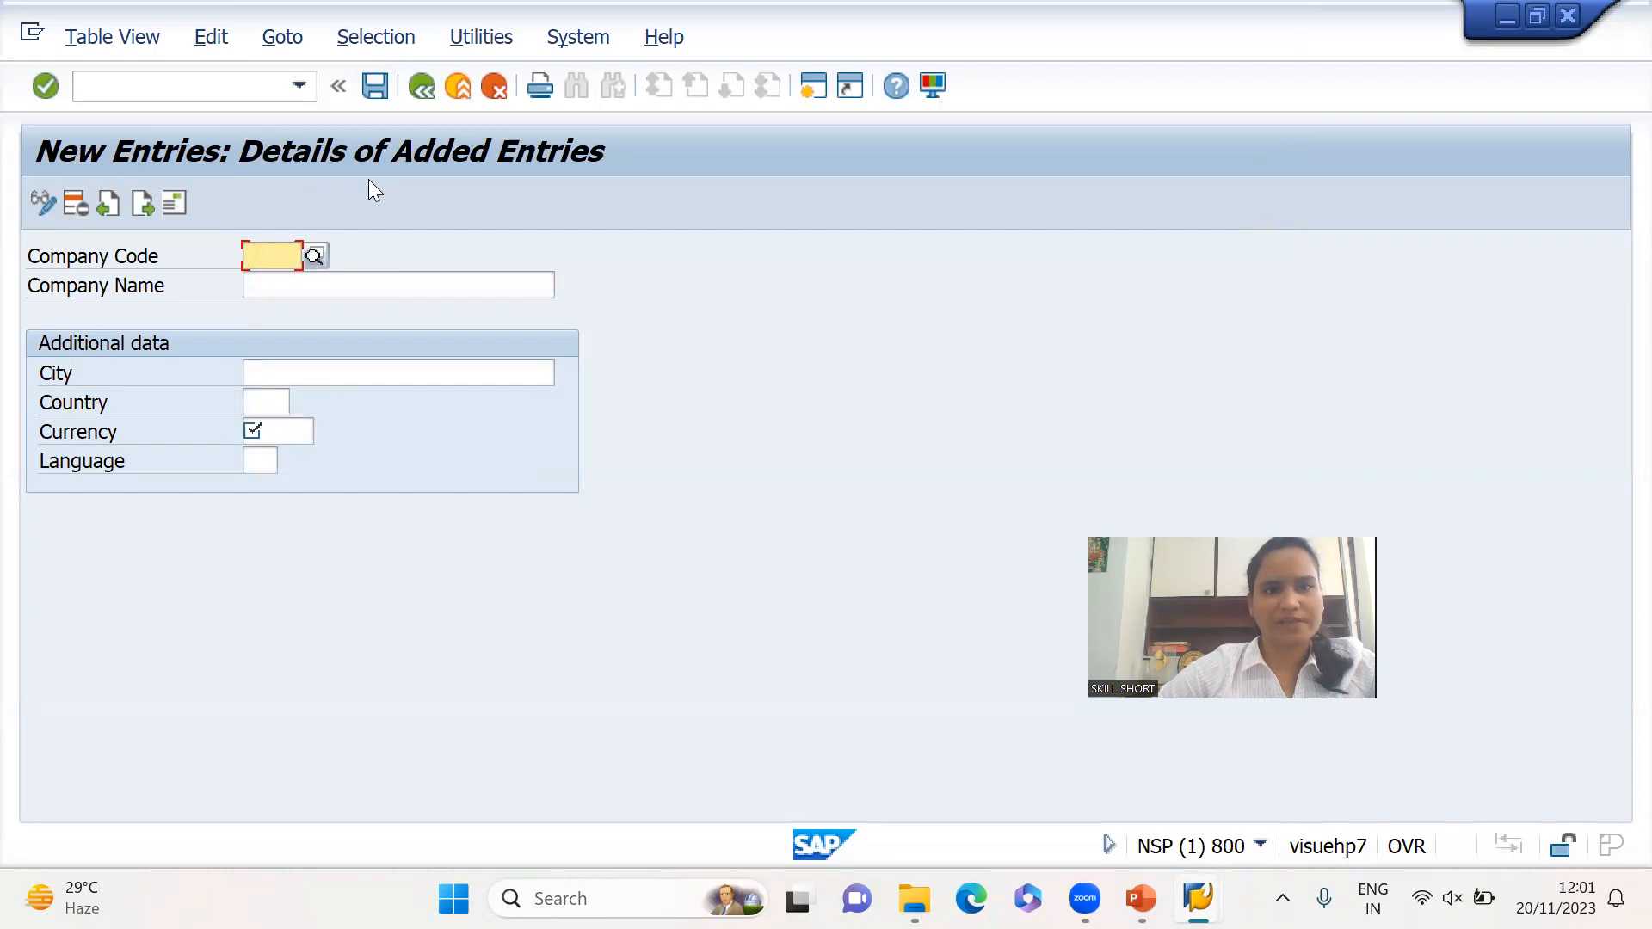
# Try to save from the blank new entry and to go back to the previous company code entry
pyautogui.hotkey('ctrl', 's')
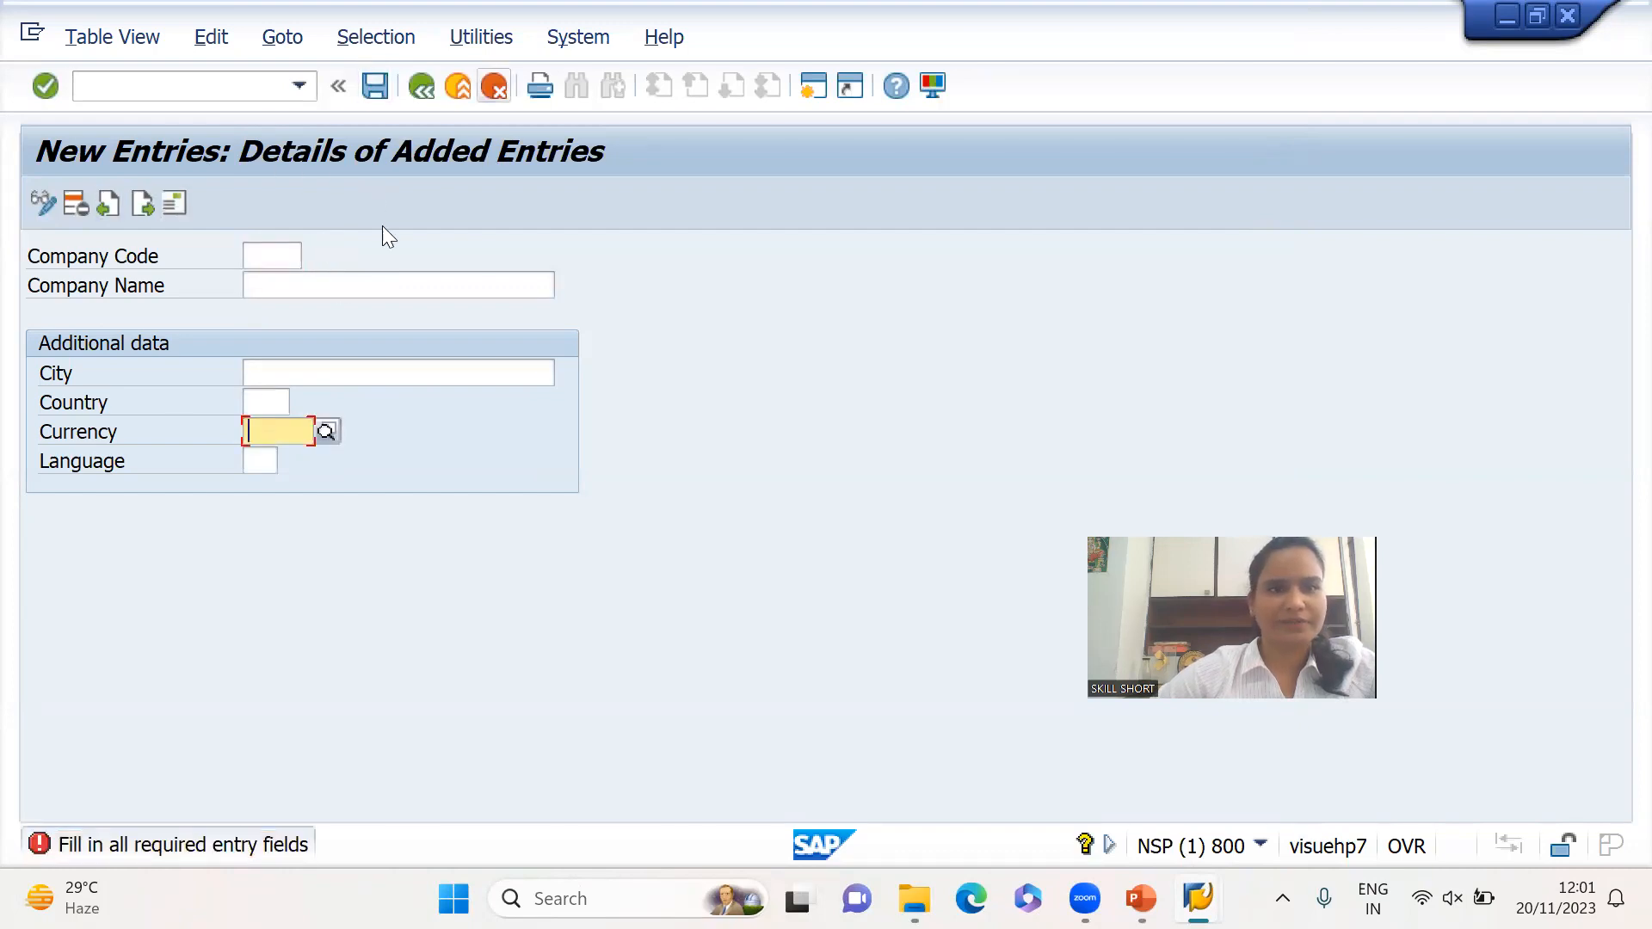
pyautogui.click(109, 210)
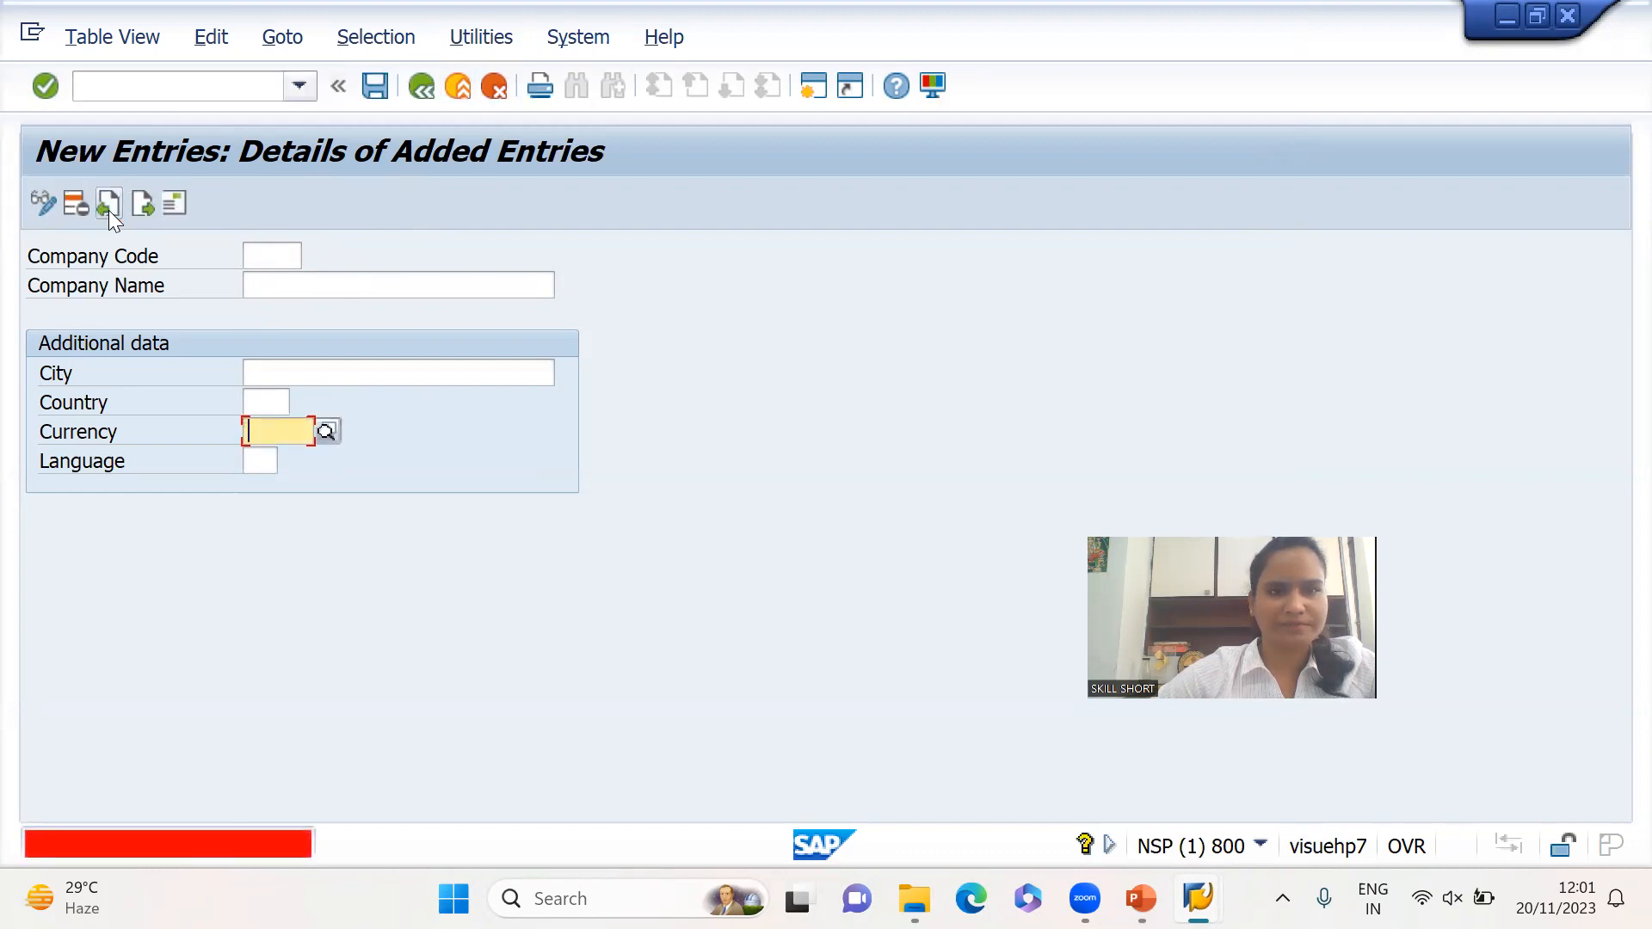
pyautogui.click(108, 210)
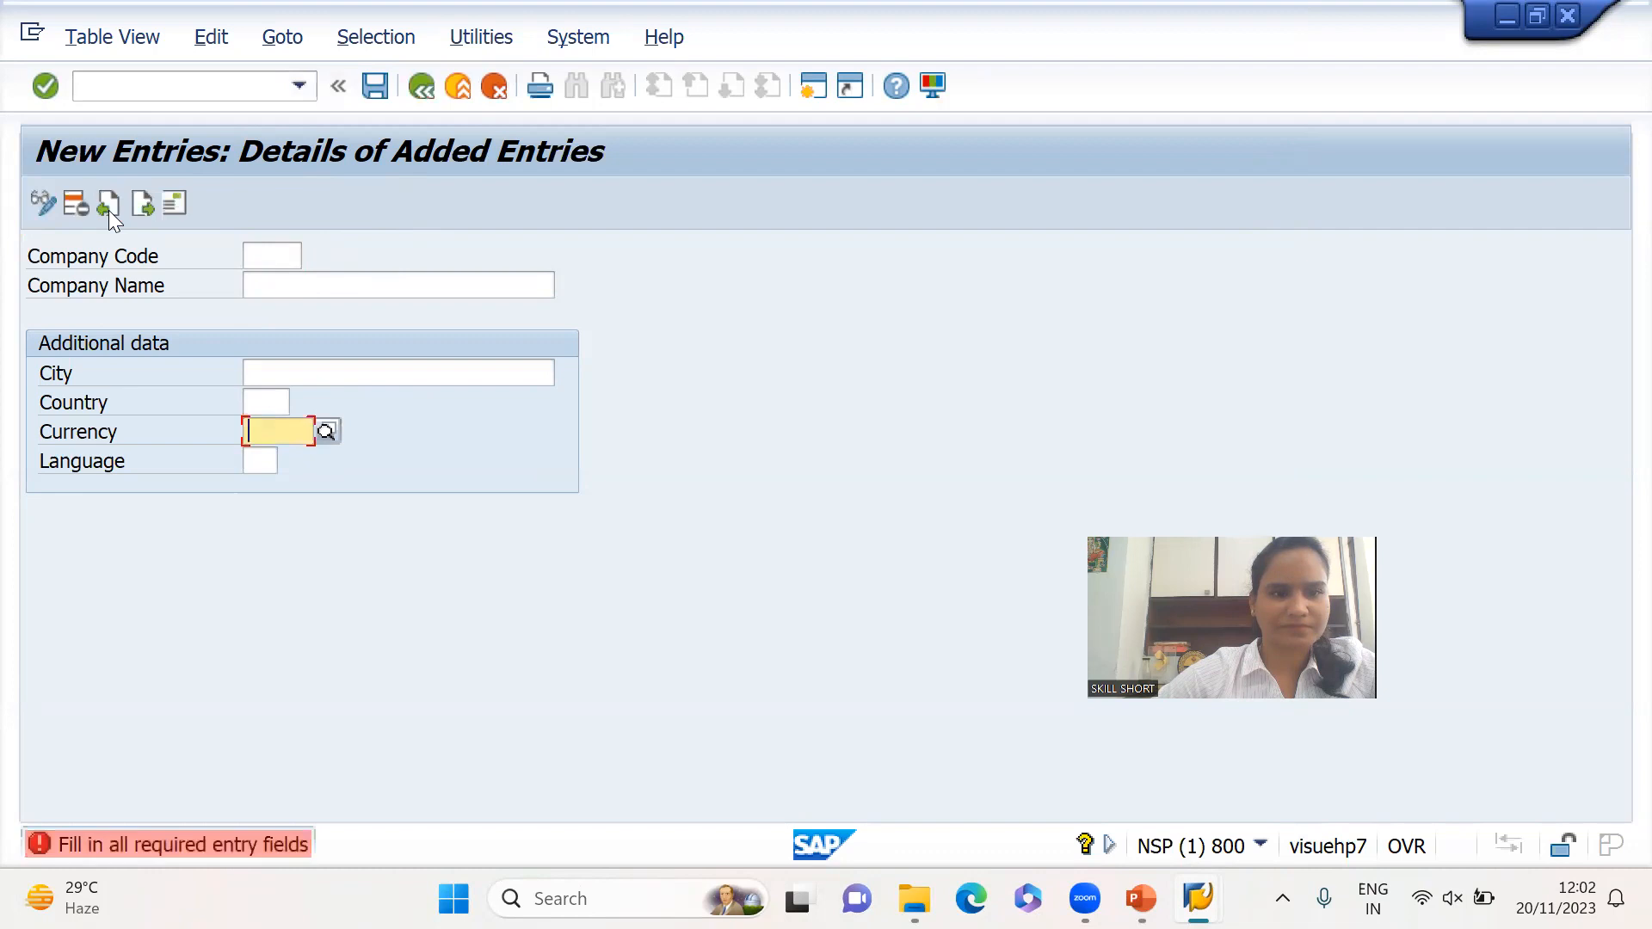
pyautogui.click(50, 86)
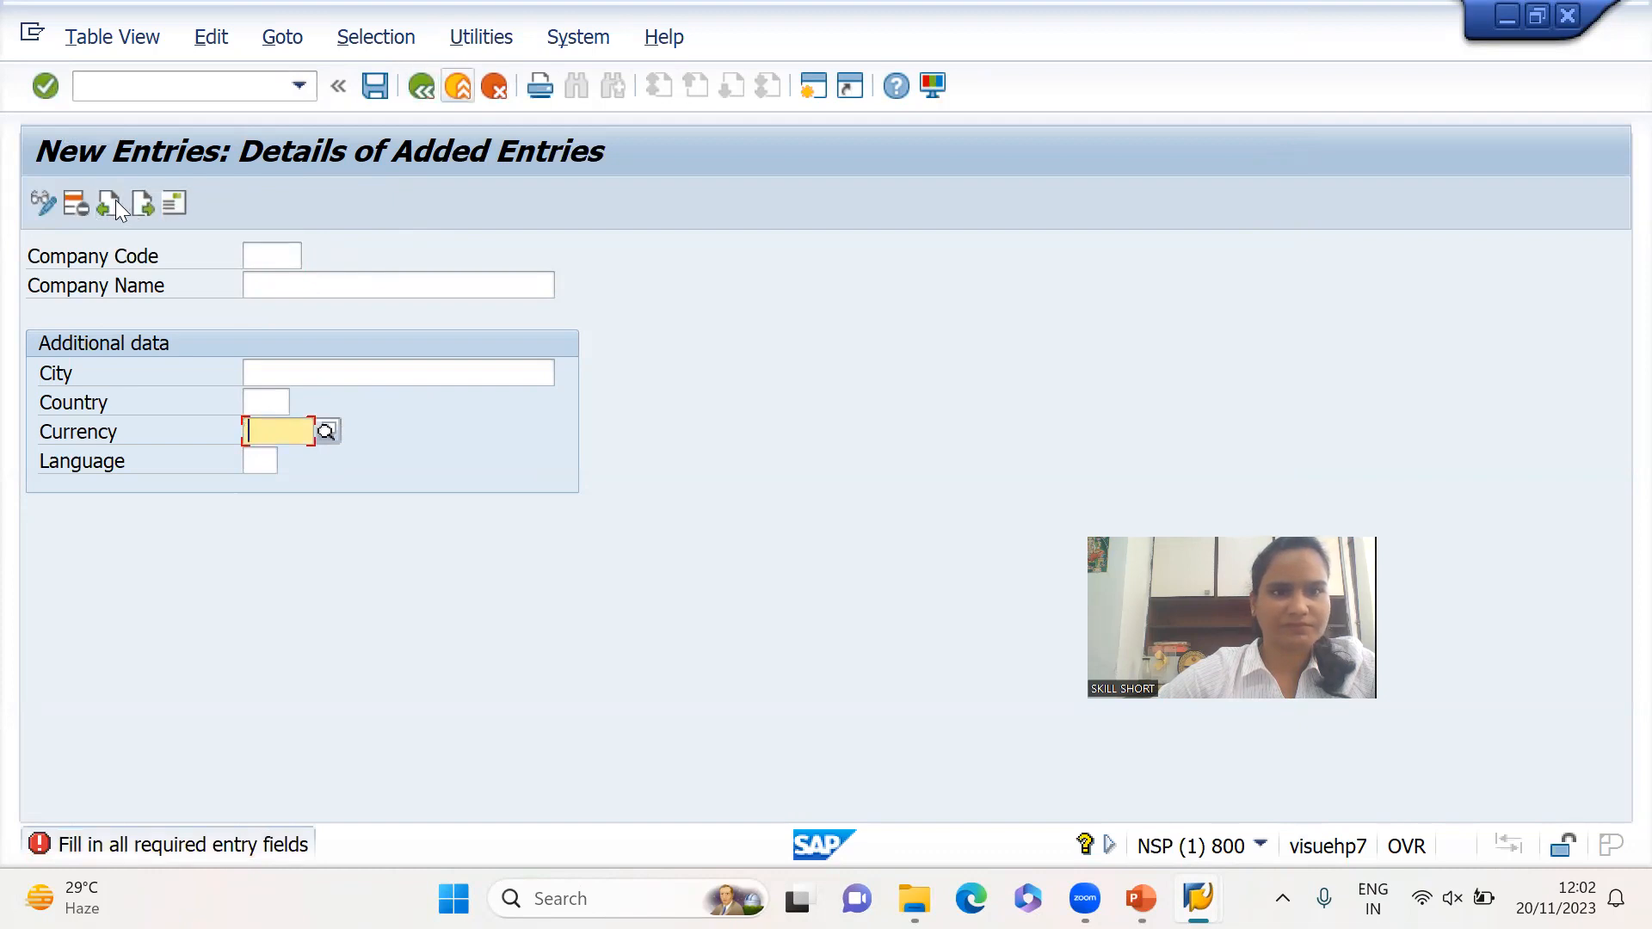
# Leave the blank entry for the overview and save company codes 6703 and 6704 under the ENTERPRISE STRUCTURE customizing request NSPK904957
pyautogui.press('F12')
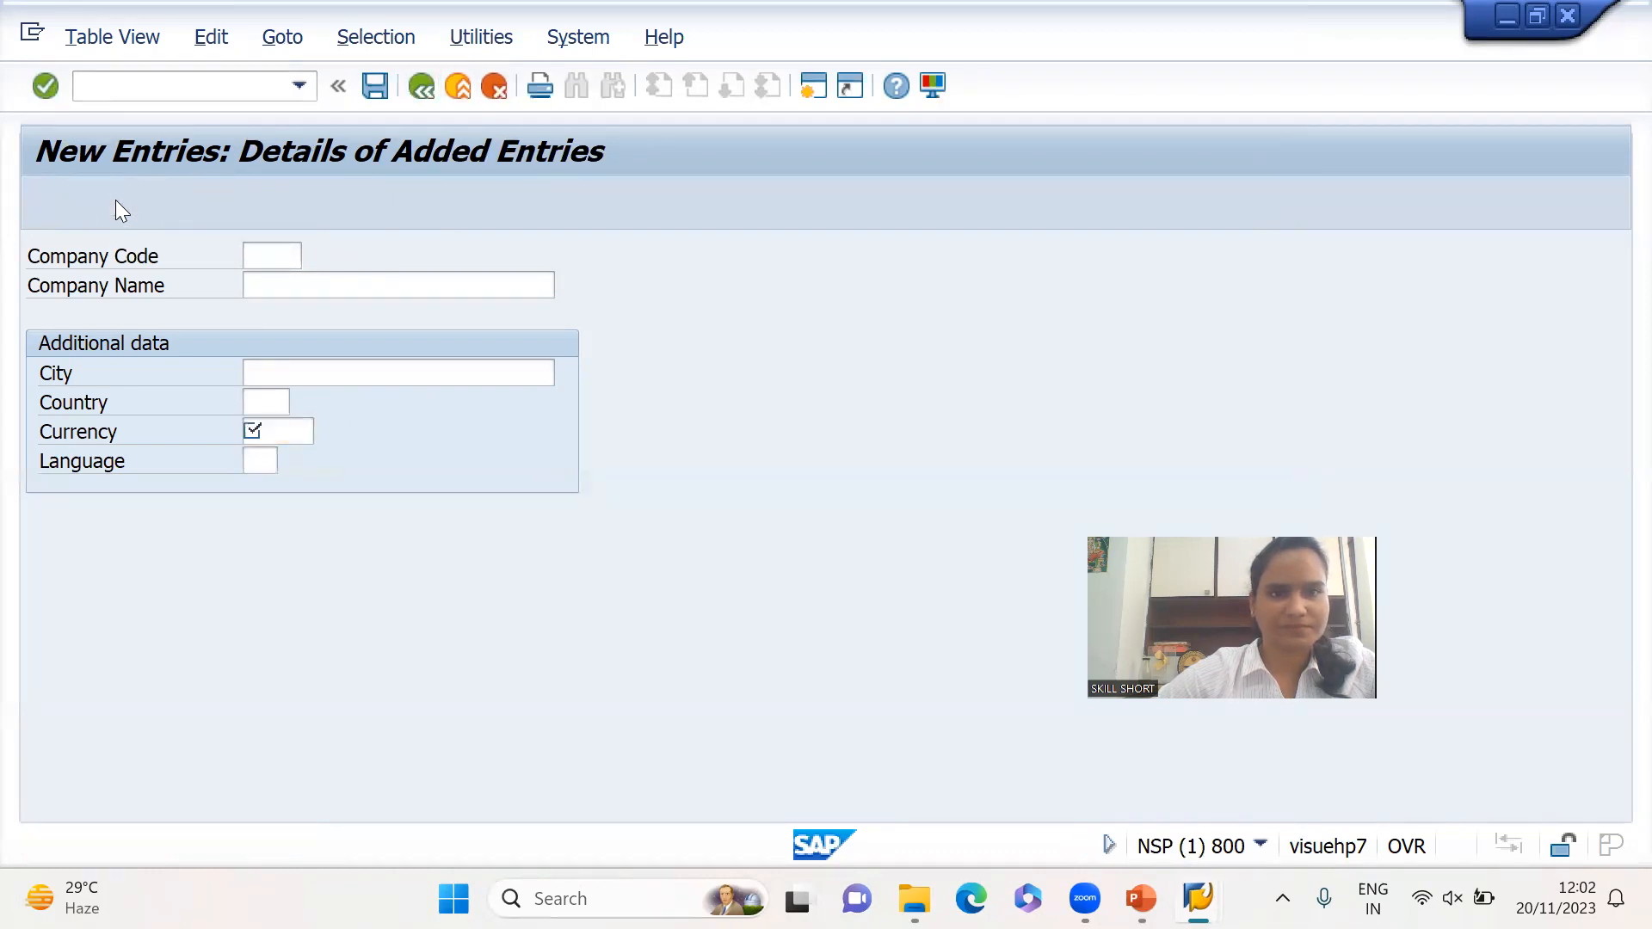
pyautogui.click(508, 537)
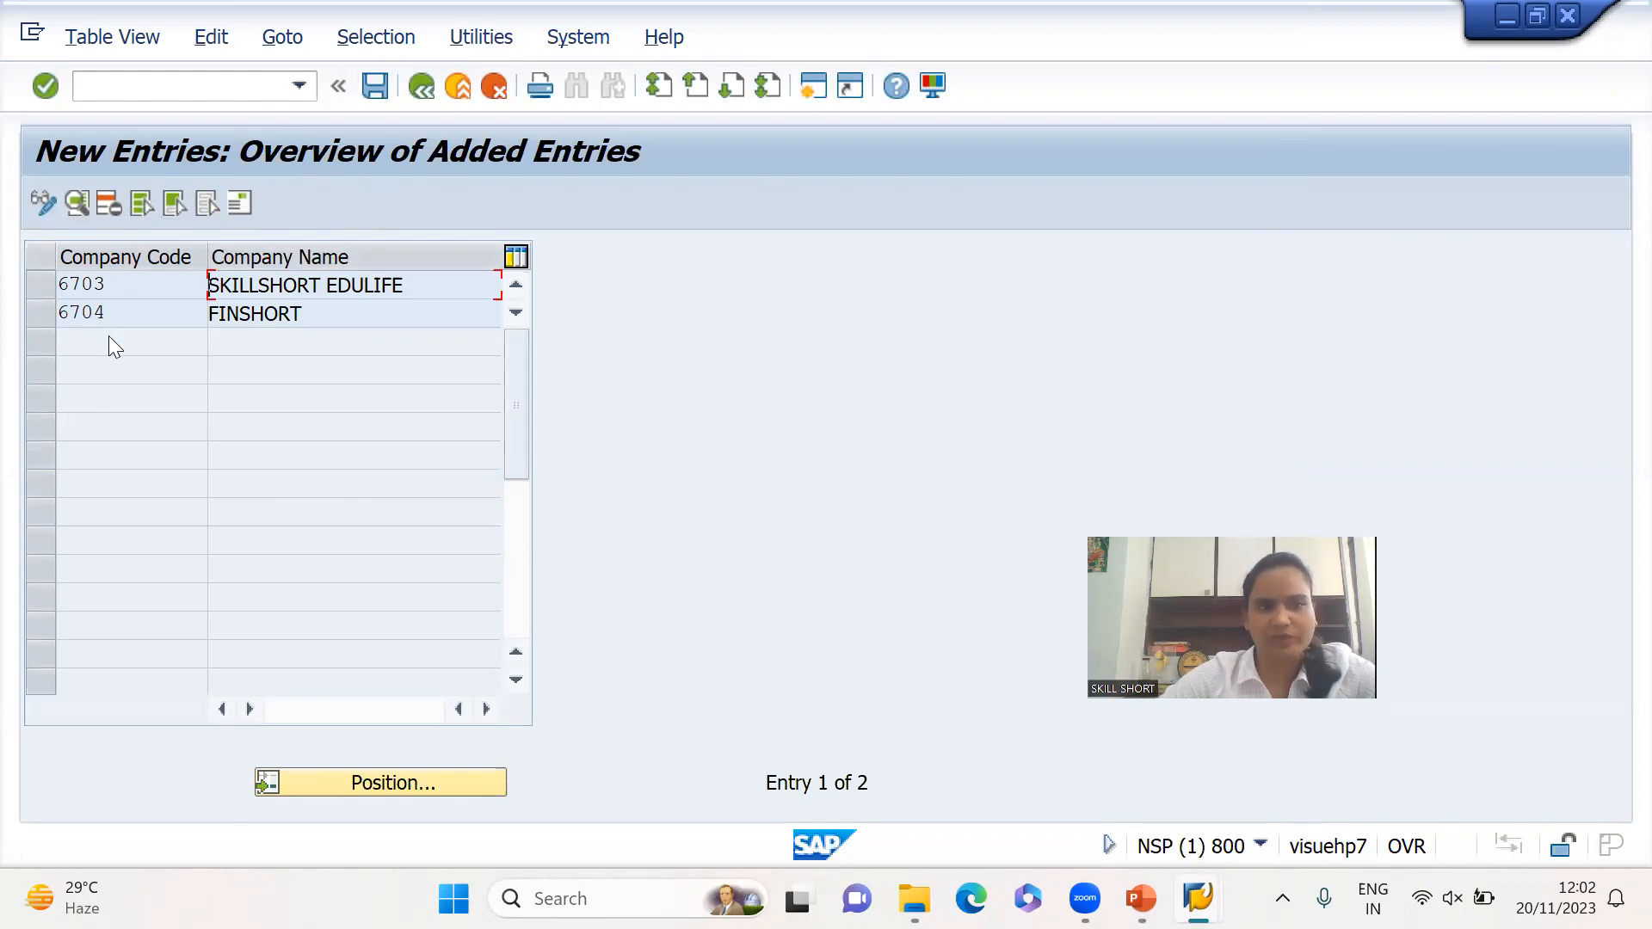
pyautogui.hotkey('ctrl', 's')
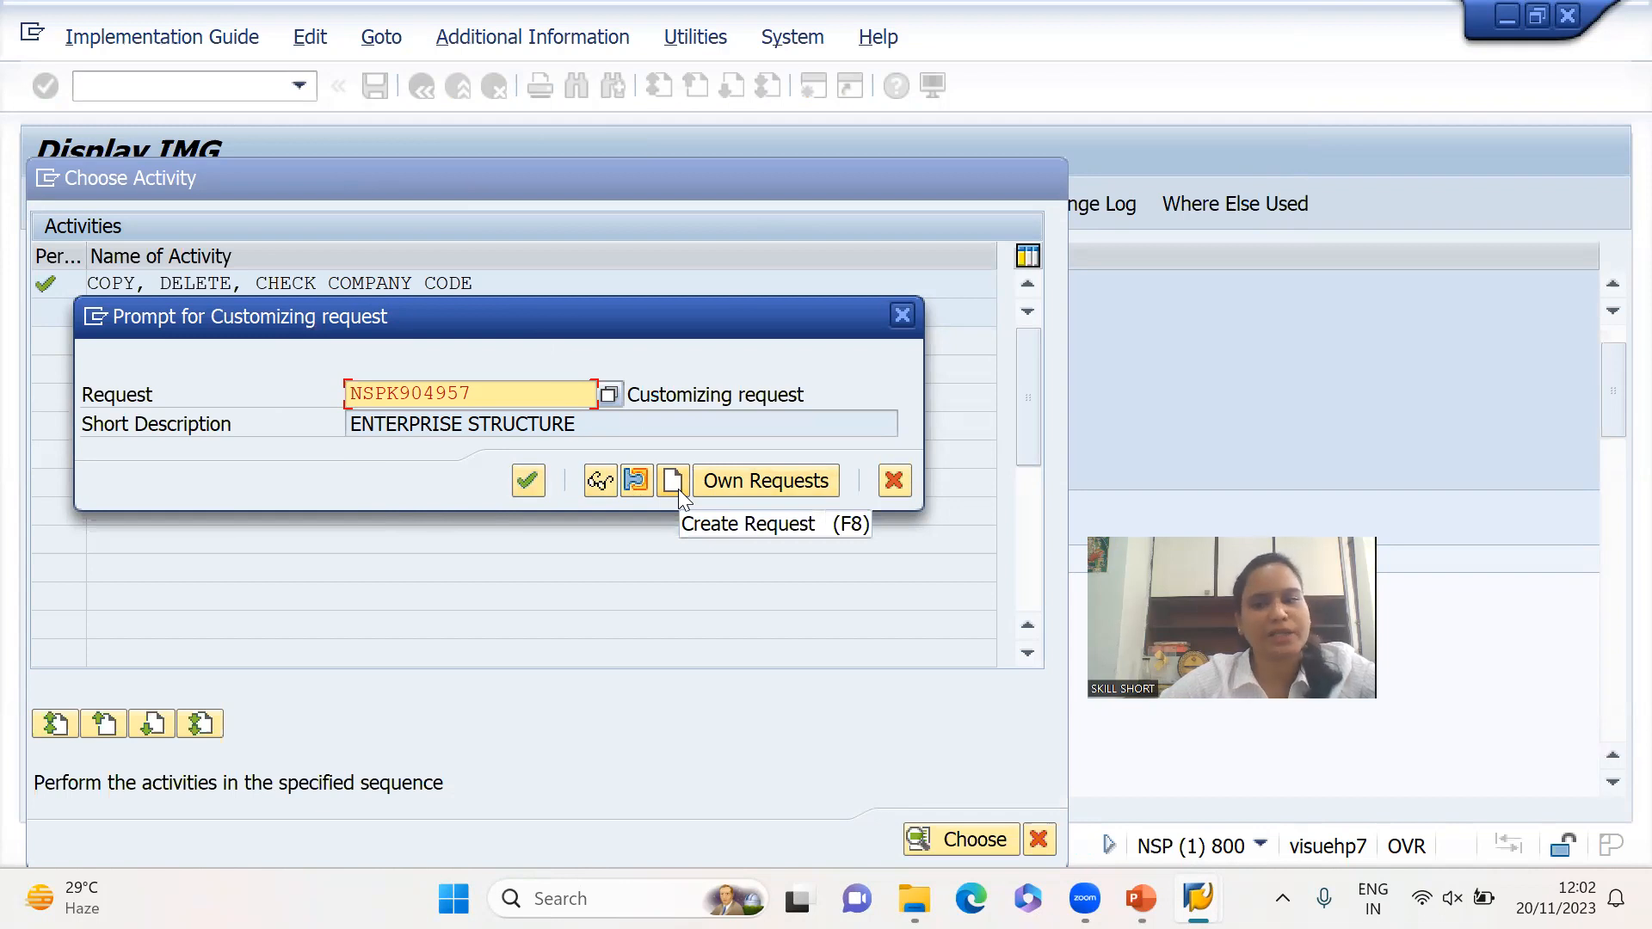
pyautogui.click(530, 482)
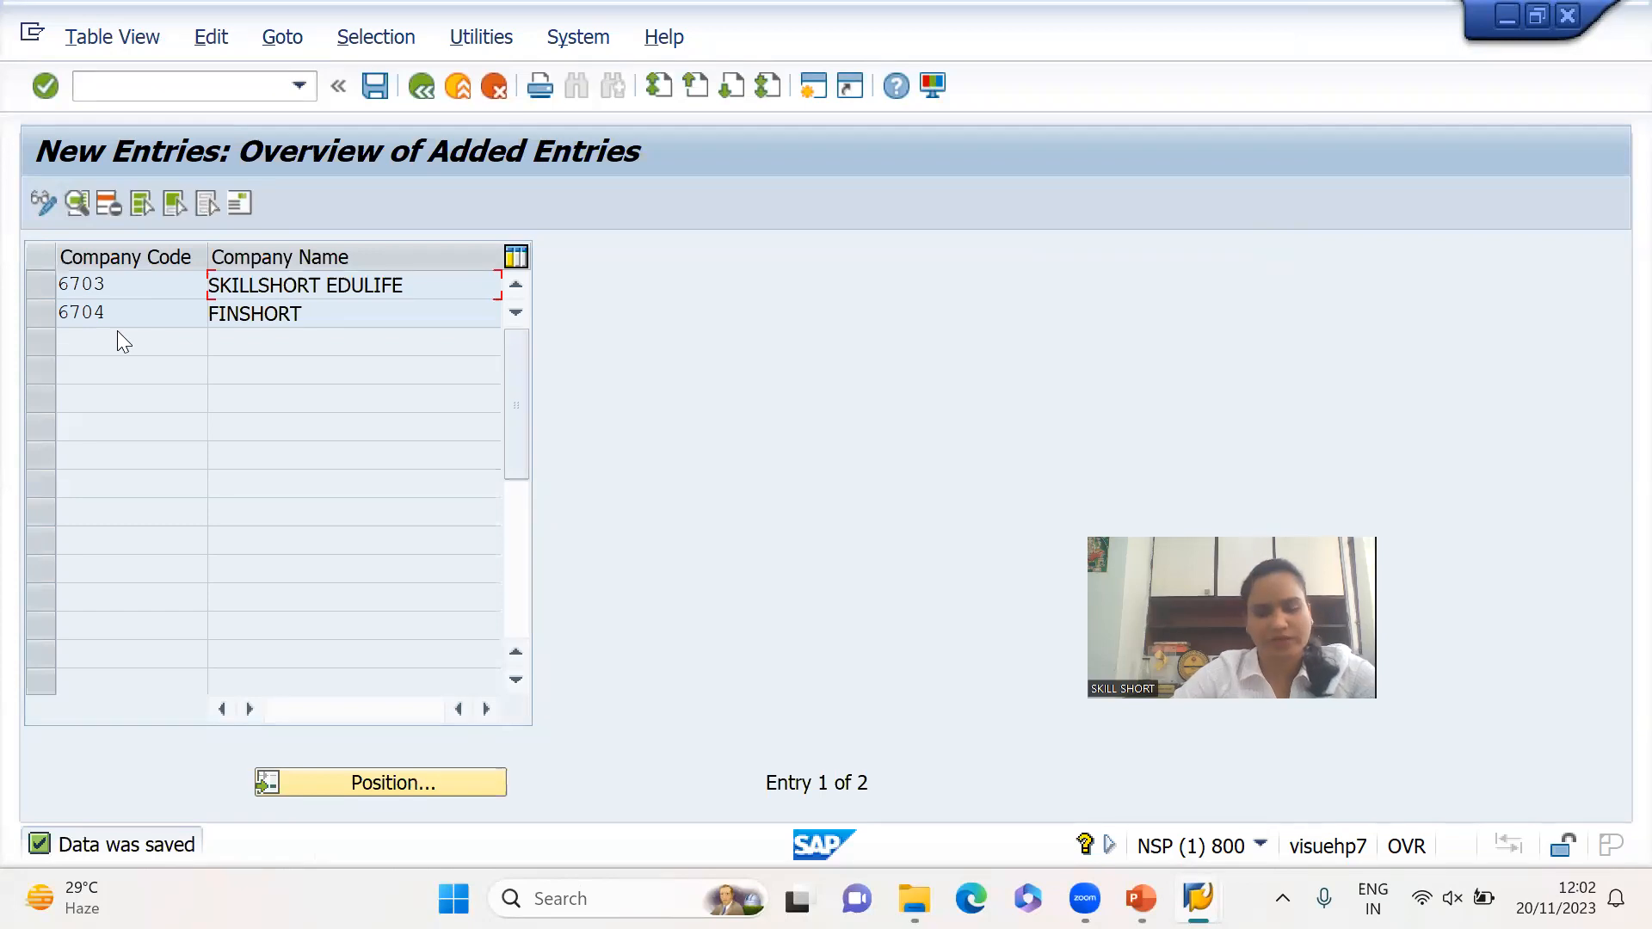
# Switch to PowerPoint, go to the ASSIGN COMPANY CODE – HOW TO ACCESS? slide and start the slide show from the current slide
pyautogui.hotkey('alt', 'Tab')
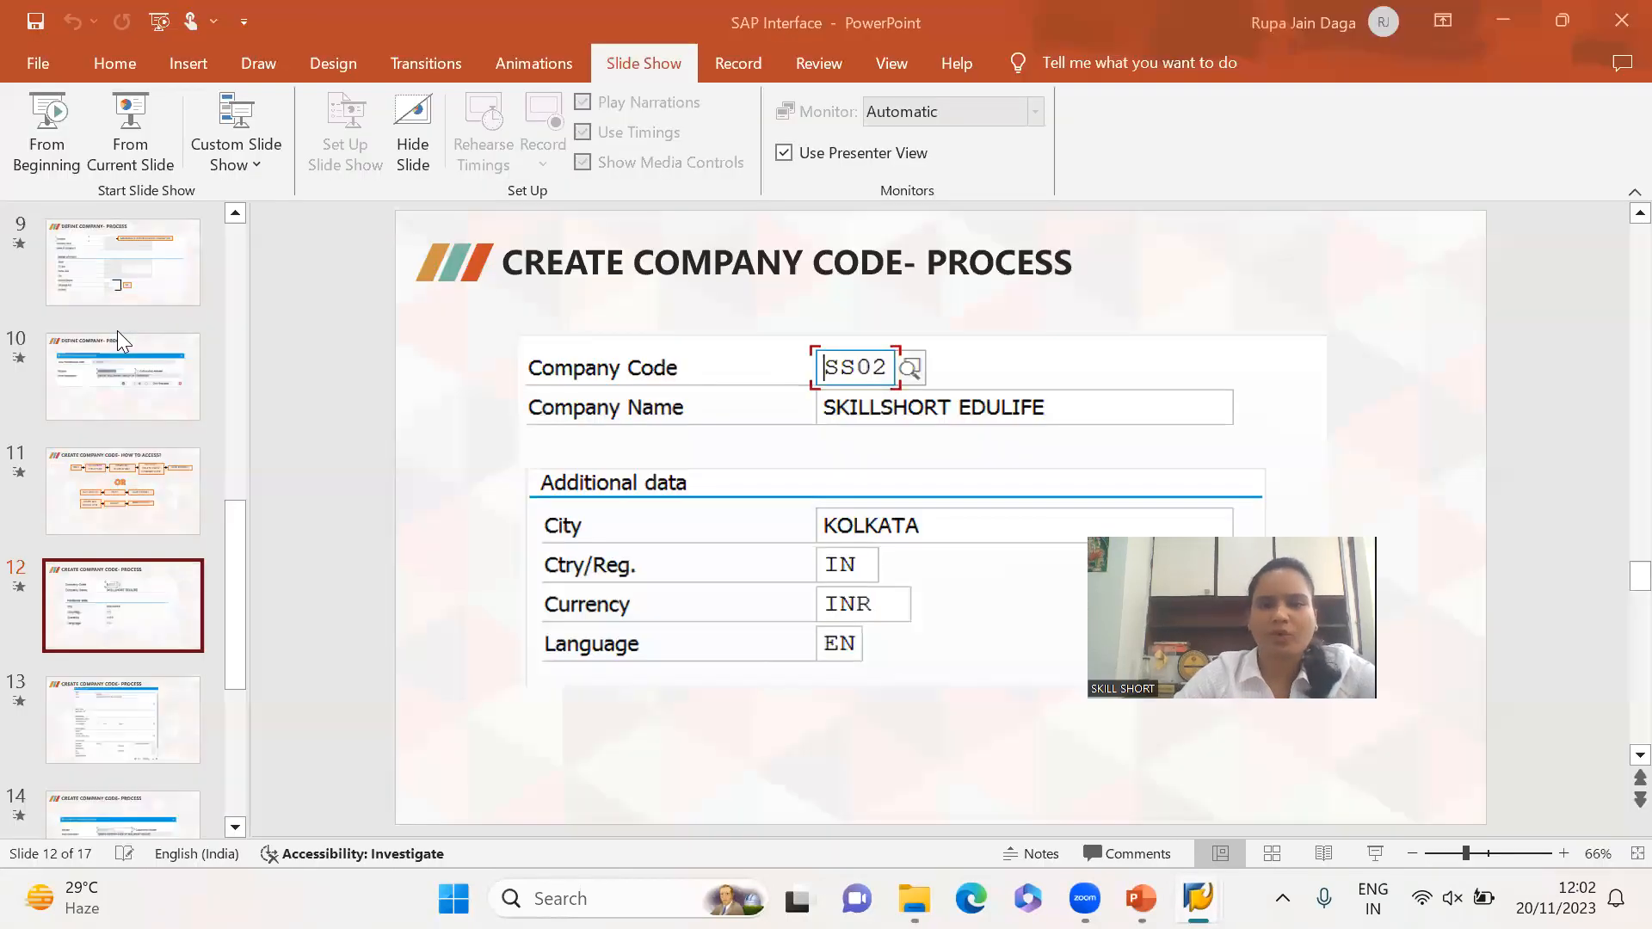
pyautogui.click(117, 705)
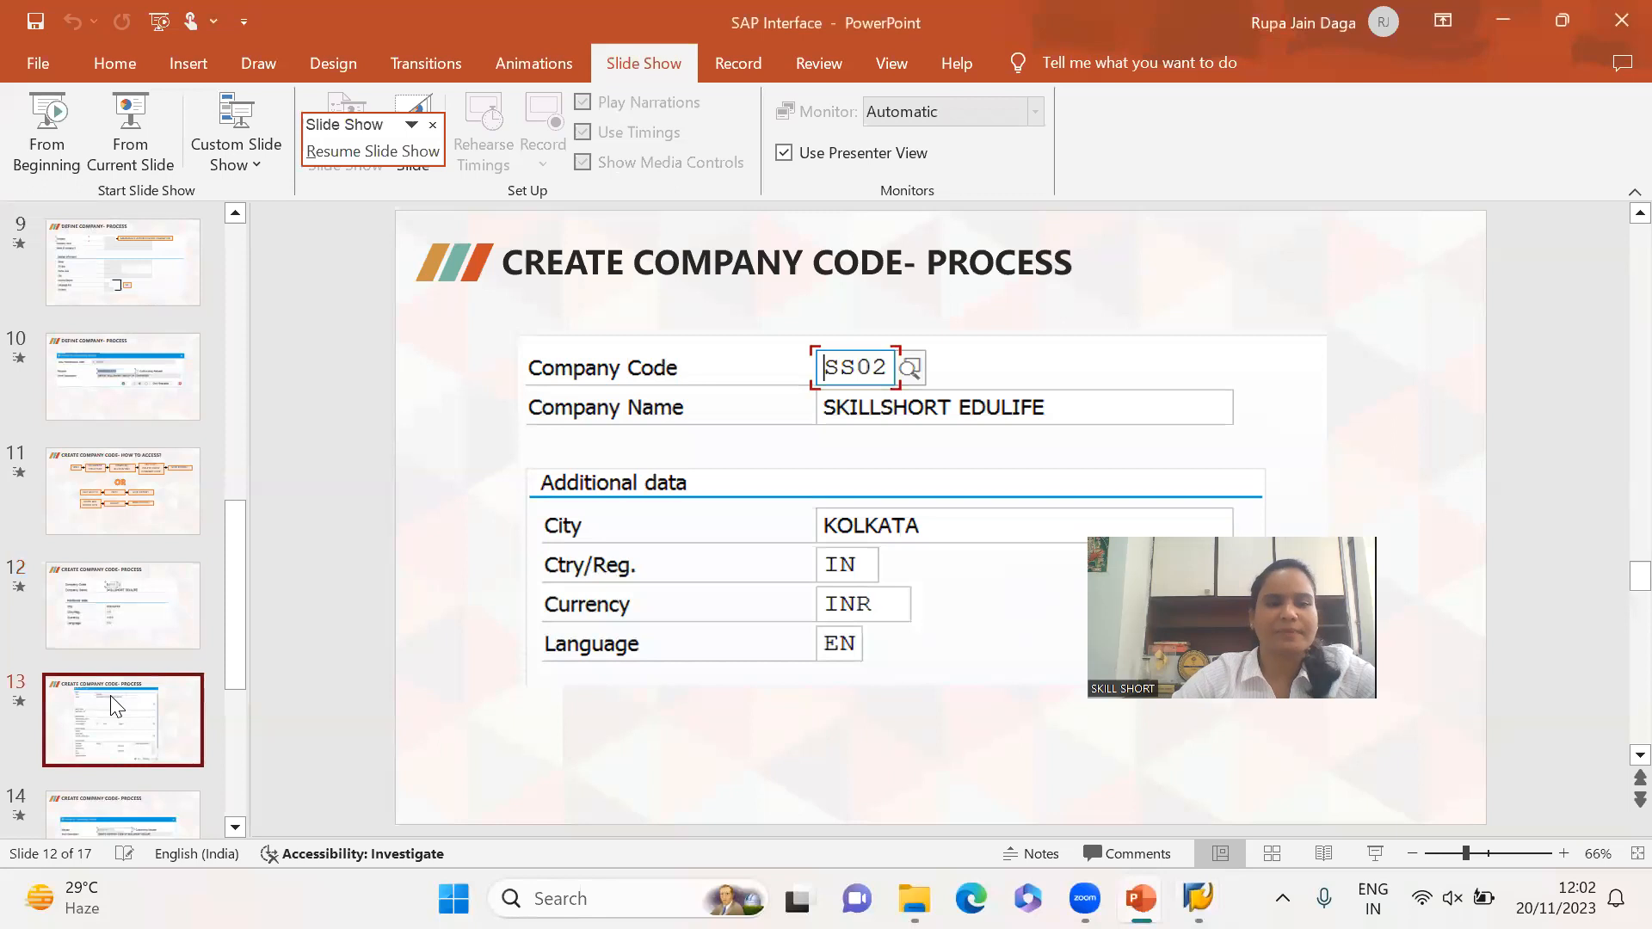
pyautogui.press('Down')
pyautogui.press('Down')
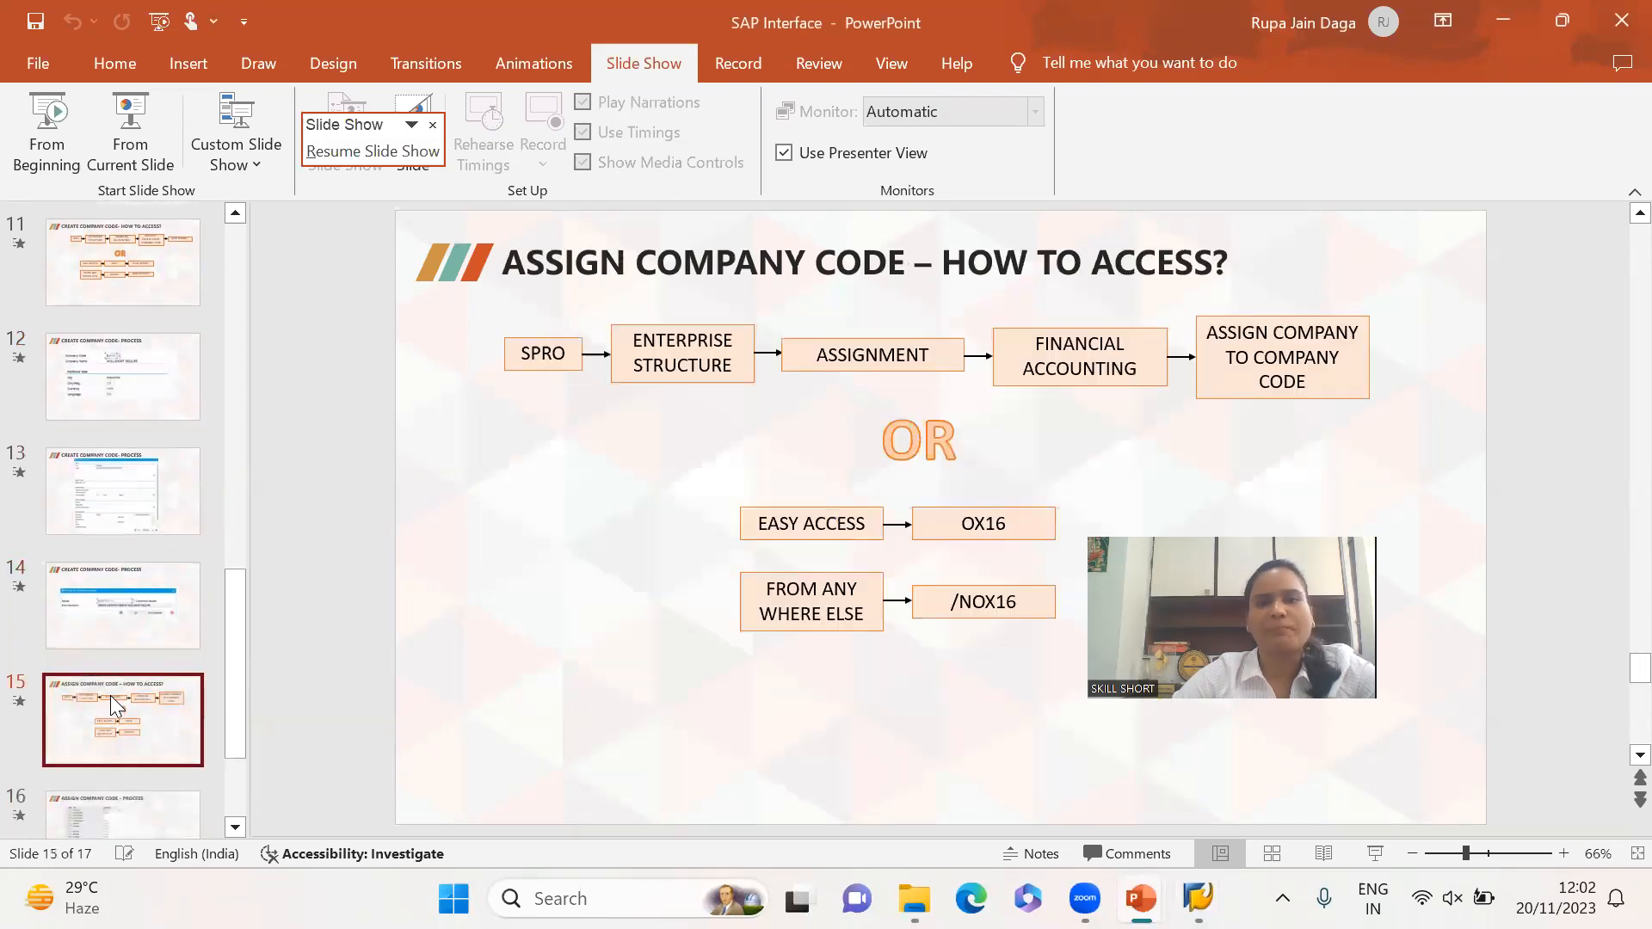
pyautogui.click(130, 129)
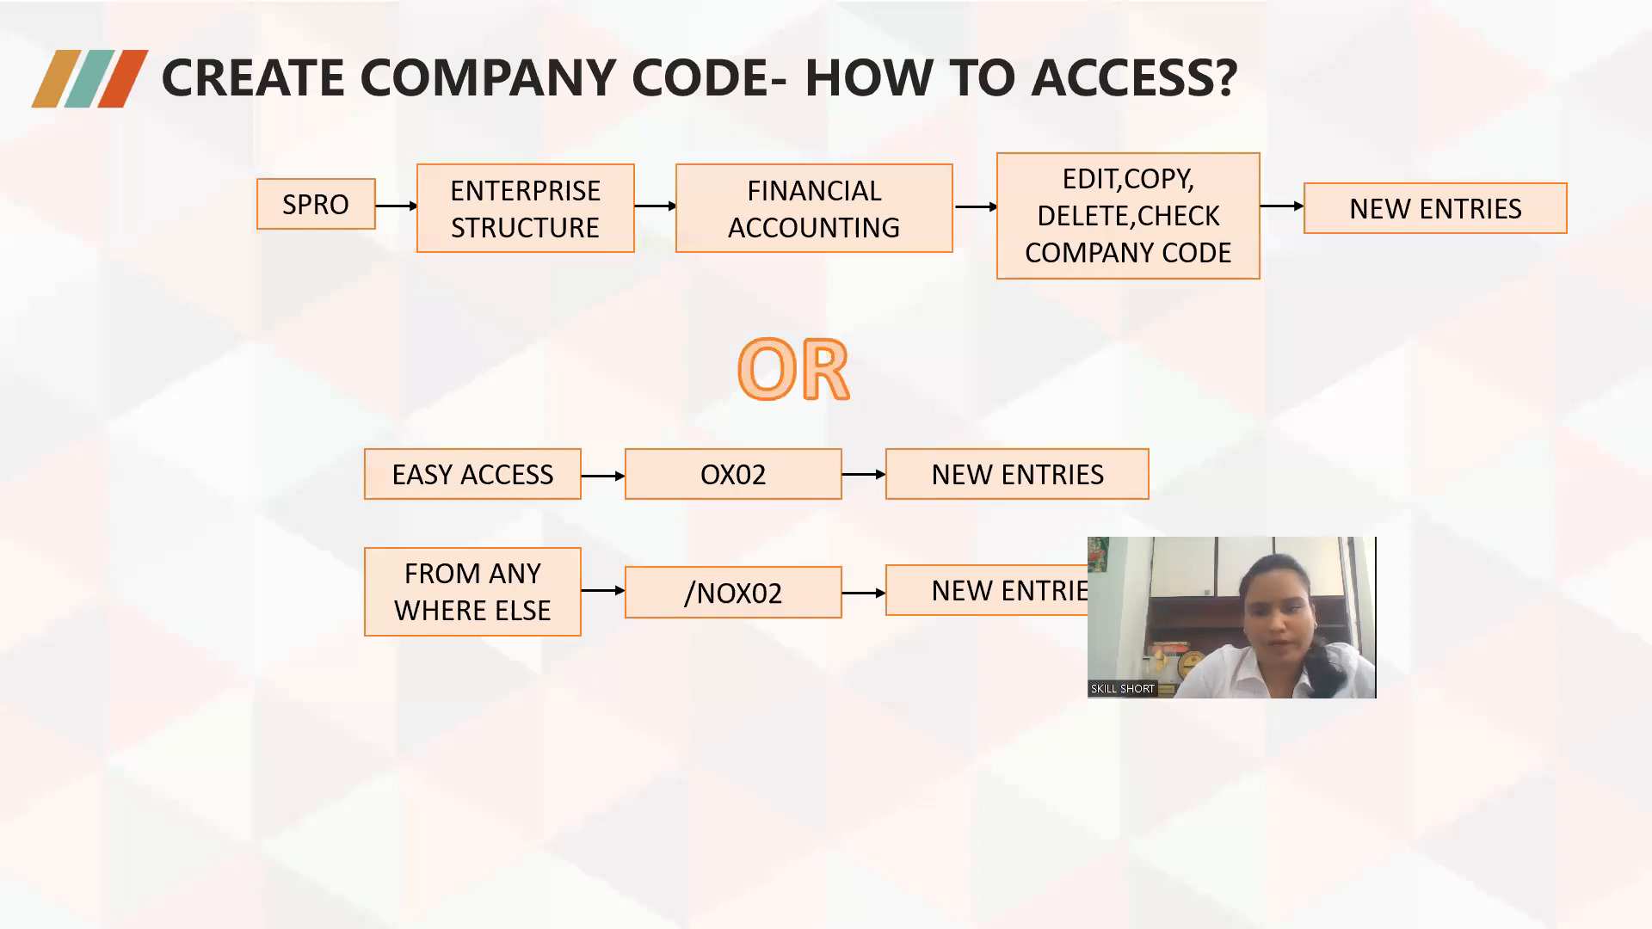